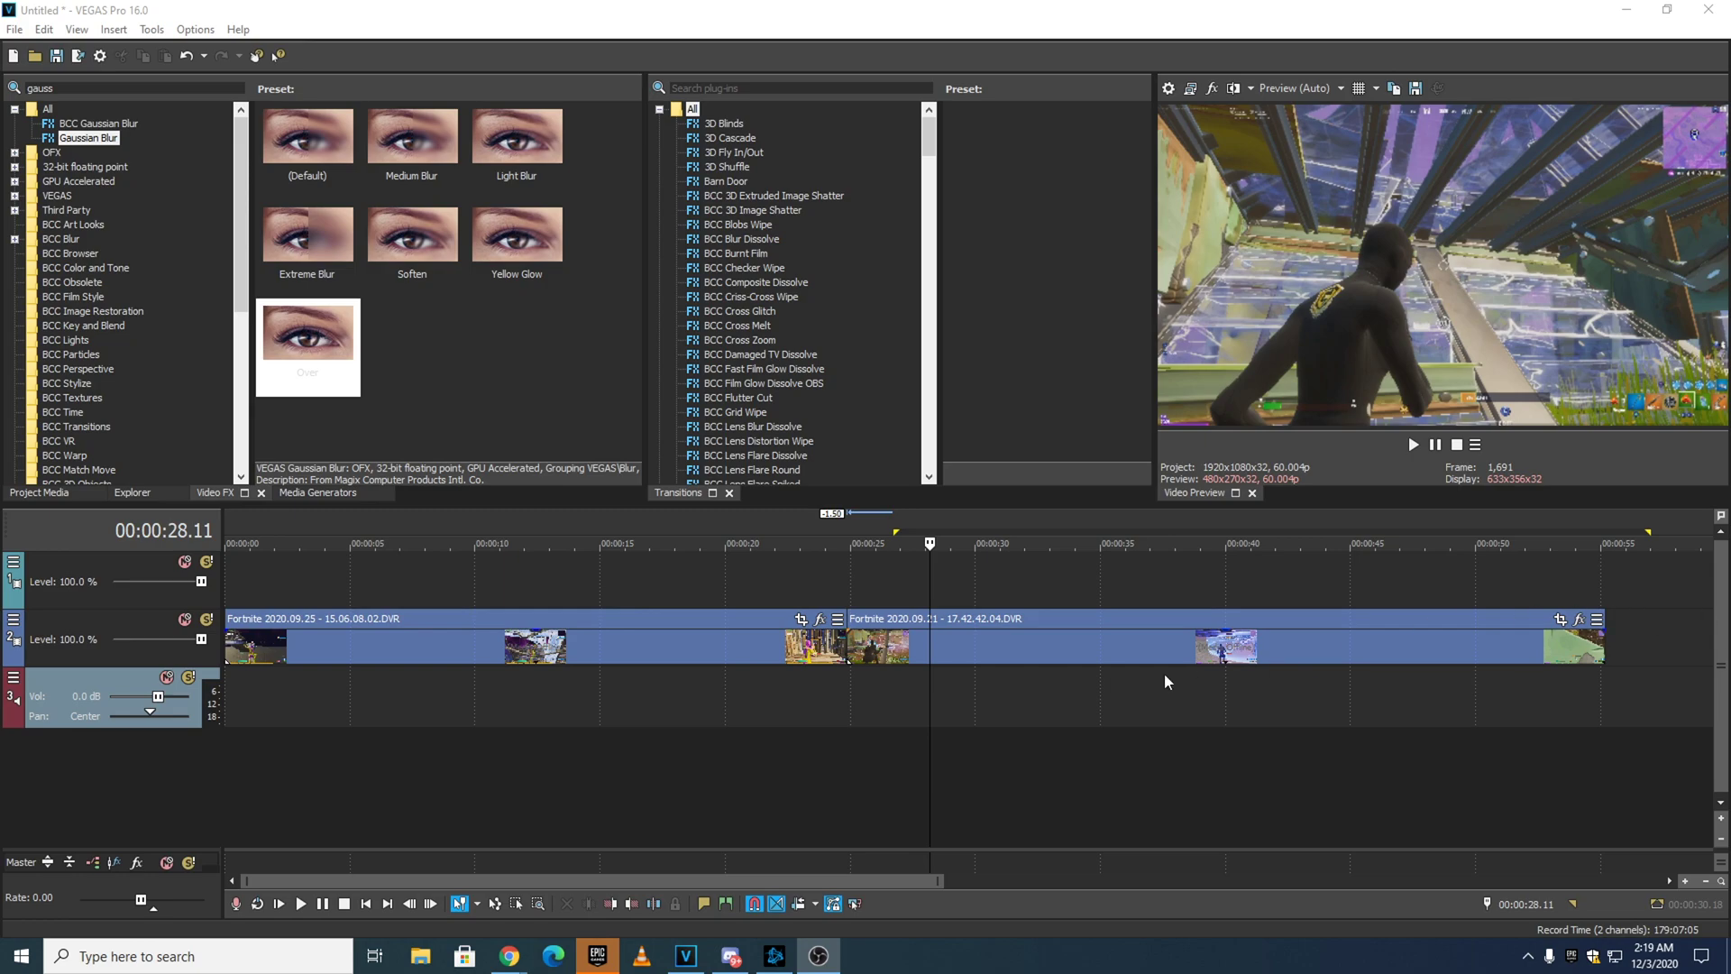
Split the first Fortnite clip at 00:00:23.37, 76 frames before its end, and select the short piece.
{"action": "left_click", "coordinate": [777, 639]}
{"action": "left_click", "coordinate": [850, 524]}
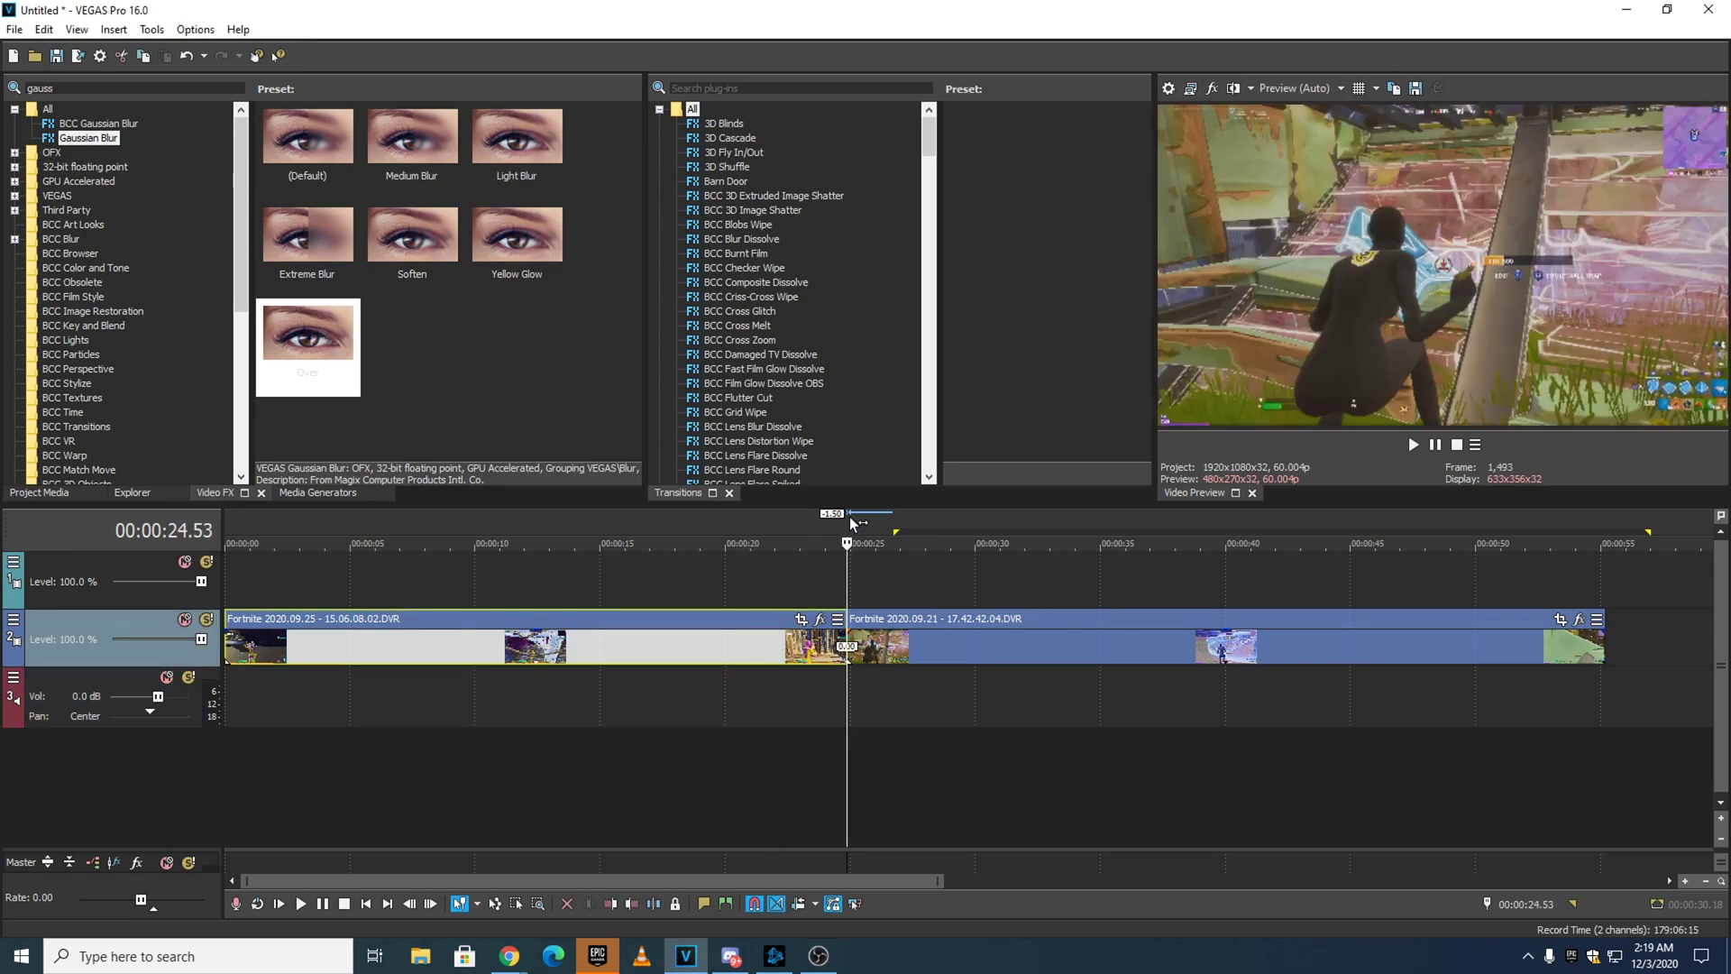
{"action": "double_click", "coordinate": [1530, 904]}
{"action": "key", "text": "BackSpace"}
{"action": "type", "text": "-76"}
{"action": "key", "text": "Return"}
{"action": "scroll", "coordinate": [1036, 718], "scroll_direction": "up", "scroll_amount": 3}
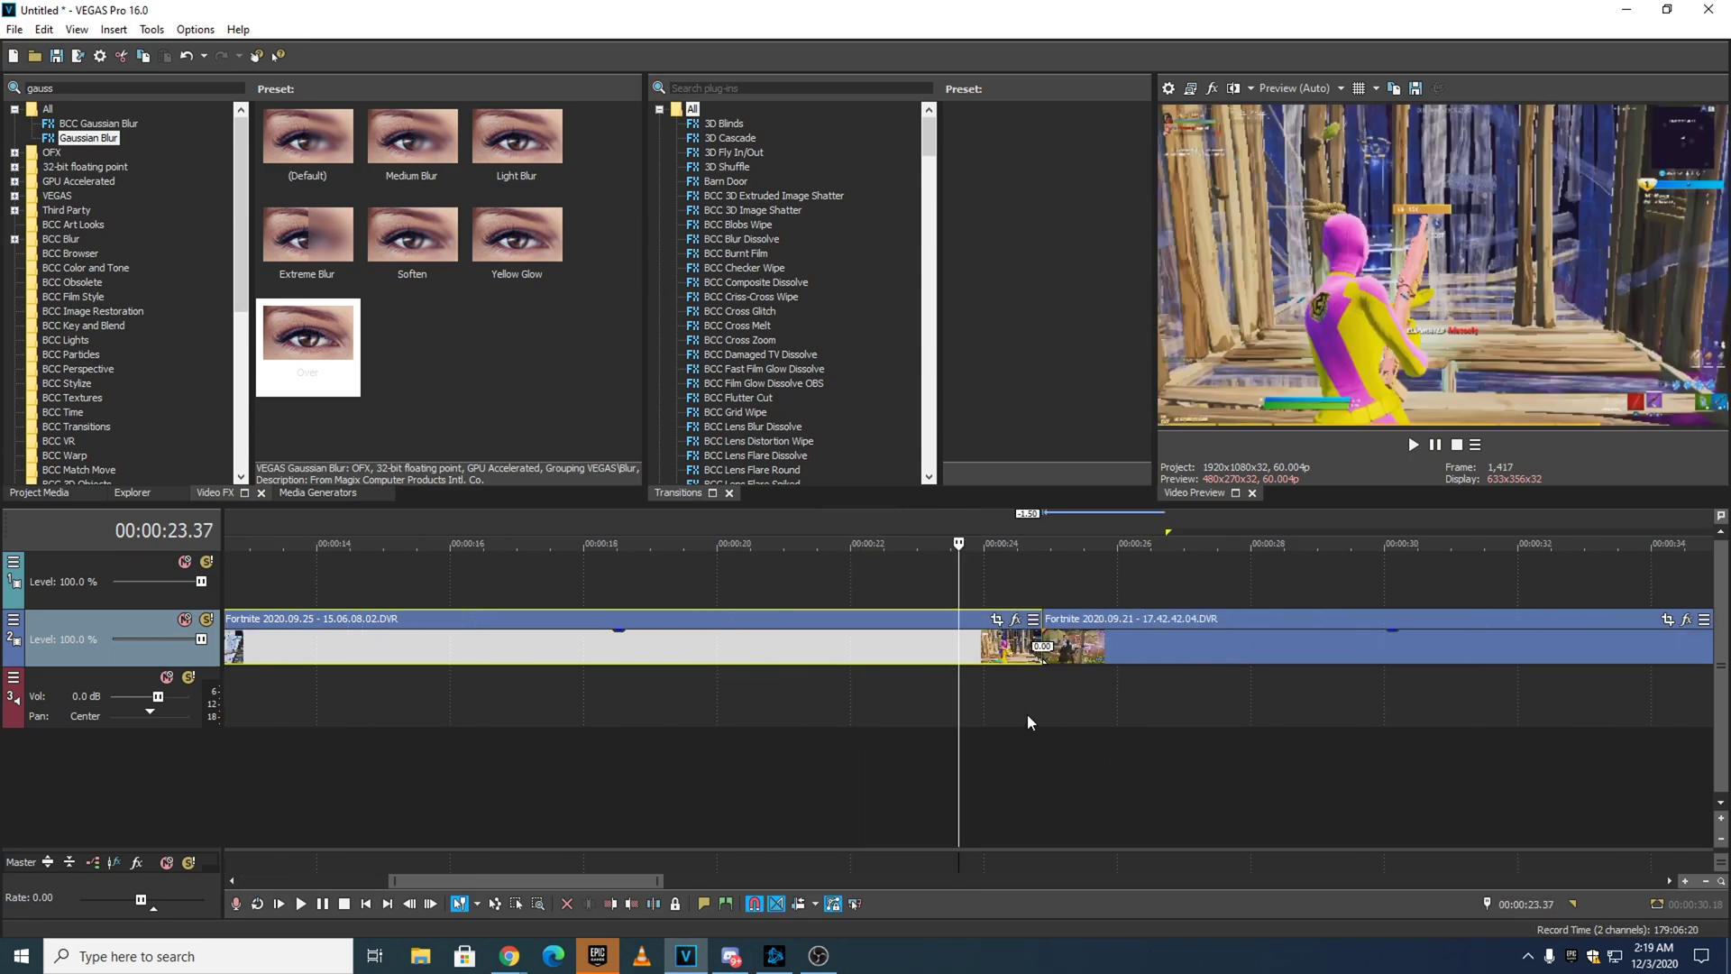
{"action": "key", "text": "s"}
{"action": "left_click", "coordinate": [991, 655]}
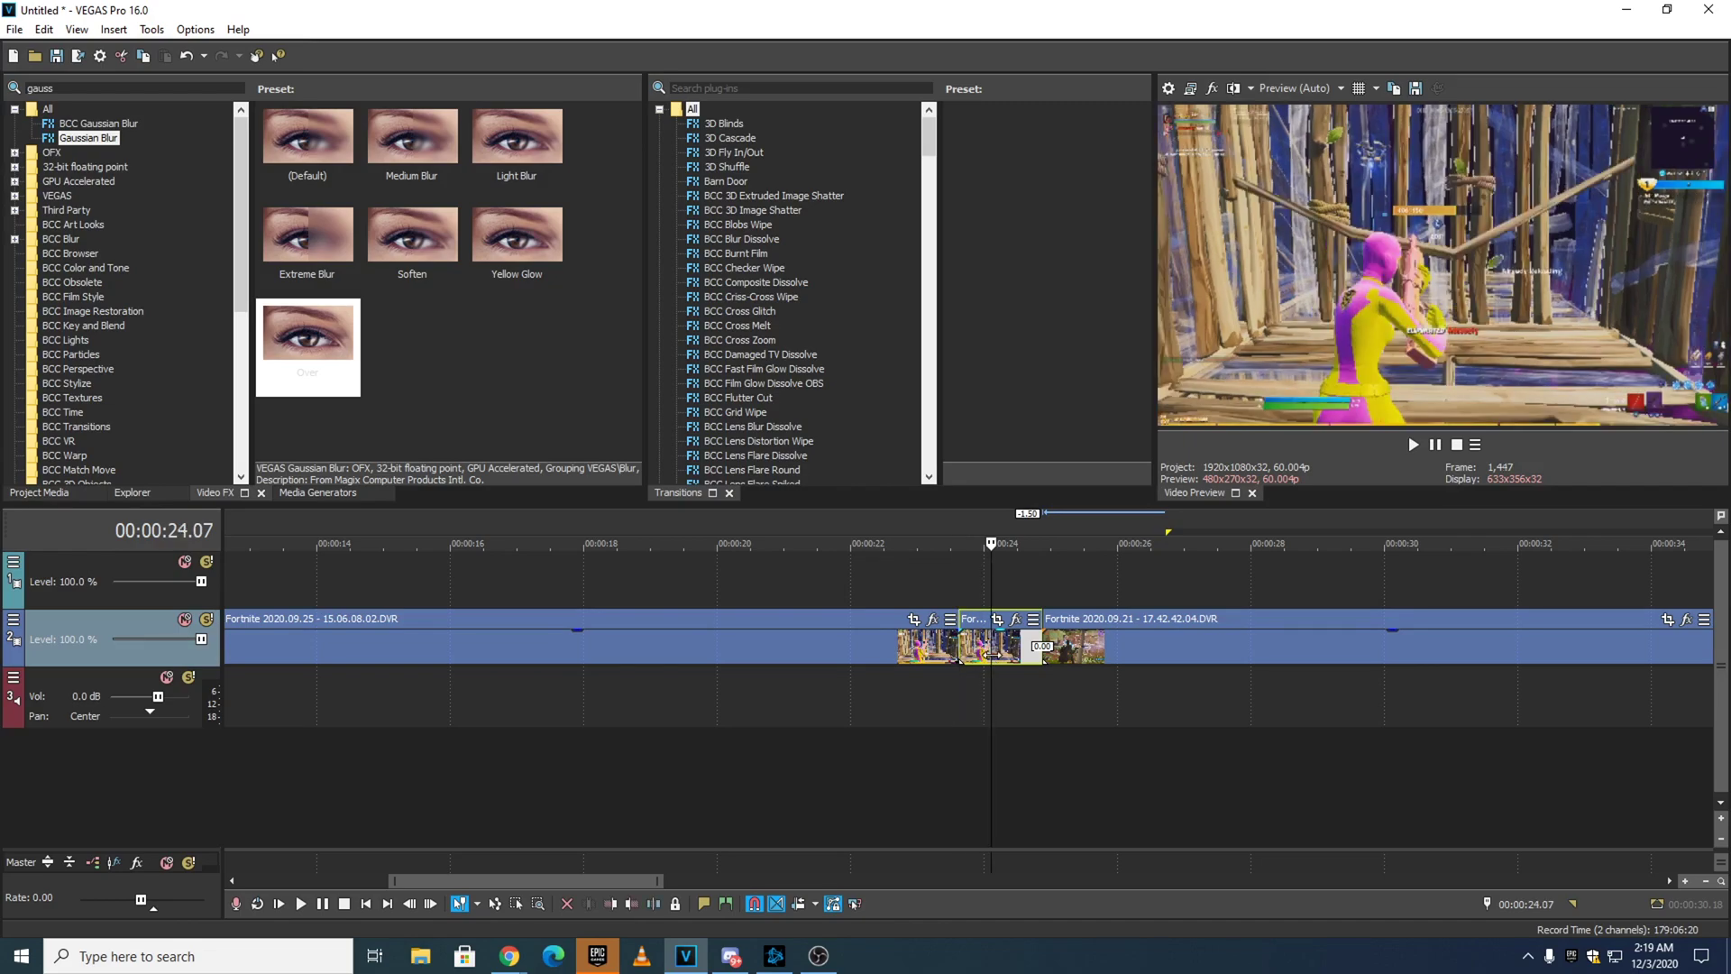
Place the second Fortnite clip on its own video track beneath the first clip's pieces, starting at the split point.
{"action": "left_click", "coordinate": [988, 560]}
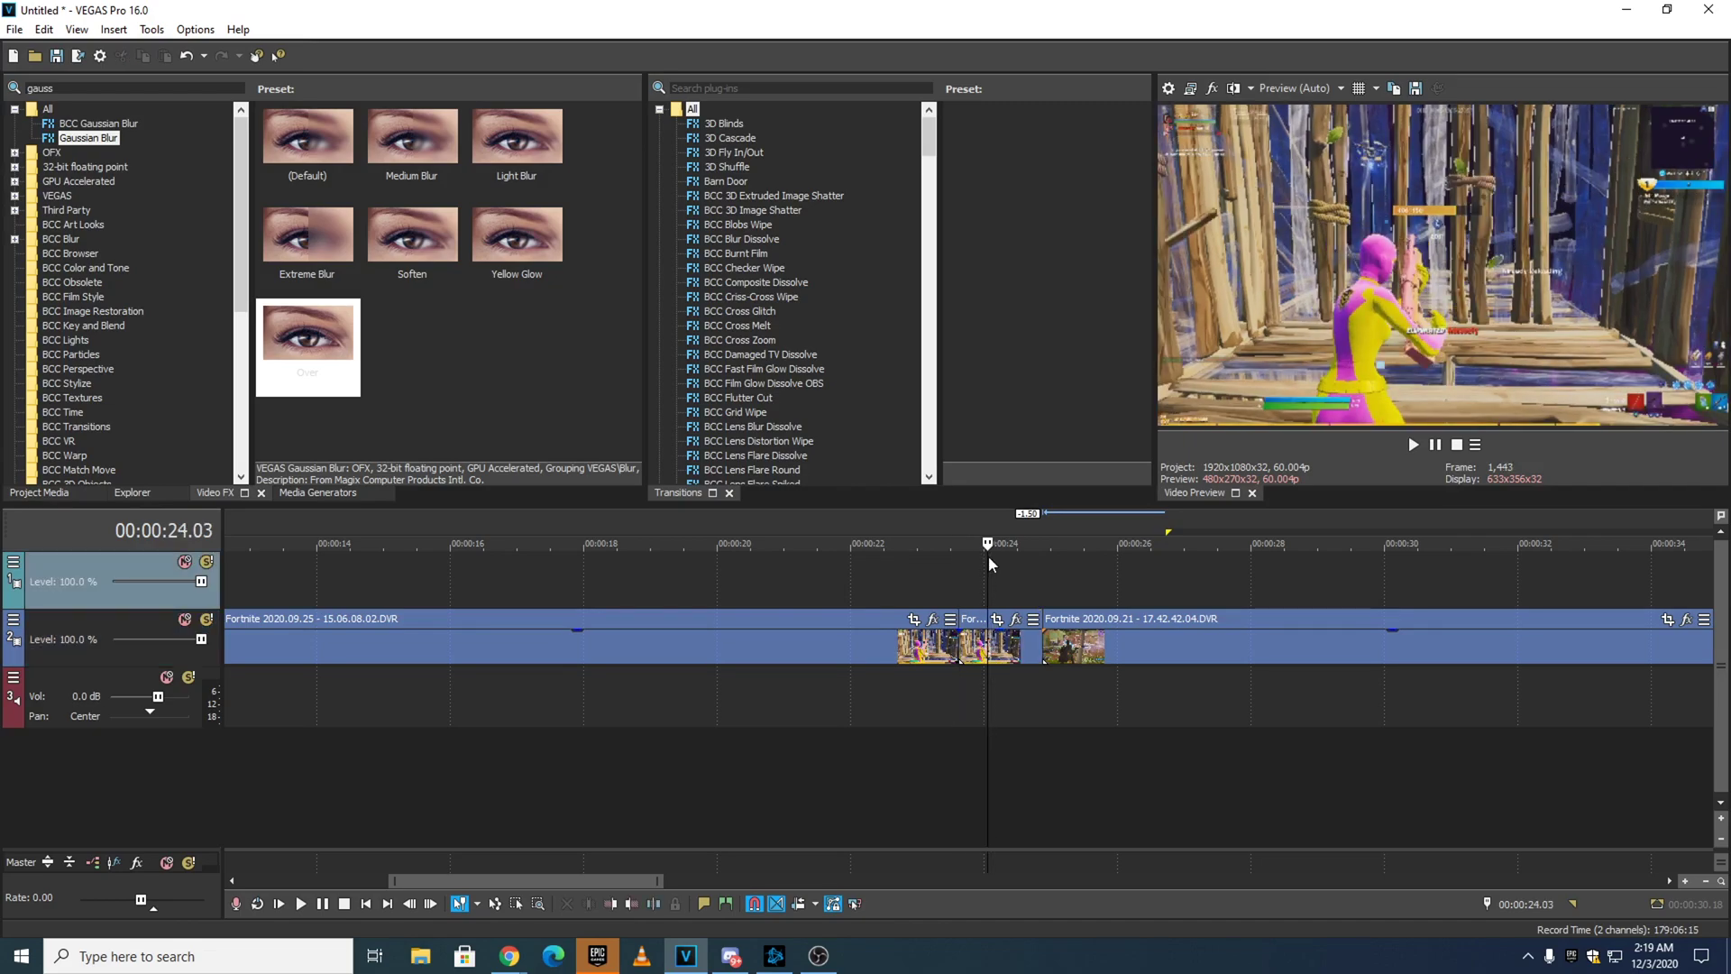
{"action": "left_click", "coordinate": [1124, 660]}
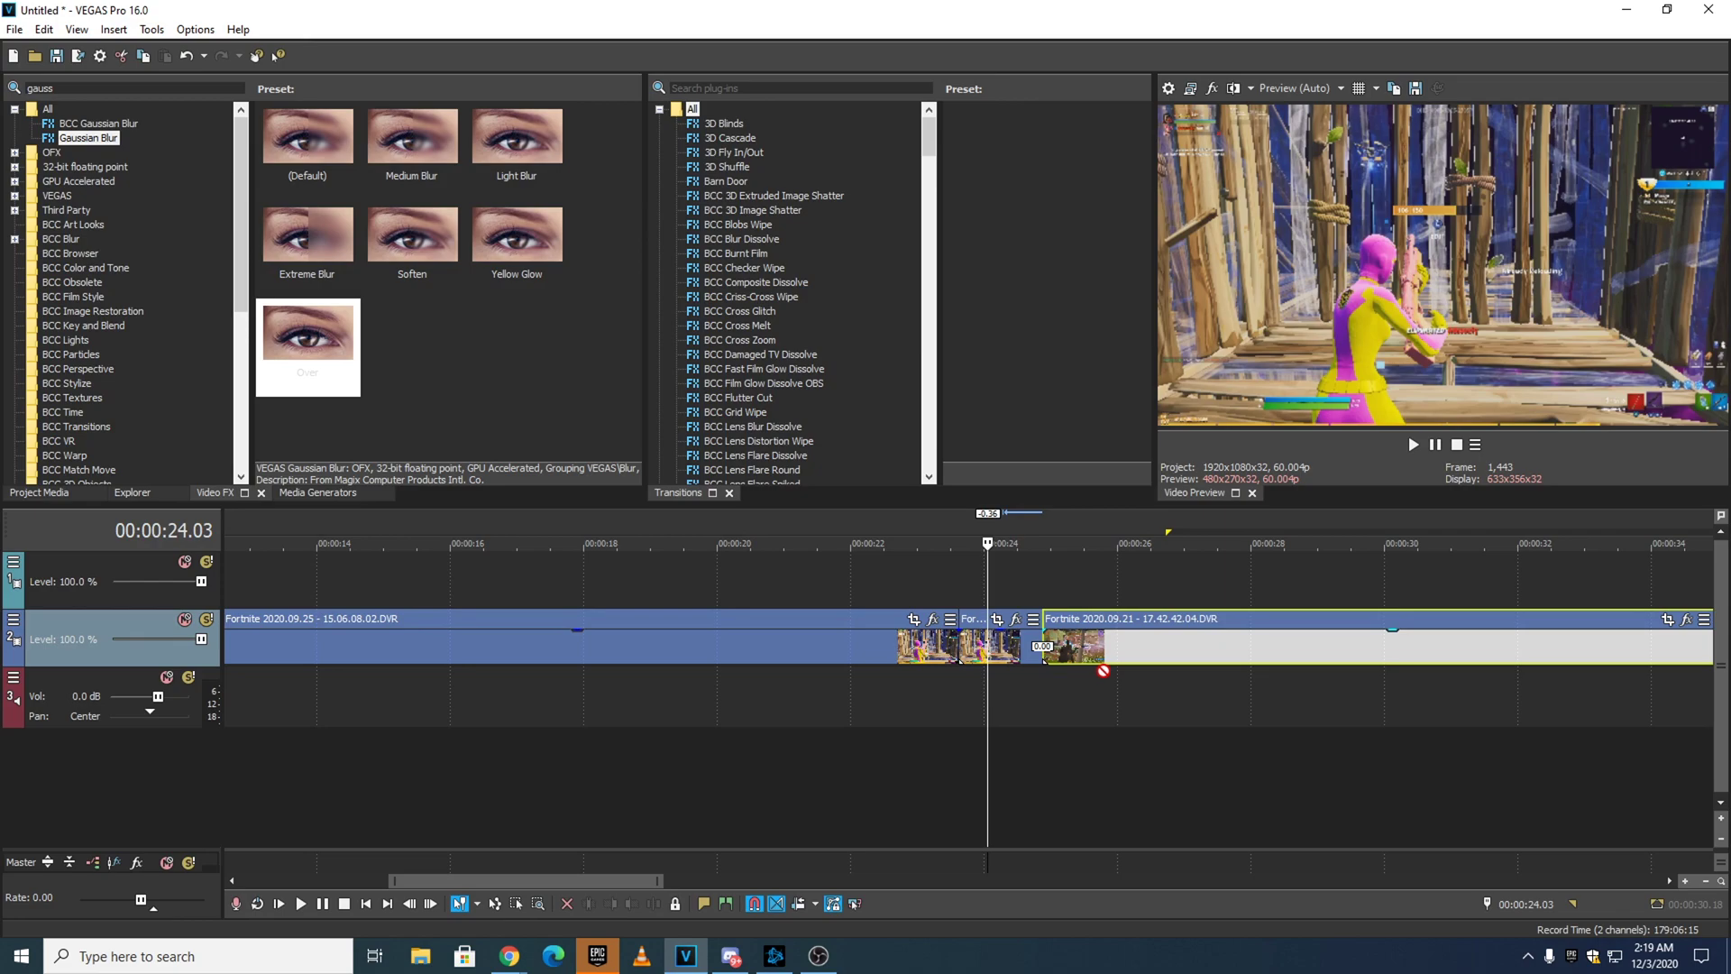
{"action": "left_click_drag", "start_coordinate": [115, 595], "coordinate": [145, 669]}
{"action": "left_click_drag", "start_coordinate": [1101, 588], "coordinate": [1015, 665]}
Insert an empty video track above the two clip tracks.
{"action": "right_click", "coordinate": [1048, 812]}
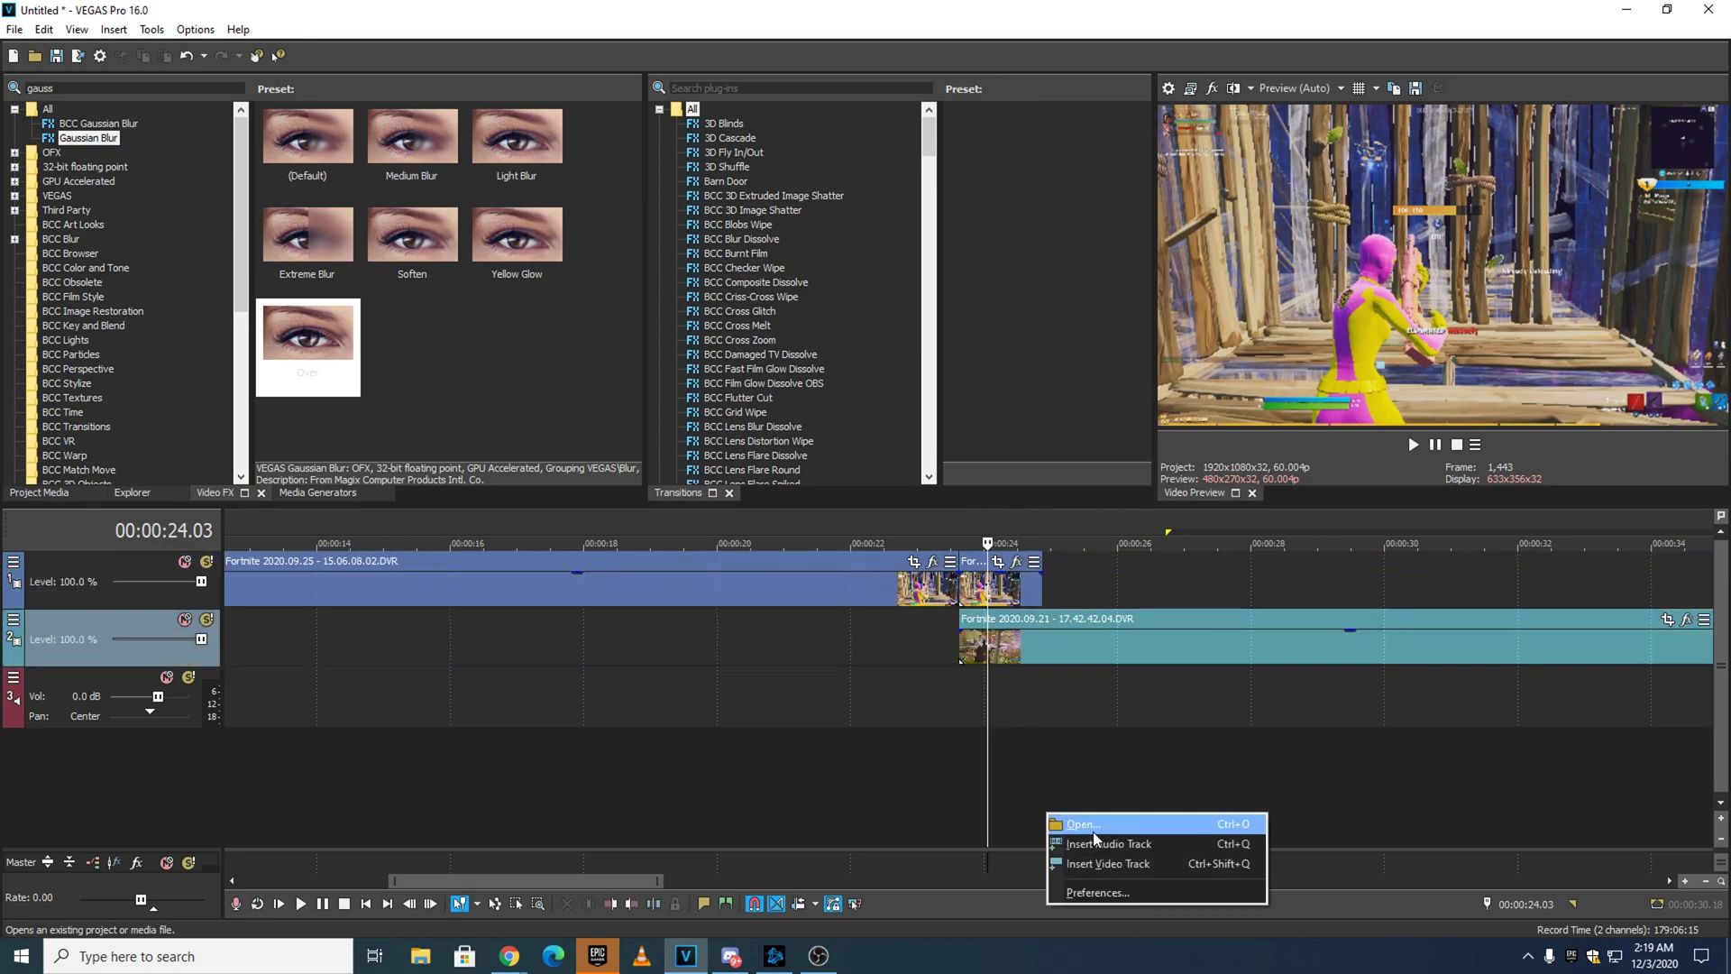
{"action": "left_click", "coordinate": [1102, 862]}
{"action": "left_click", "coordinate": [775, 571]}
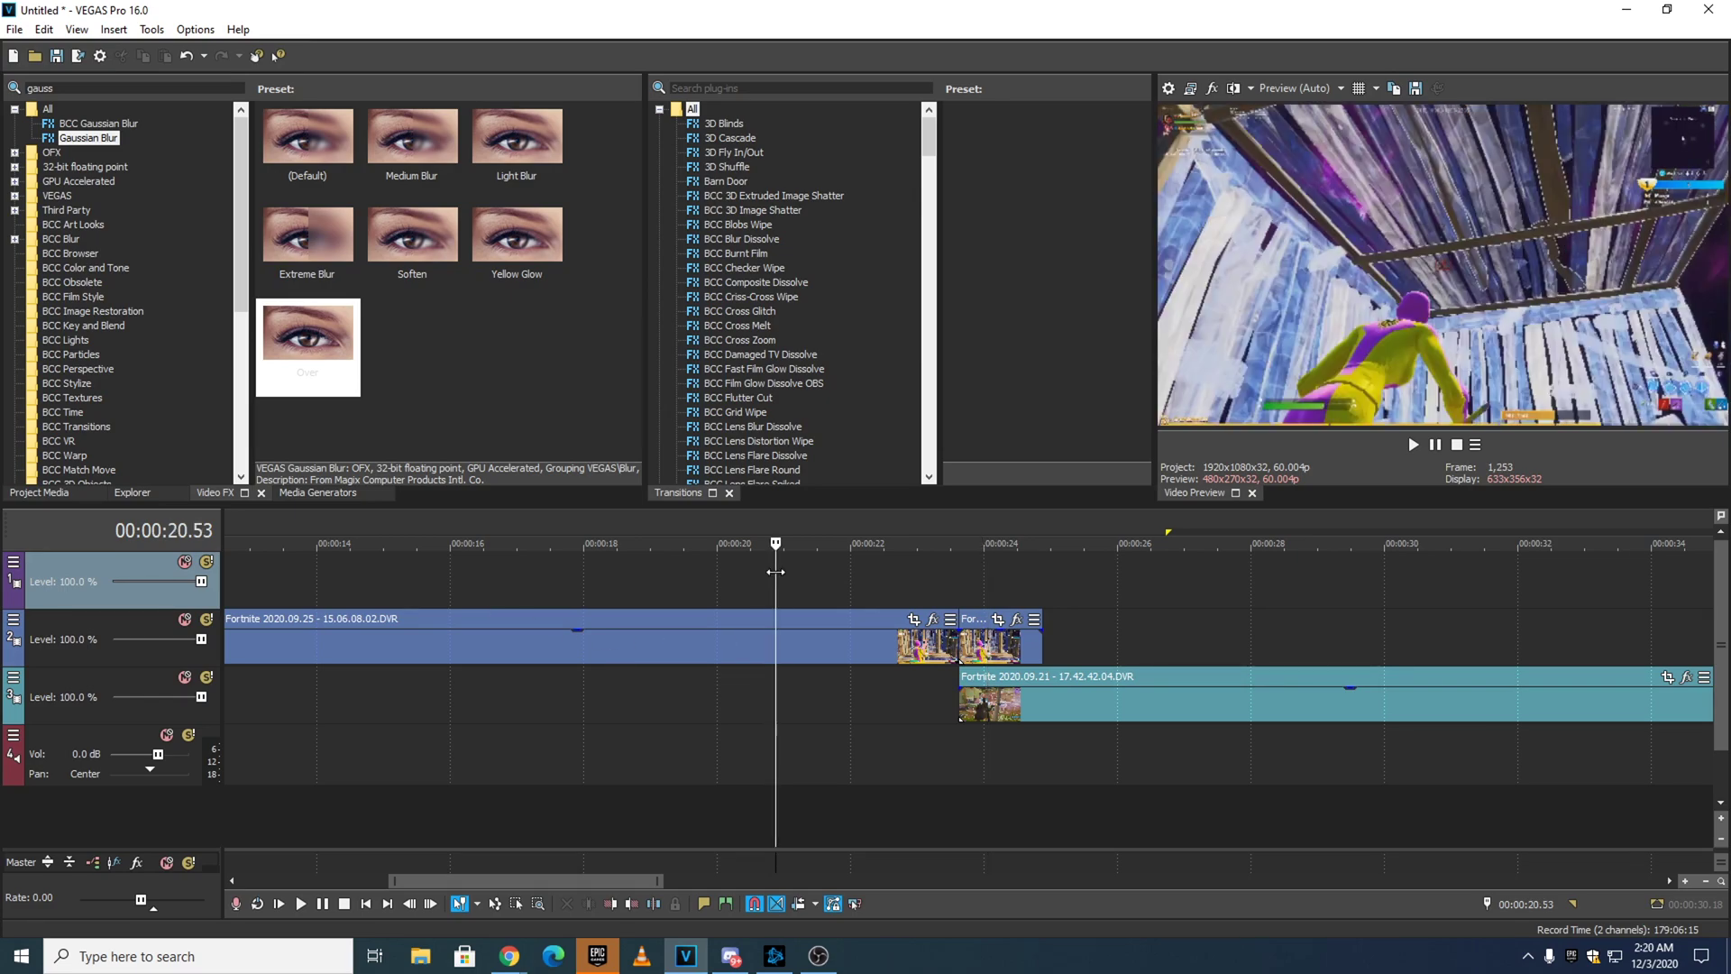
Search the video effects for "blurmo" and apply S_BlurMoCurves with the tut trans 1 preset to the short split piece.
{"action": "left_click", "coordinate": [1144, 622]}
{"action": "left_click", "coordinate": [997, 652]}
{"action": "scroll", "coordinate": [997, 653], "scroll_direction": "up", "scroll_amount": 4}
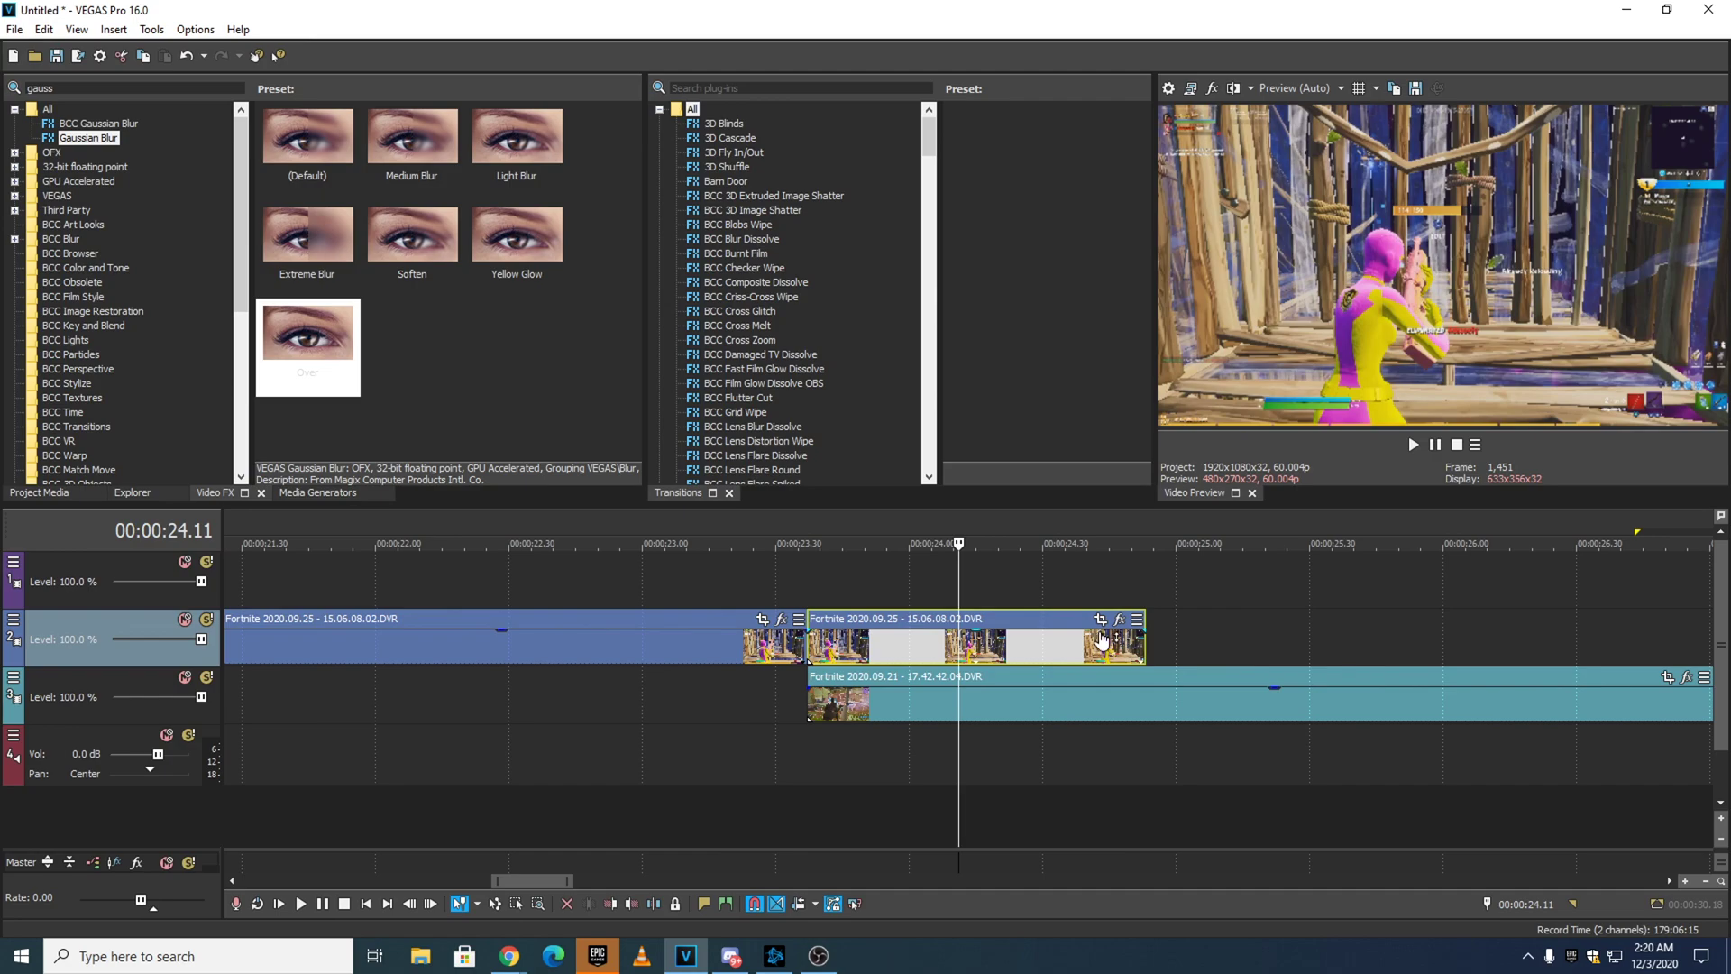
{"action": "double_click", "coordinate": [120, 93]}
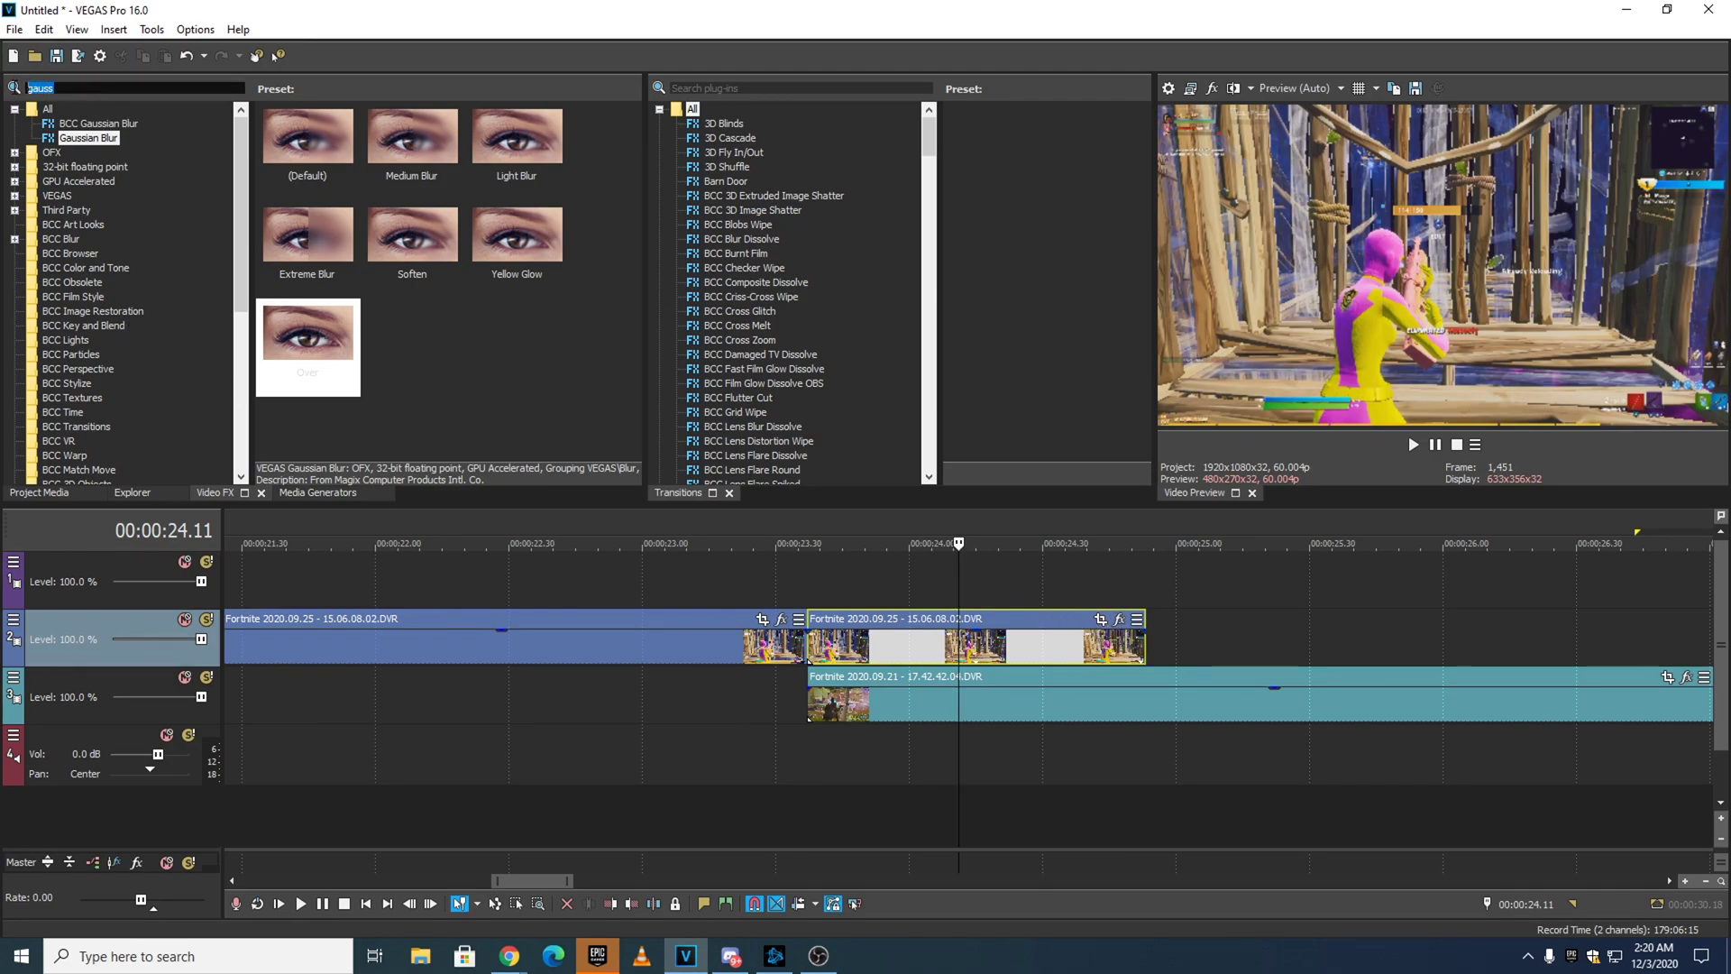
{"action": "type", "text": "blurmo"}
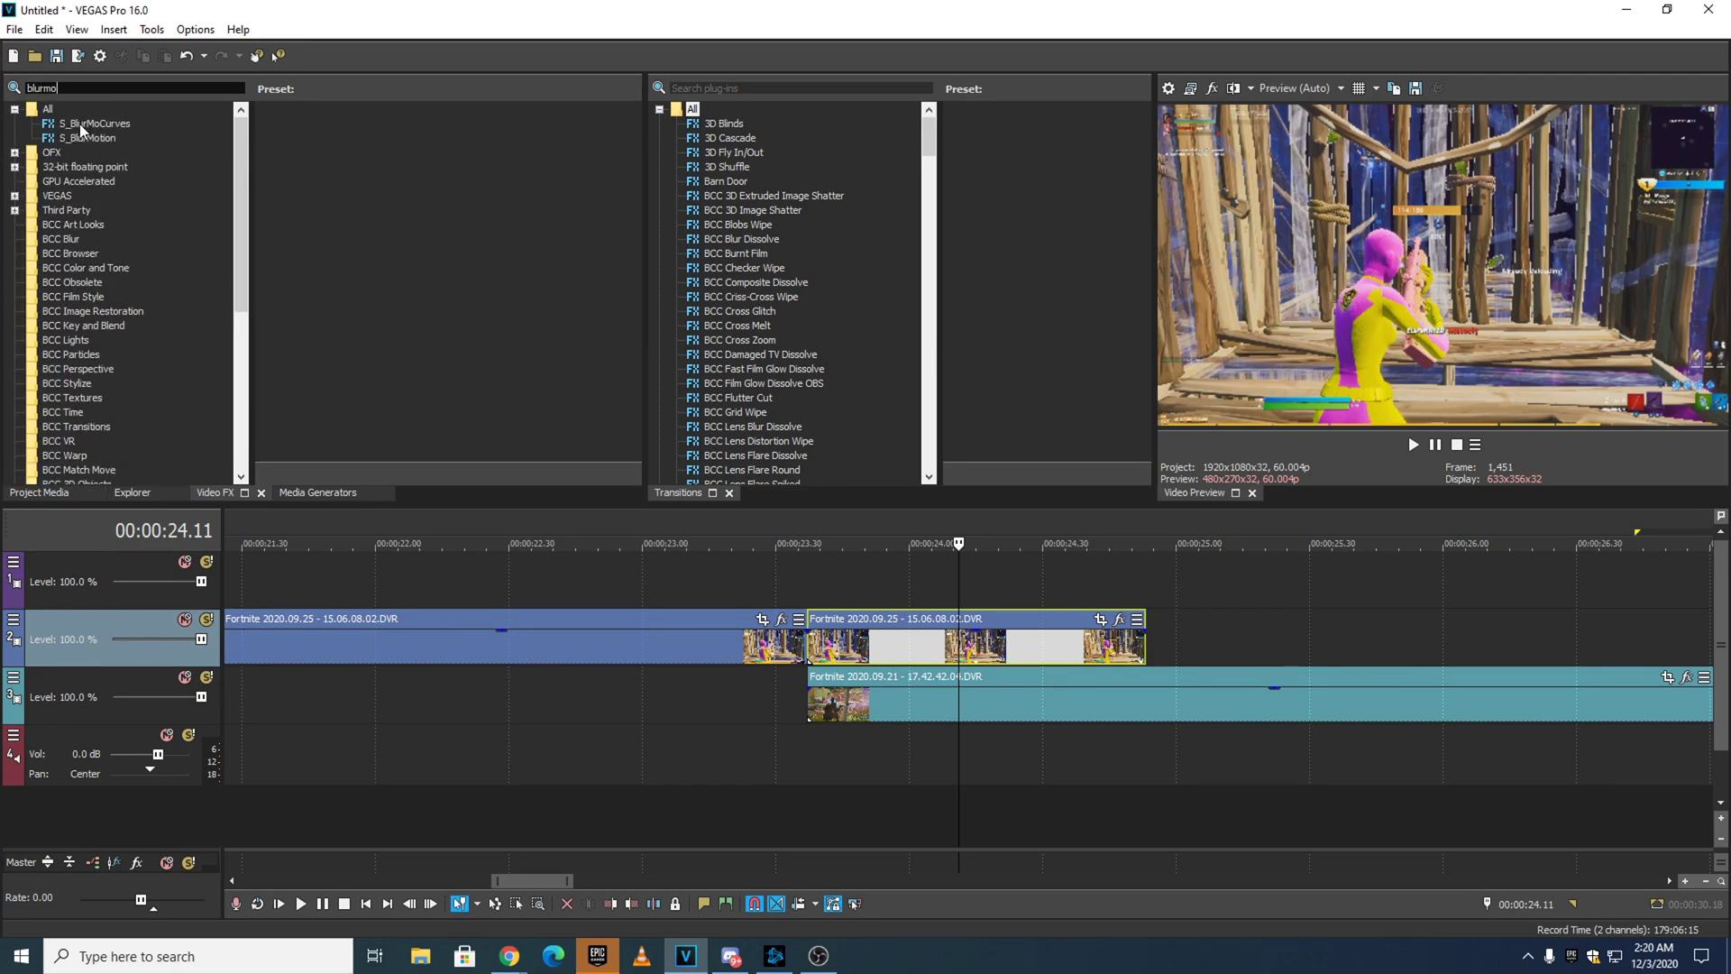
{"action": "left_click", "coordinate": [79, 122]}
{"action": "left_click_drag", "start_coordinate": [412, 335], "coordinate": [927, 636]}
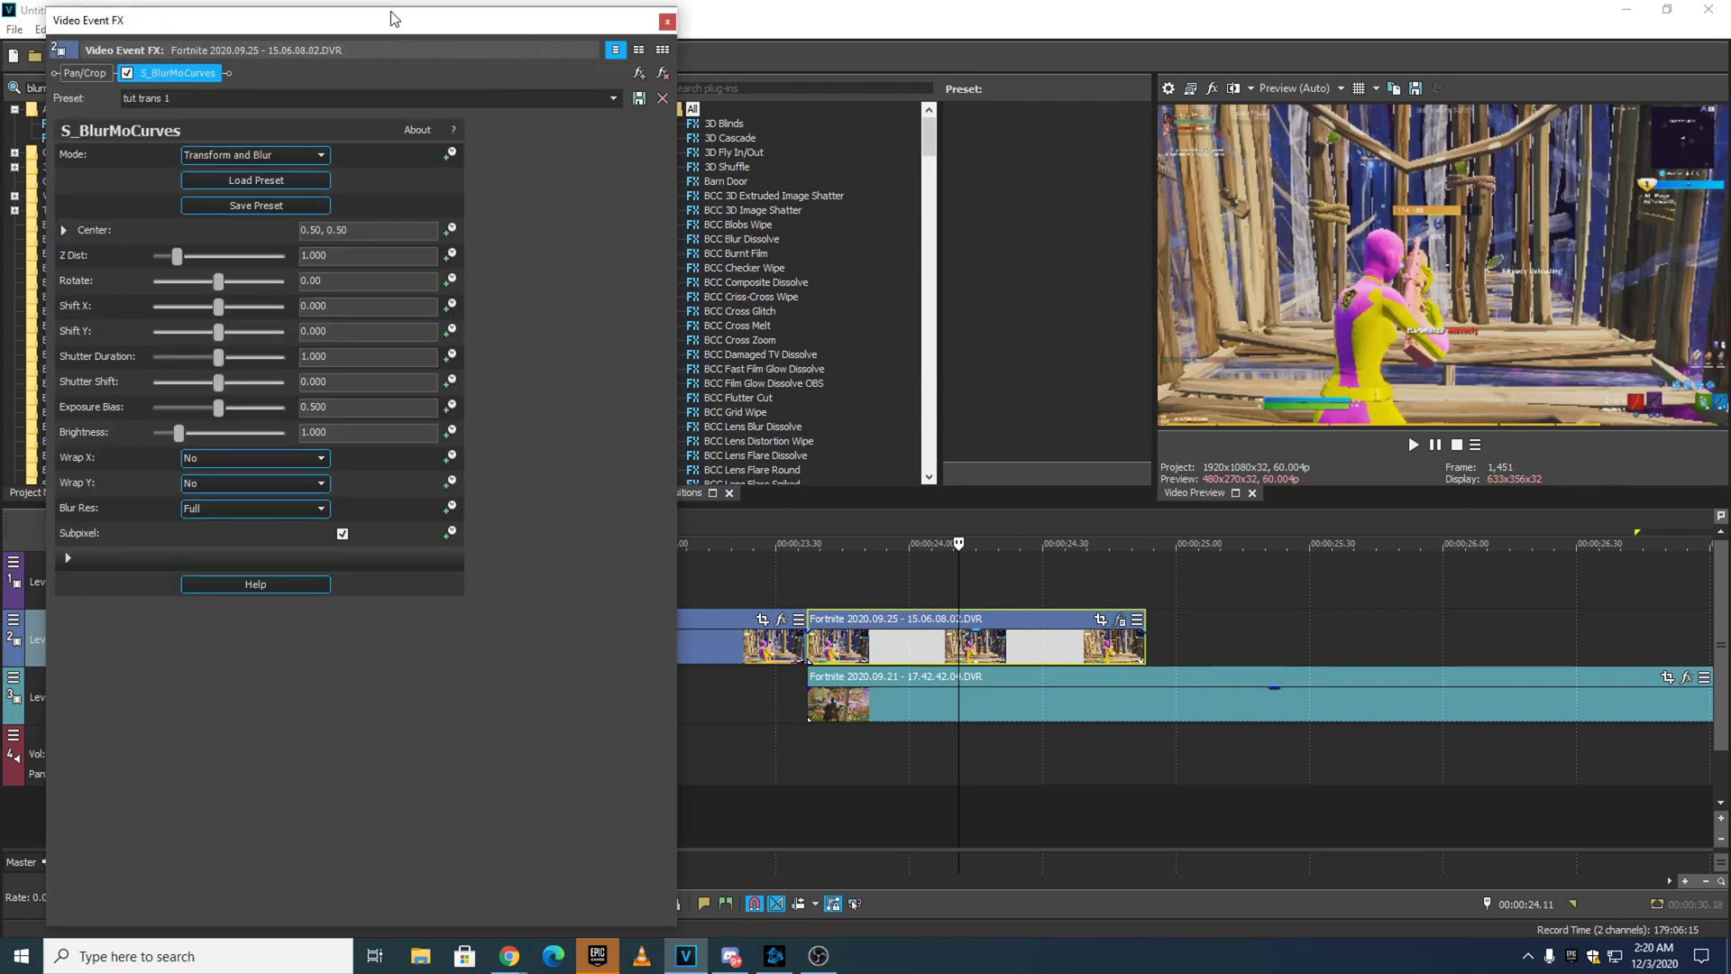
Enable keyframe animation for Z Dist, Rotate, Shift X and Shift Y in S_BlurMoCurves.
{"action": "left_click_drag", "start_coordinate": [392, 12], "coordinate": [485, 12]}
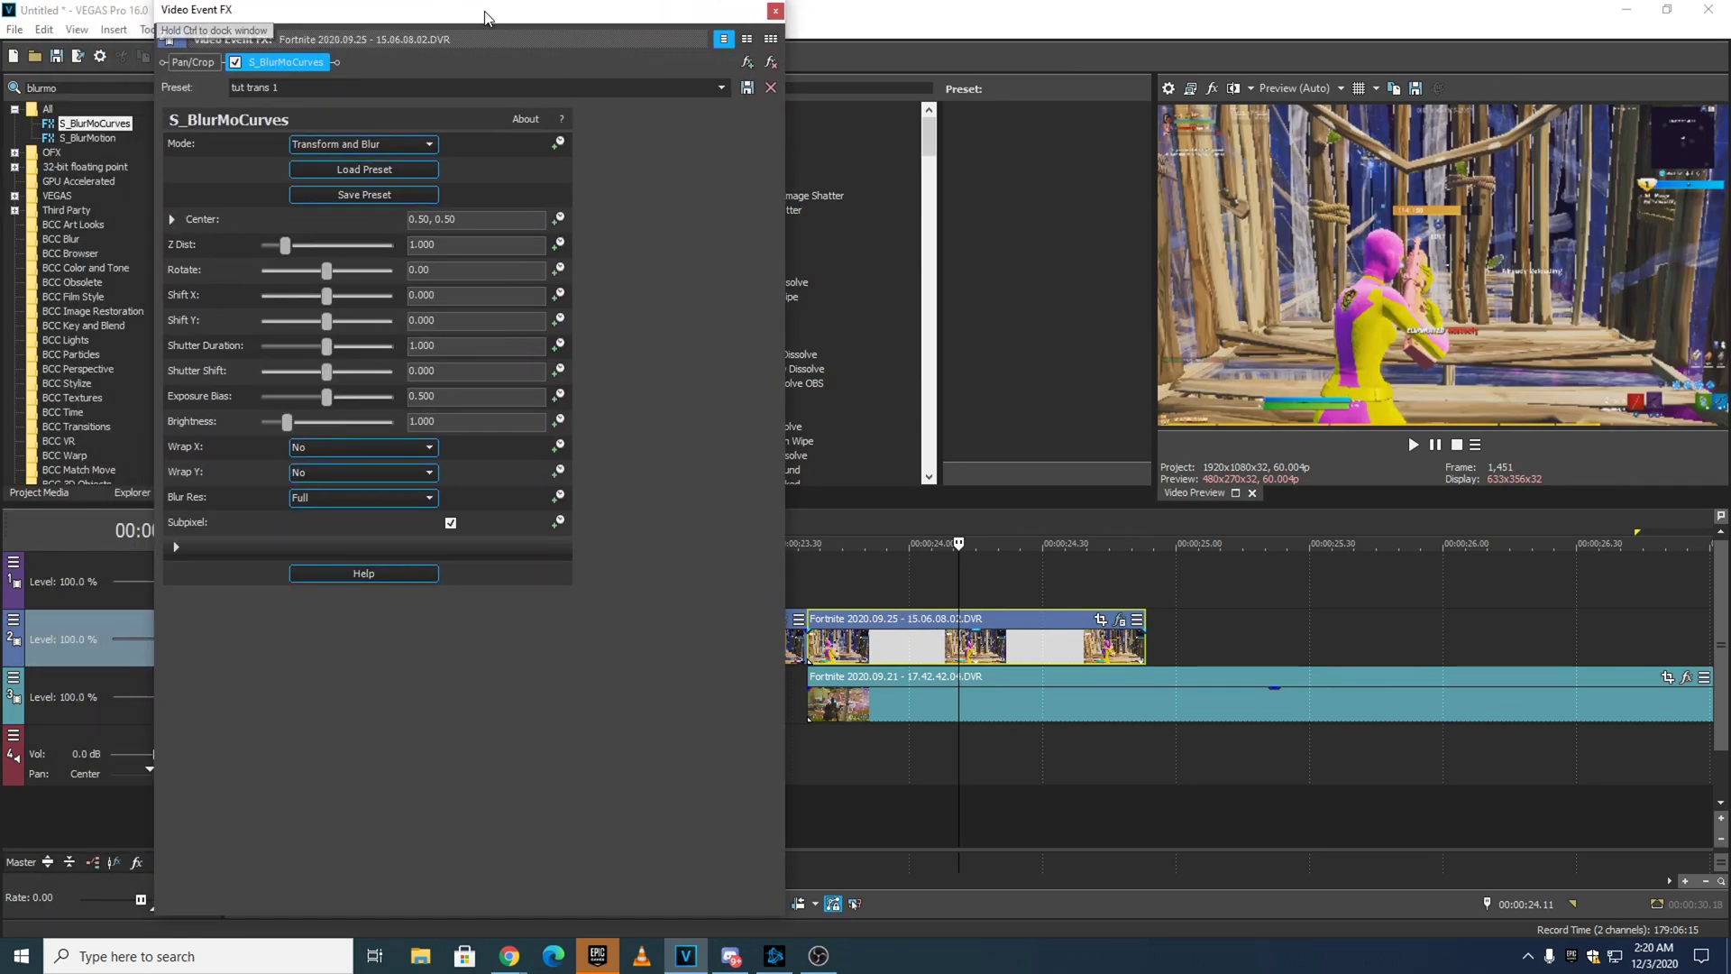
{"action": "double_click", "coordinate": [509, 245]}
{"action": "left_click", "coordinate": [487, 270]}
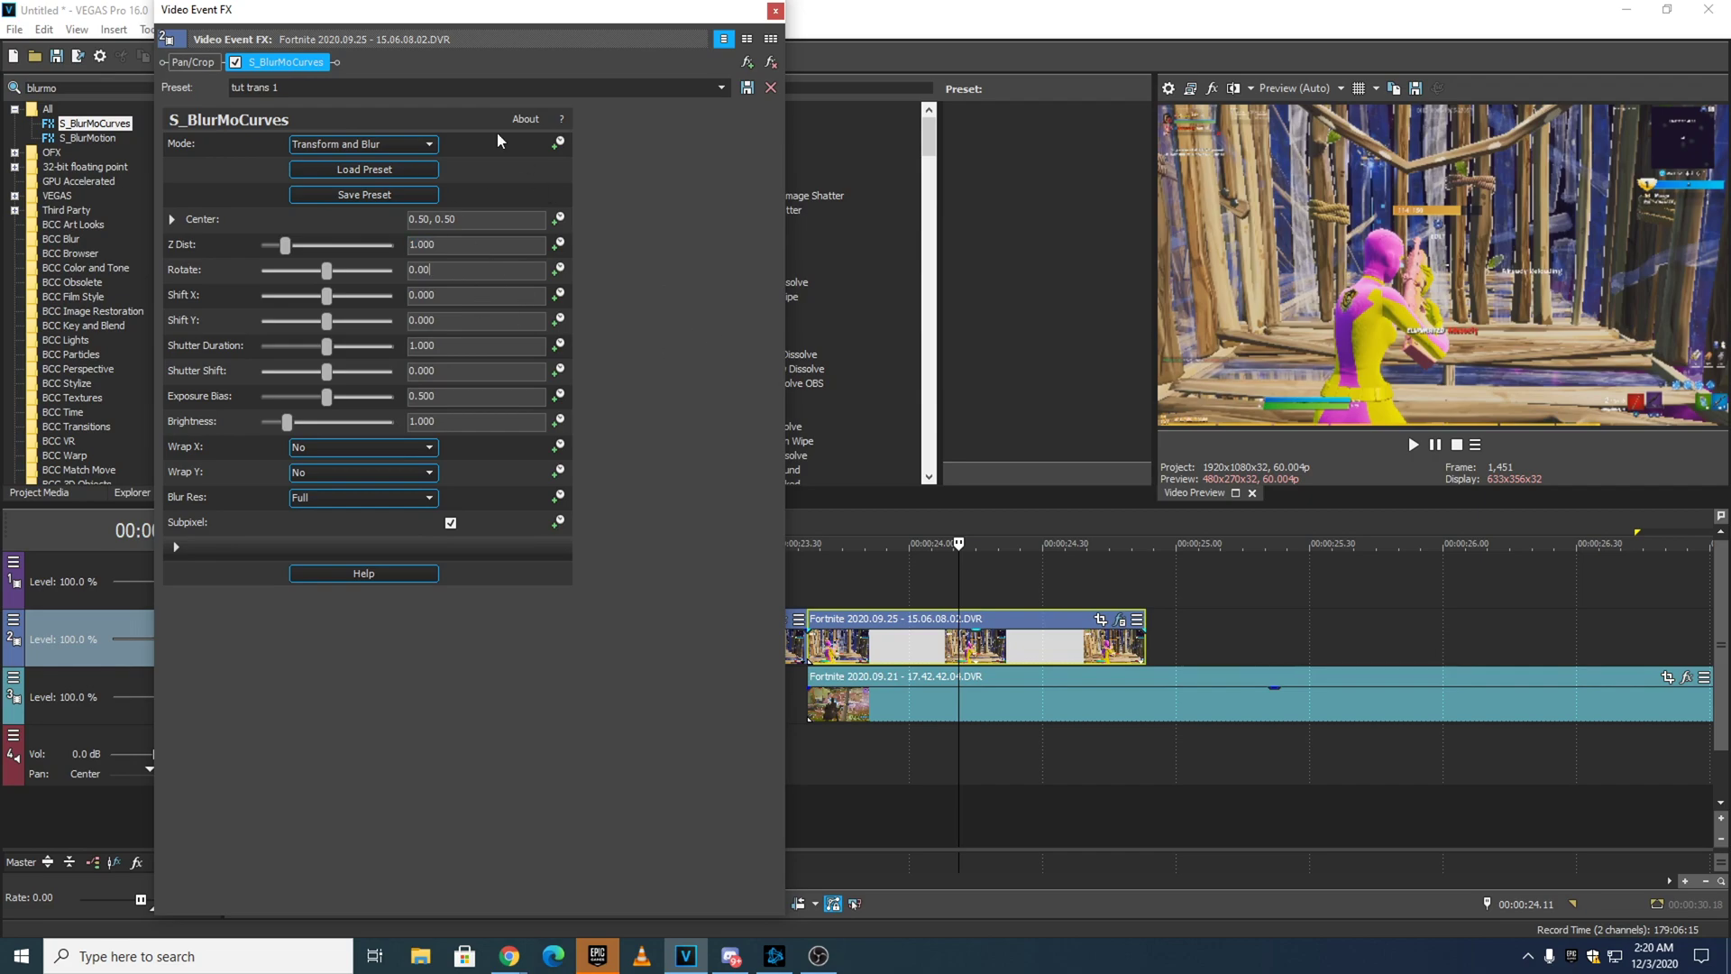
{"action": "left_click_drag", "start_coordinate": [378, 18], "coordinate": [383, 14]}
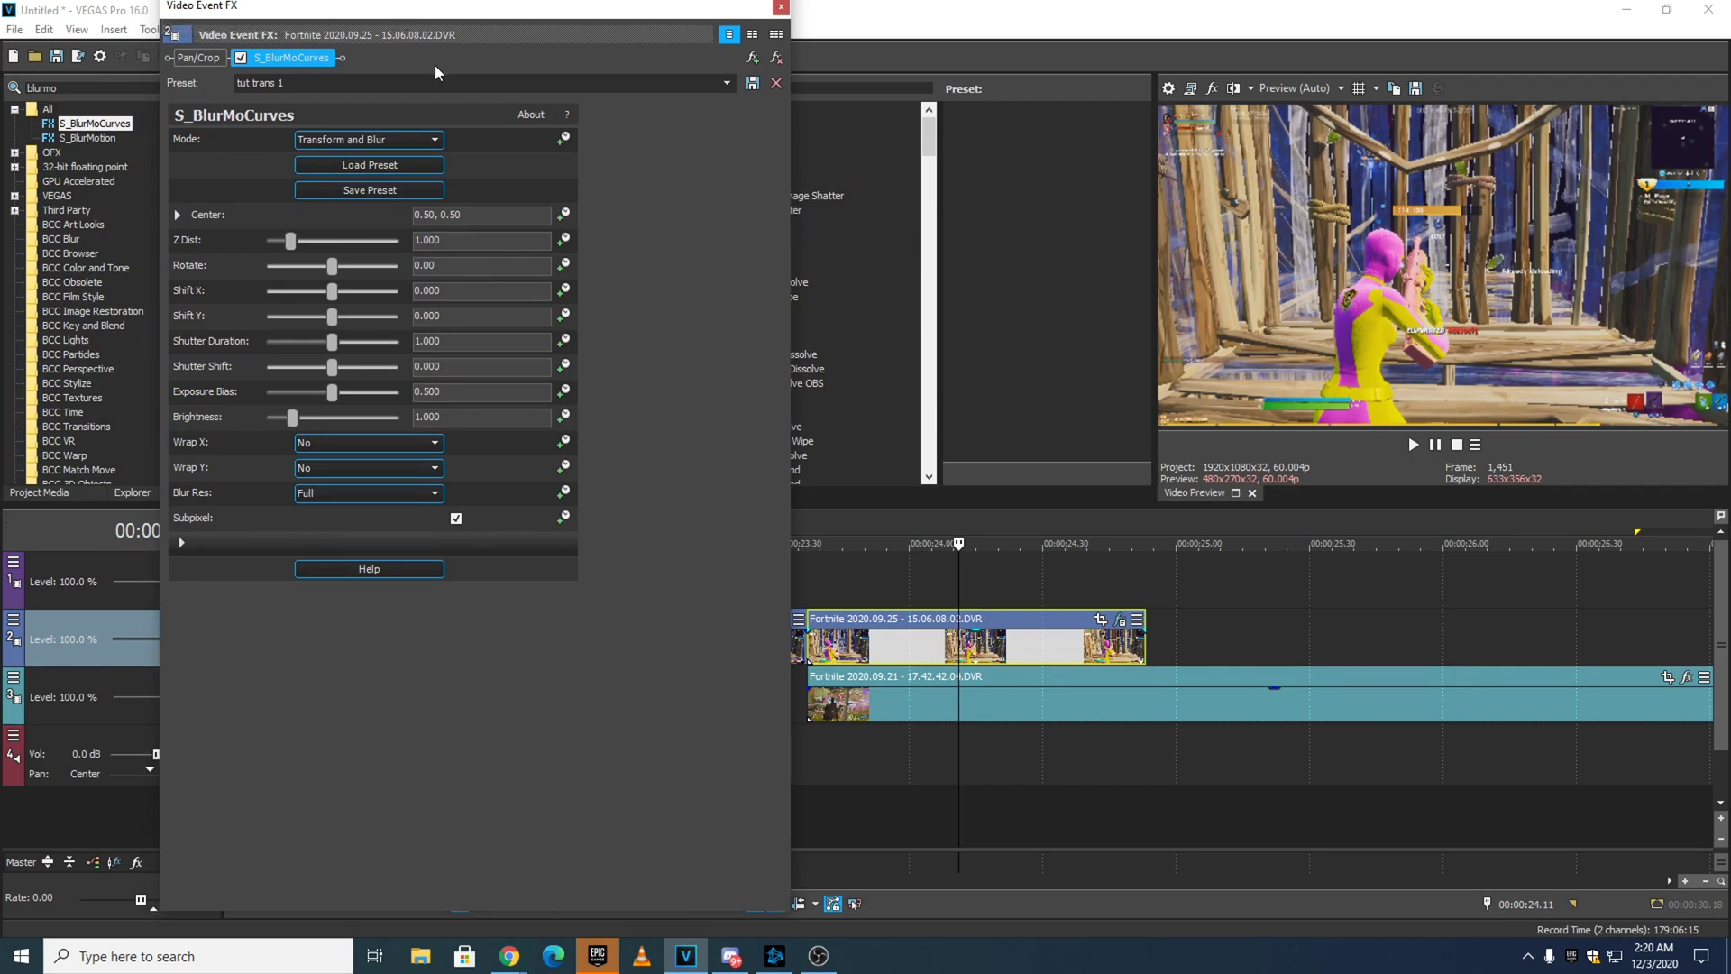
{"action": "left_click", "coordinate": [563, 239]}
{"action": "left_click", "coordinate": [563, 265]}
{"action": "left_click", "coordinate": [564, 290]}
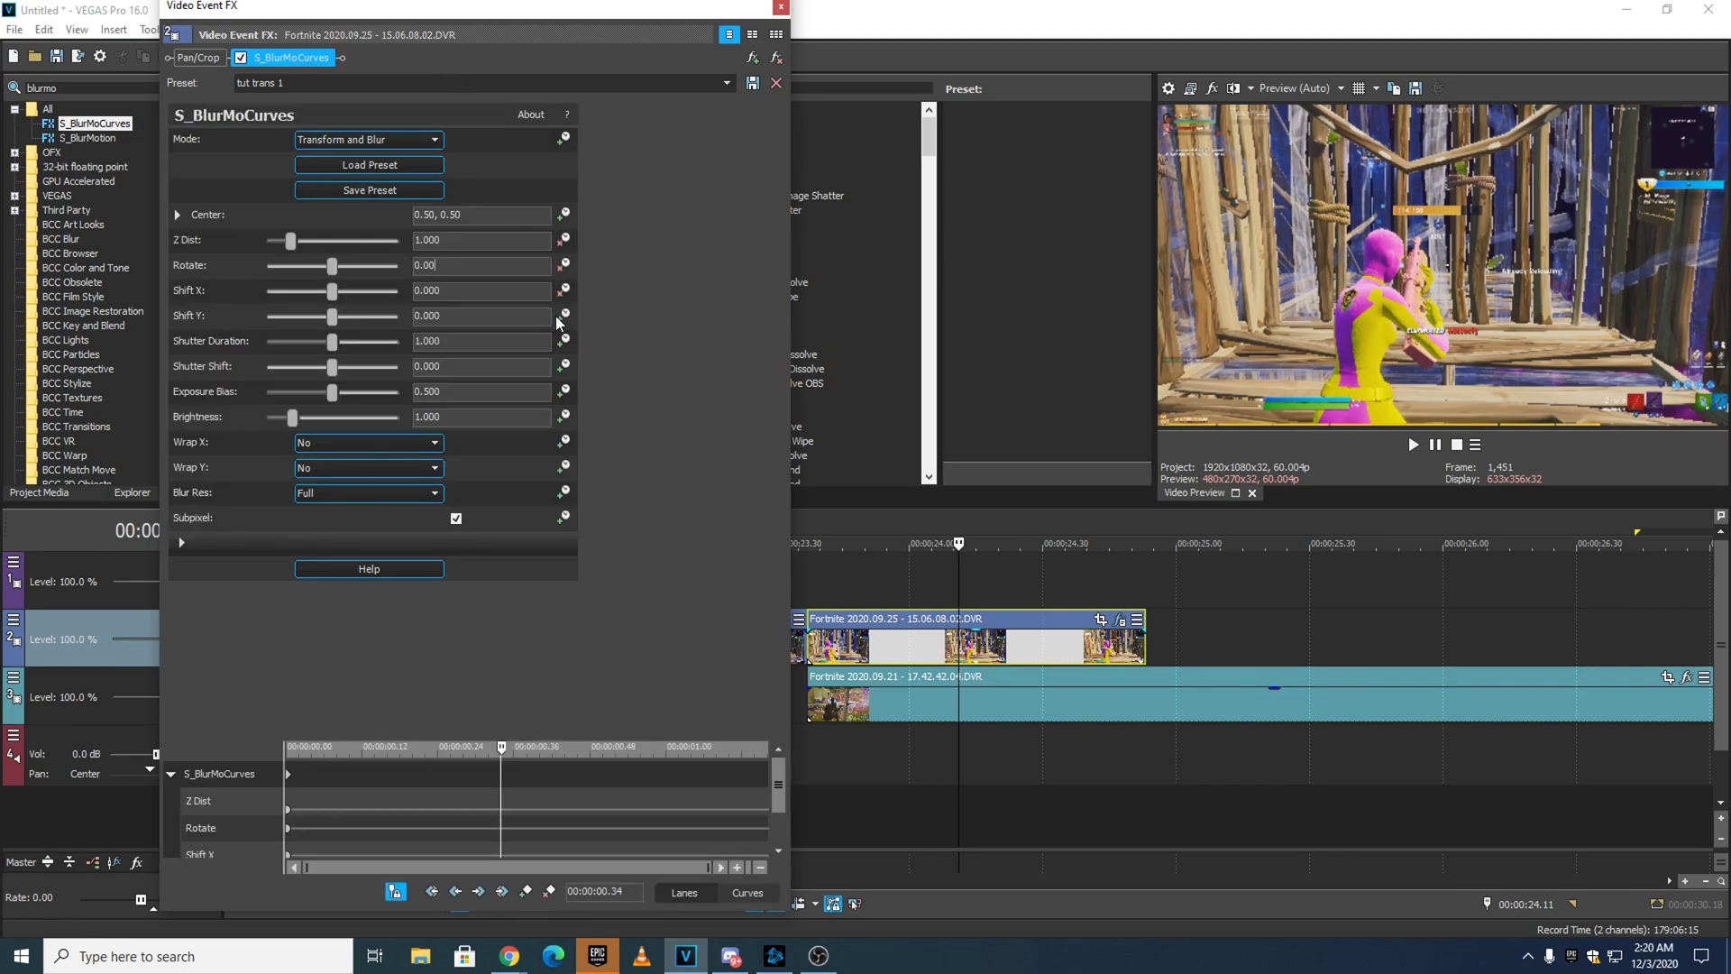
Change the fade type of the first Z Dist keyframe at the start of the effect timeline.
{"action": "left_click_drag", "start_coordinate": [777, 783], "coordinate": [703, 799]}
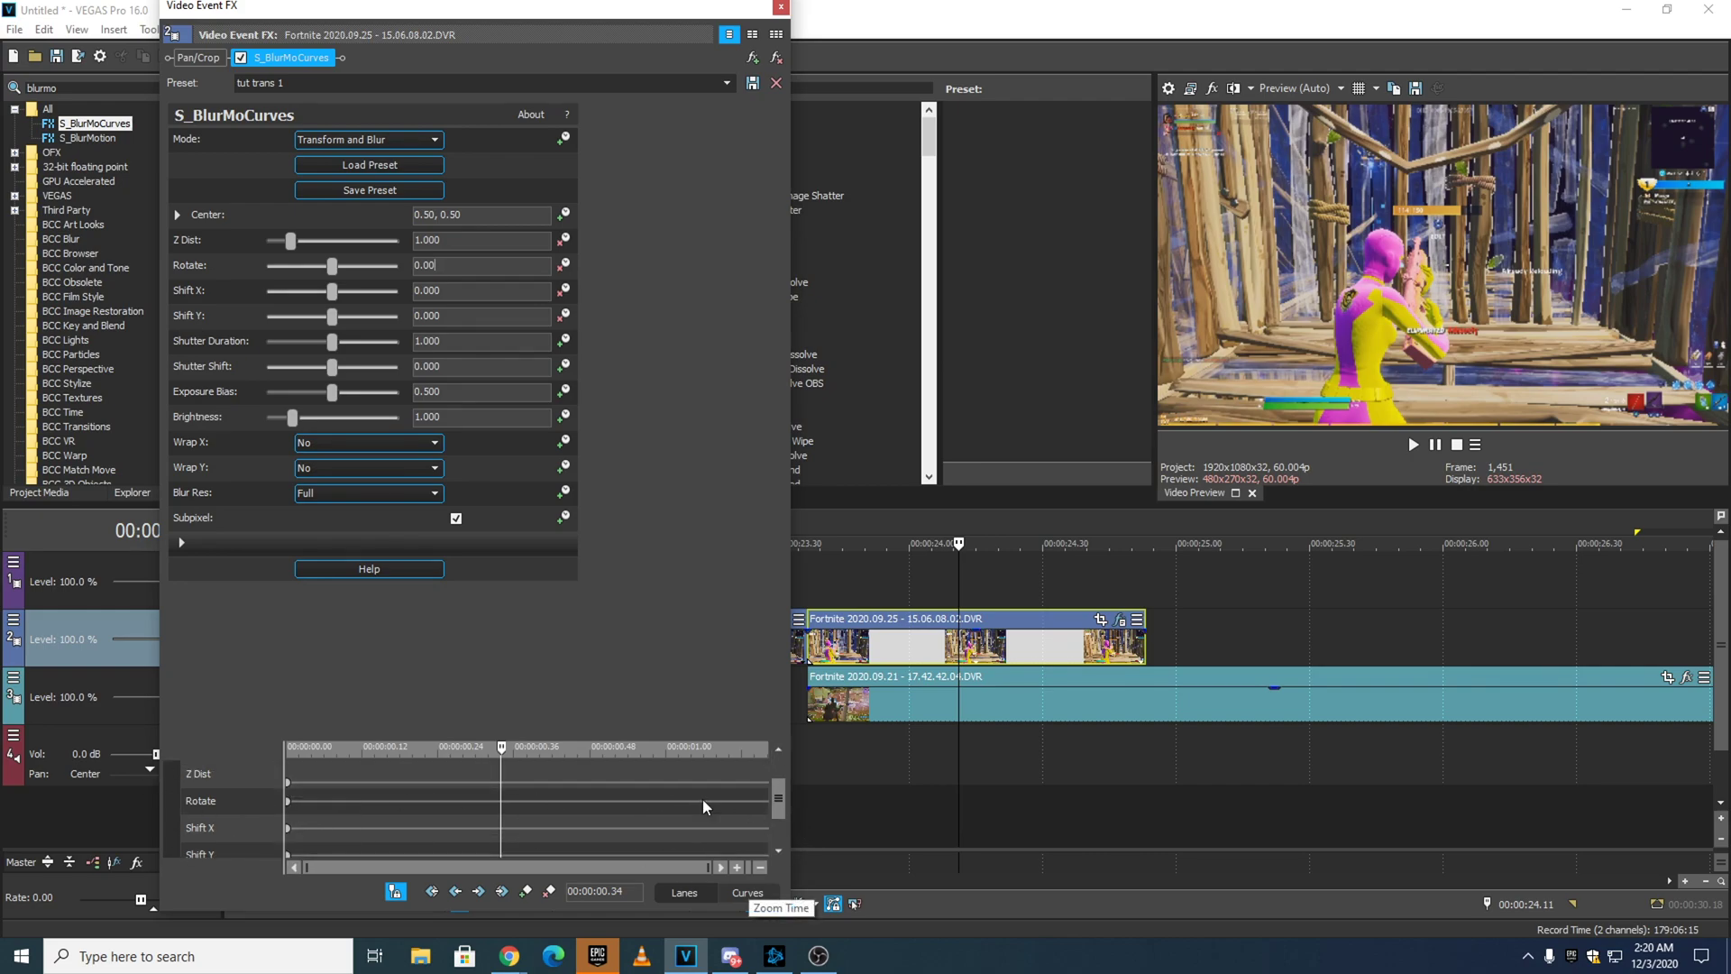
{"action": "right_click", "coordinate": [288, 782]}
{"action": "left_click", "coordinate": [341, 647]}
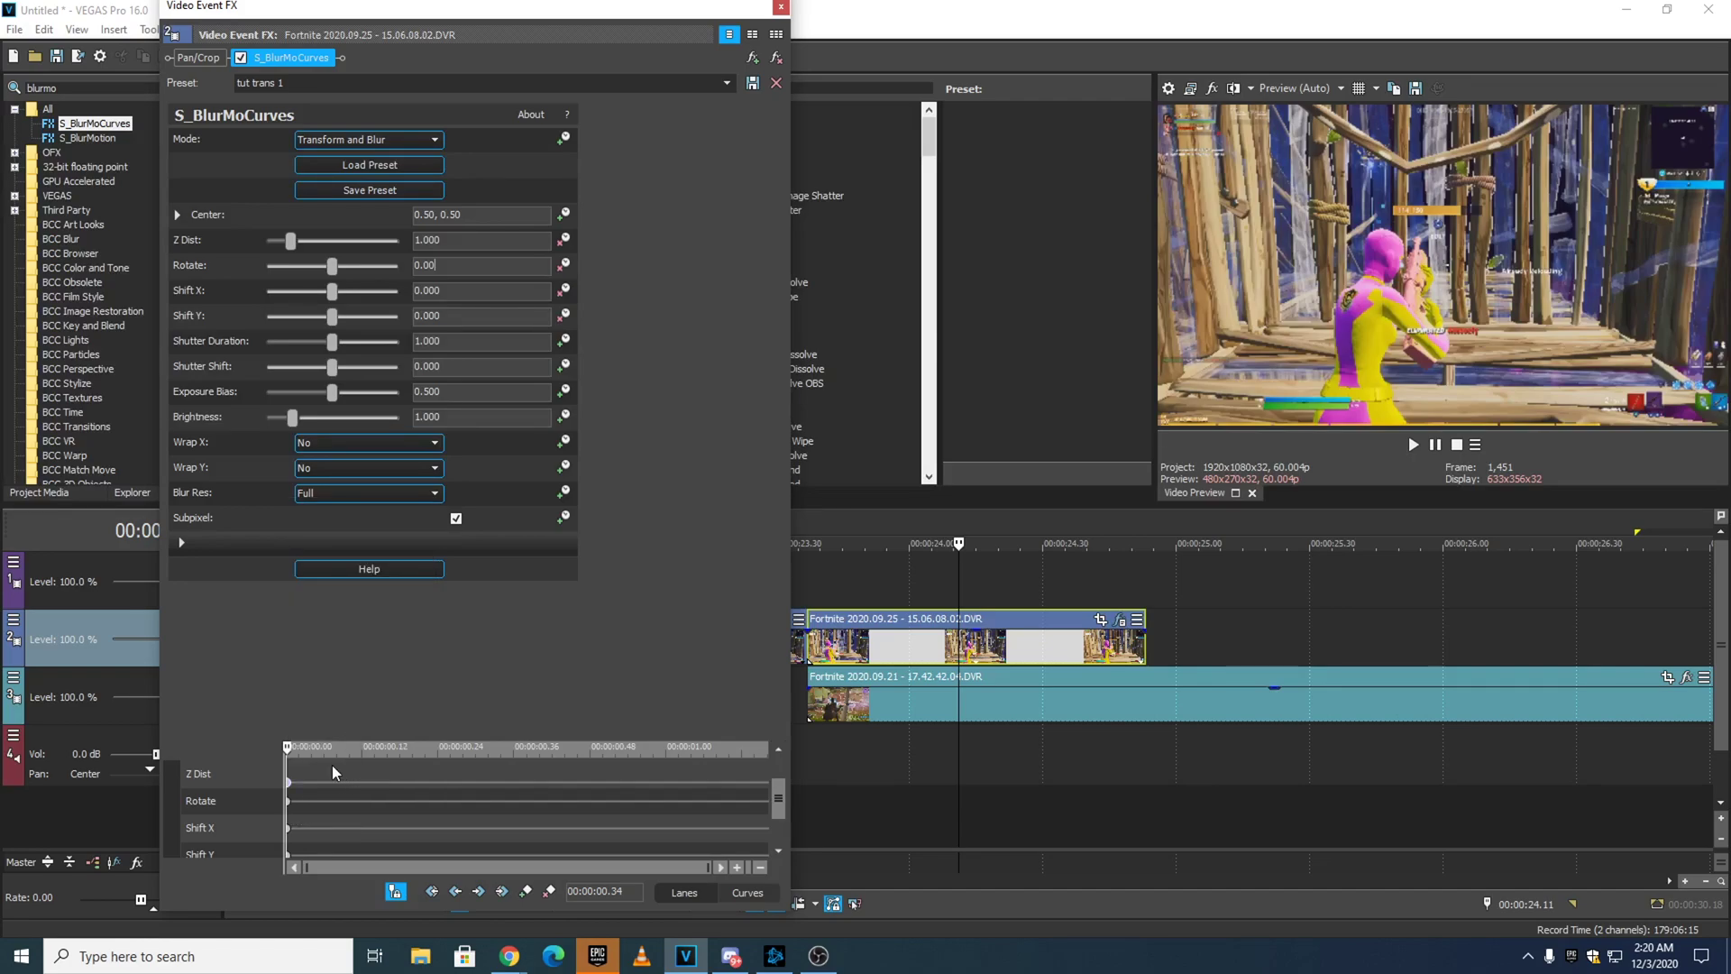
Add a Z Dist keyframe at 00:00:00.26 with a value of 1.633.
{"action": "mouse_move", "coordinate": [780, 813]}
{"action": "left_mouse_down"}
{"action": "mouse_move", "coordinate": [794, 855]}
{"action": "mouse_move", "coordinate": [771, 810]}
{"action": "mouse_move", "coordinate": [781, 831]}
{"action": "left_mouse_up"}
{"action": "left_click", "coordinate": [374, 794]}
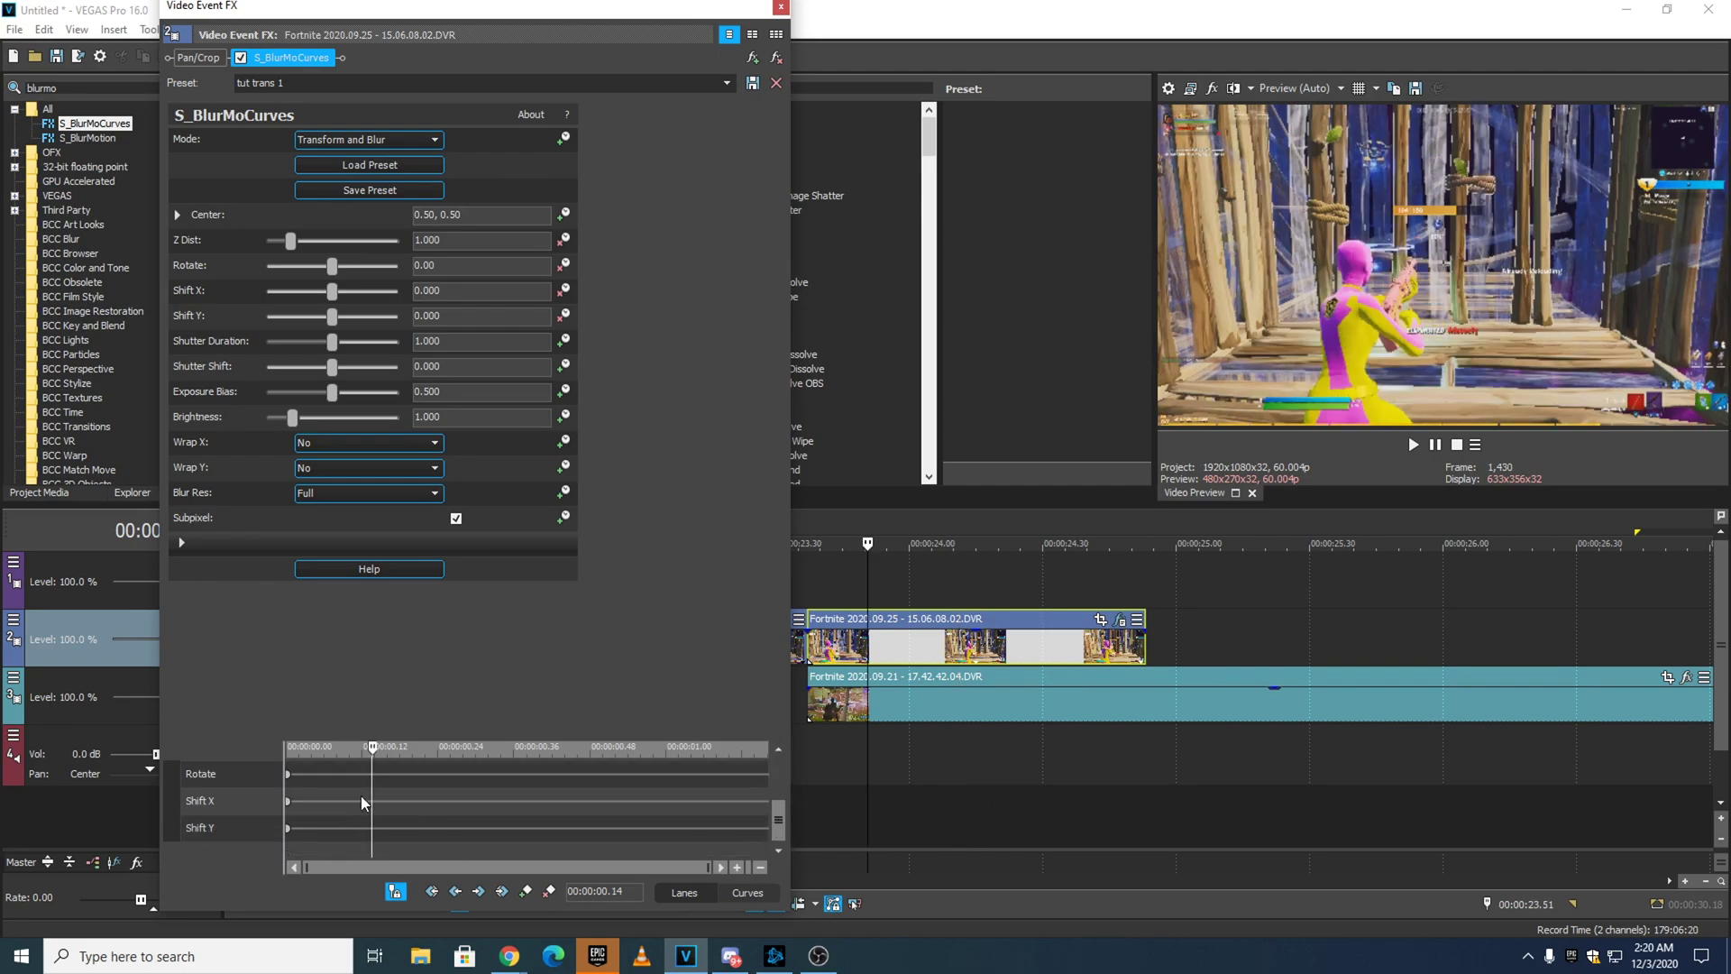
{"action": "left_click_drag", "start_coordinate": [377, 752], "coordinate": [452, 767]}
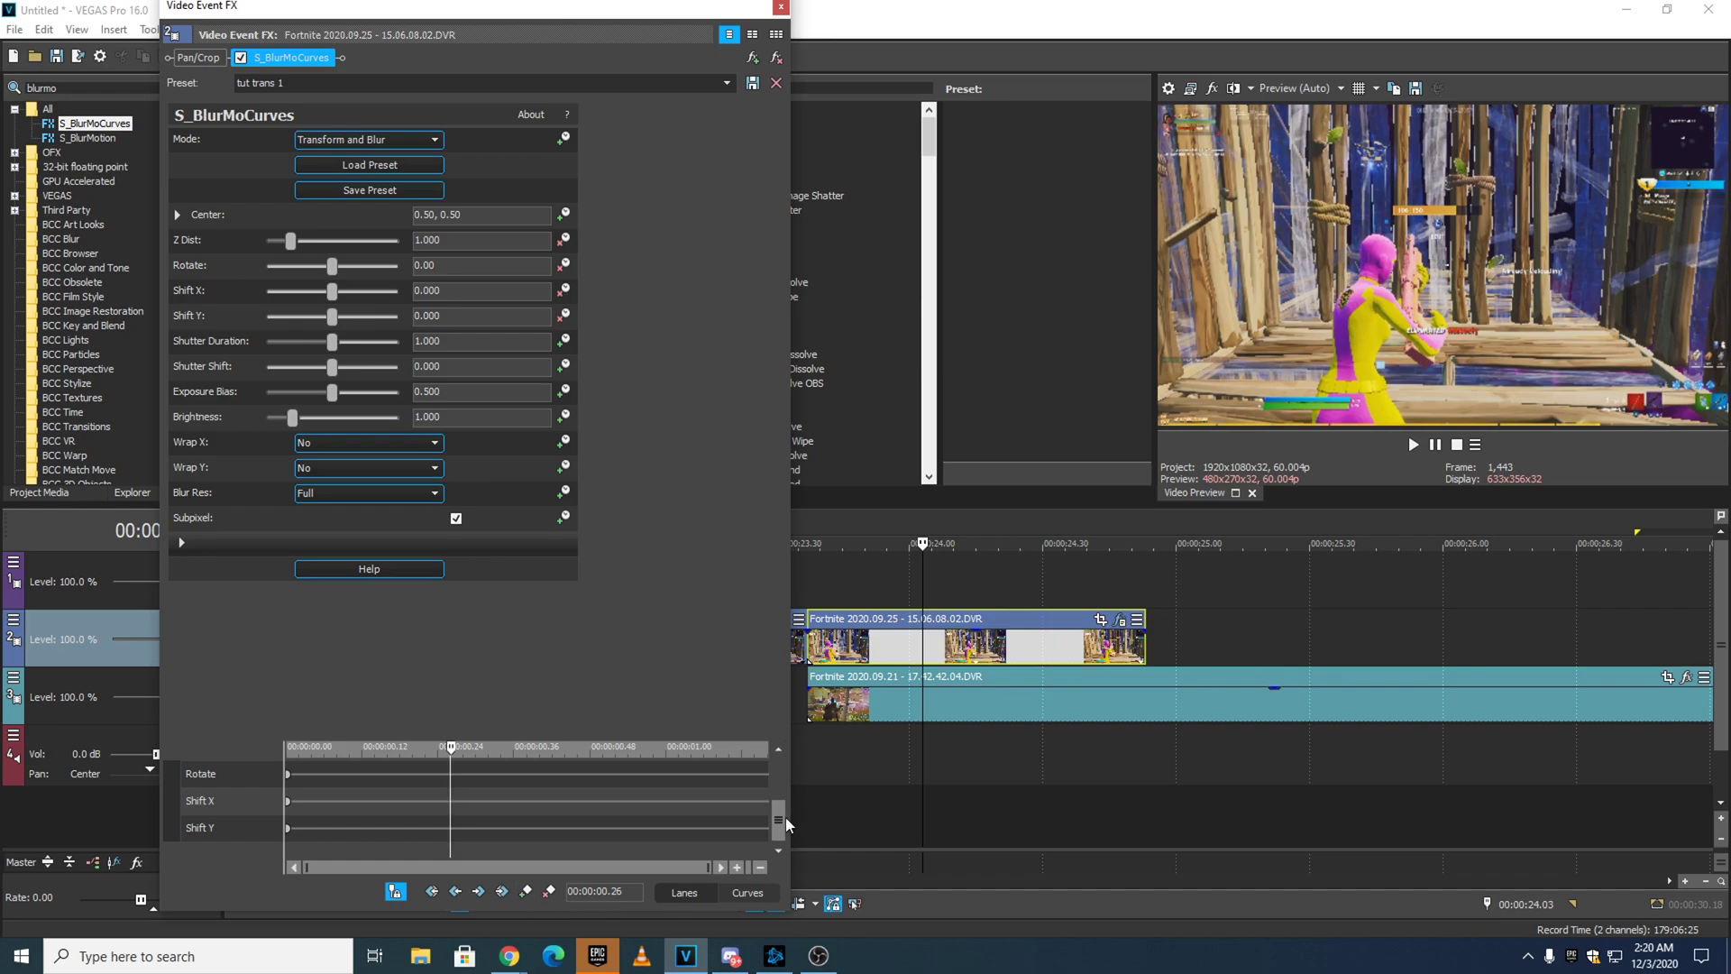
{"action": "left_click_drag", "start_coordinate": [782, 818], "coordinate": [752, 809]}
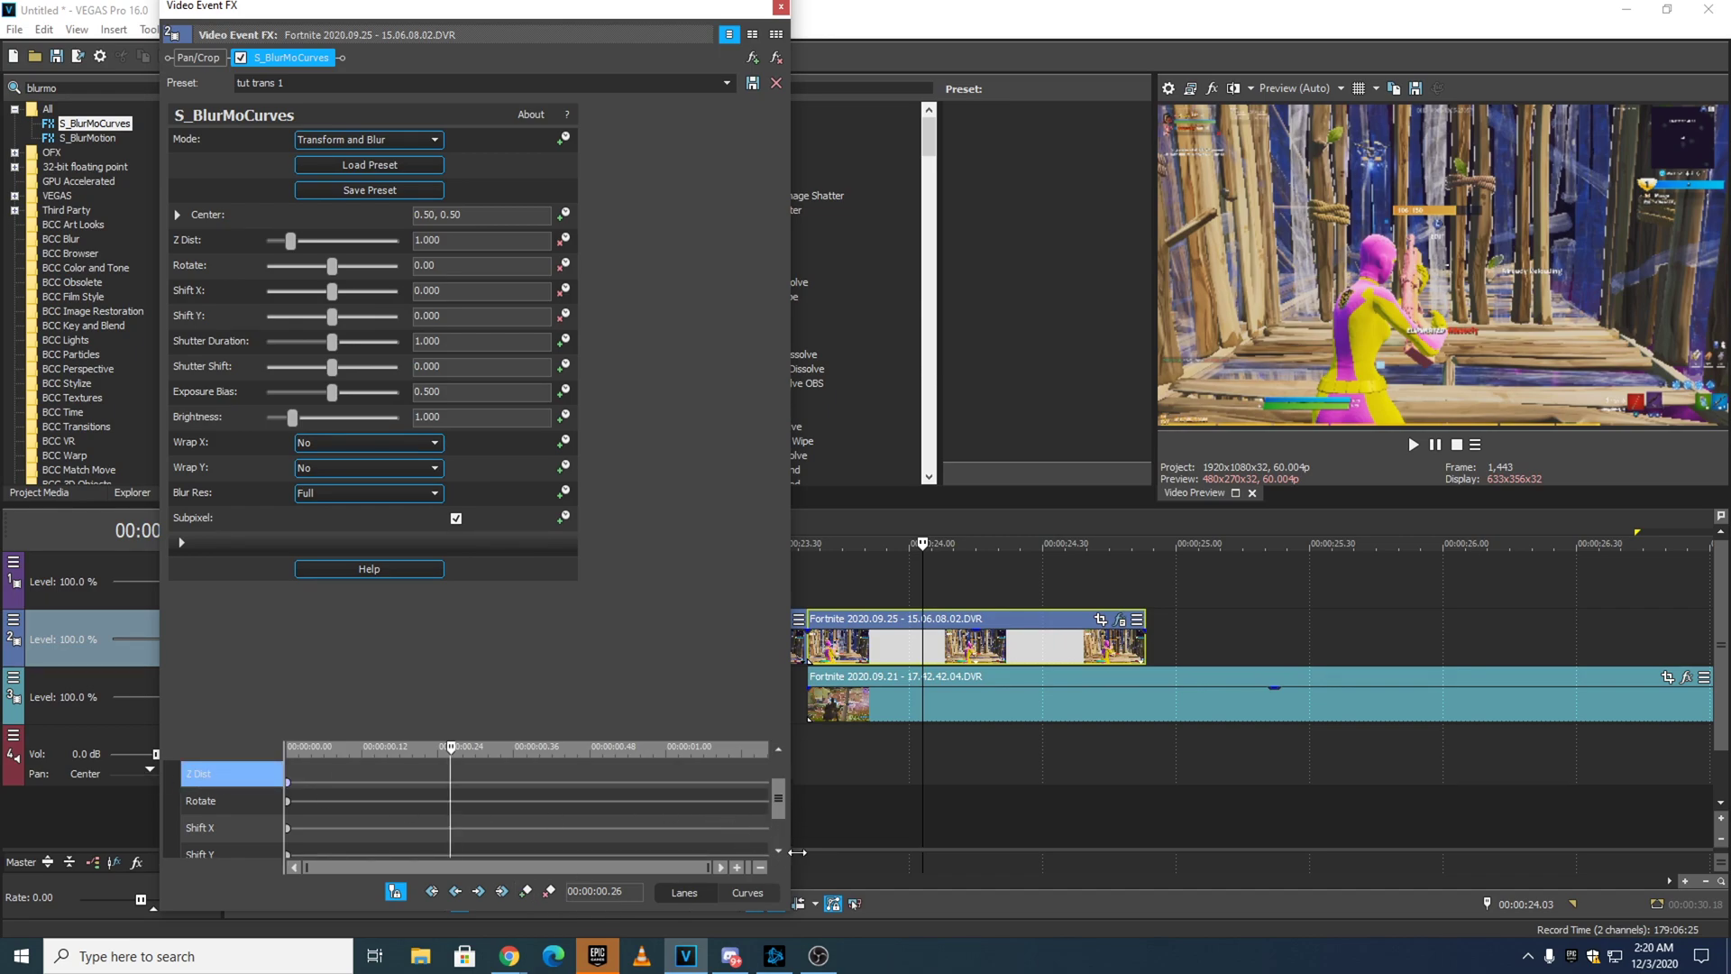
{"action": "left_click", "coordinate": [778, 749]}
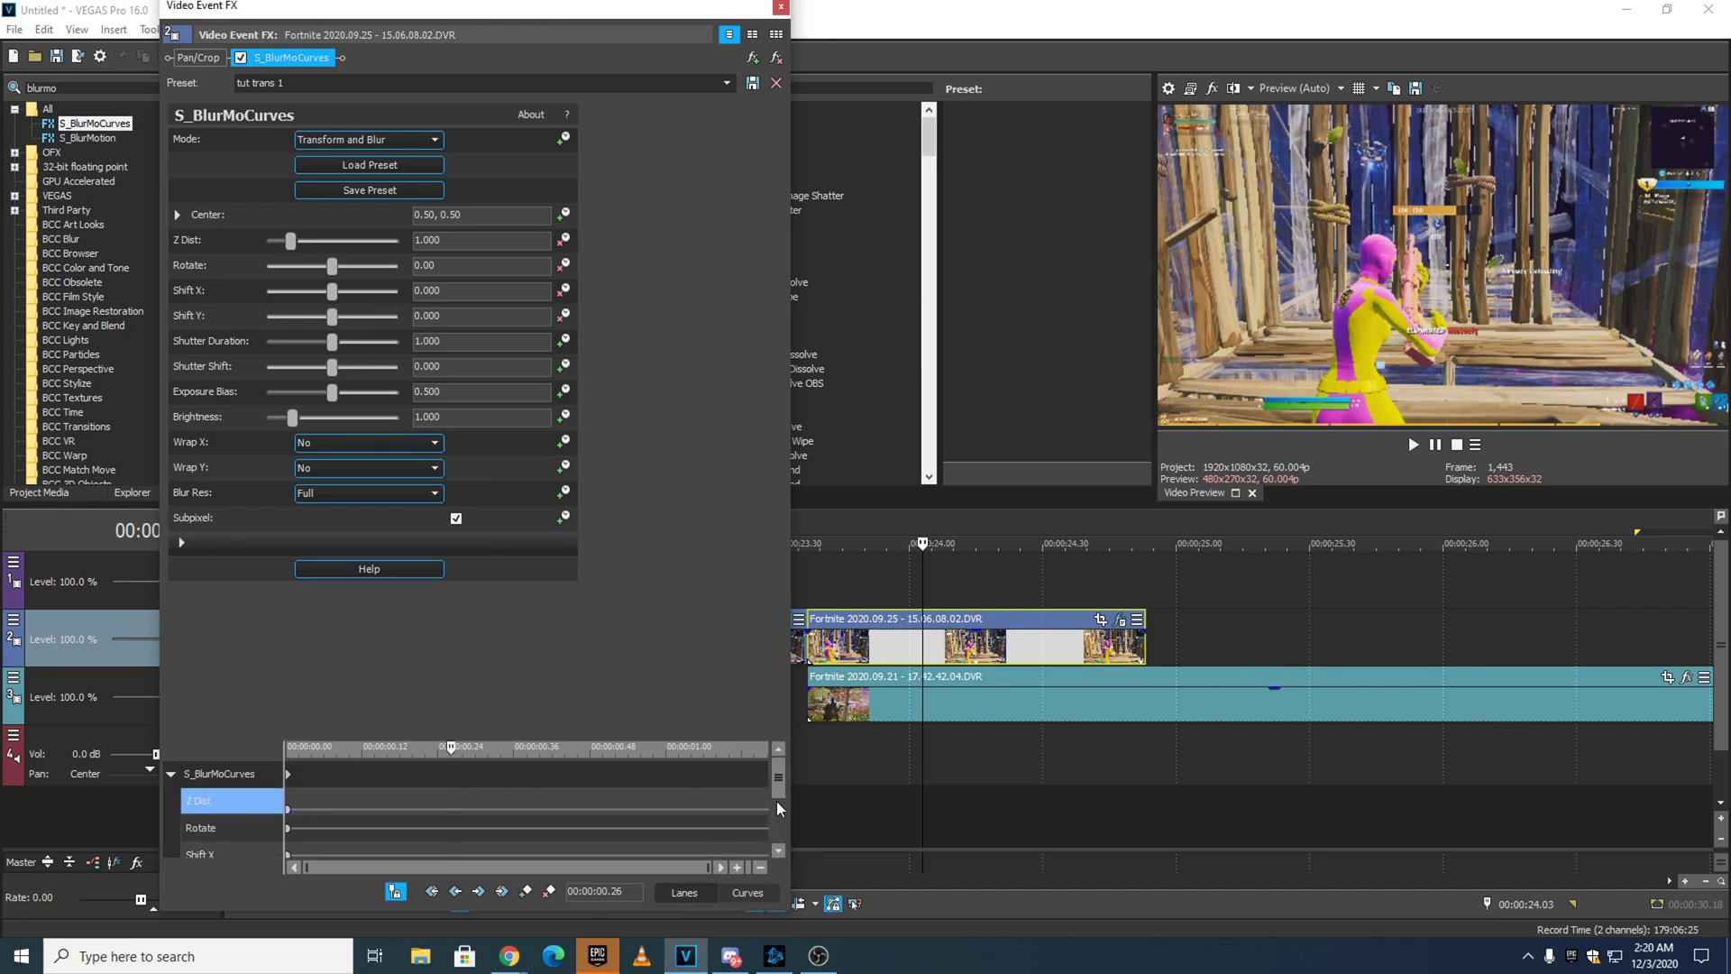
{"action": "left_click", "coordinate": [234, 826]}
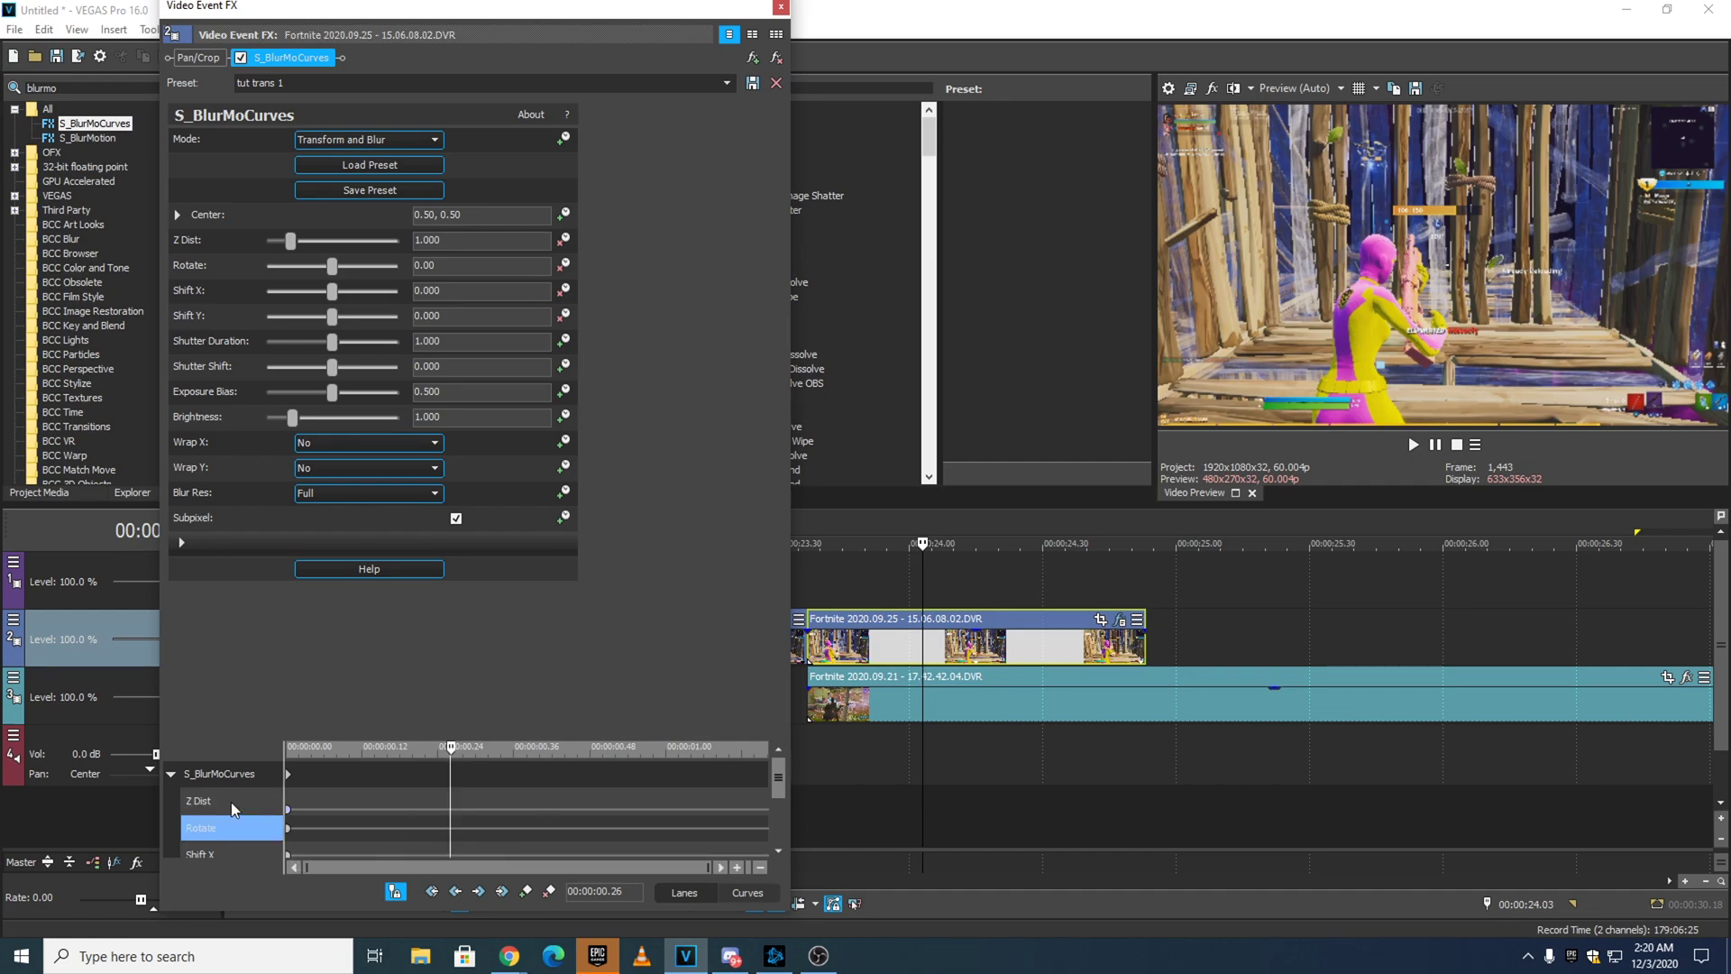
{"action": "left_click", "coordinate": [527, 891]}
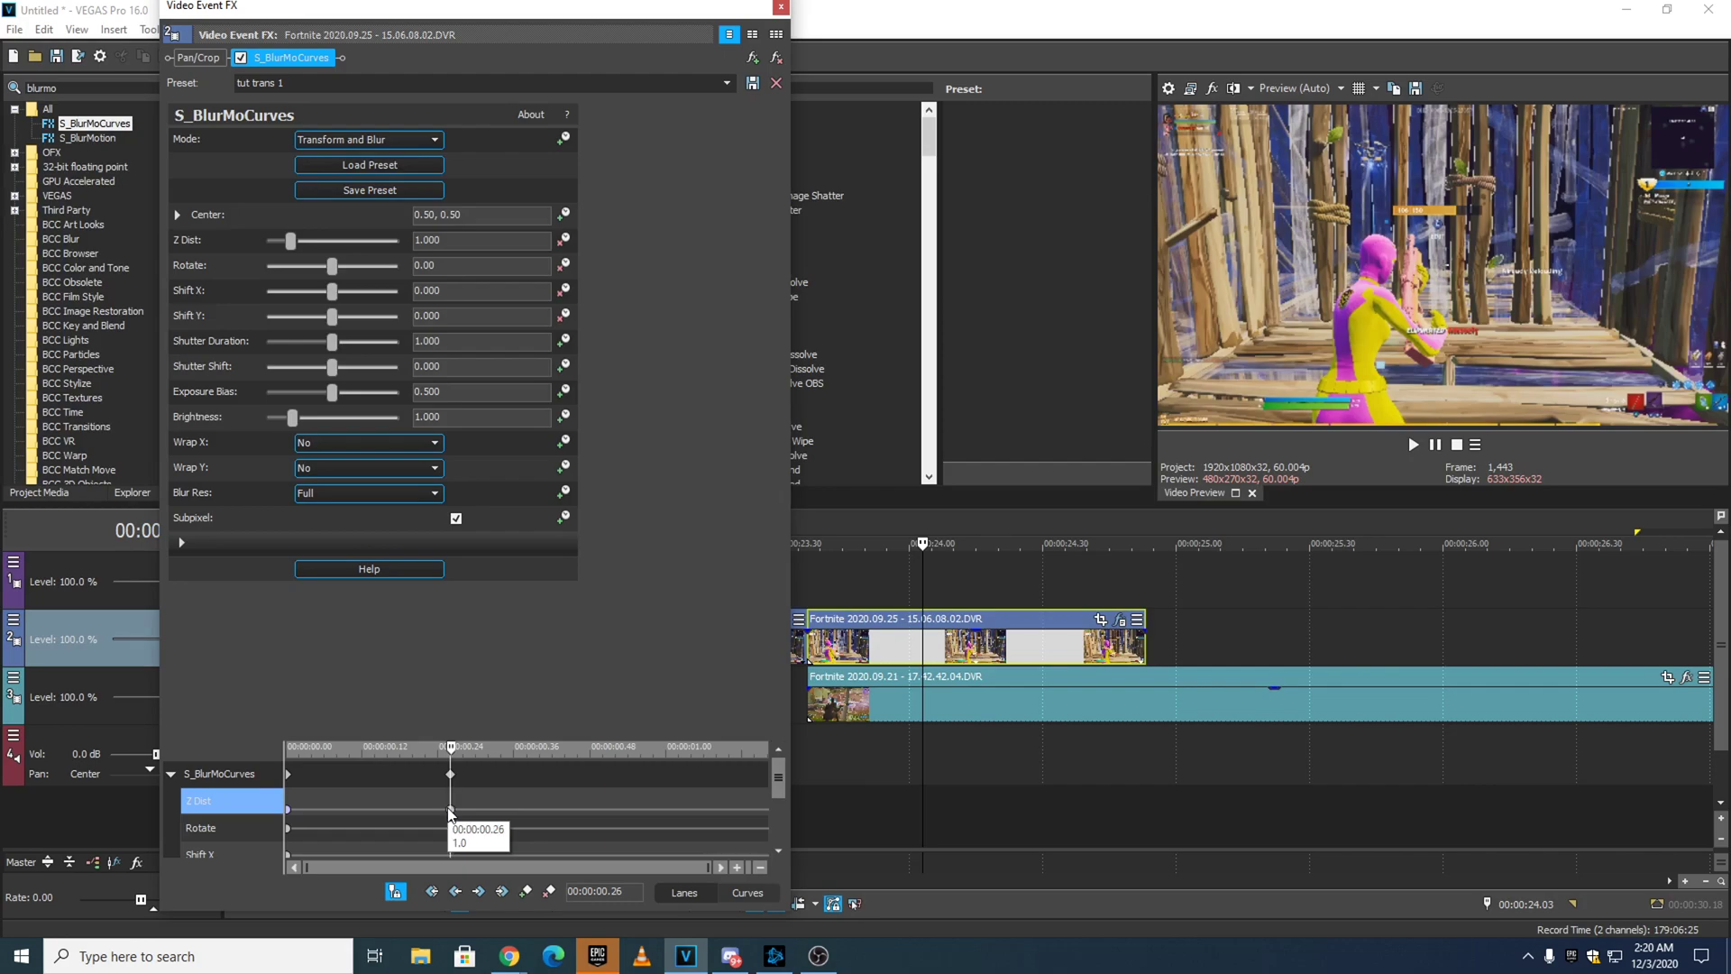
{"action": "double_click", "coordinate": [451, 811]}
{"action": "left_click_drag", "start_coordinate": [597, 823], "coordinate": [459, 838]}
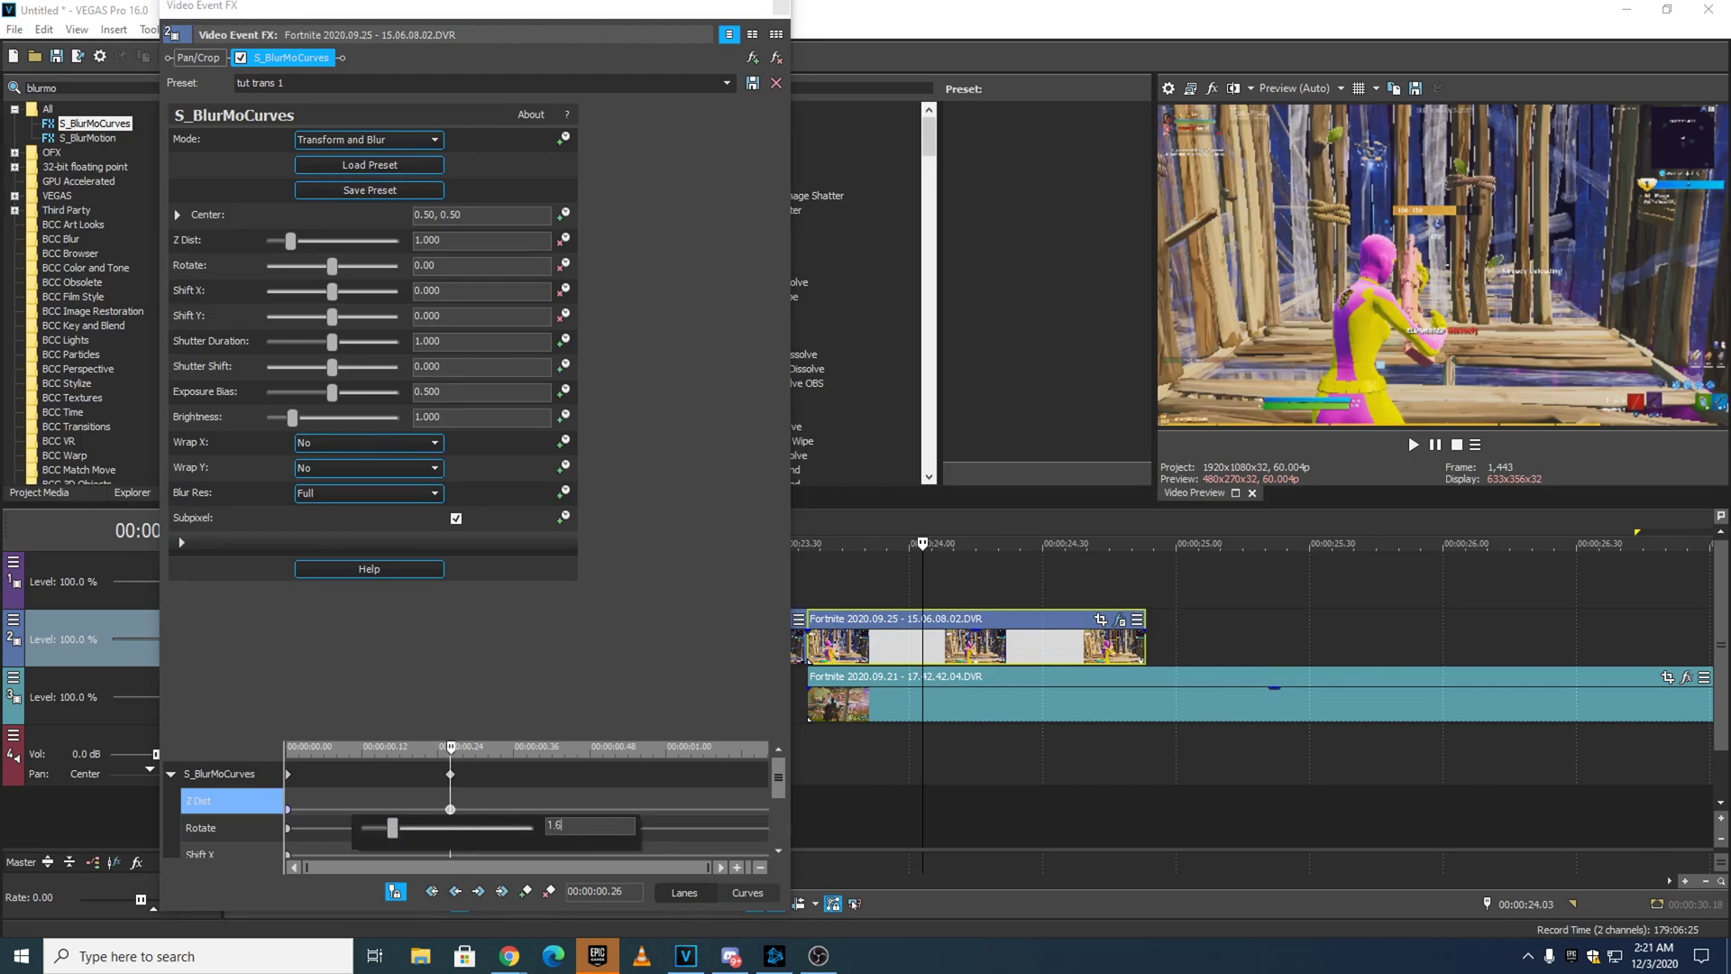
{"action": "key", "text": "Return"}
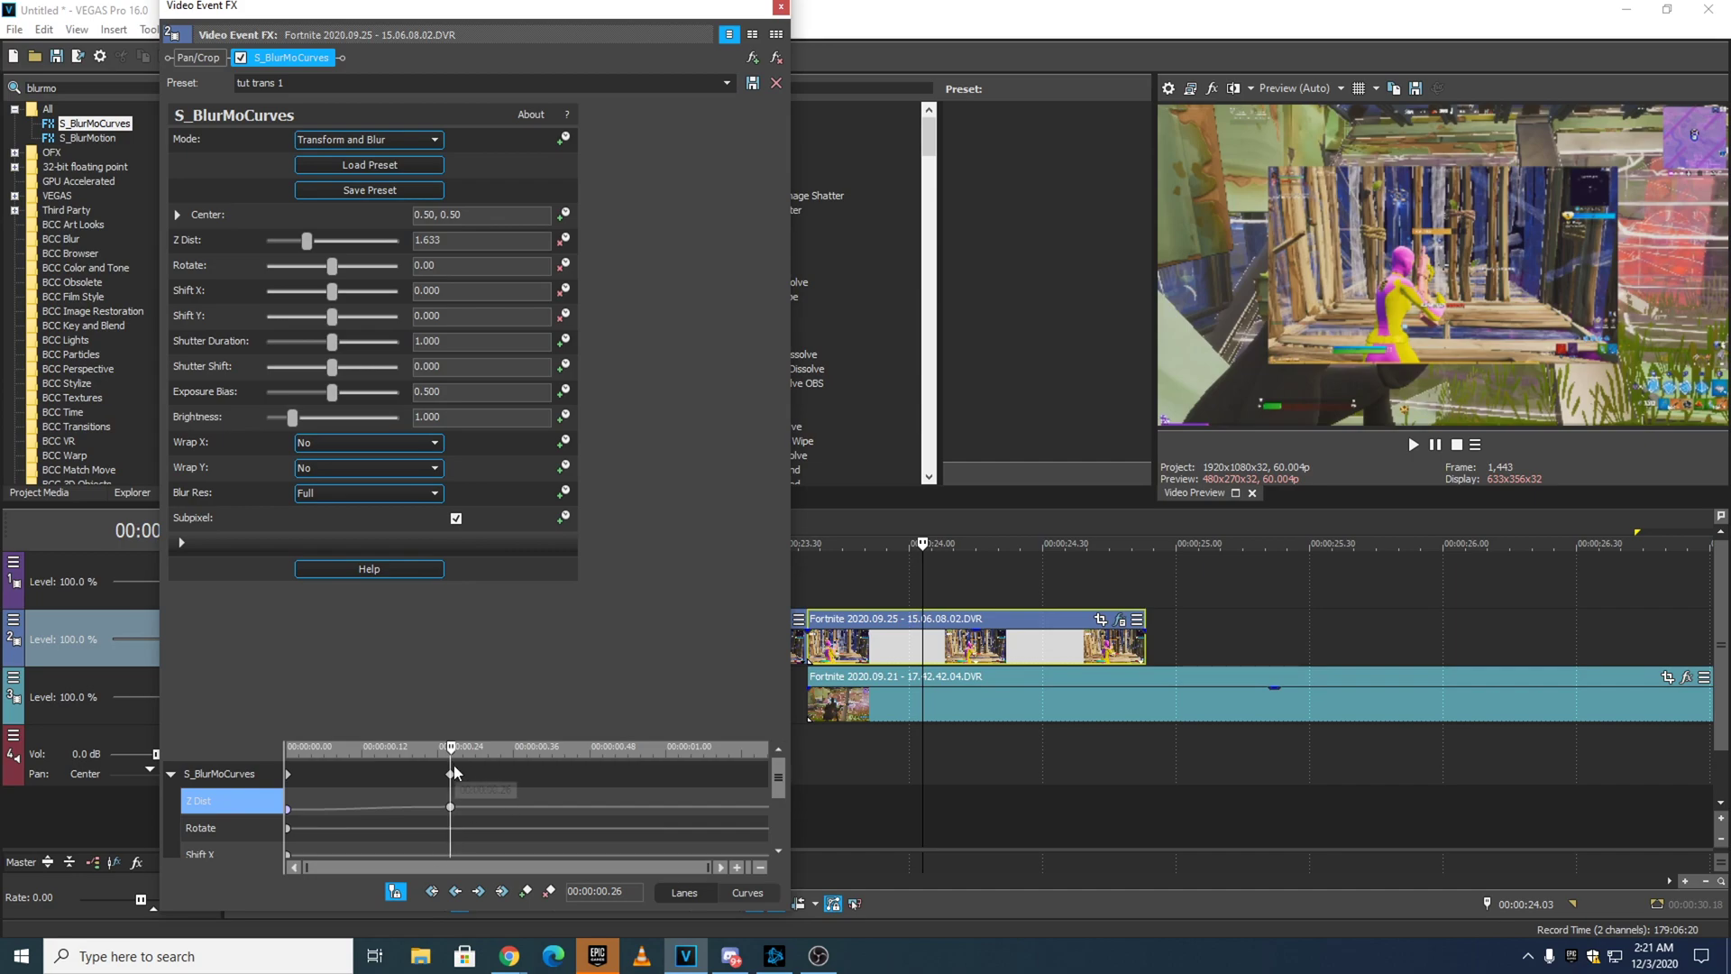
Add keyframes at 00:00:00.57 for Z Dist, Rotate, Shift X and Shift Y, keeping the current values.
{"action": "left_click_drag", "start_coordinate": [454, 754], "coordinate": [647, 759]}
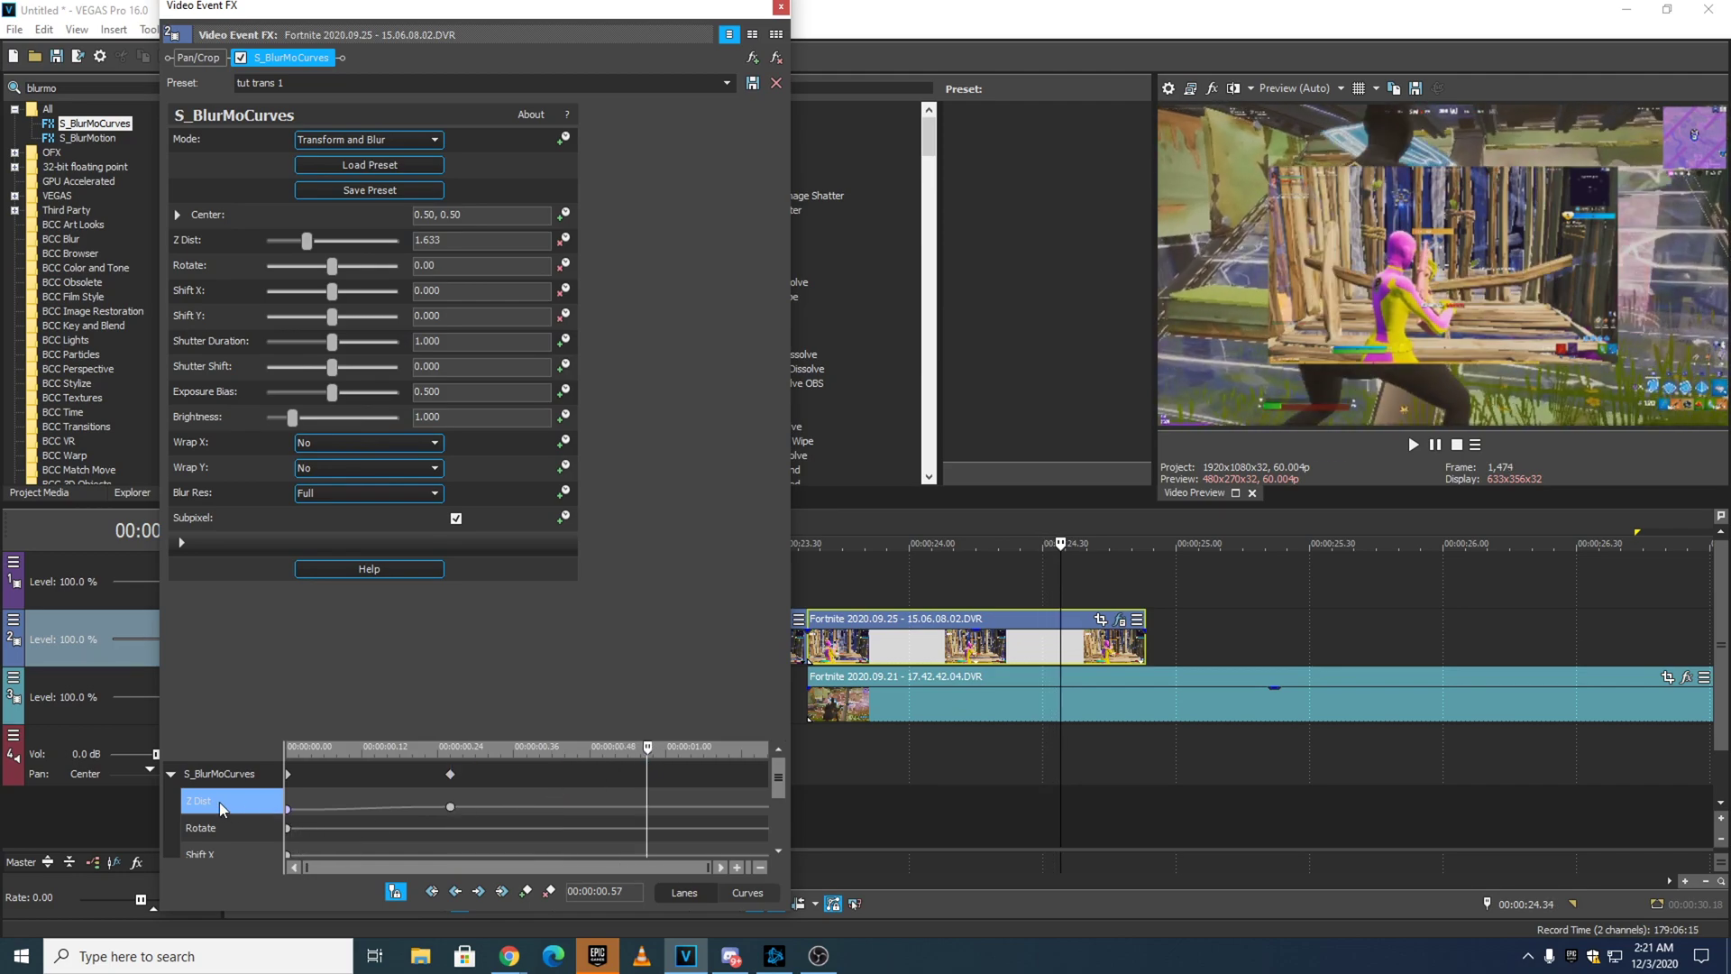
{"action": "left_click", "coordinate": [525, 893]}
{"action": "left_click_drag", "start_coordinate": [778, 792], "coordinate": [779, 823]}
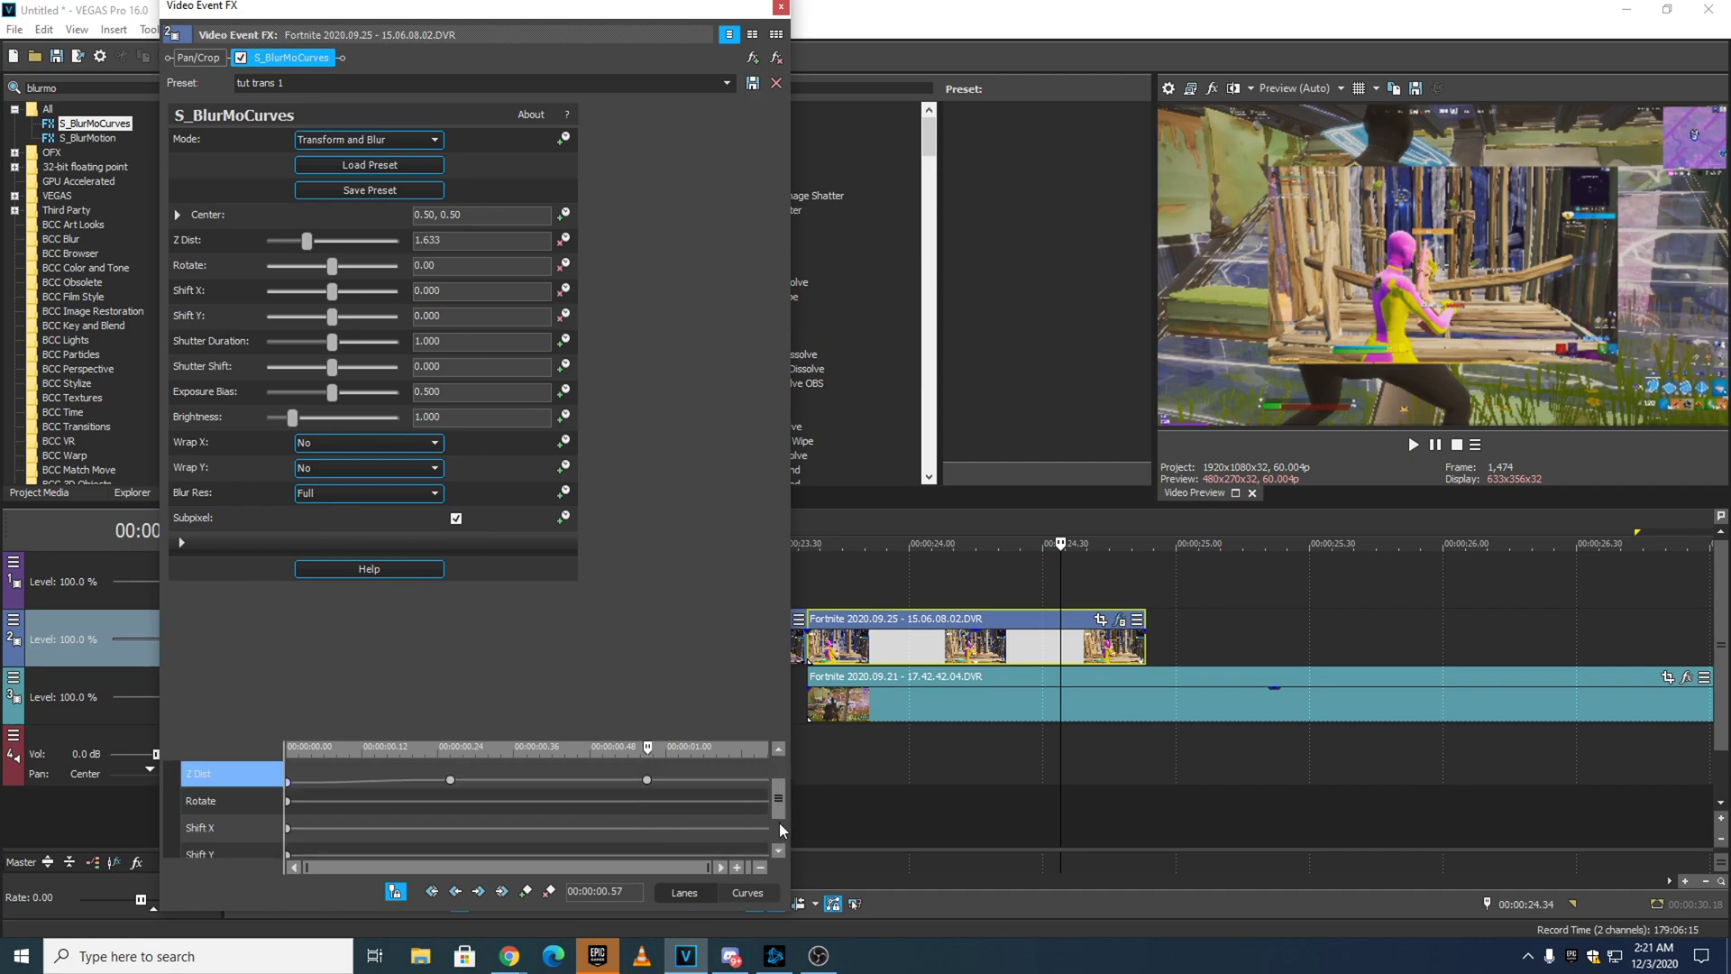
{"action": "left_click", "coordinate": [226, 798]}
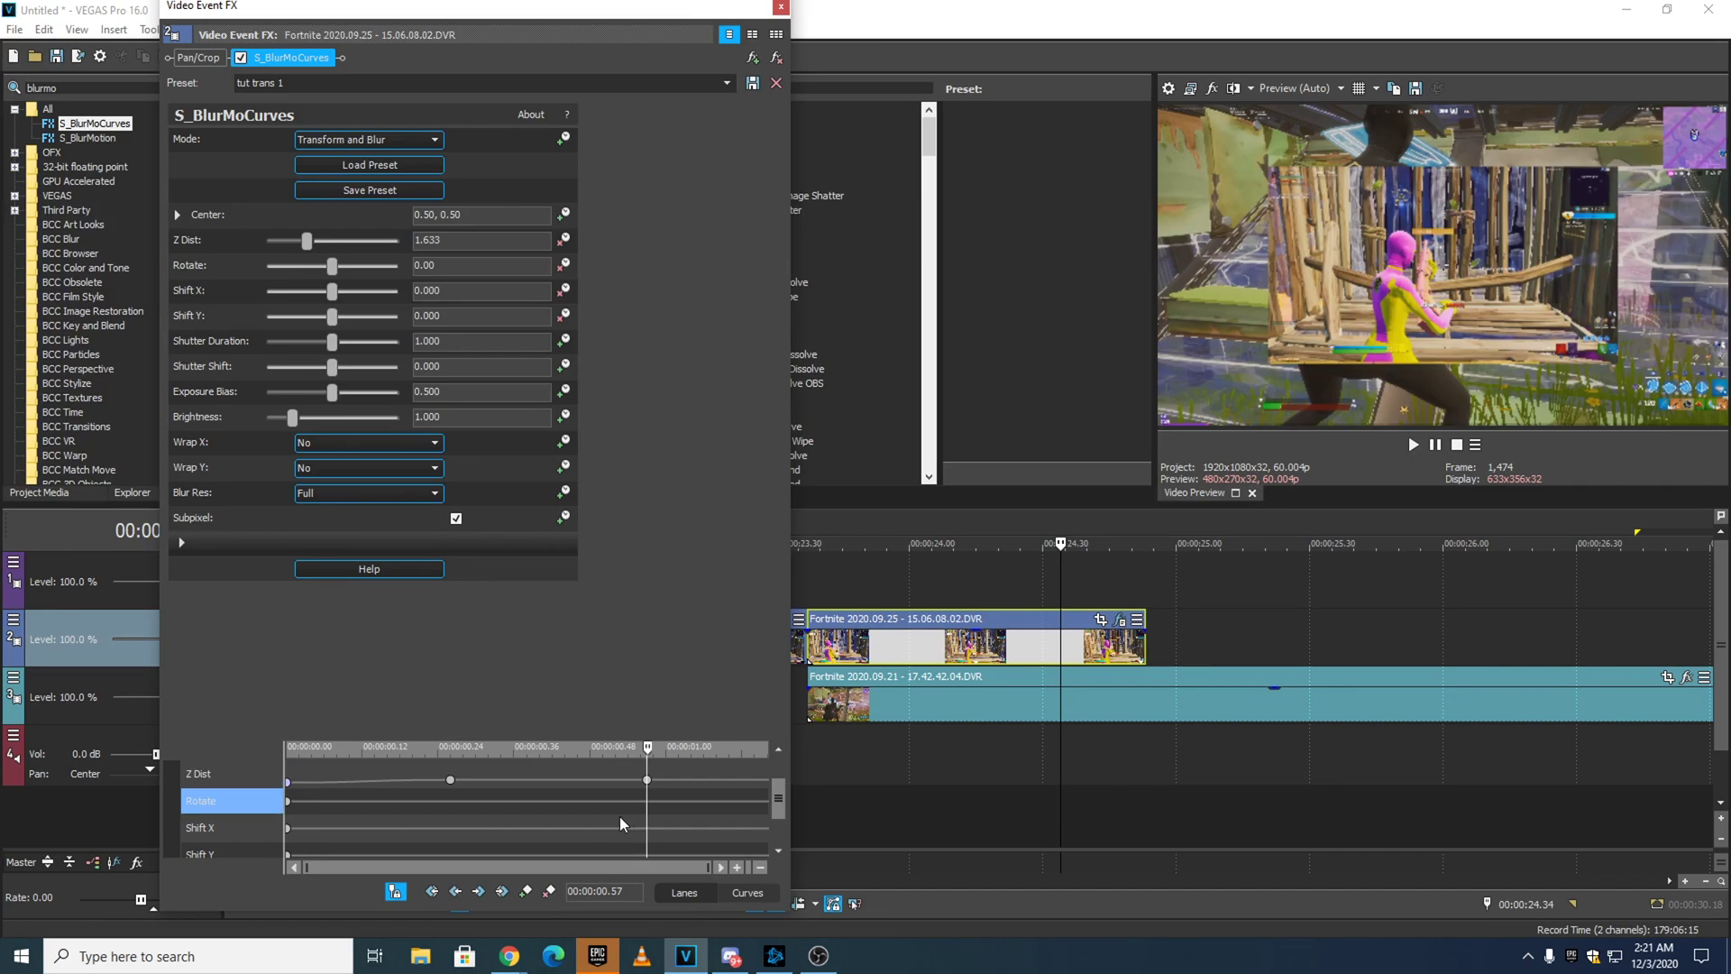
{"action": "left_click", "coordinate": [527, 893]}
{"action": "left_click", "coordinate": [255, 828]}
{"action": "left_click", "coordinate": [527, 892]}
{"action": "left_click", "coordinate": [230, 849]}
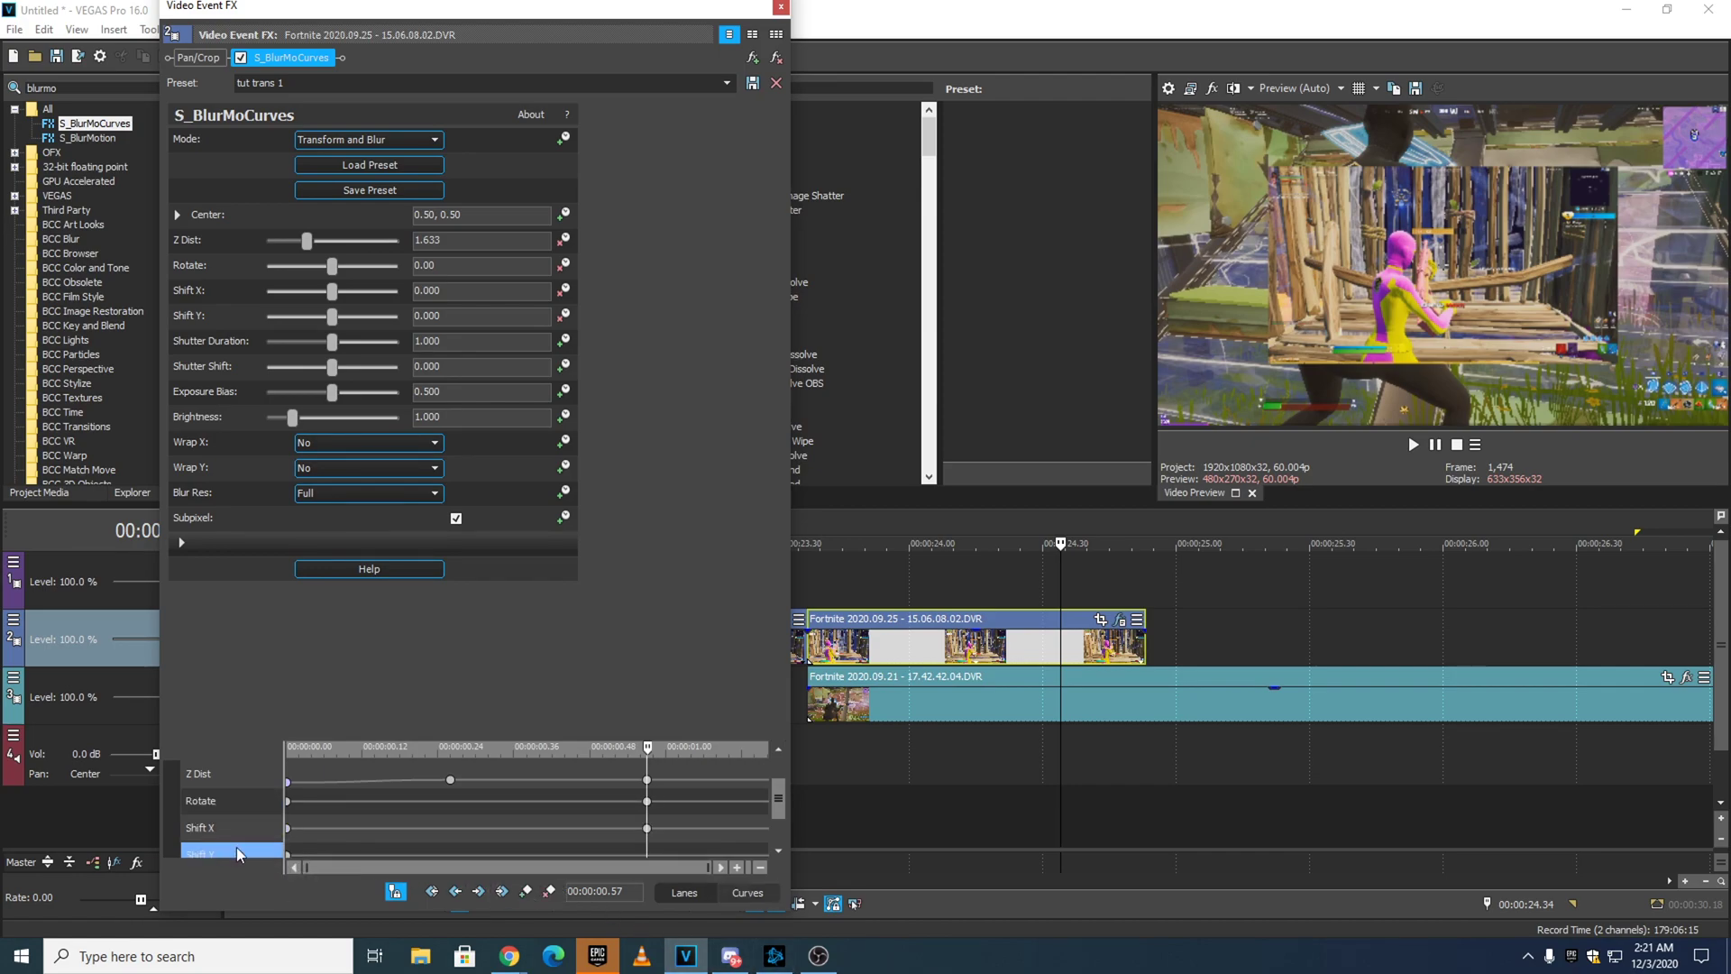
{"action": "left_click", "coordinate": [527, 892]}
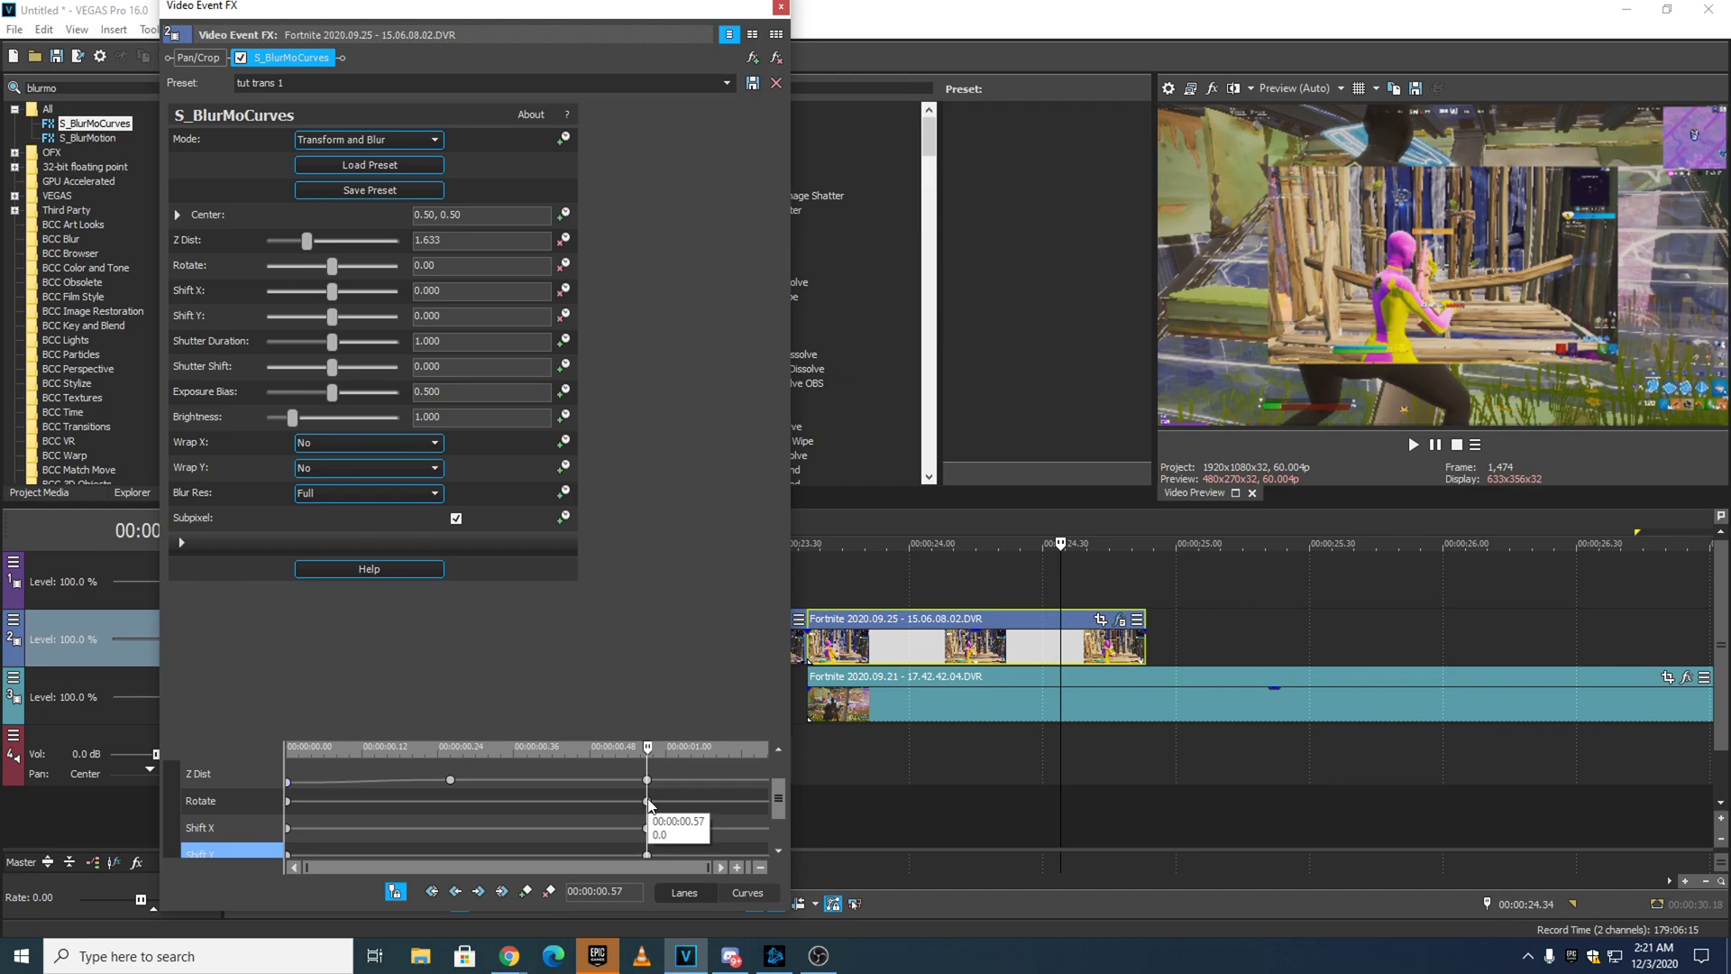
Change the fade type of the Rotate and Shift X keyframes at 00:00:00.57, and set the Shift Y one to Slow Fade.
{"action": "right_click", "coordinate": [648, 803]}
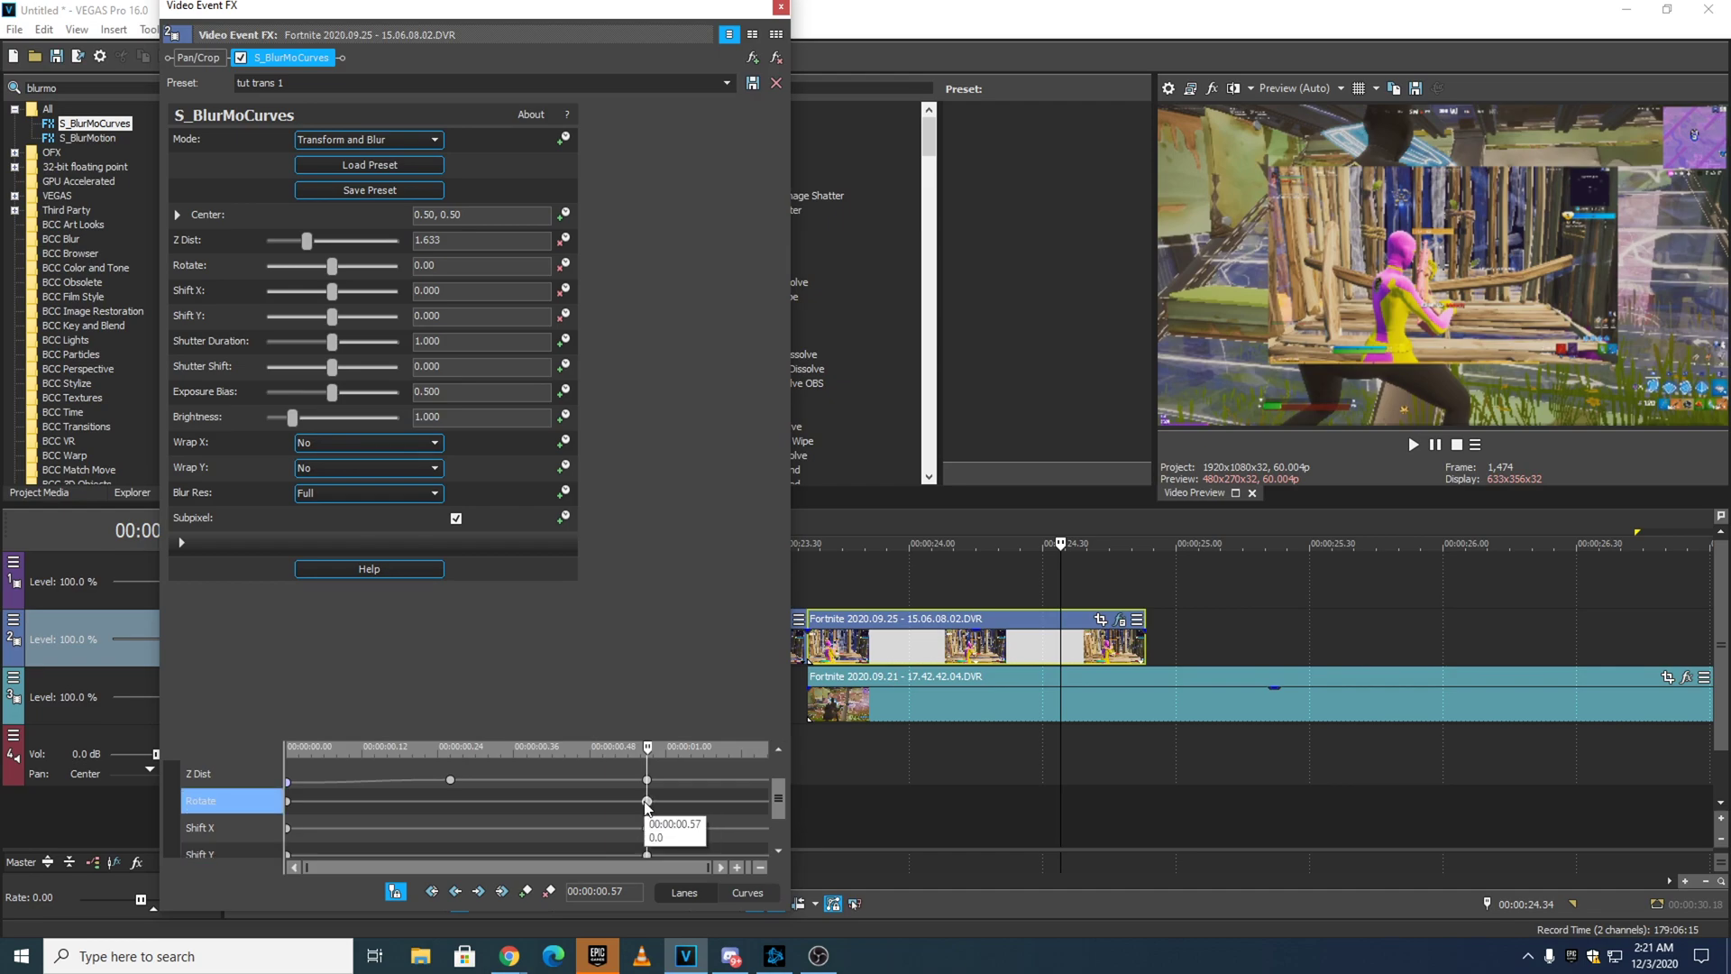
{"action": "left_click", "coordinate": [725, 680]}
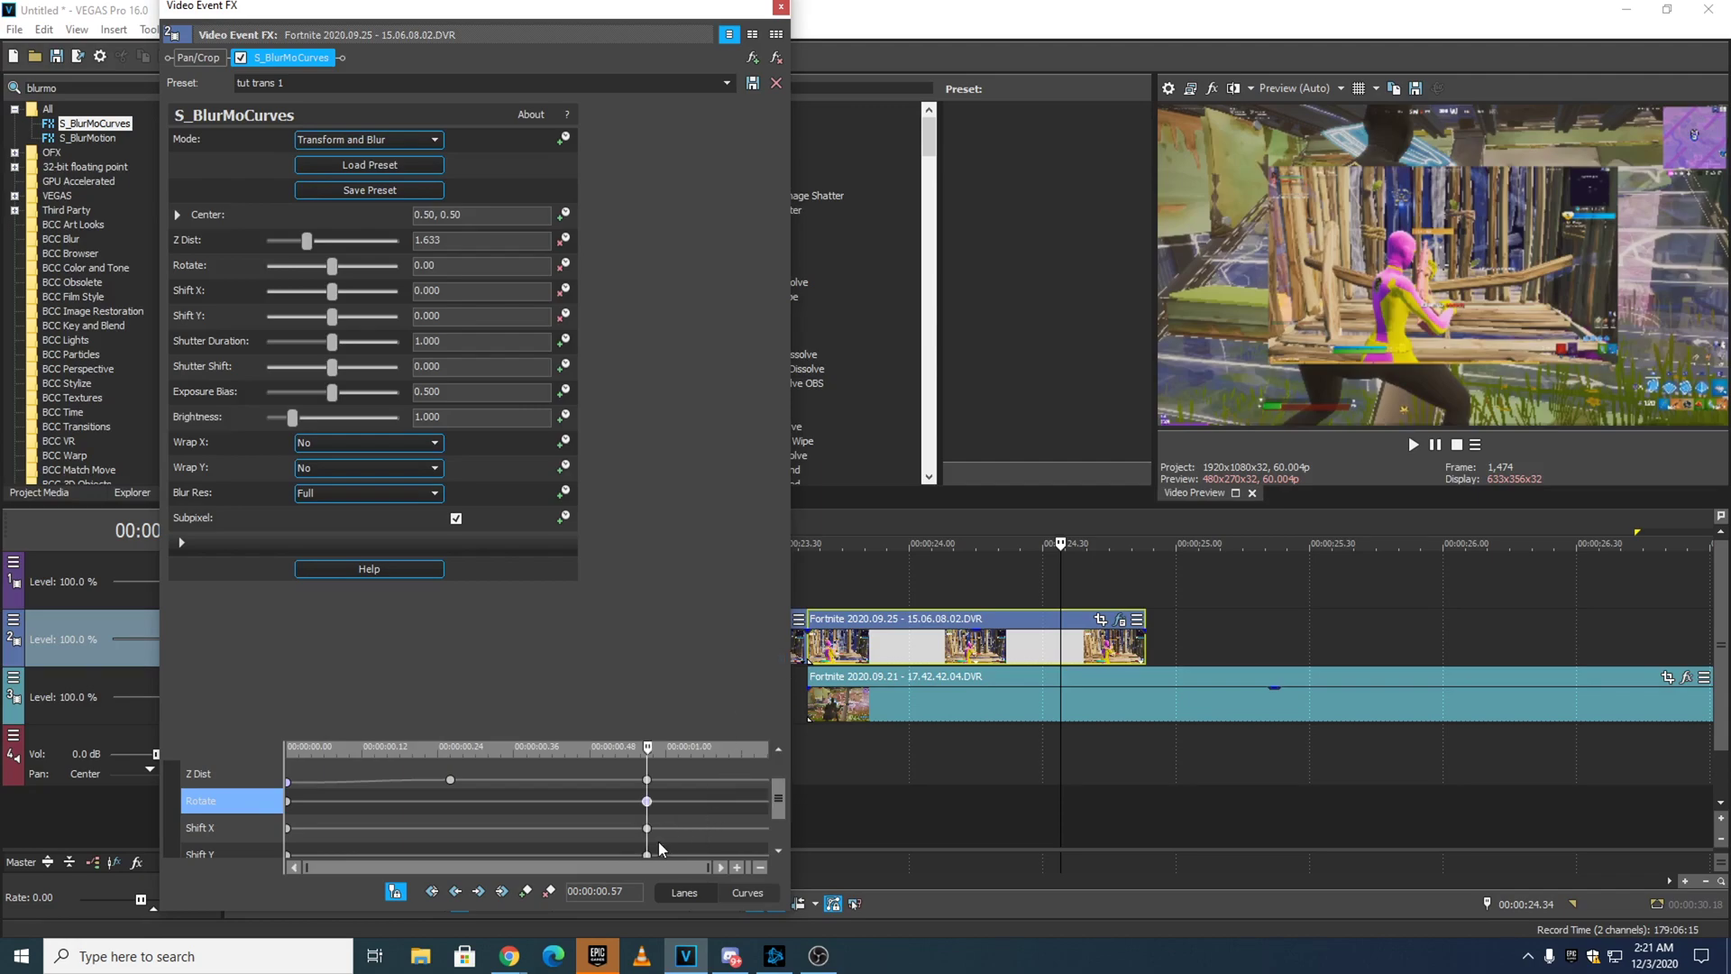
{"action": "right_click", "coordinate": [647, 828]}
{"action": "left_click", "coordinate": [702, 698]}
{"action": "scroll", "coordinate": [649, 816], "scroll_direction": "down", "scroll_amount": 1}
{"action": "right_click", "coordinate": [646, 828]}
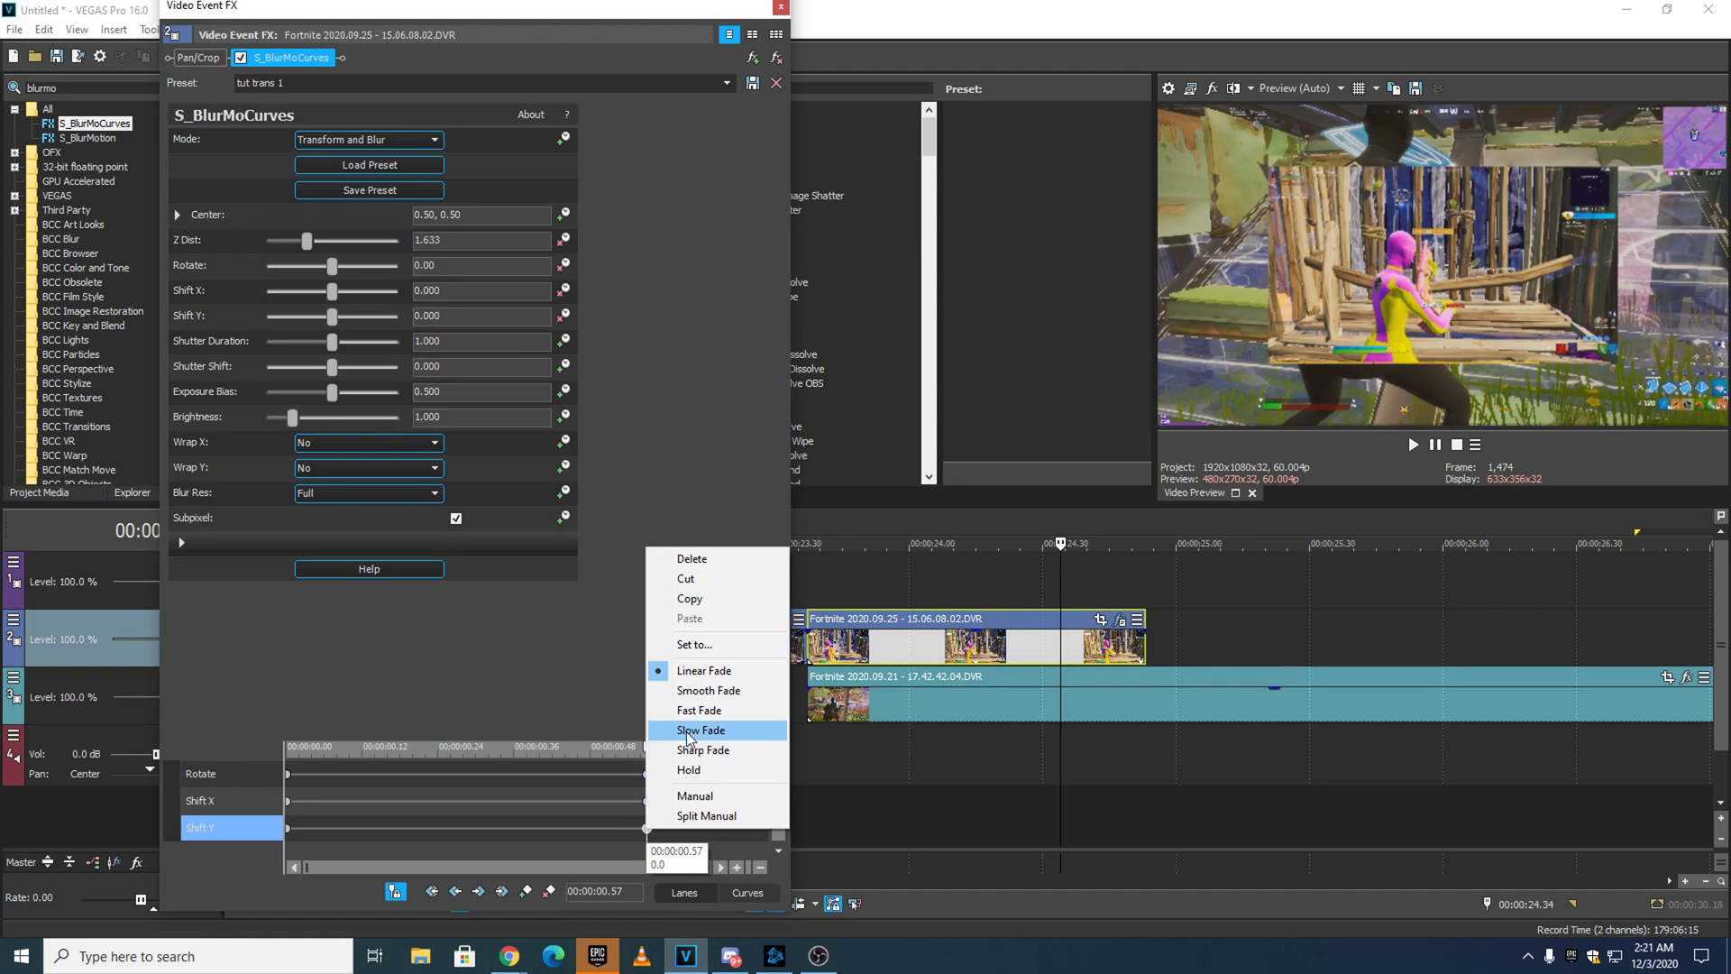
{"action": "left_click", "coordinate": [687, 731]}
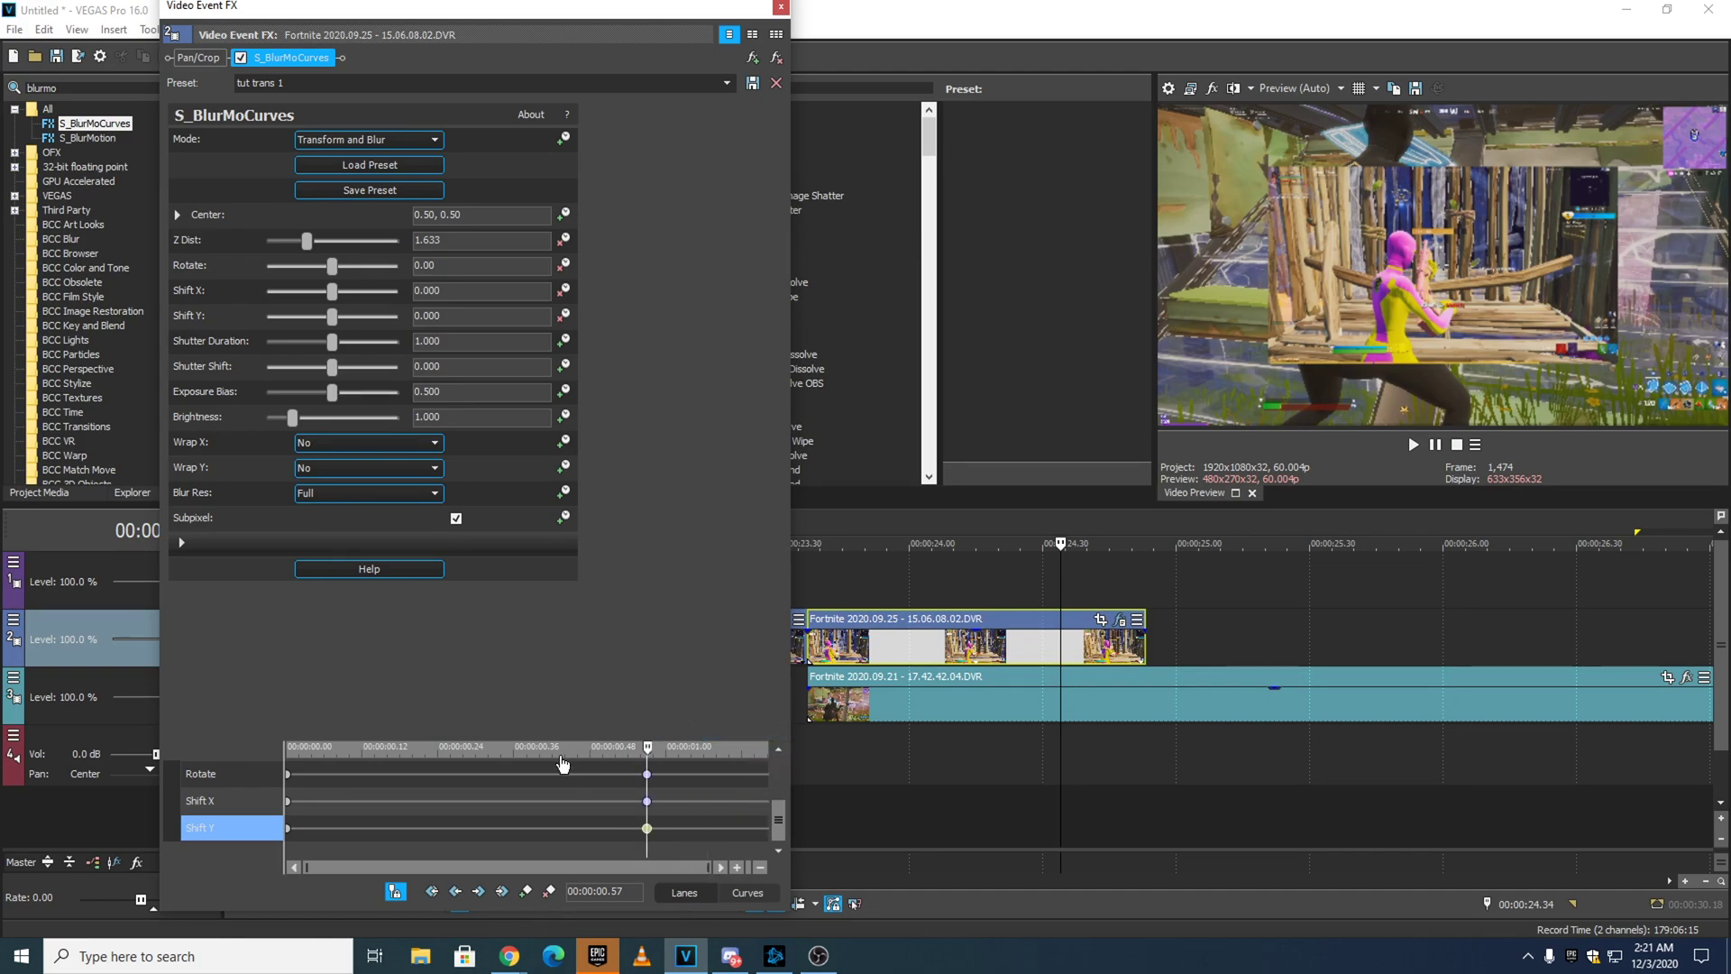
Add a Shift X keyframe at 00:00:01.08 with a value of 0.016.
{"action": "left_click", "coordinate": [539, 809]}
{"action": "left_click_drag", "start_coordinate": [541, 746], "coordinate": [717, 772]}
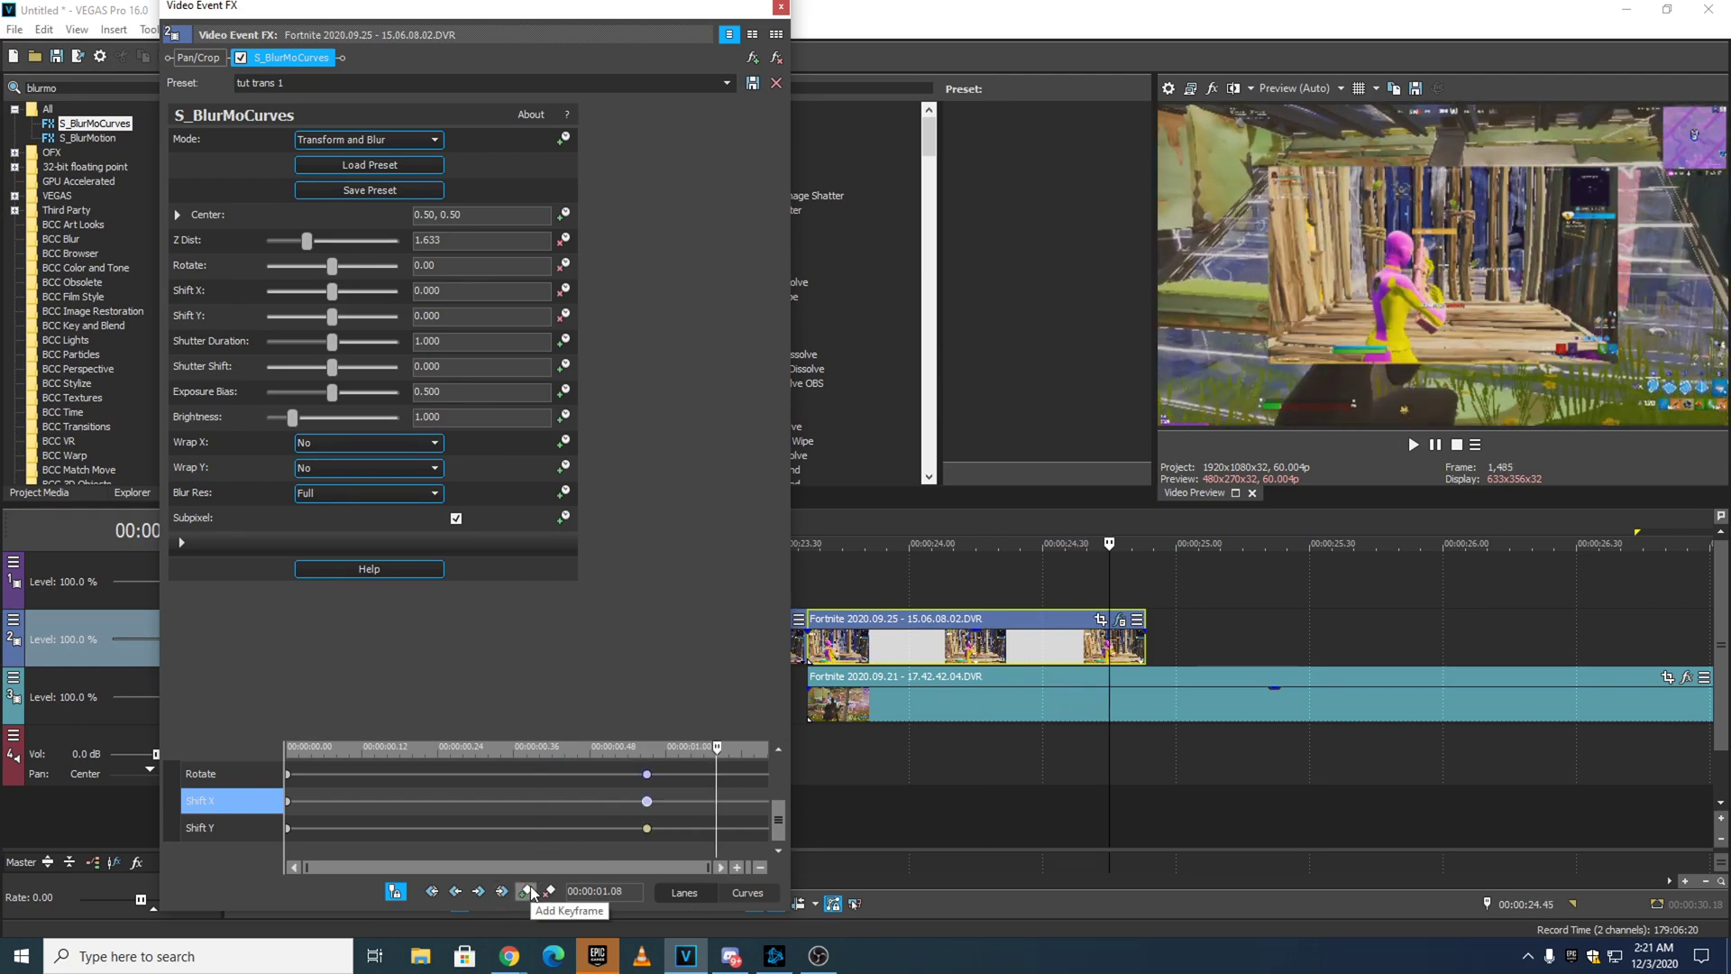
{"action": "left_click", "coordinate": [526, 891]}
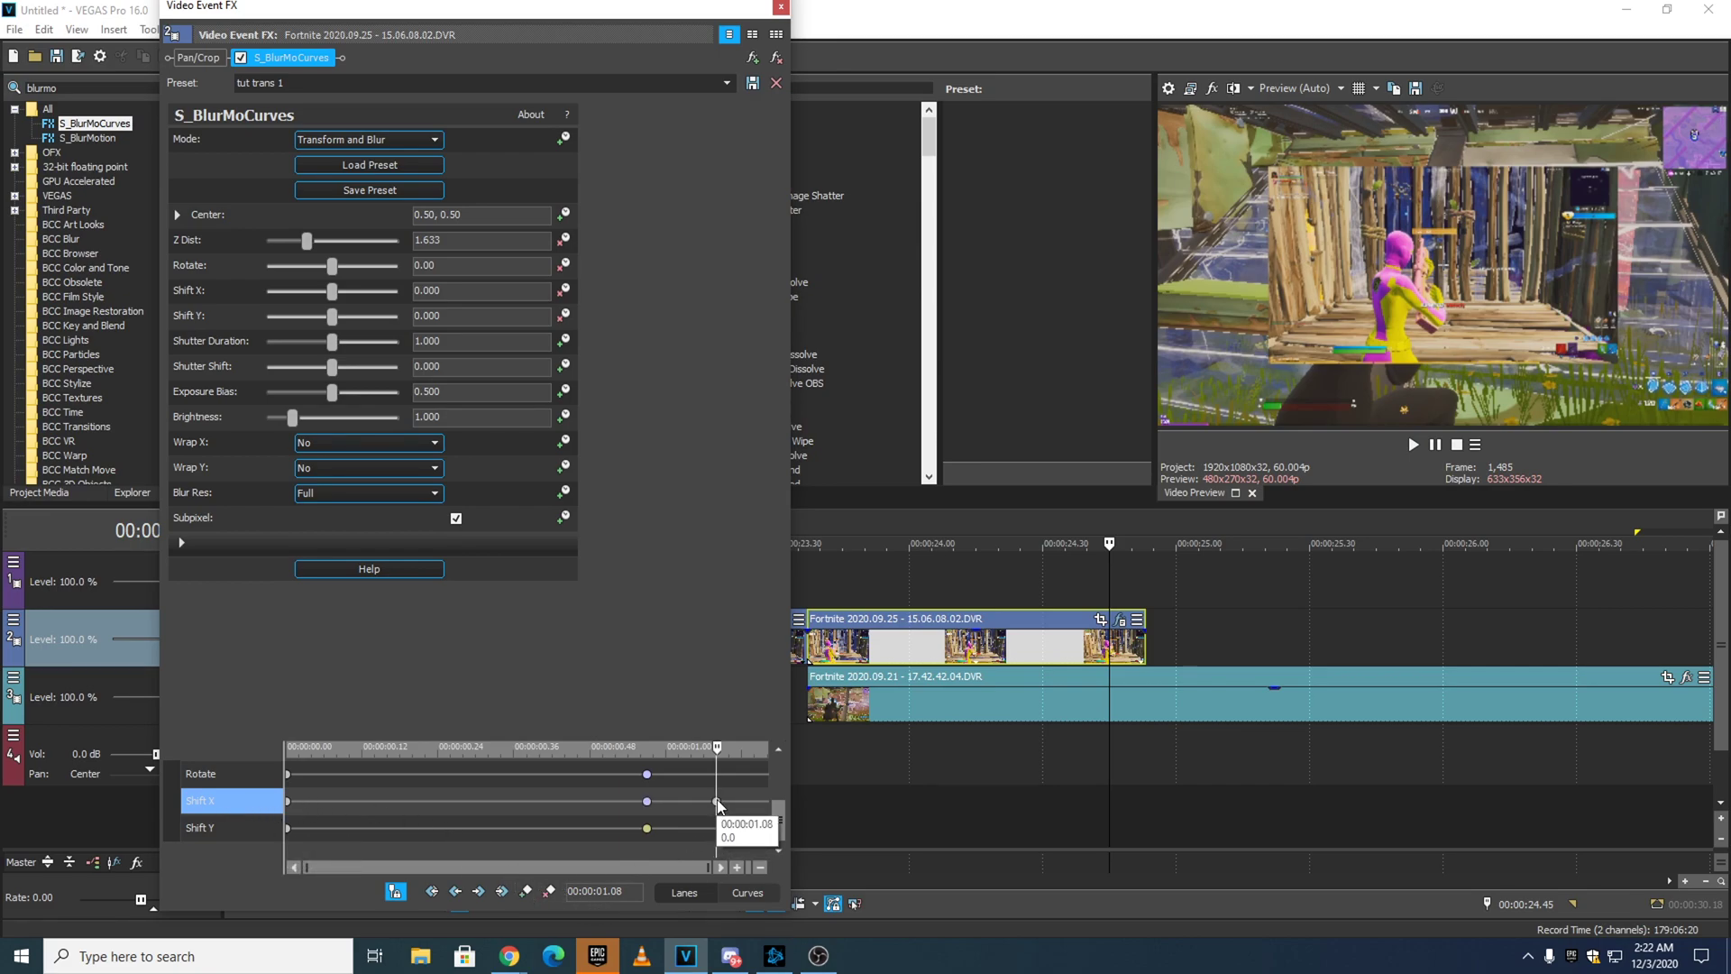
{"action": "double_click", "coordinate": [717, 801]}
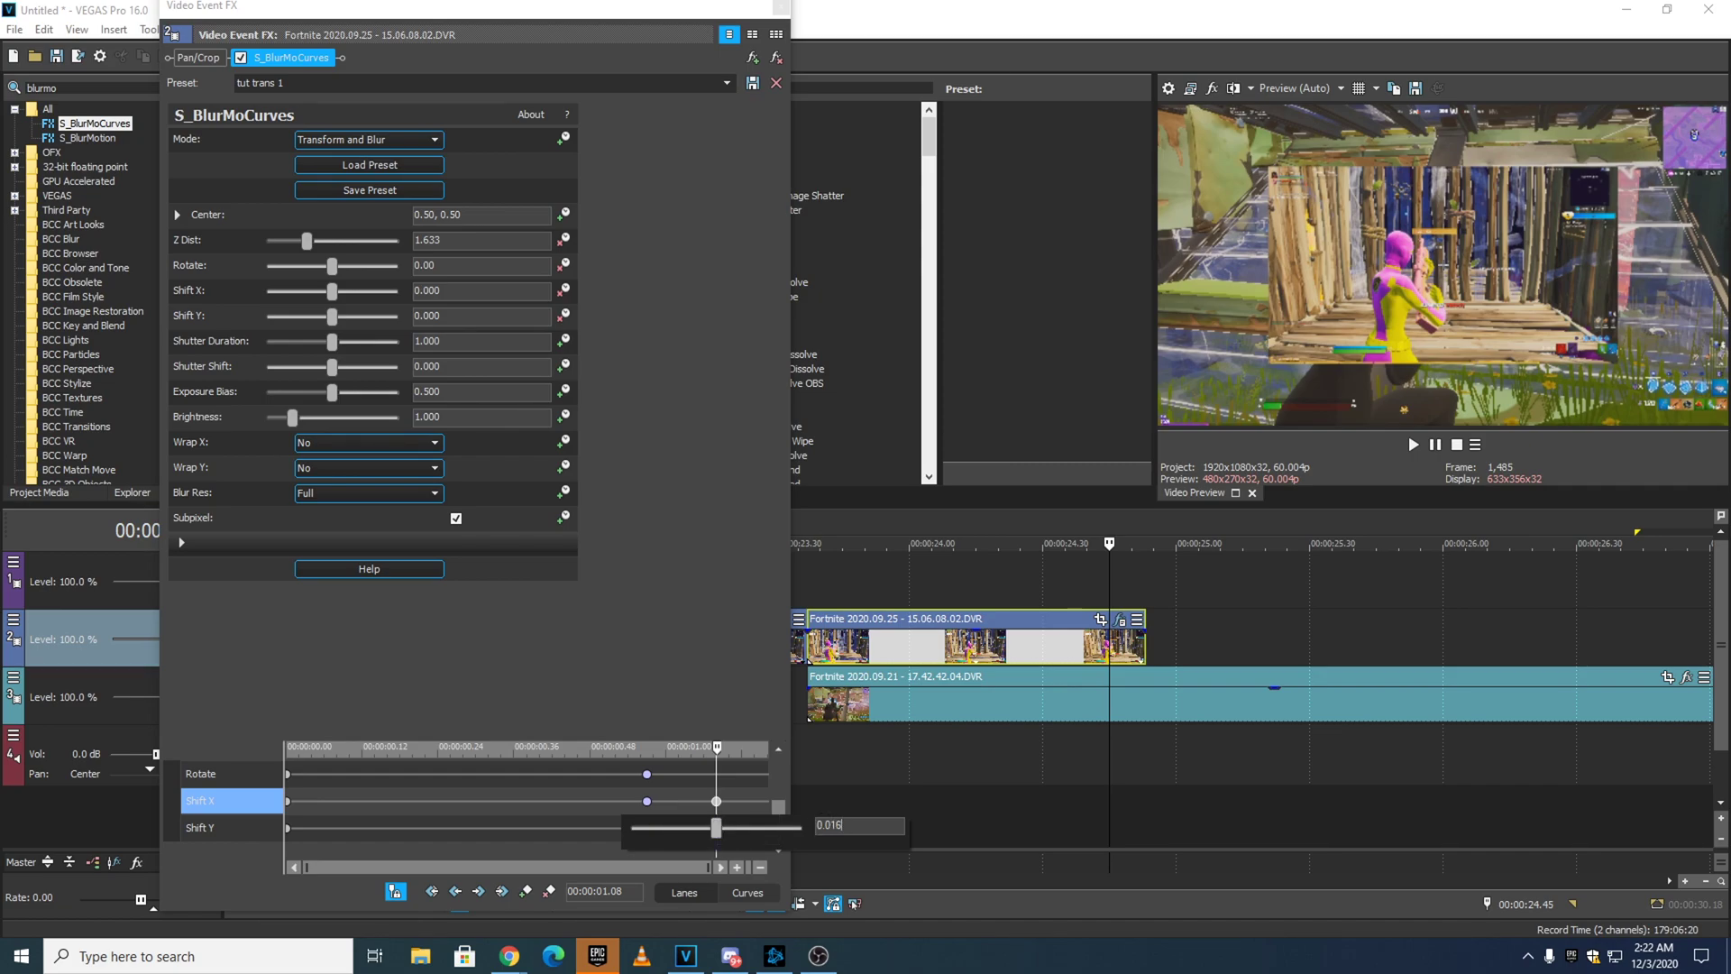
{"action": "key", "text": "Return"}
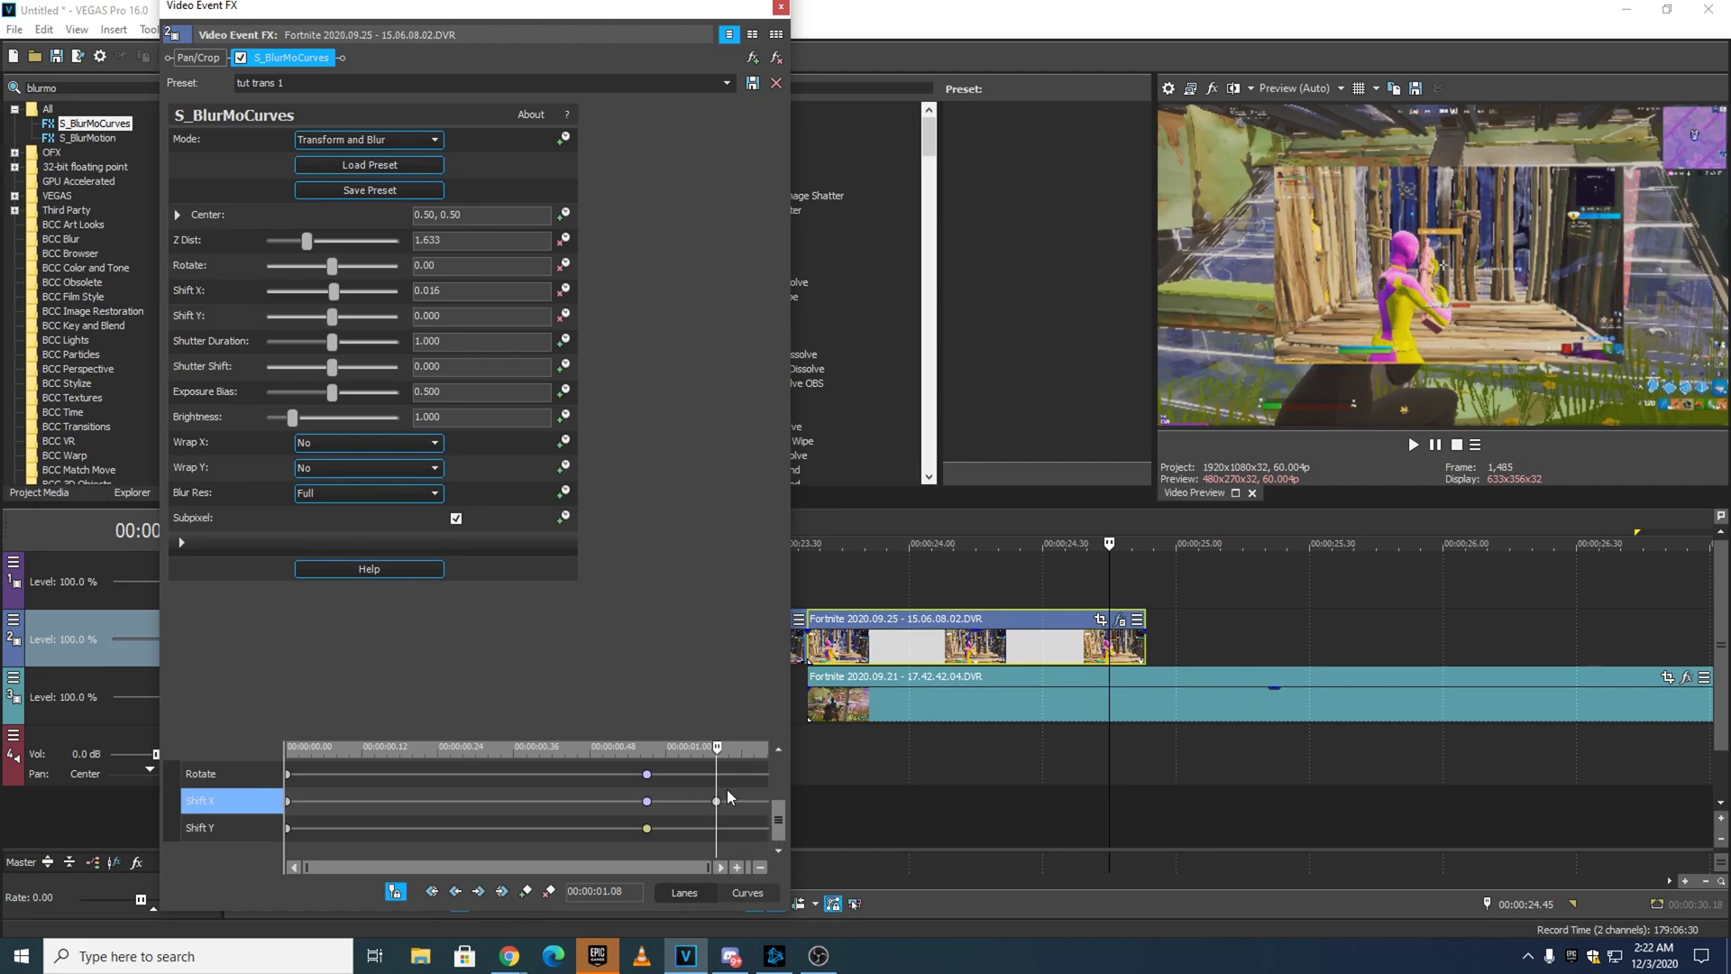
Add a Shift X keyframe at 00:00:01.15 with a value of 0.085.
{"action": "left_click_drag", "start_coordinate": [718, 752], "coordinate": [759, 756]}
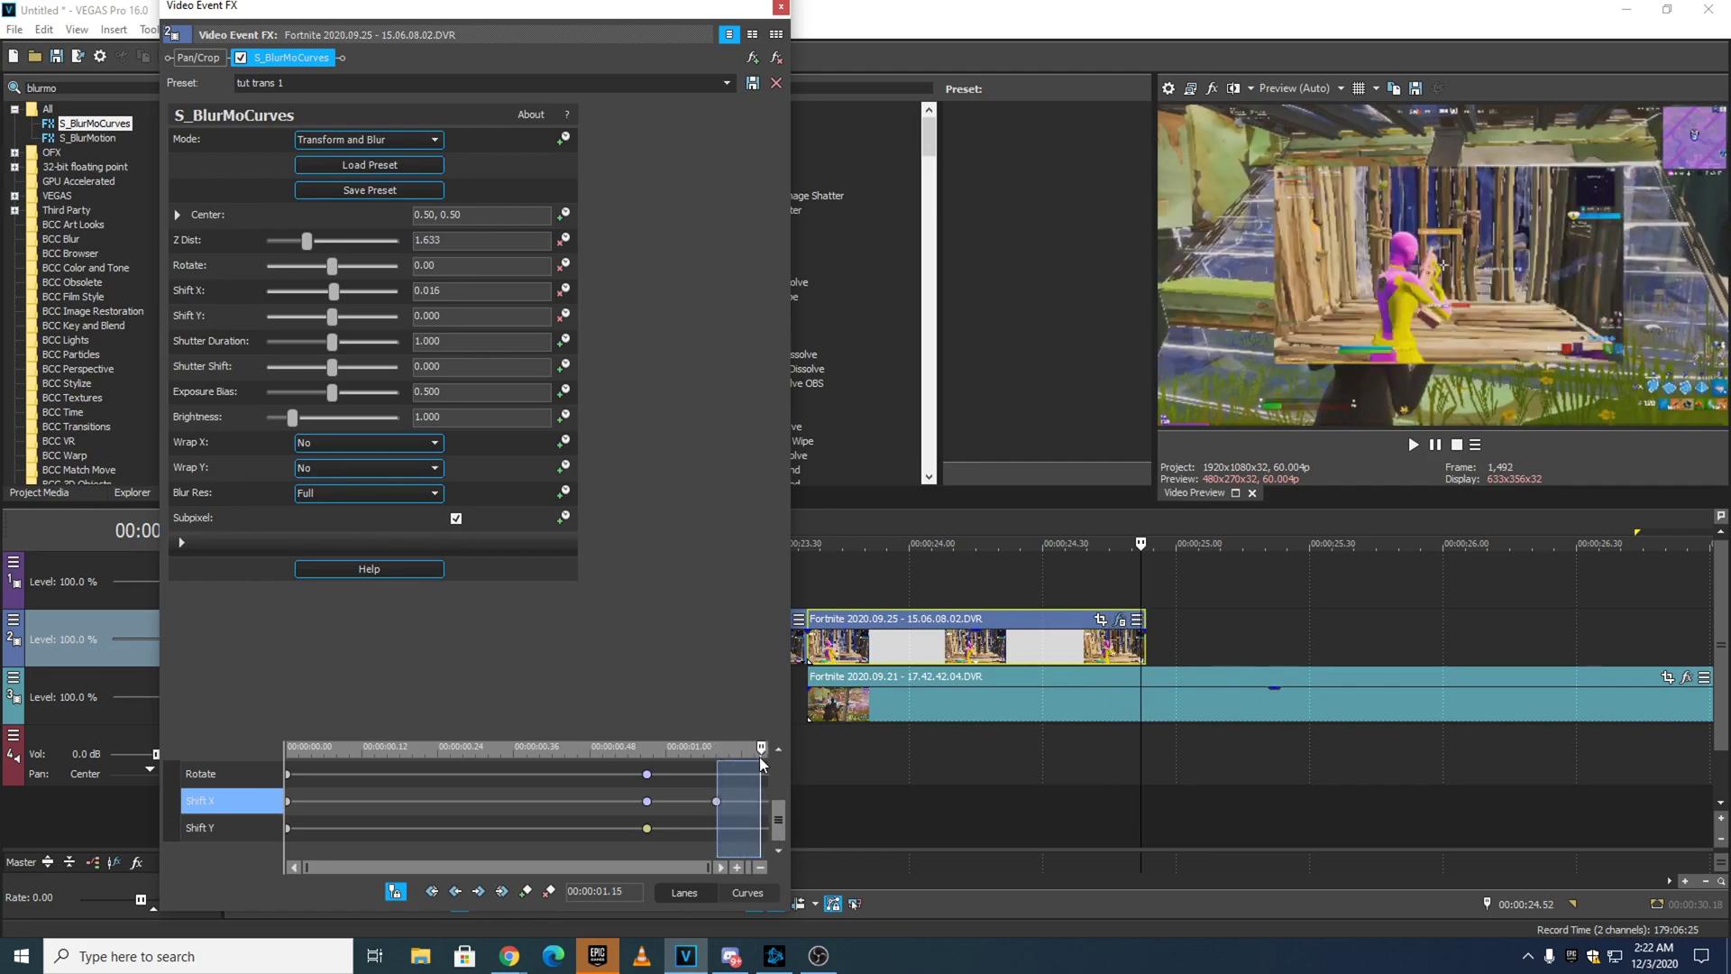
{"action": "left_click", "coordinate": [526, 893]}
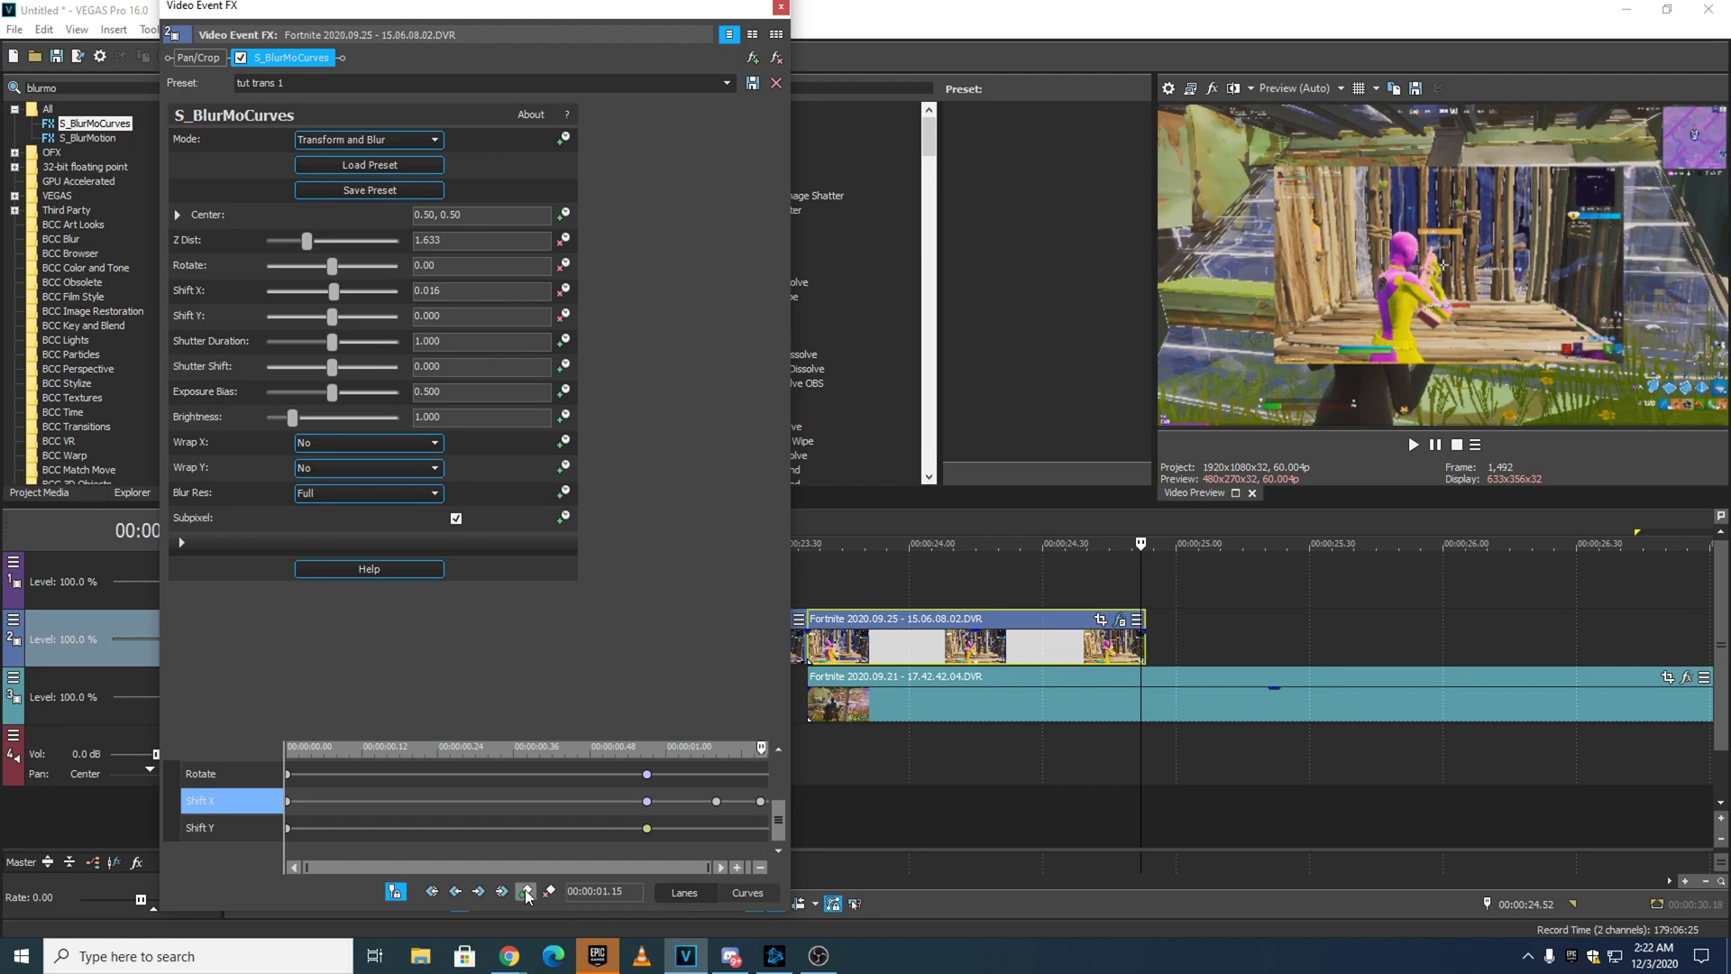
{"action": "double_click", "coordinate": [762, 801]}
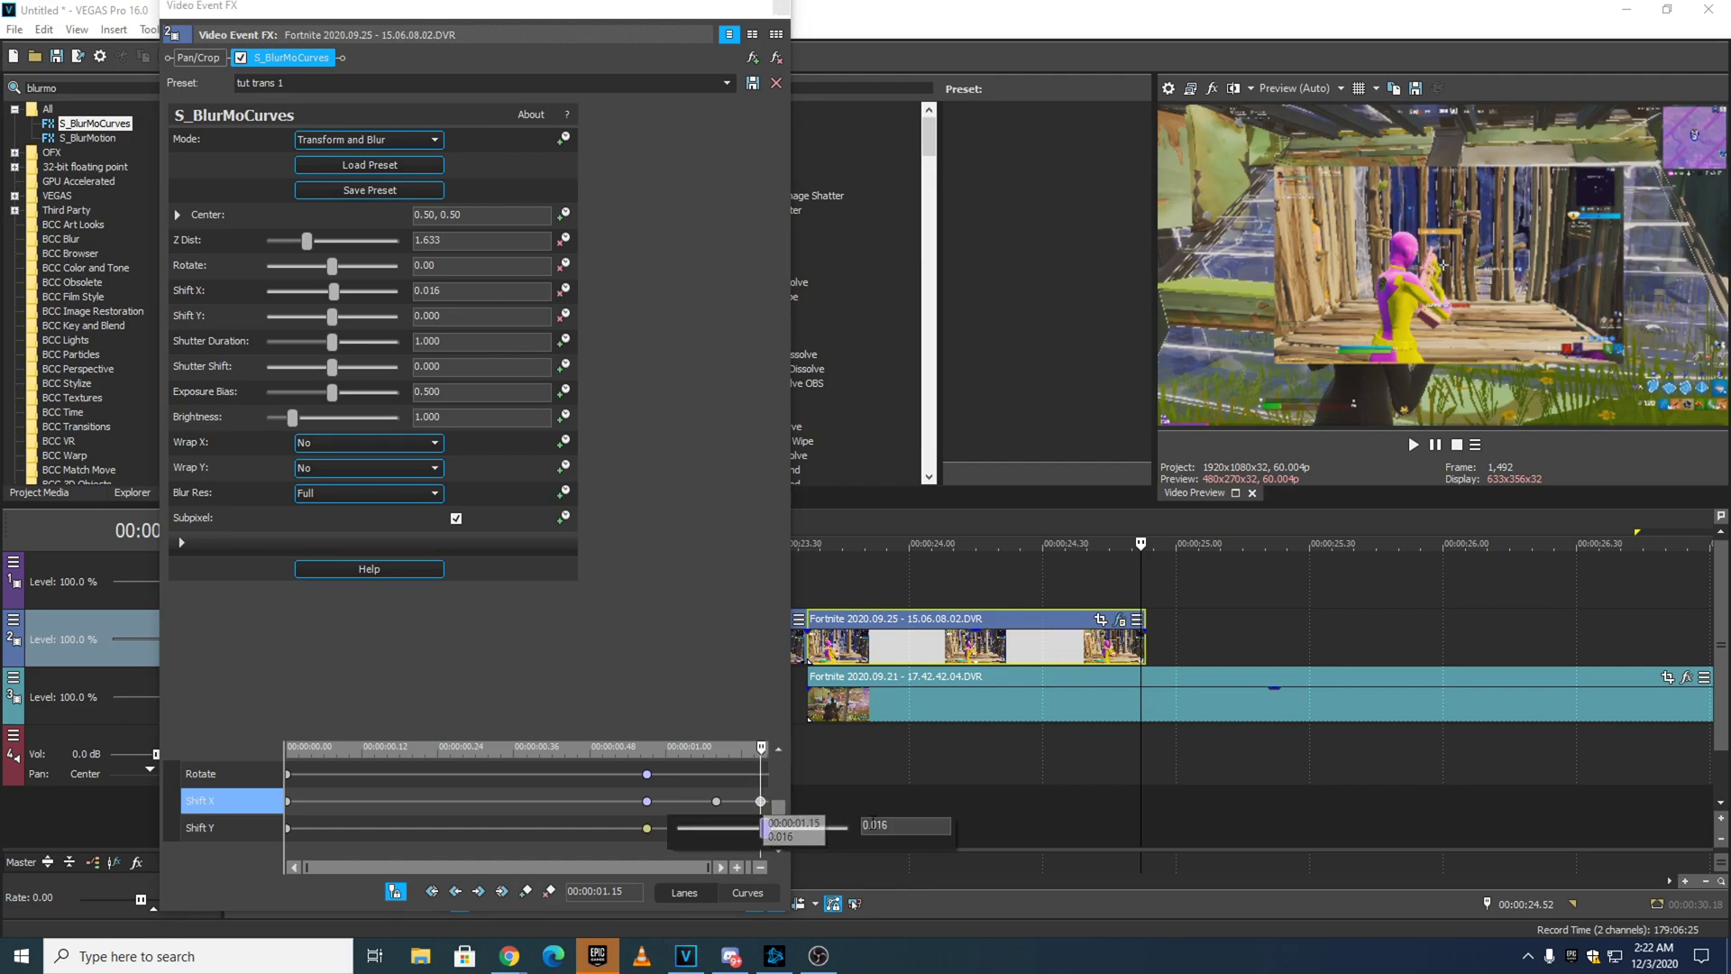
{"action": "key", "text": "Return"}
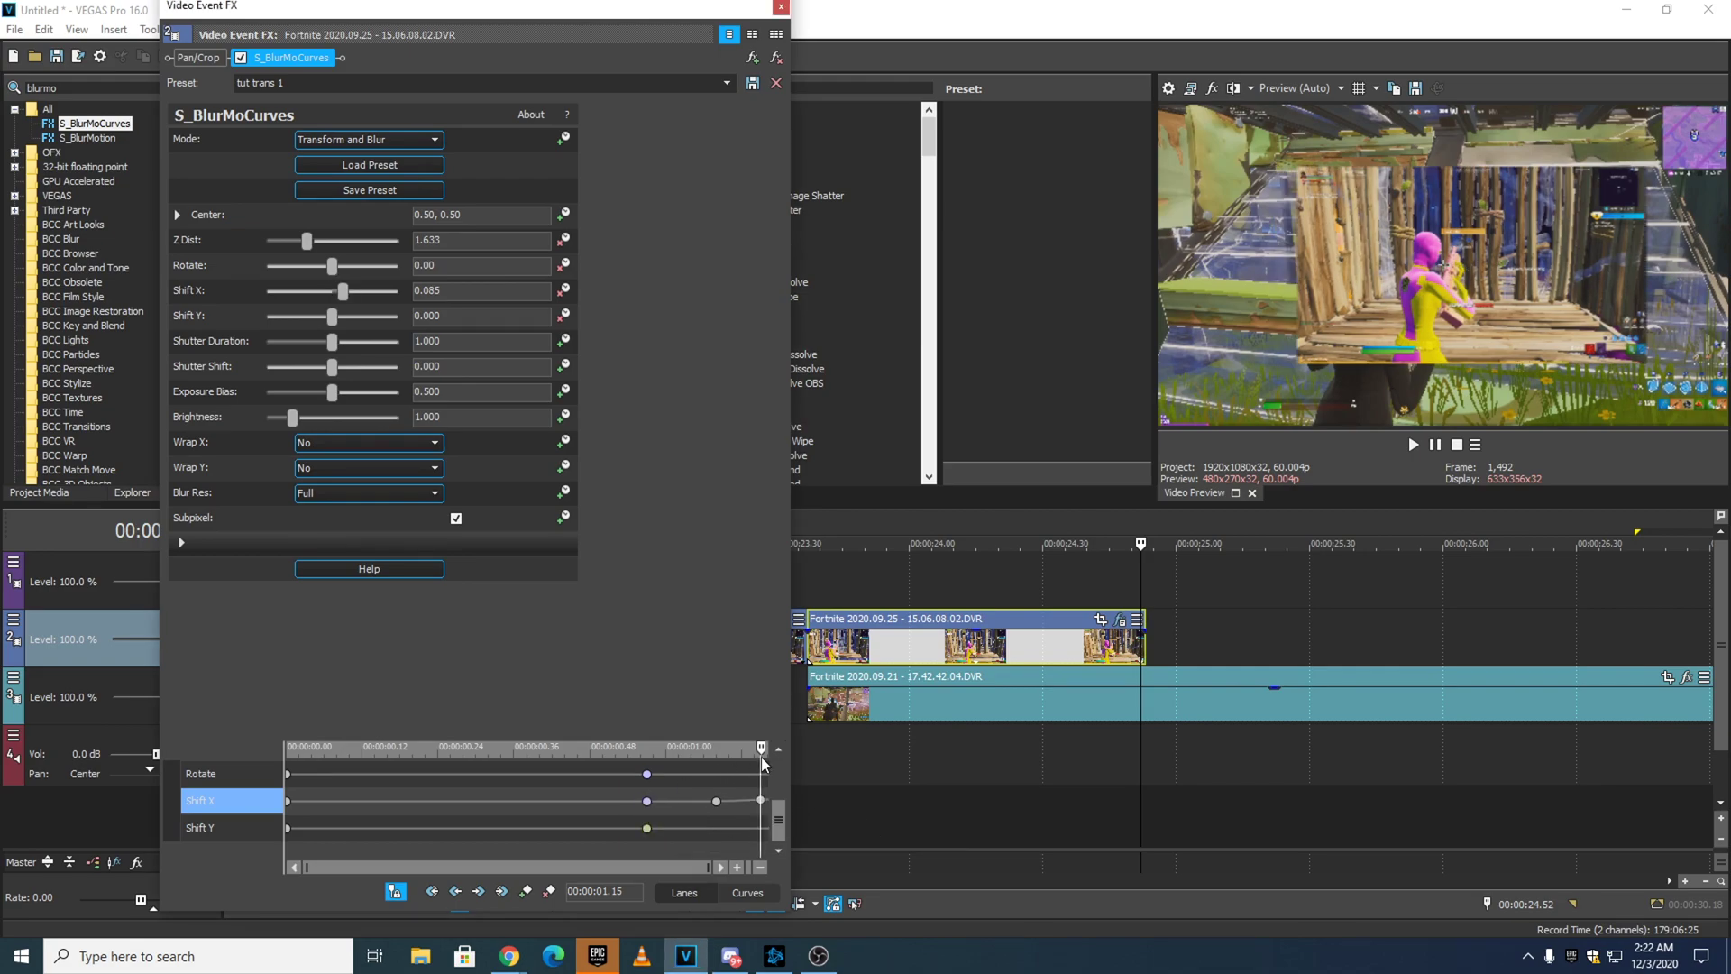
Add a Rotate keyframe at 00:00:01.15 with a value of -7.35.
{"action": "left_click", "coordinate": [231, 777]}
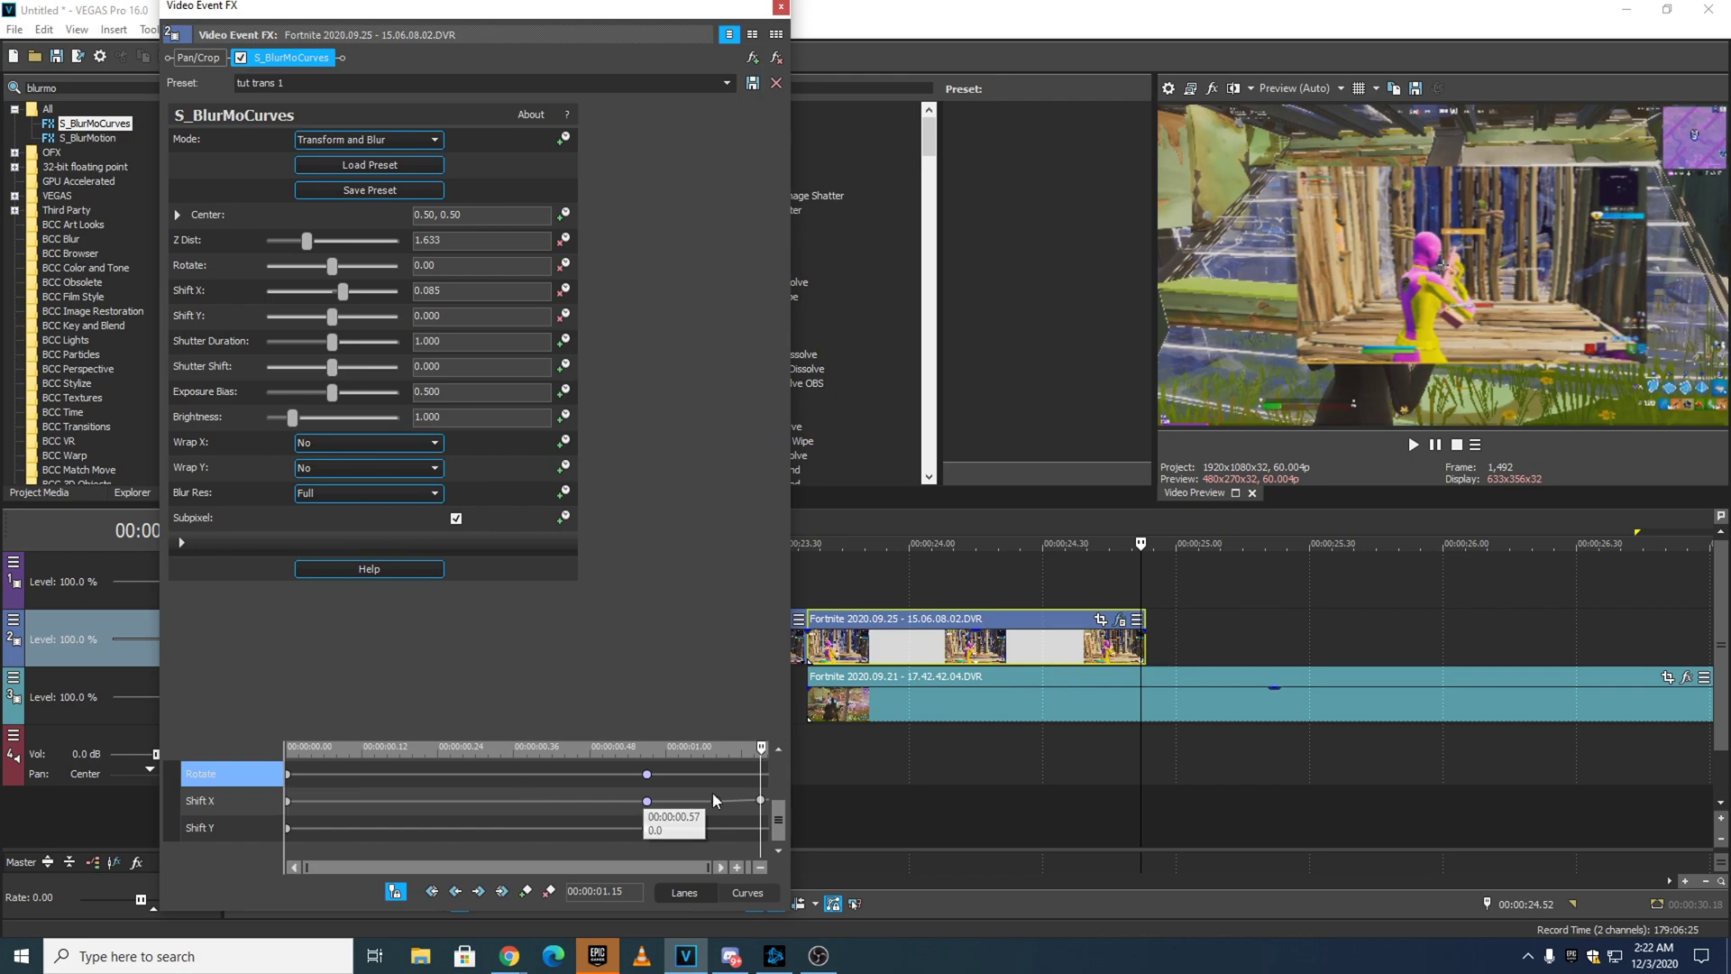
{"action": "left_click_drag", "start_coordinate": [780, 825], "coordinate": [780, 816]}
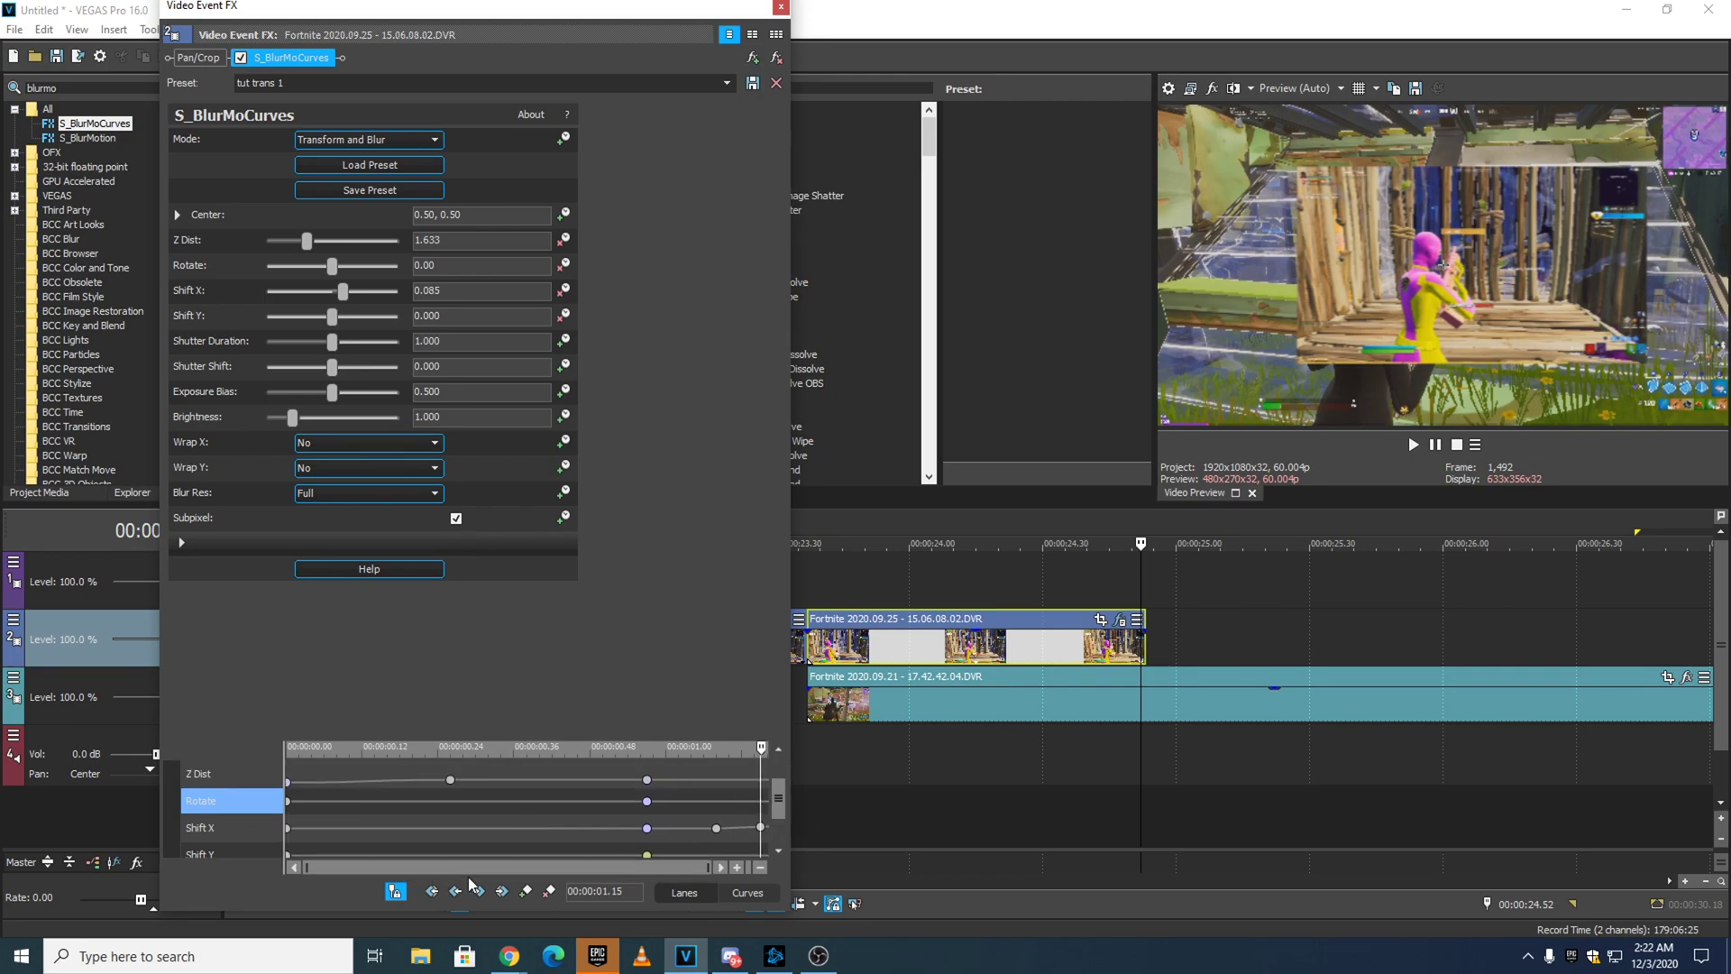
{"action": "left_click", "coordinate": [526, 892]}
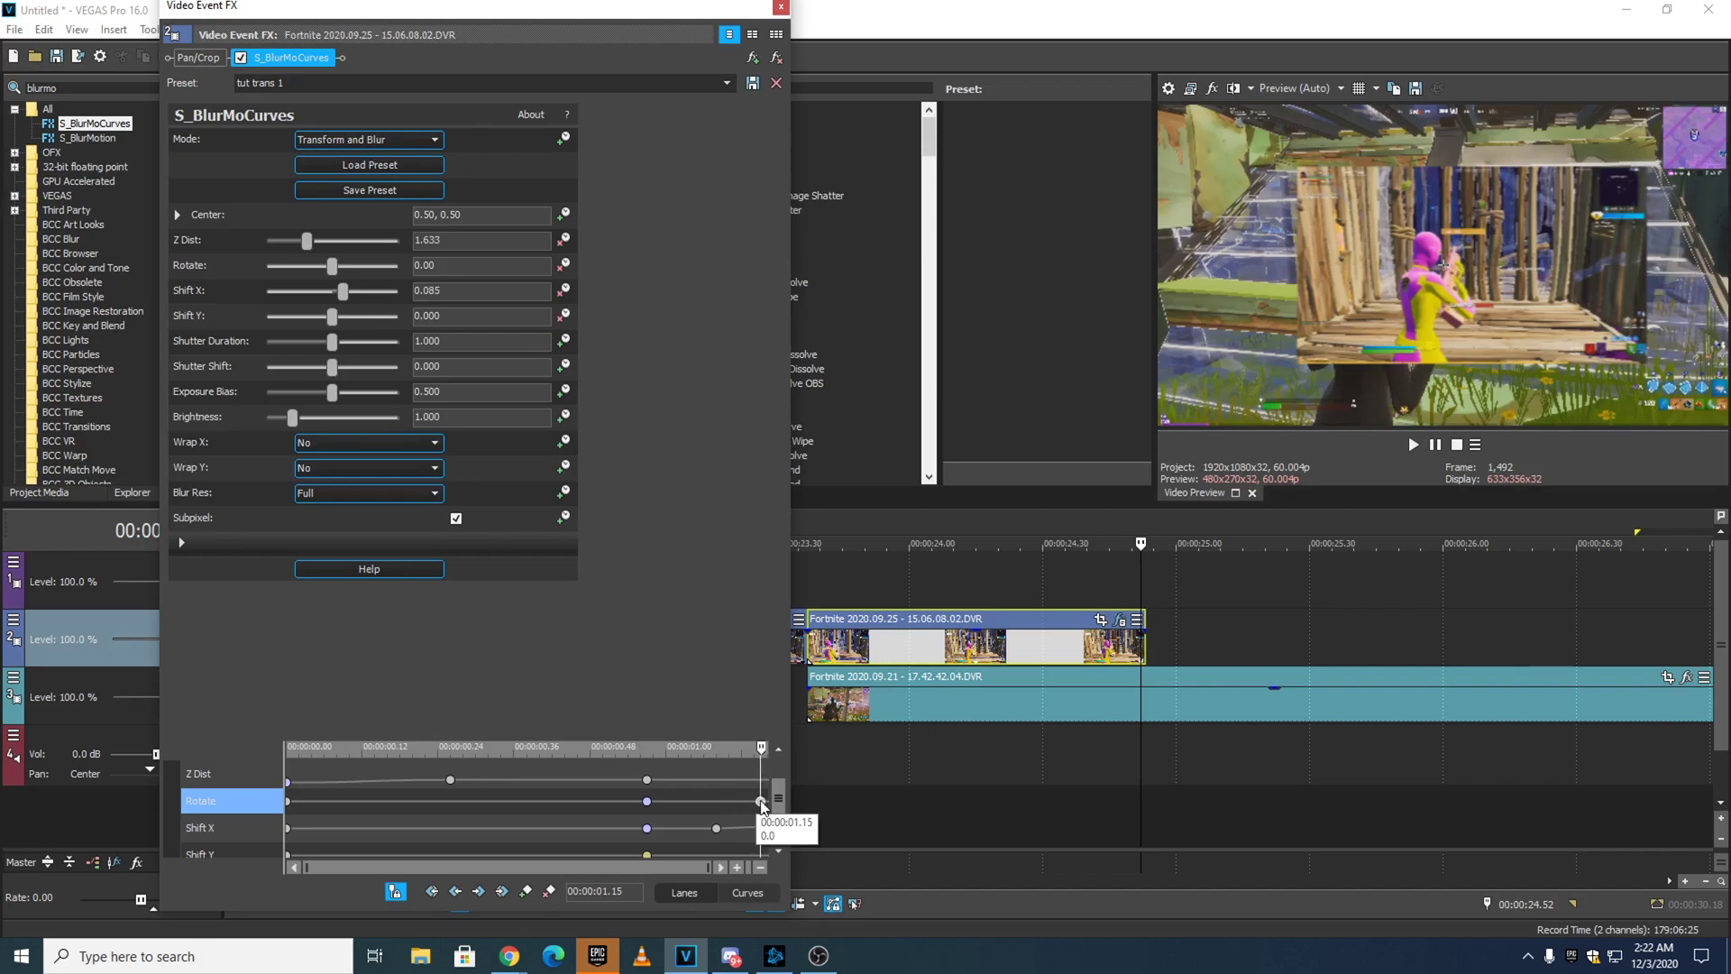
{"action": "double_click", "coordinate": [761, 802]}
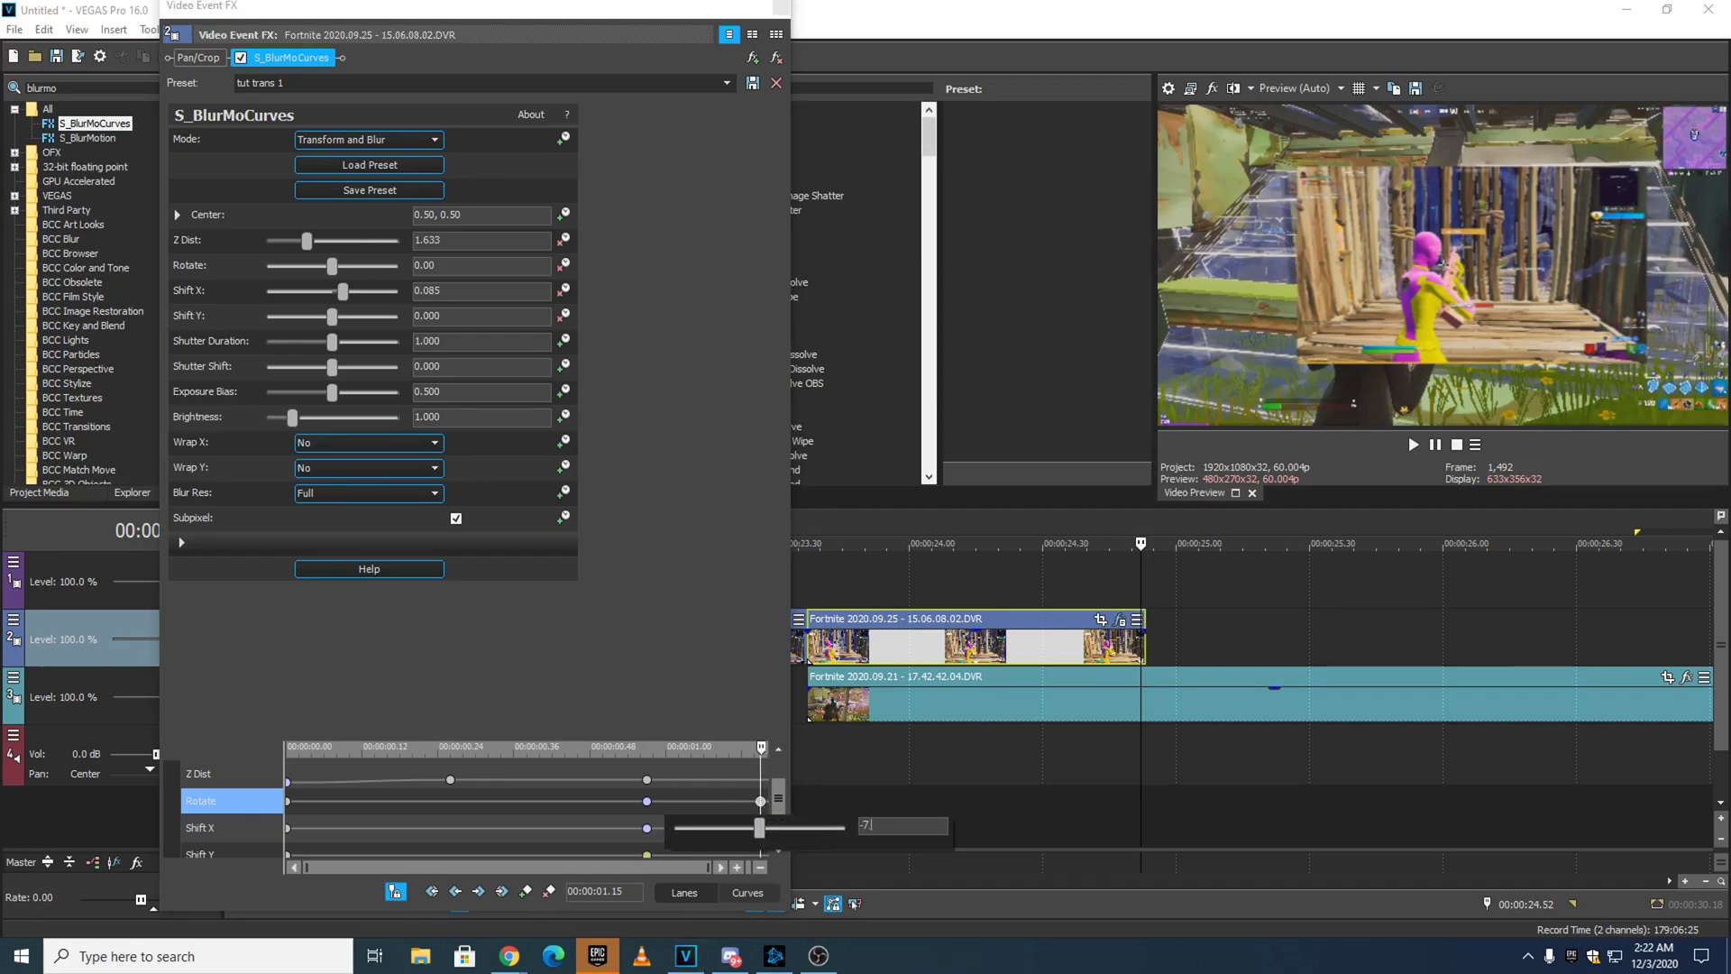
{"action": "type", "text": "-7.35"}
{"action": "key", "text": "Return"}
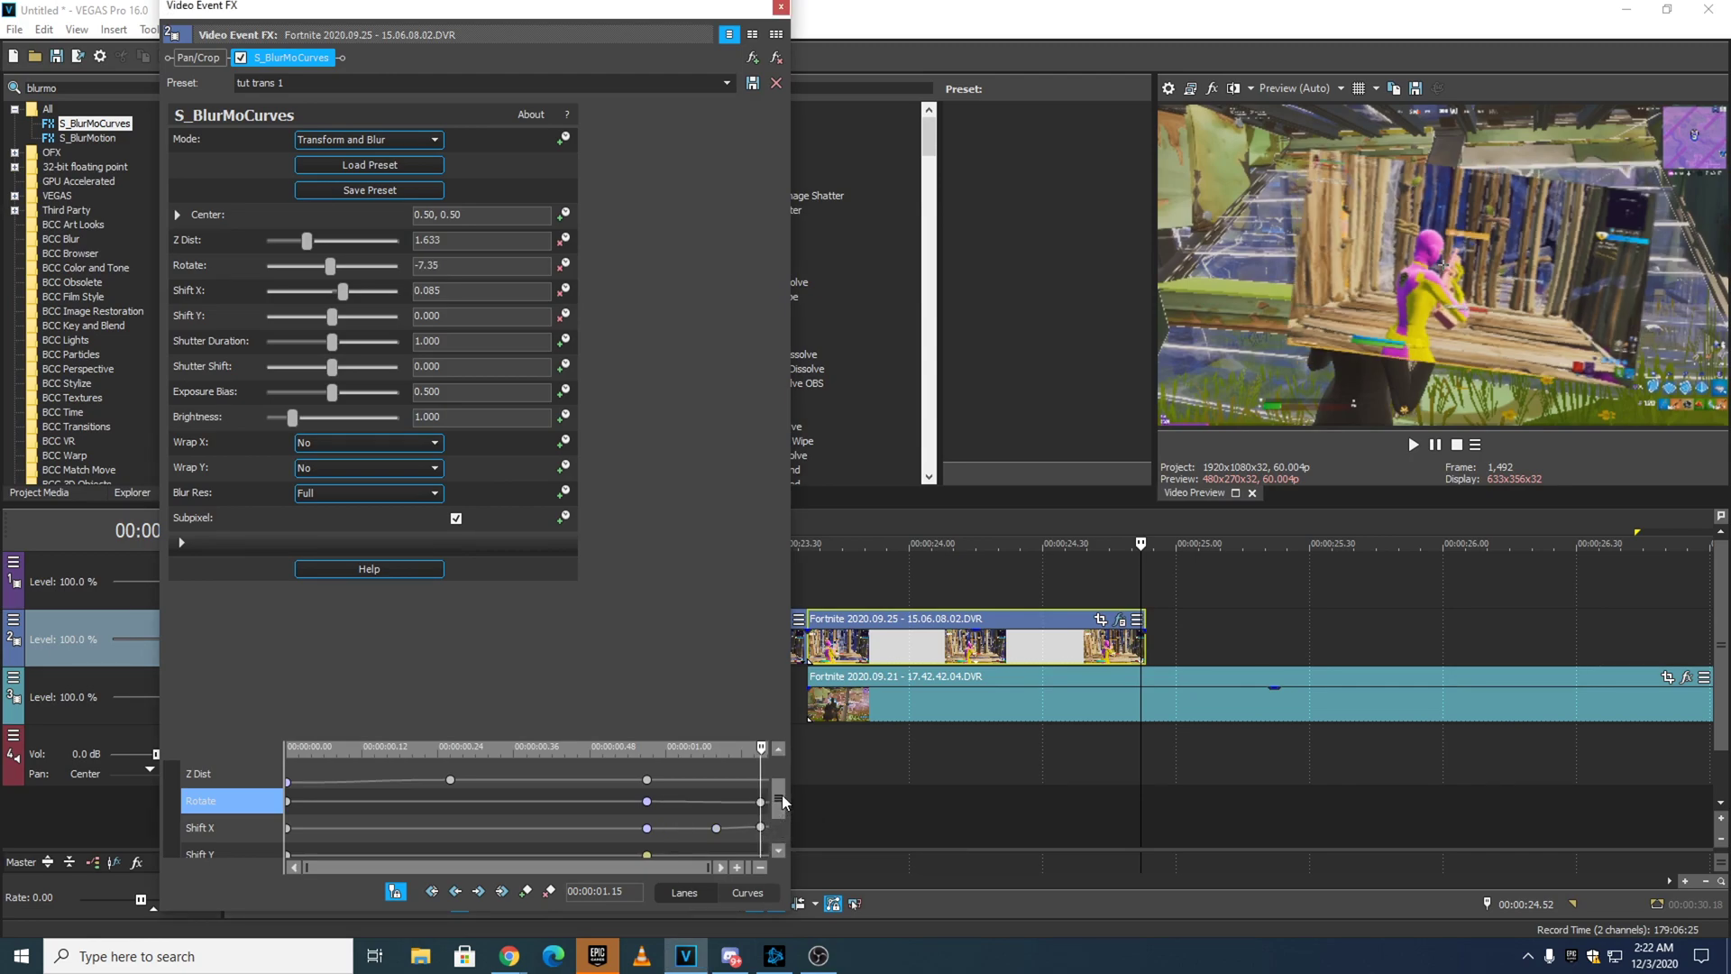
Add a Shift Y keyframe at 00:00:01.08 with a value of -0.310.
{"action": "left_click_drag", "start_coordinate": [782, 802], "coordinate": [781, 826]}
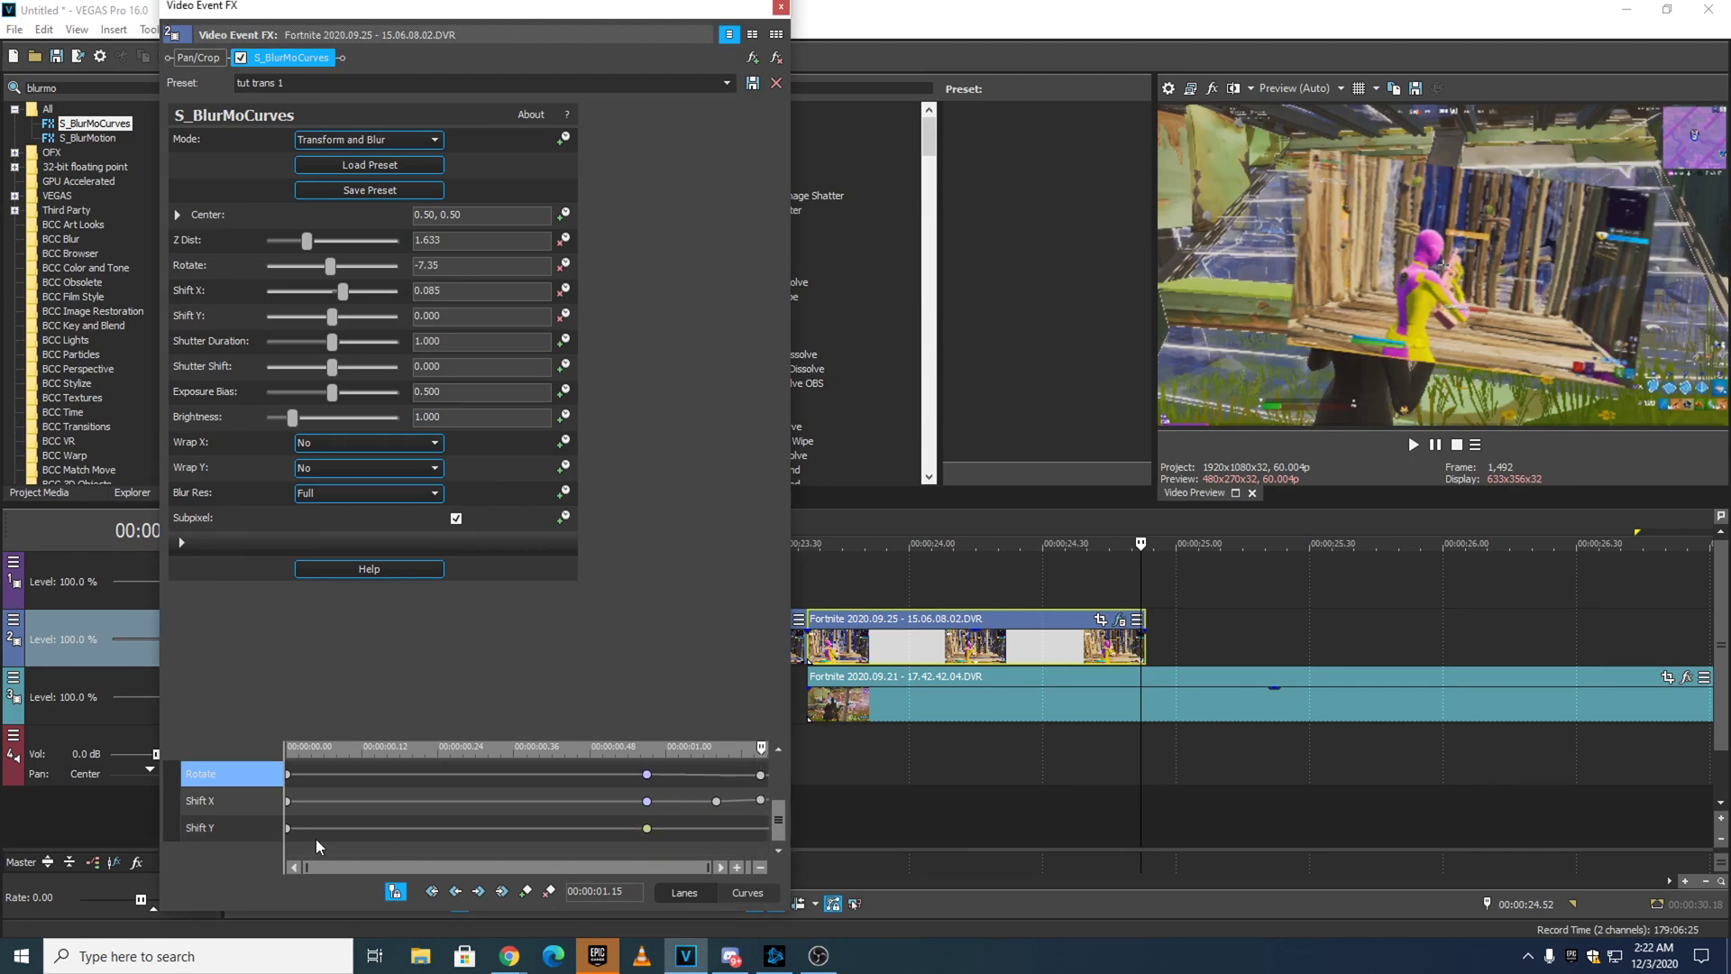
{"action": "left_click", "coordinate": [220, 826]}
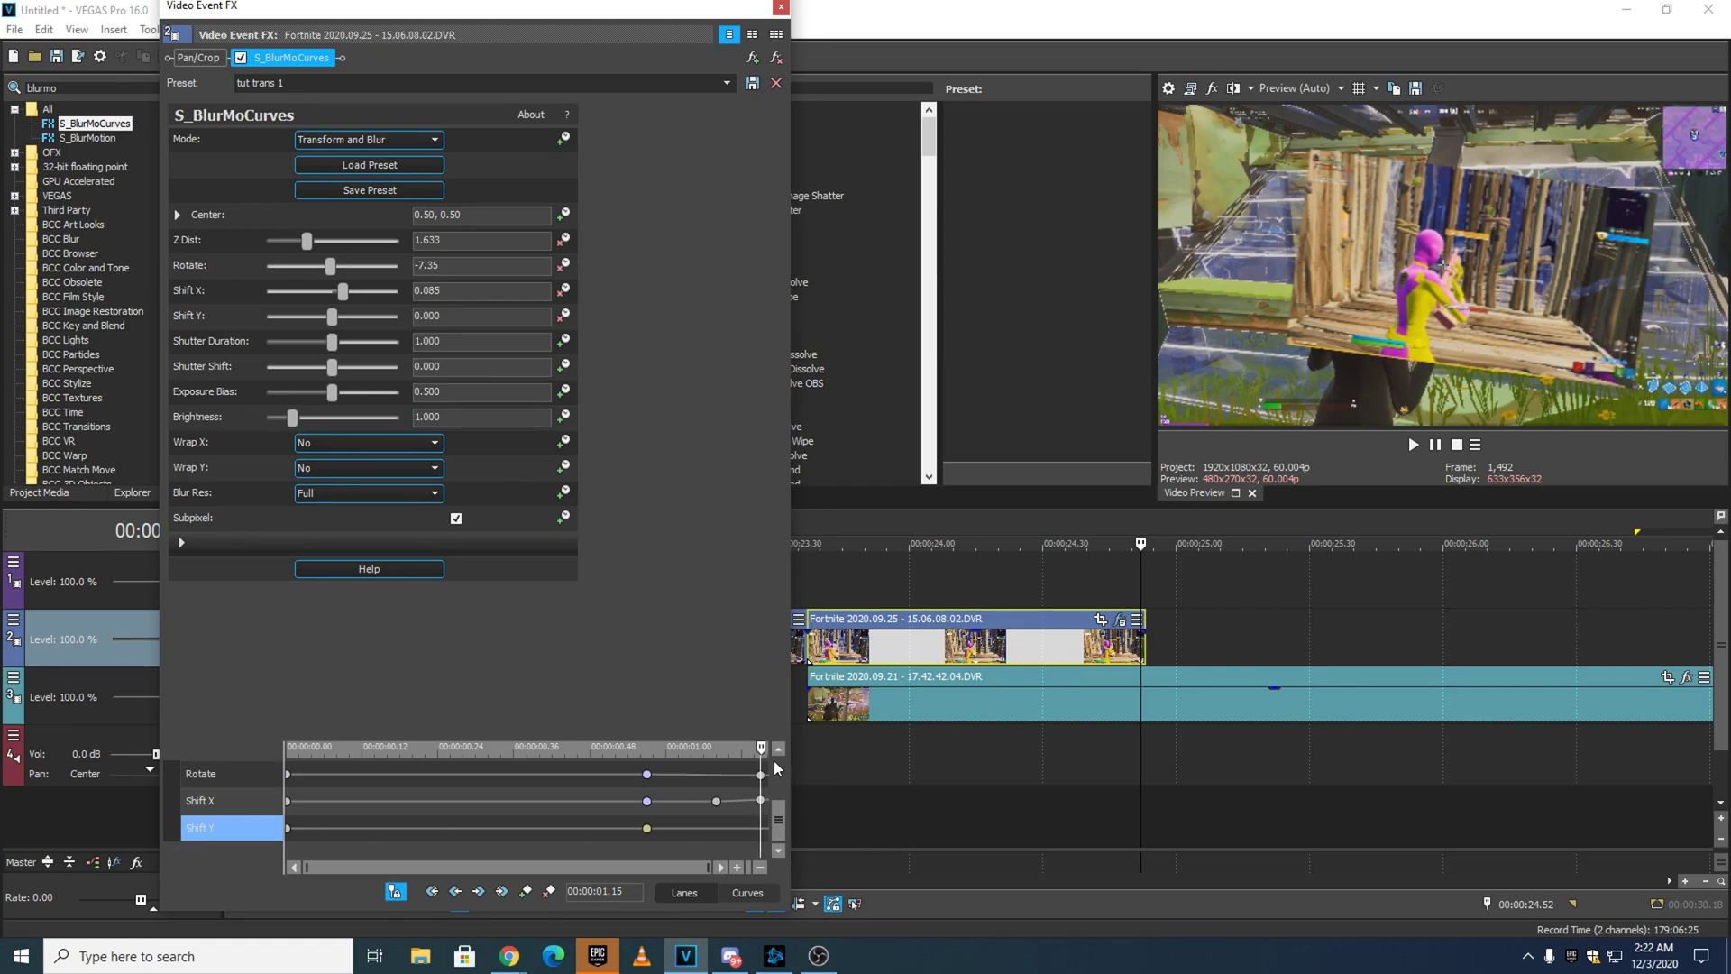
{"action": "left_click", "coordinate": [715, 753]}
{"action": "left_click", "coordinate": [527, 893]}
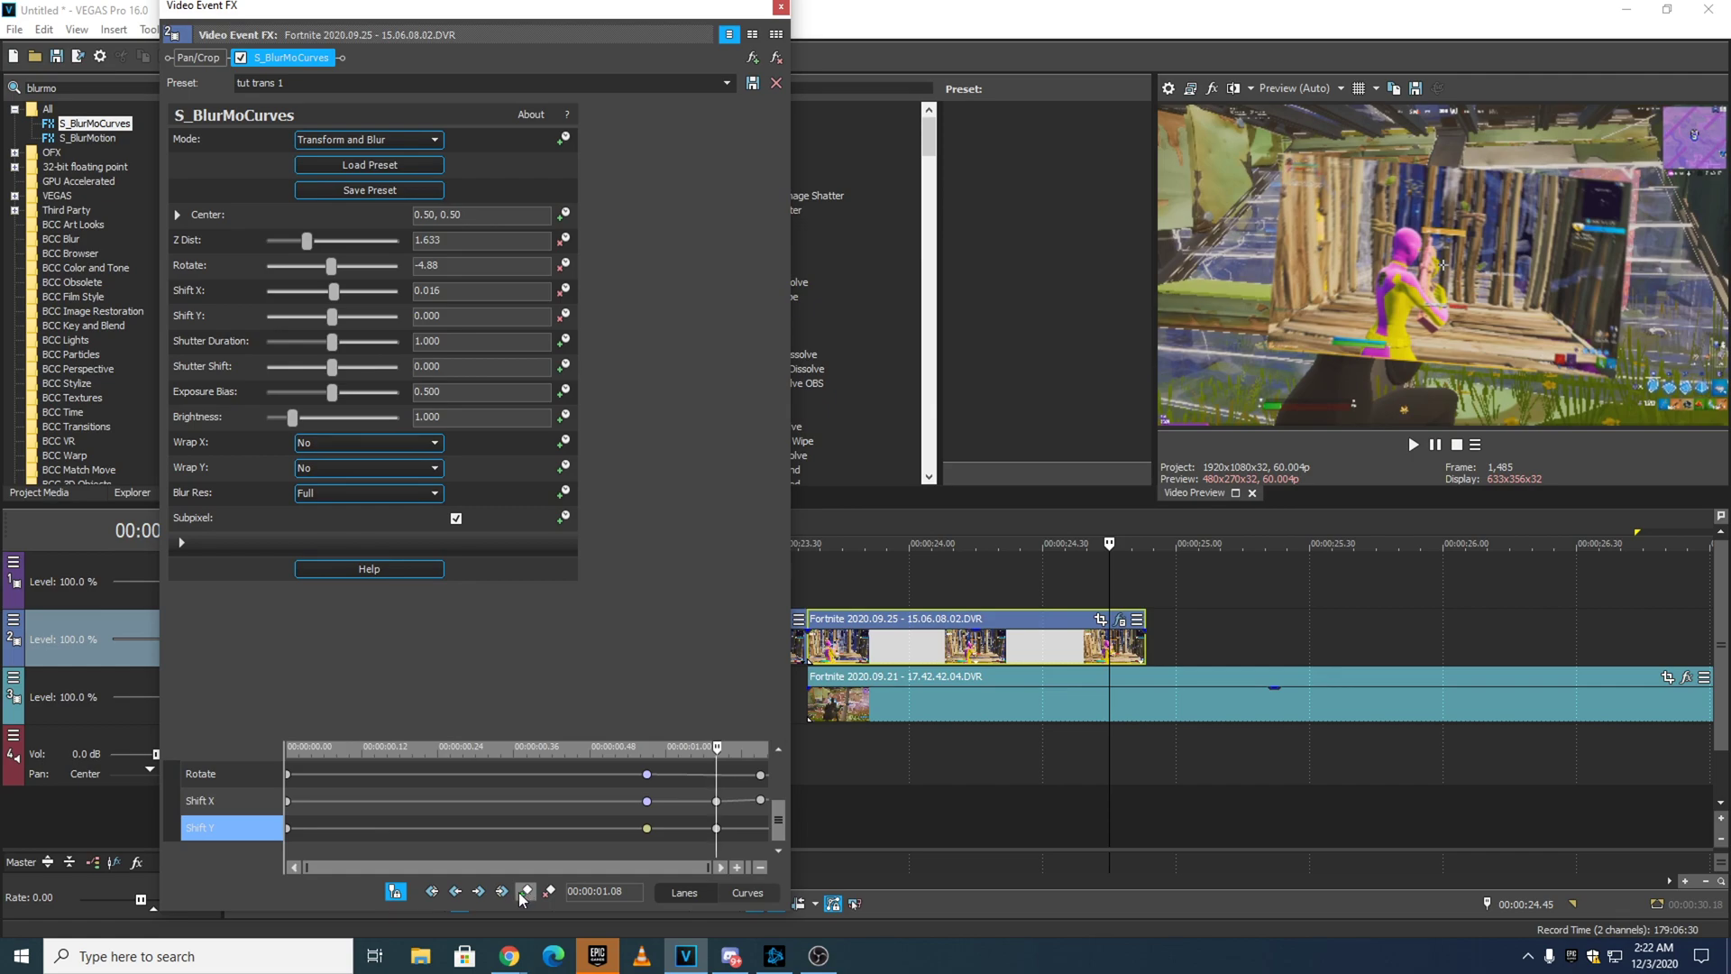
{"action": "double_click", "coordinate": [716, 827]}
{"action": "left_click_drag", "start_coordinate": [844, 853], "coordinate": [521, 829]}
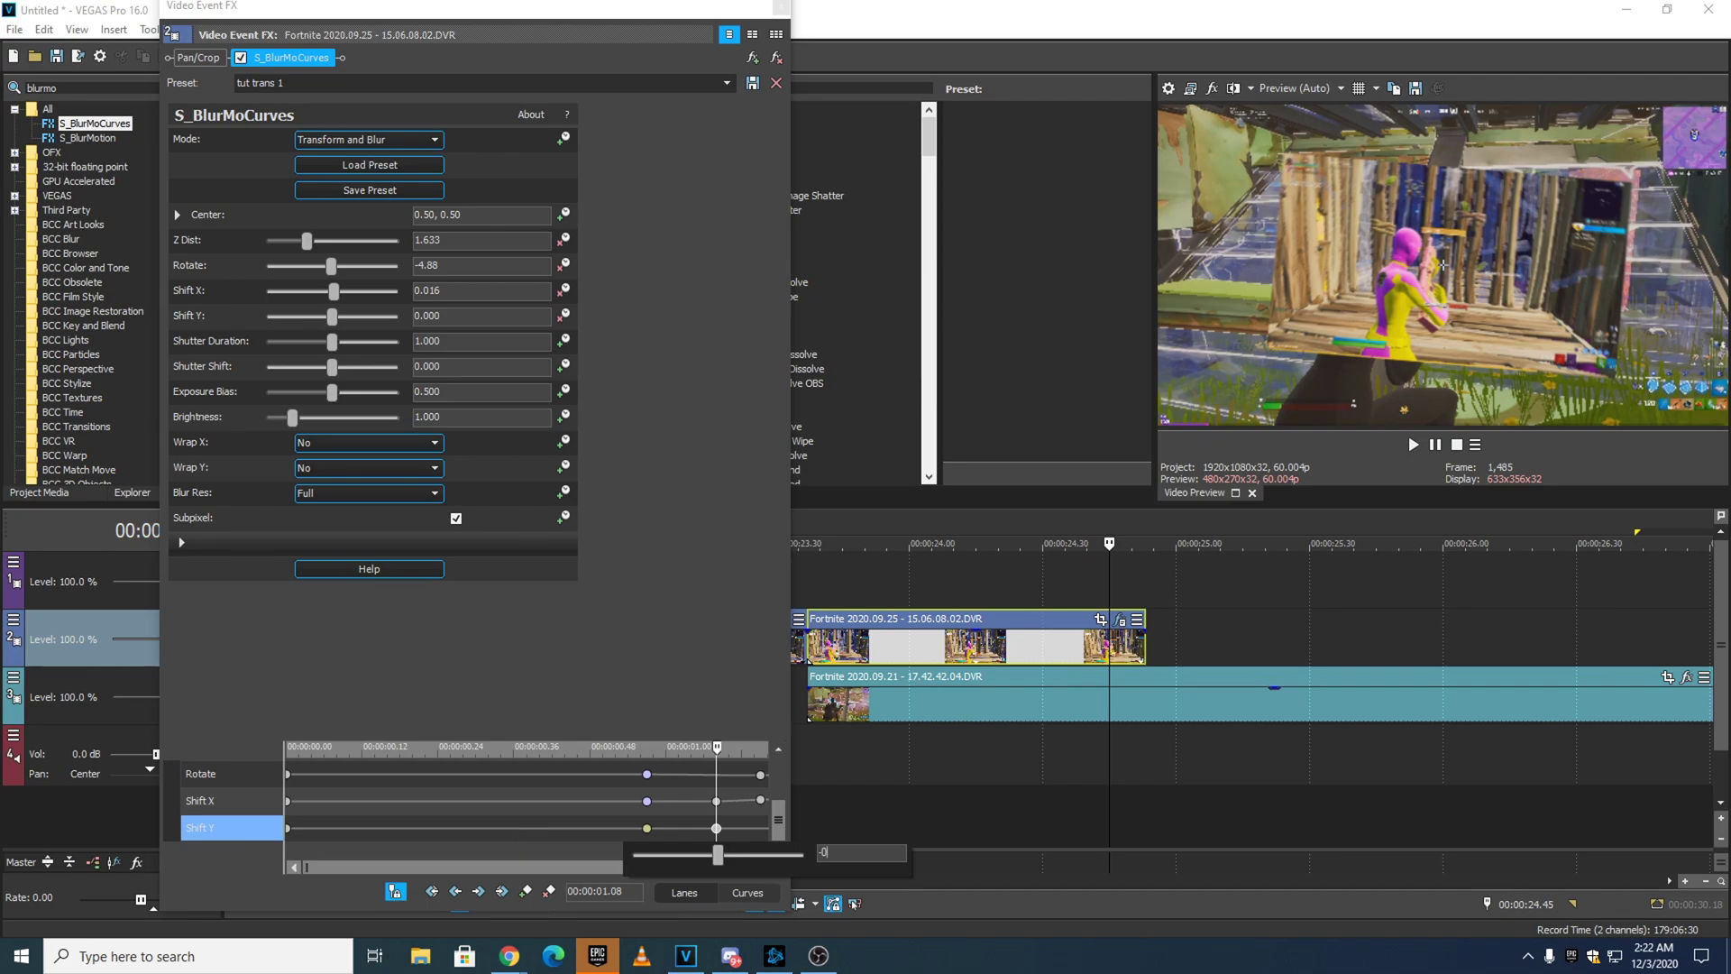
{"action": "key", "text": "Return"}
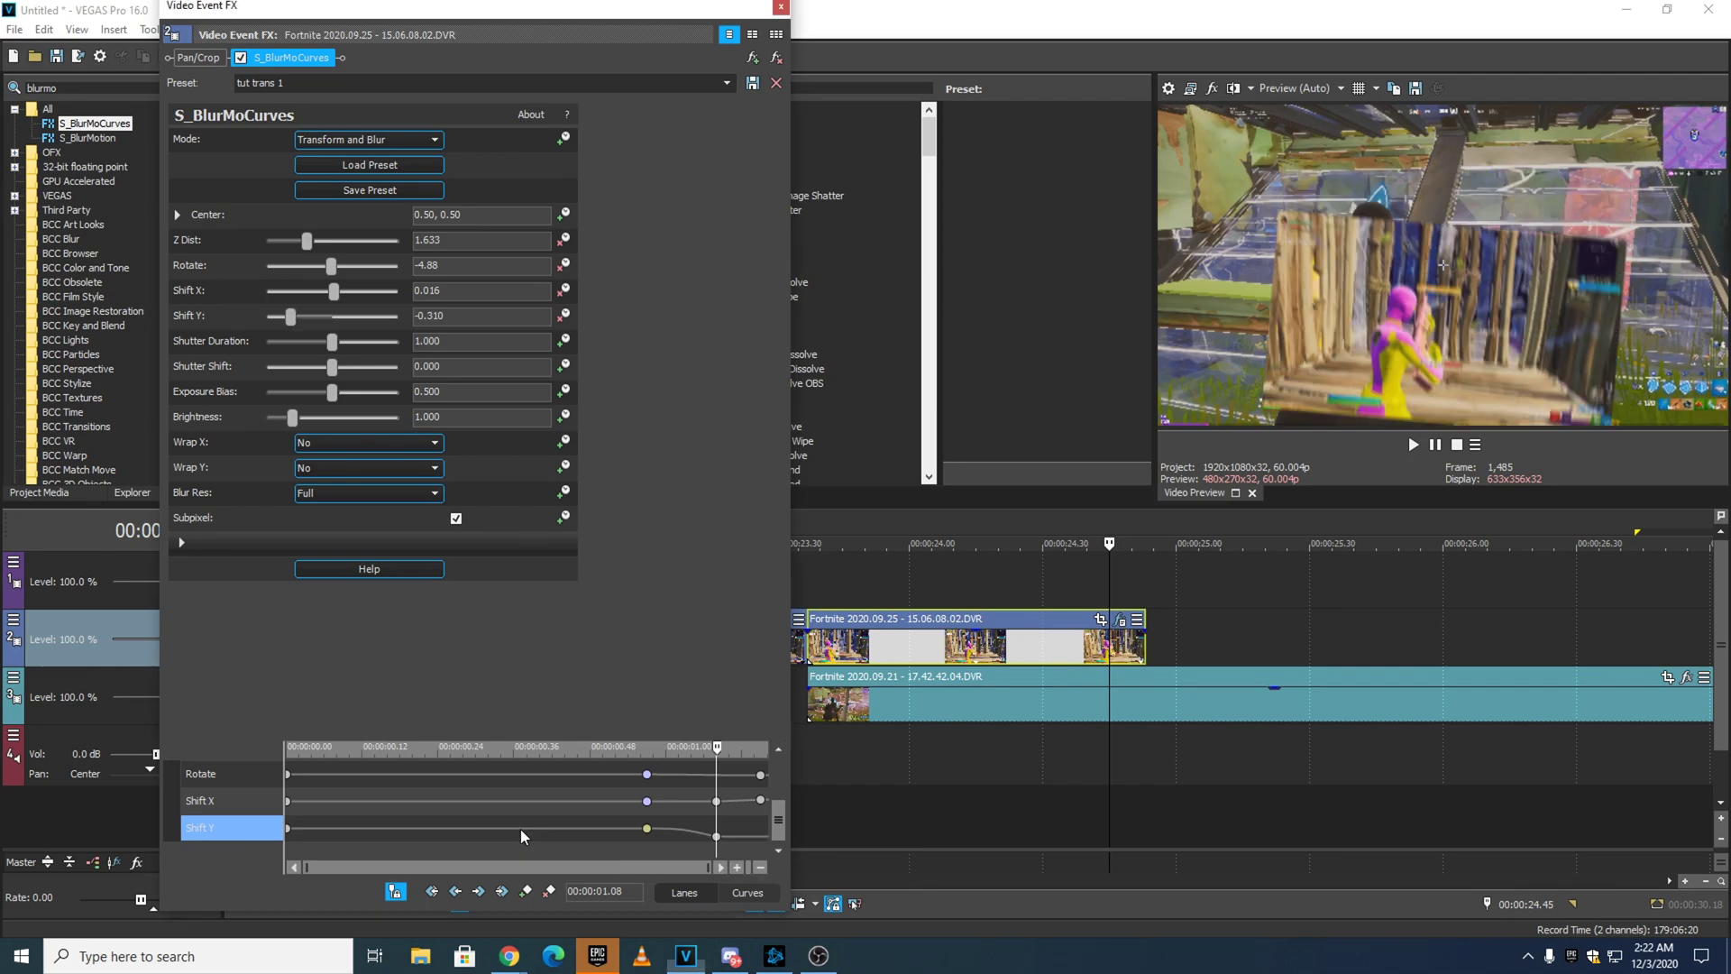
Add a Shift Y keyframe at 00:00:01.16, the end of the effect timeline, with a value of -1.430.
{"action": "left_click_drag", "start_coordinate": [718, 750], "coordinate": [769, 752]}
{"action": "left_click", "coordinate": [523, 892]}
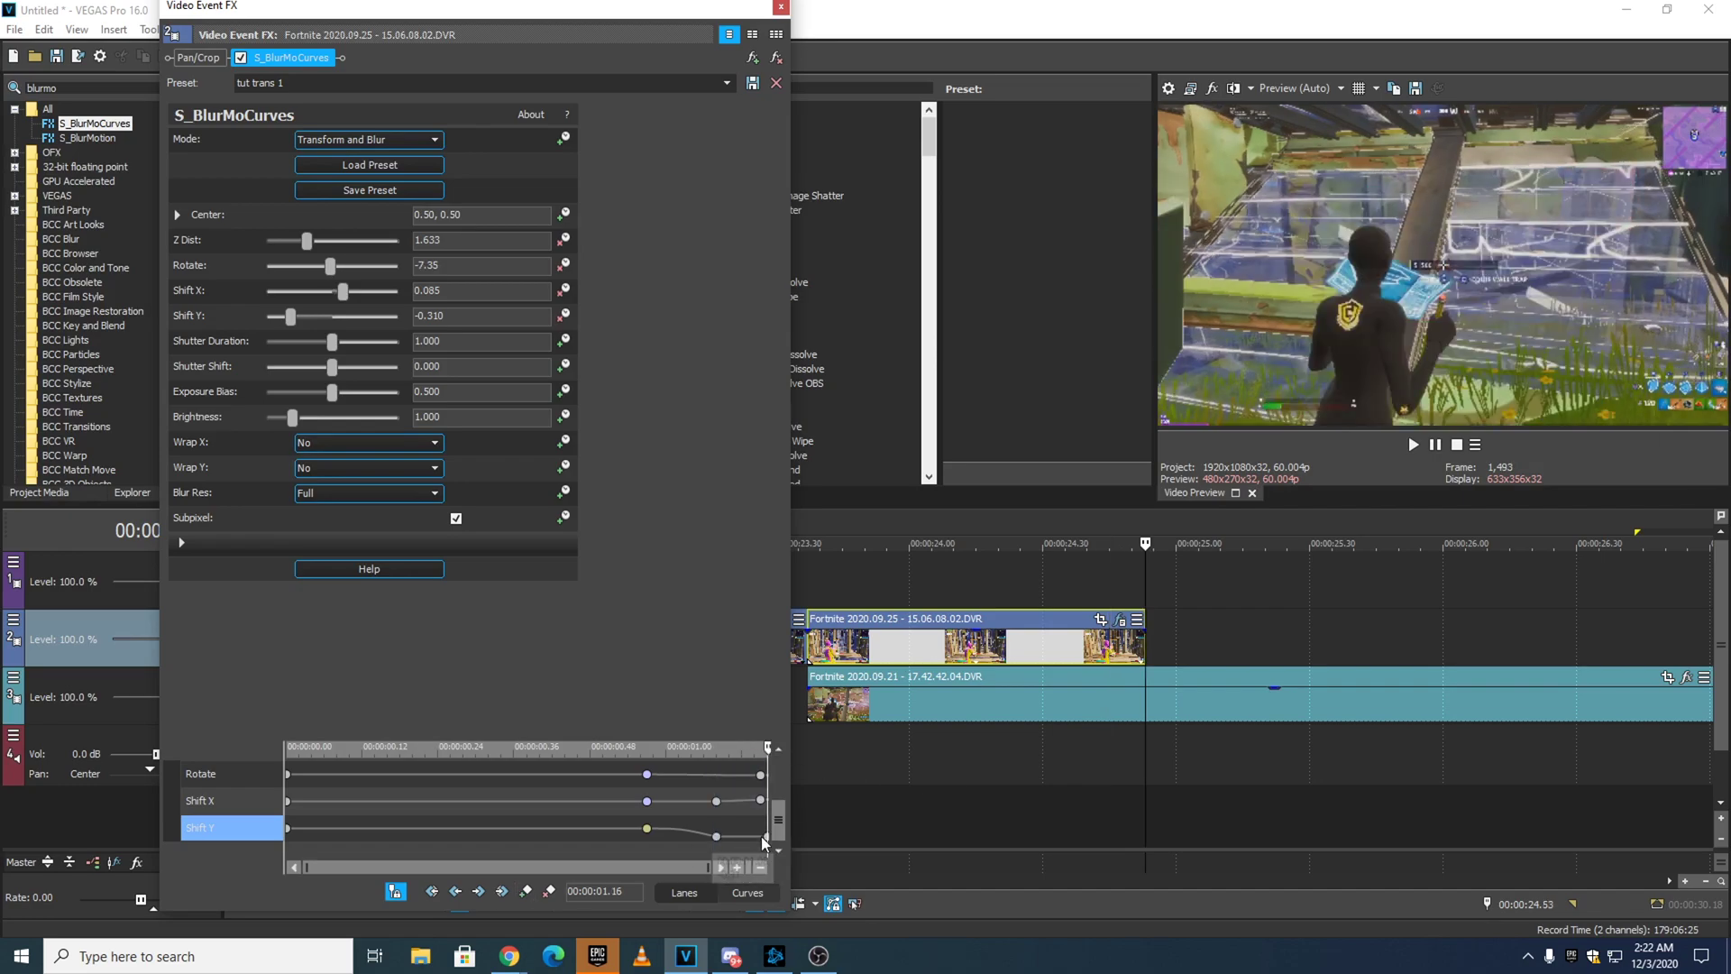
{"action": "double_click", "coordinate": [764, 836]}
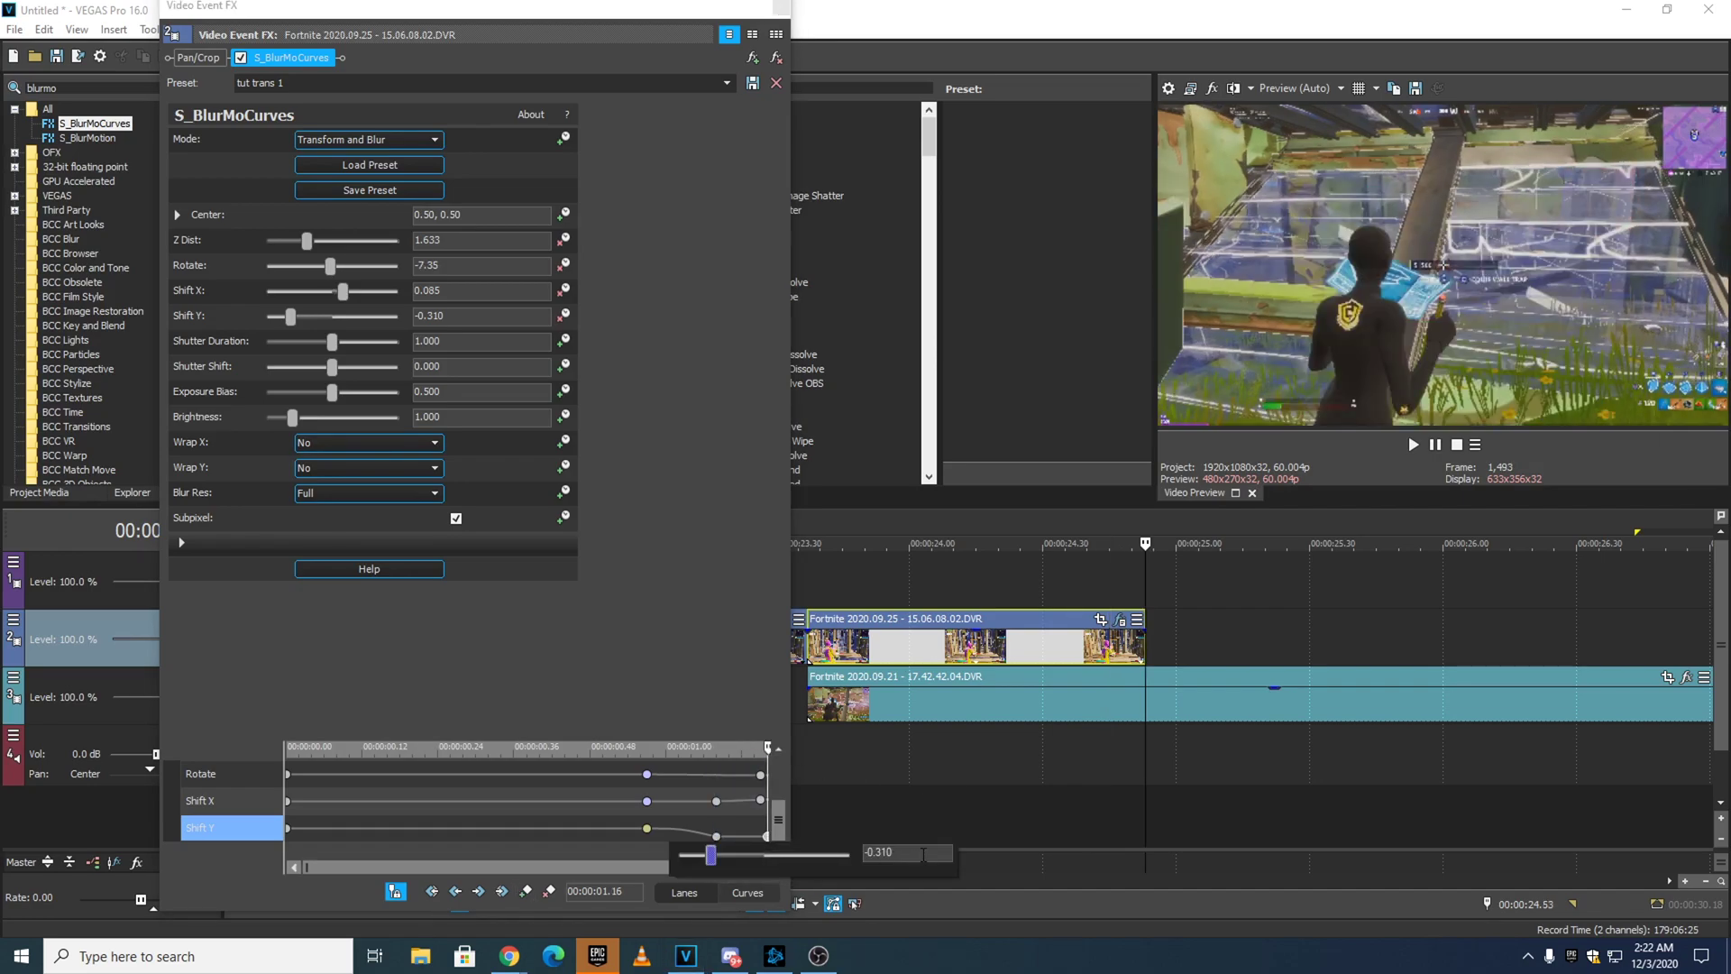
{"action": "key", "text": "BackSpace"}
{"action": "key", "text": "Return"}
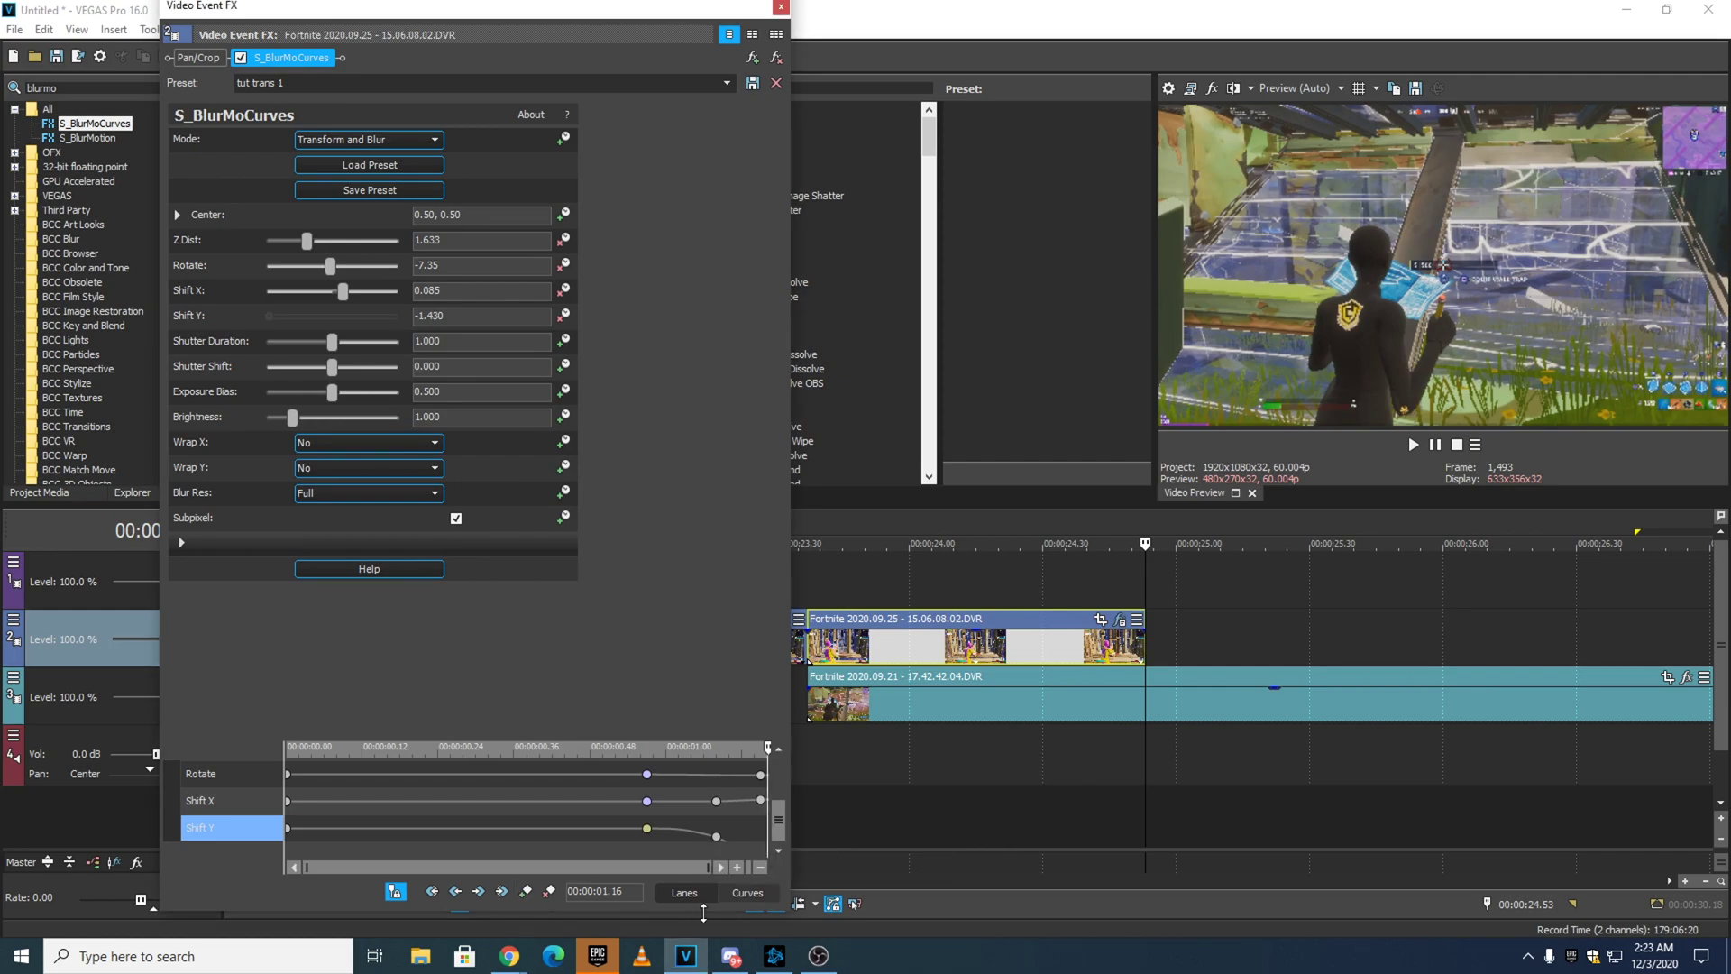
Close the effect settings and play back the transition from just before the short clip segment.
{"action": "left_click", "coordinate": [781, 7]}
{"action": "left_click", "coordinate": [792, 512]}
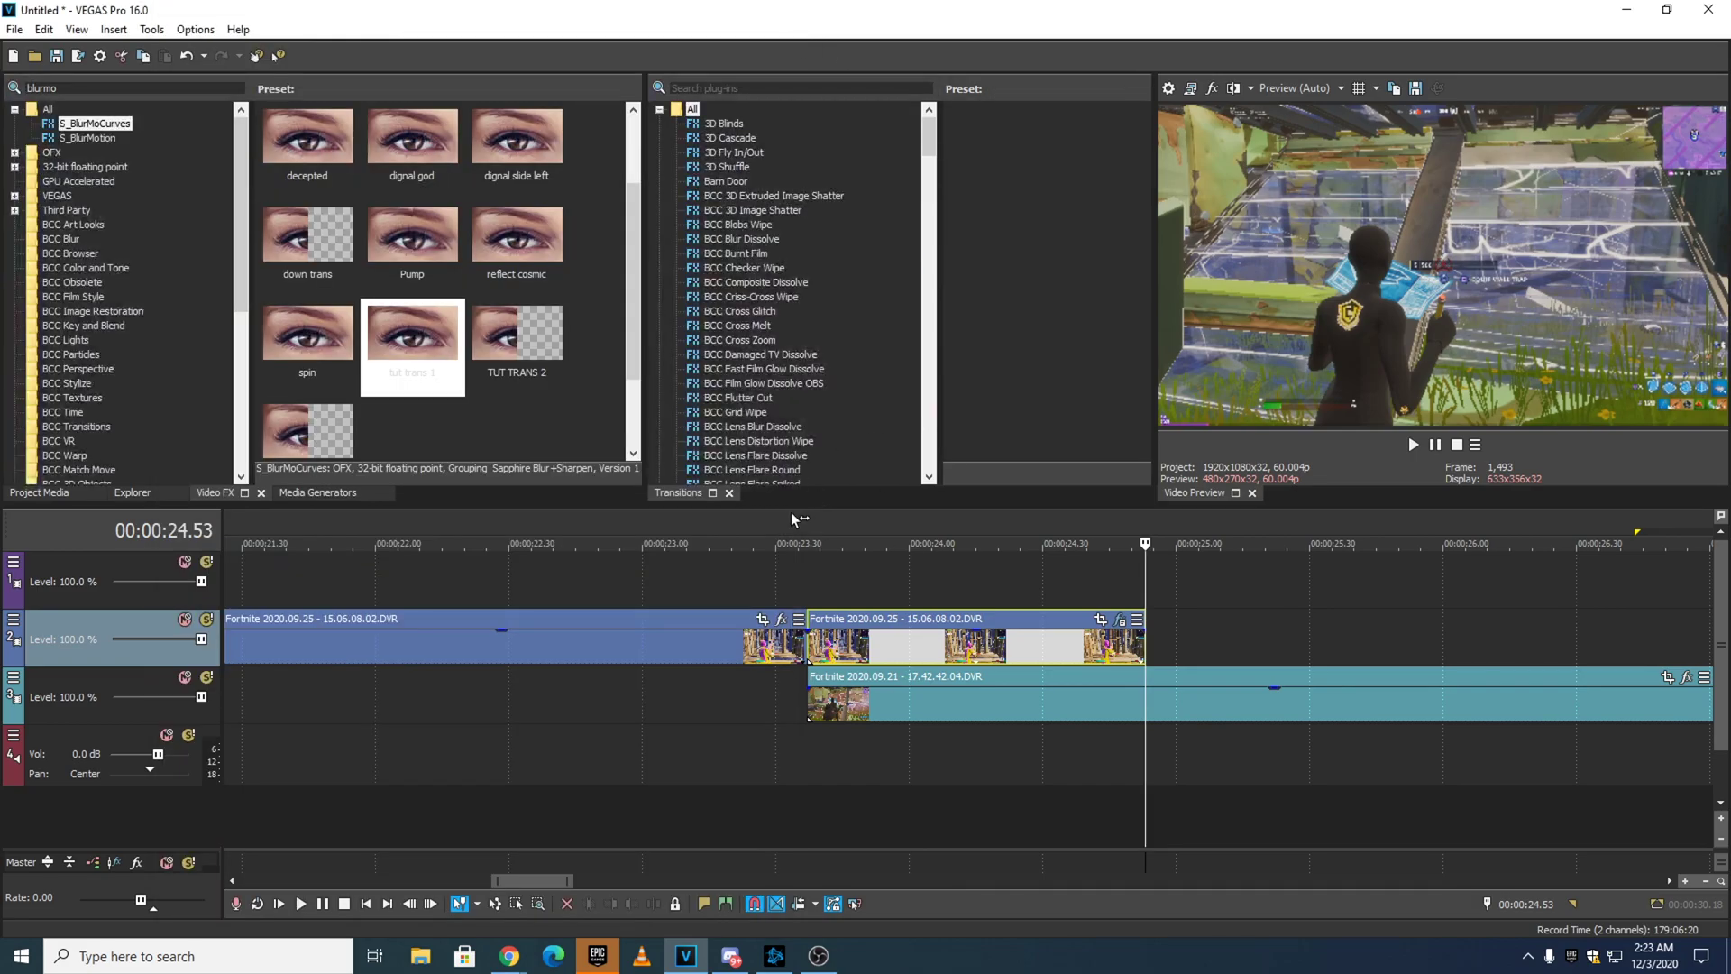
{"action": "key", "text": "space"}
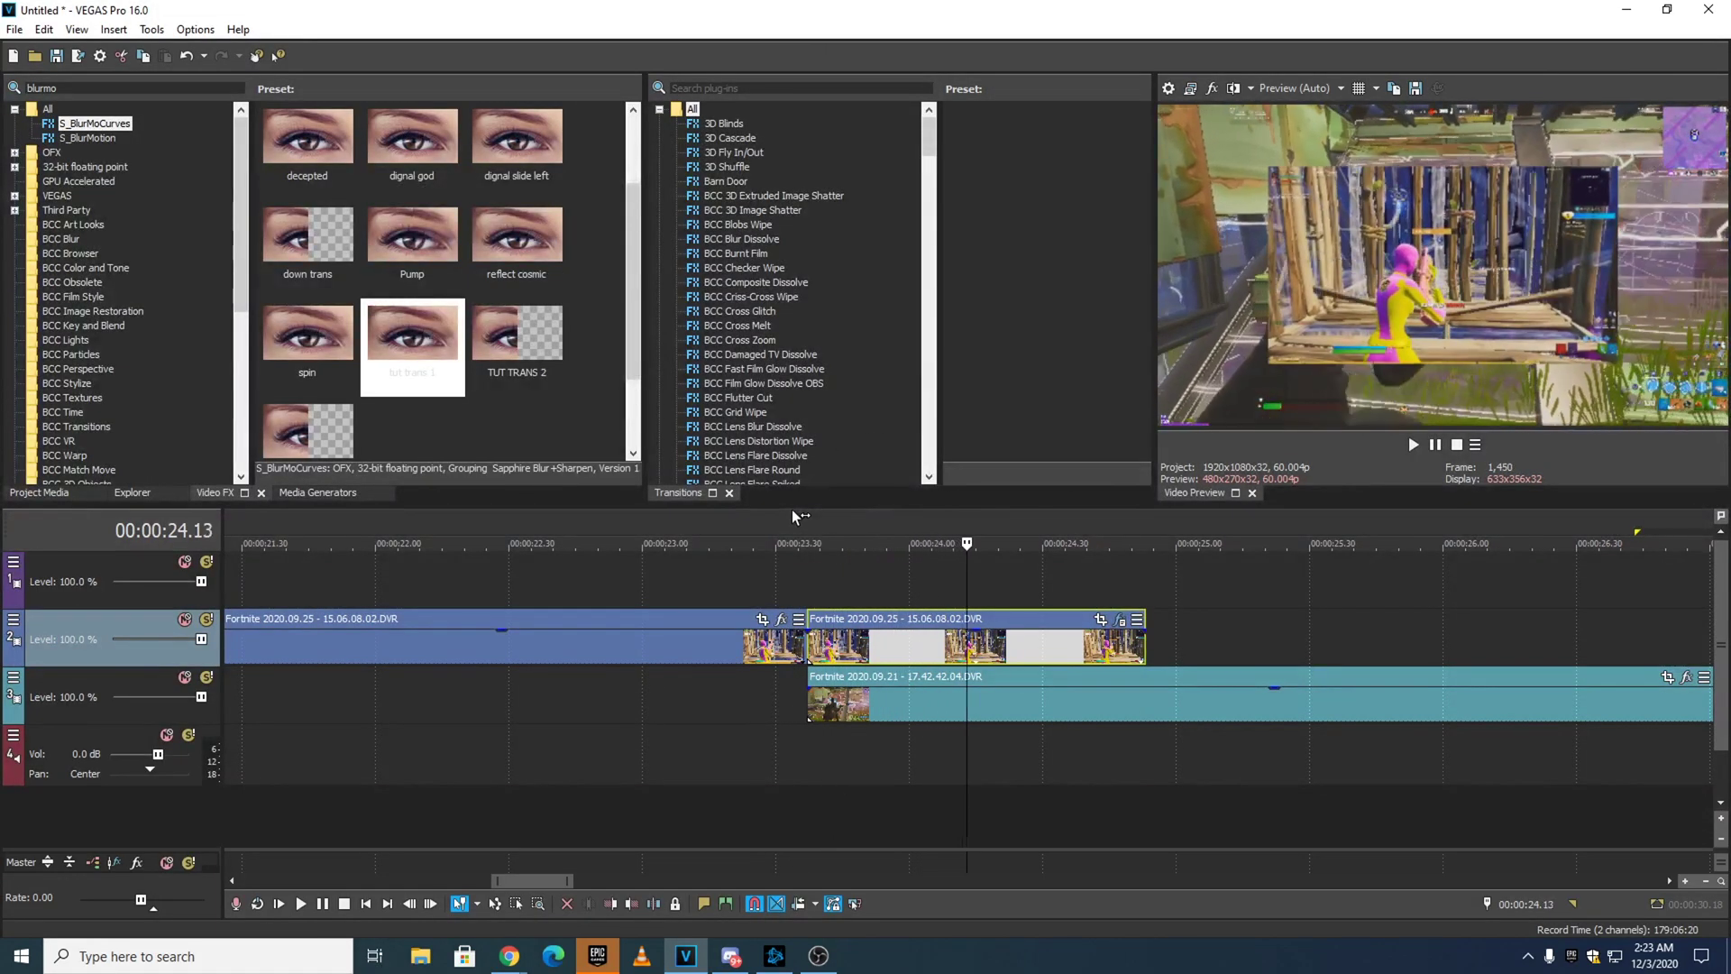
{"action": "left_click", "coordinate": [792, 511]}
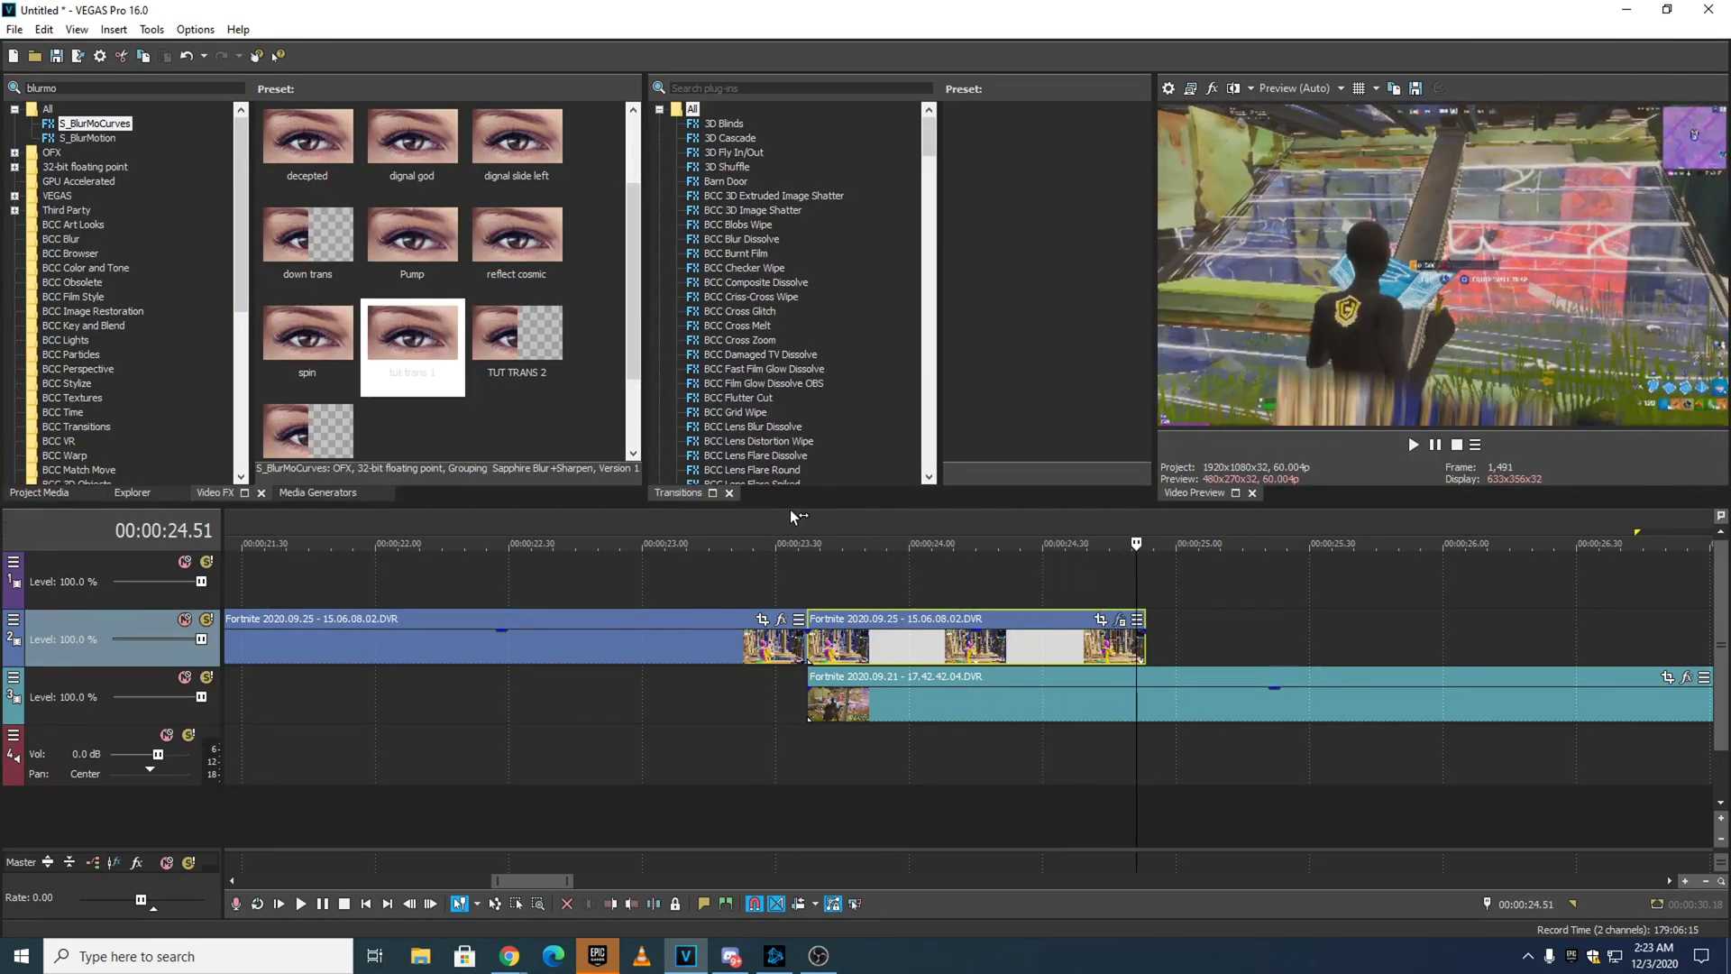
{"action": "left_click", "coordinate": [869, 566]}
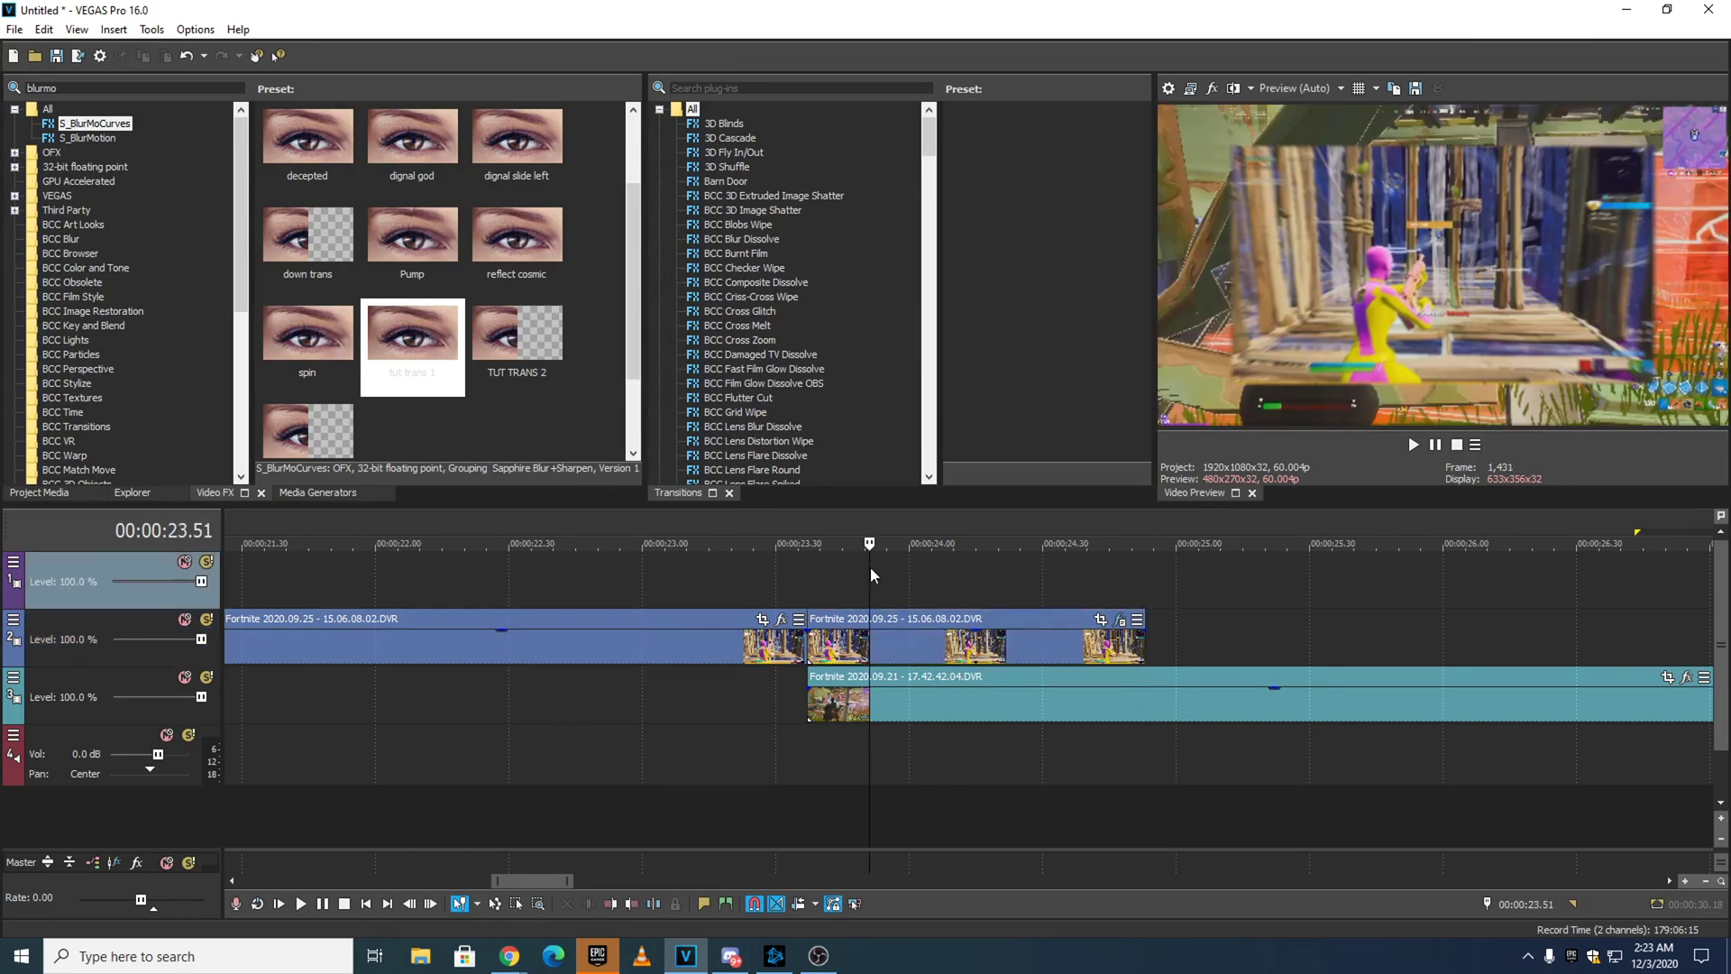
Search the video effects for "drops" and apply the S_DropShadow preset following "for qlwlp mask" to the short clip segment, then close its settings.
{"action": "double_click", "coordinate": [87, 88]}
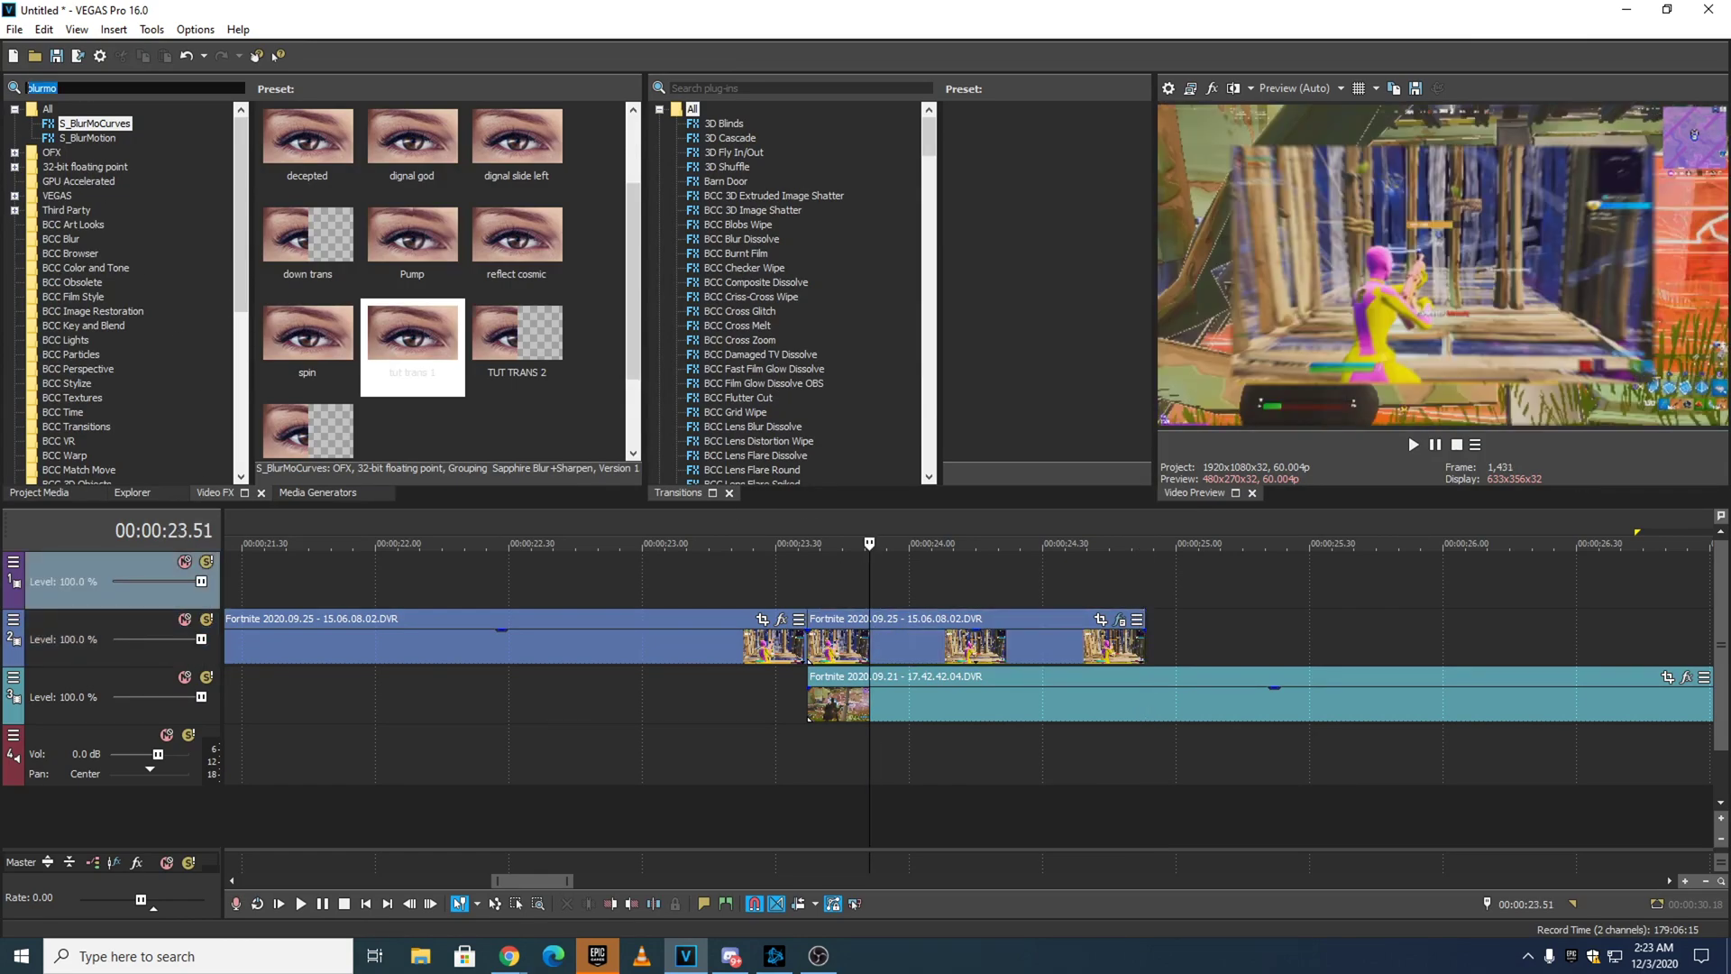
{"action": "type", "text": "drops"}
{"action": "left_click", "coordinate": [93, 124]}
{"action": "scroll", "coordinate": [503, 261], "scroll_direction": "down", "scroll_amount": 2}
{"action": "scroll", "coordinate": [484, 289], "scroll_direction": "up", "scroll_amount": 2}
{"action": "left_click_drag", "start_coordinate": [517, 143], "coordinate": [1051, 641]}
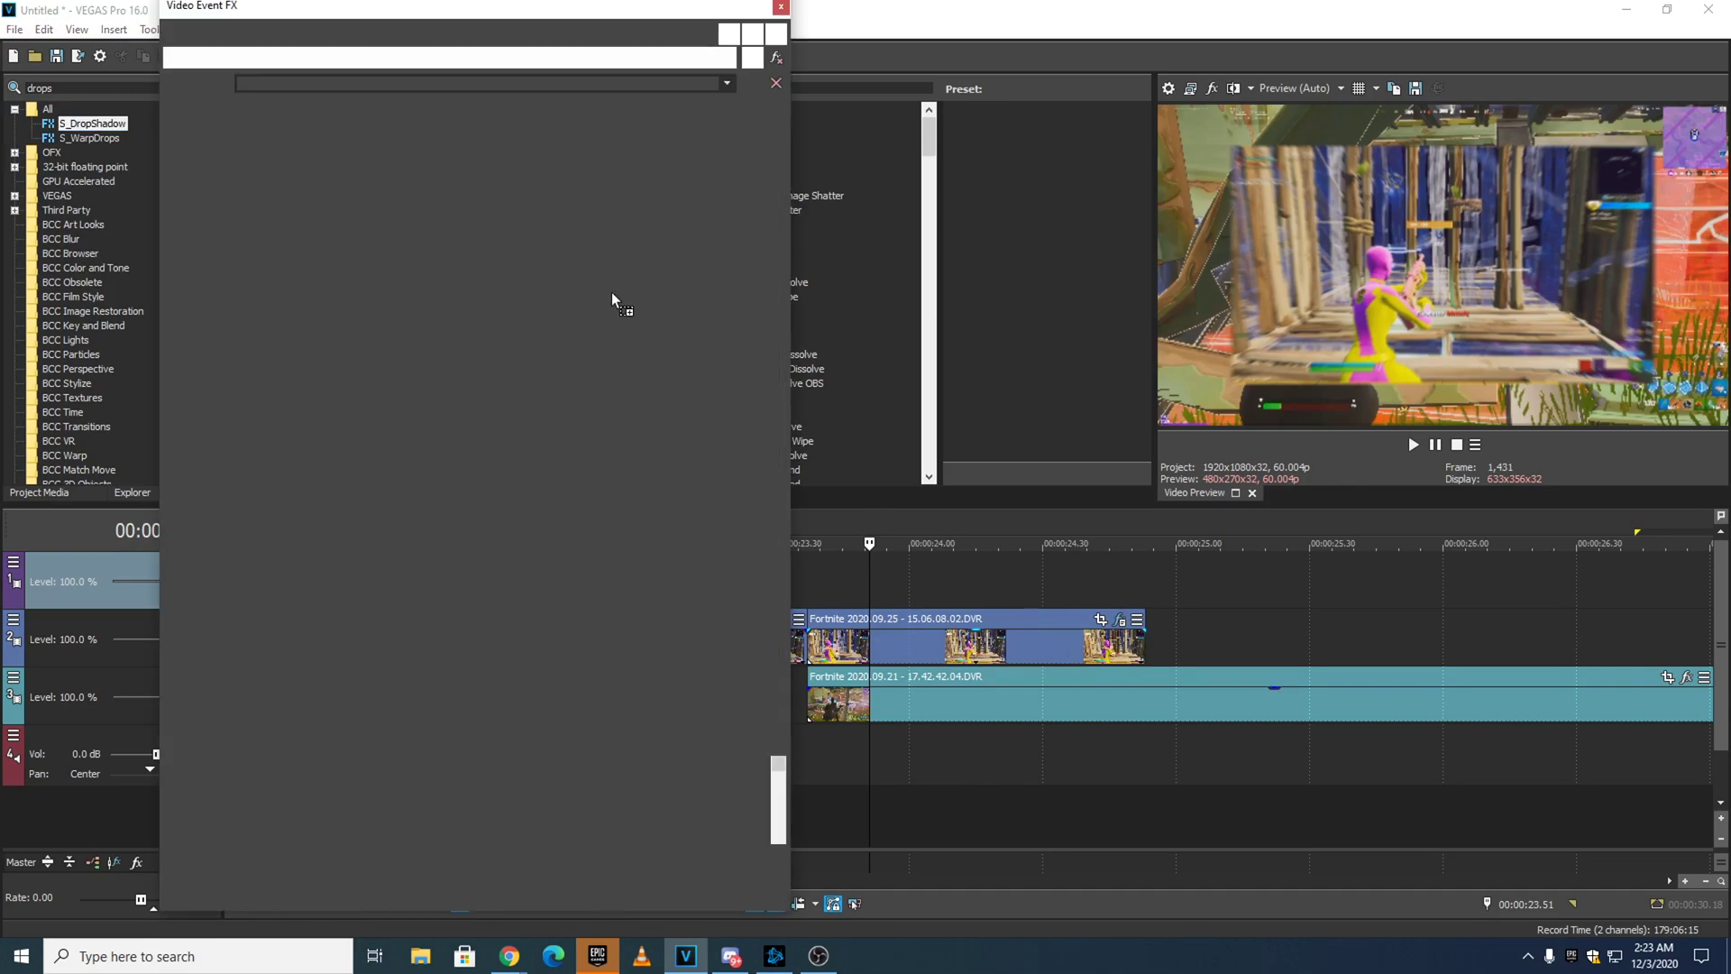
{"action": "left_click_drag", "start_coordinate": [521, 8], "coordinate": [503, 11]}
{"action": "left_click", "coordinate": [762, 9]}
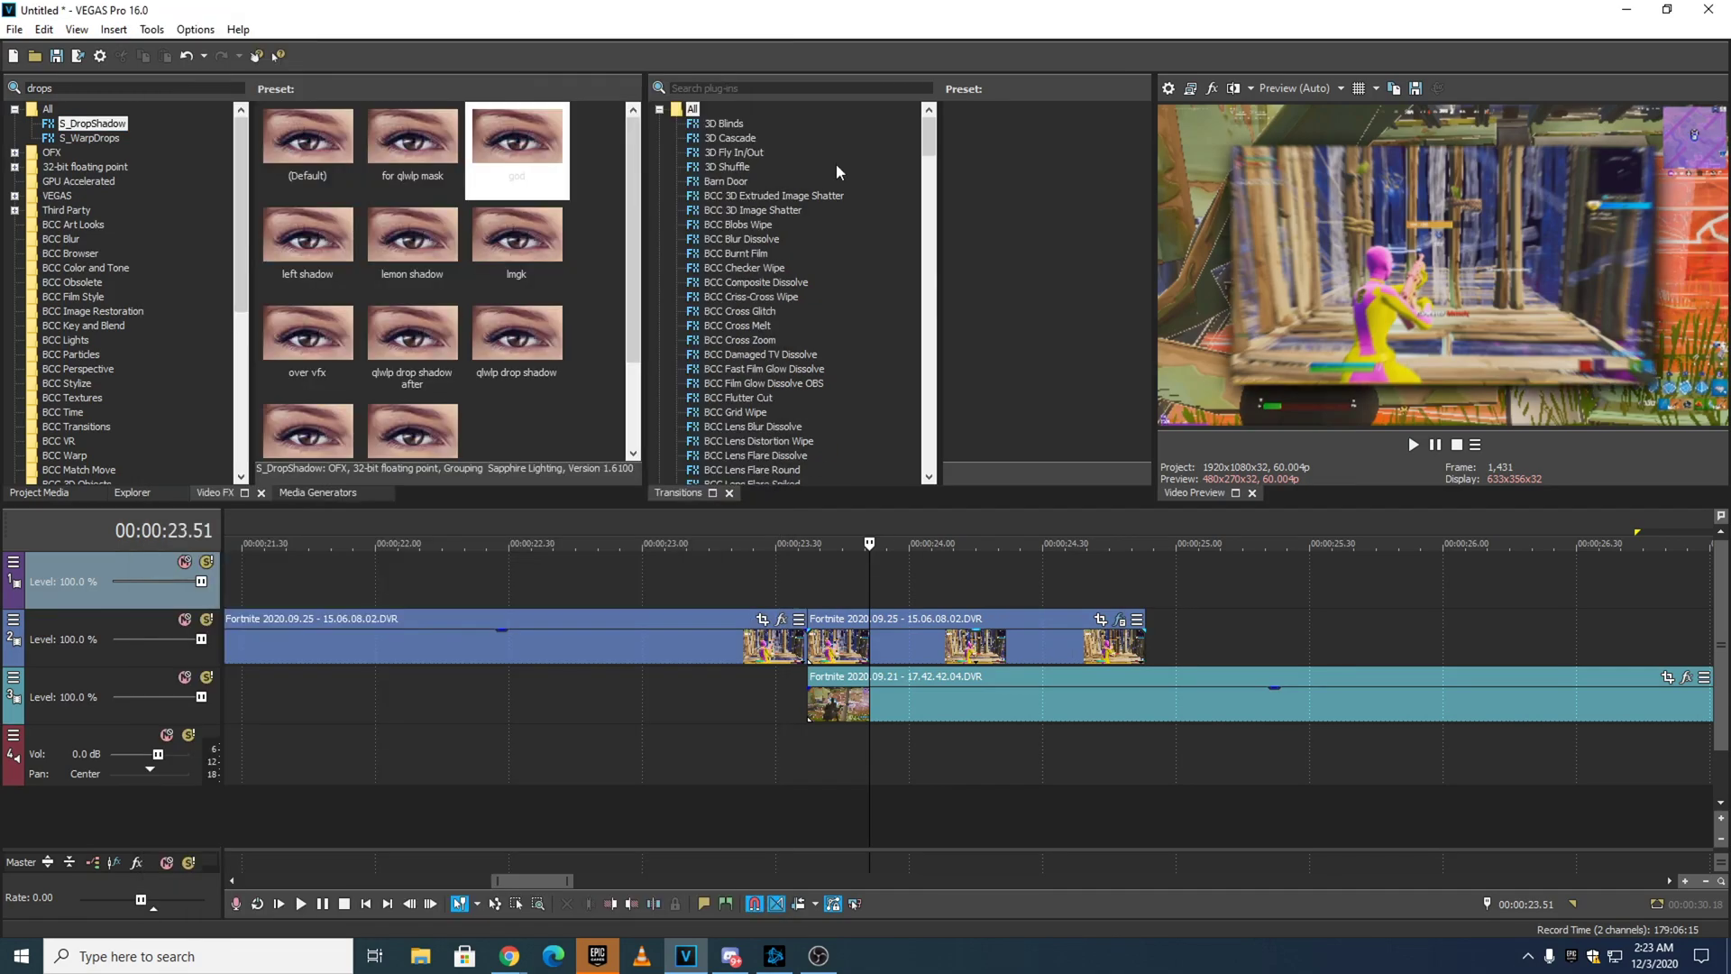
Play back the transition with the drop shadow and check its look at frames within the short segment.
{"action": "left_click", "coordinate": [754, 530]}
{"action": "key", "text": "space"}
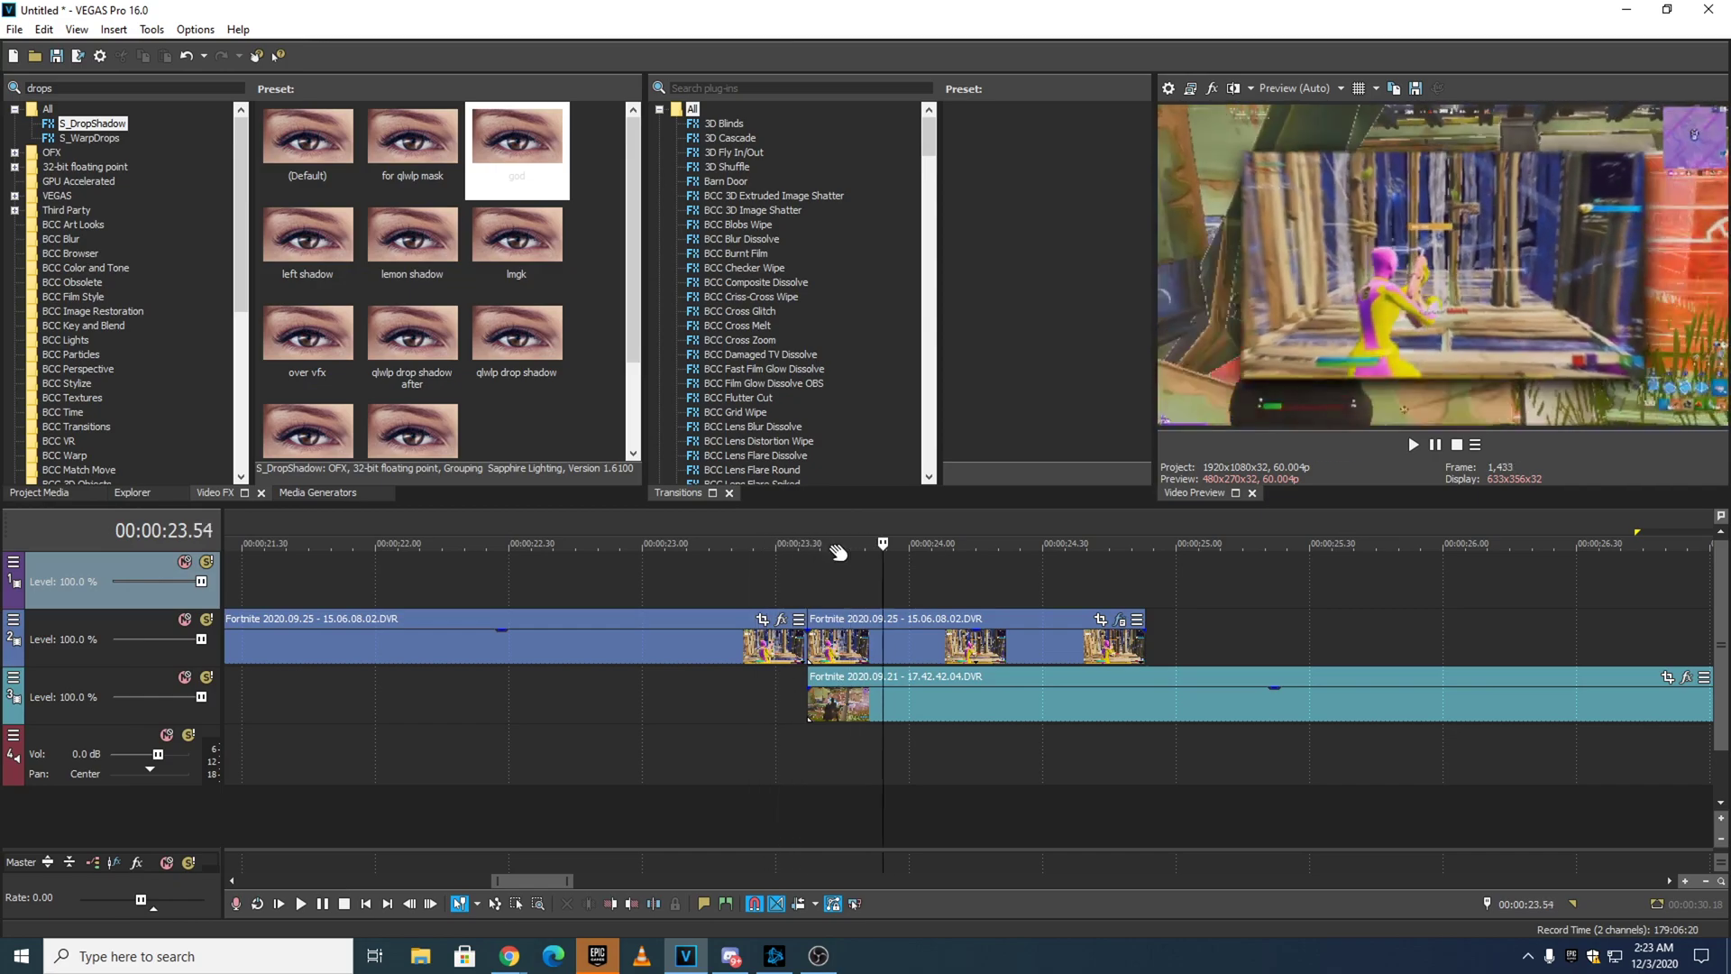
{"action": "key", "text": "space"}
{"action": "left_click", "coordinate": [867, 577]}
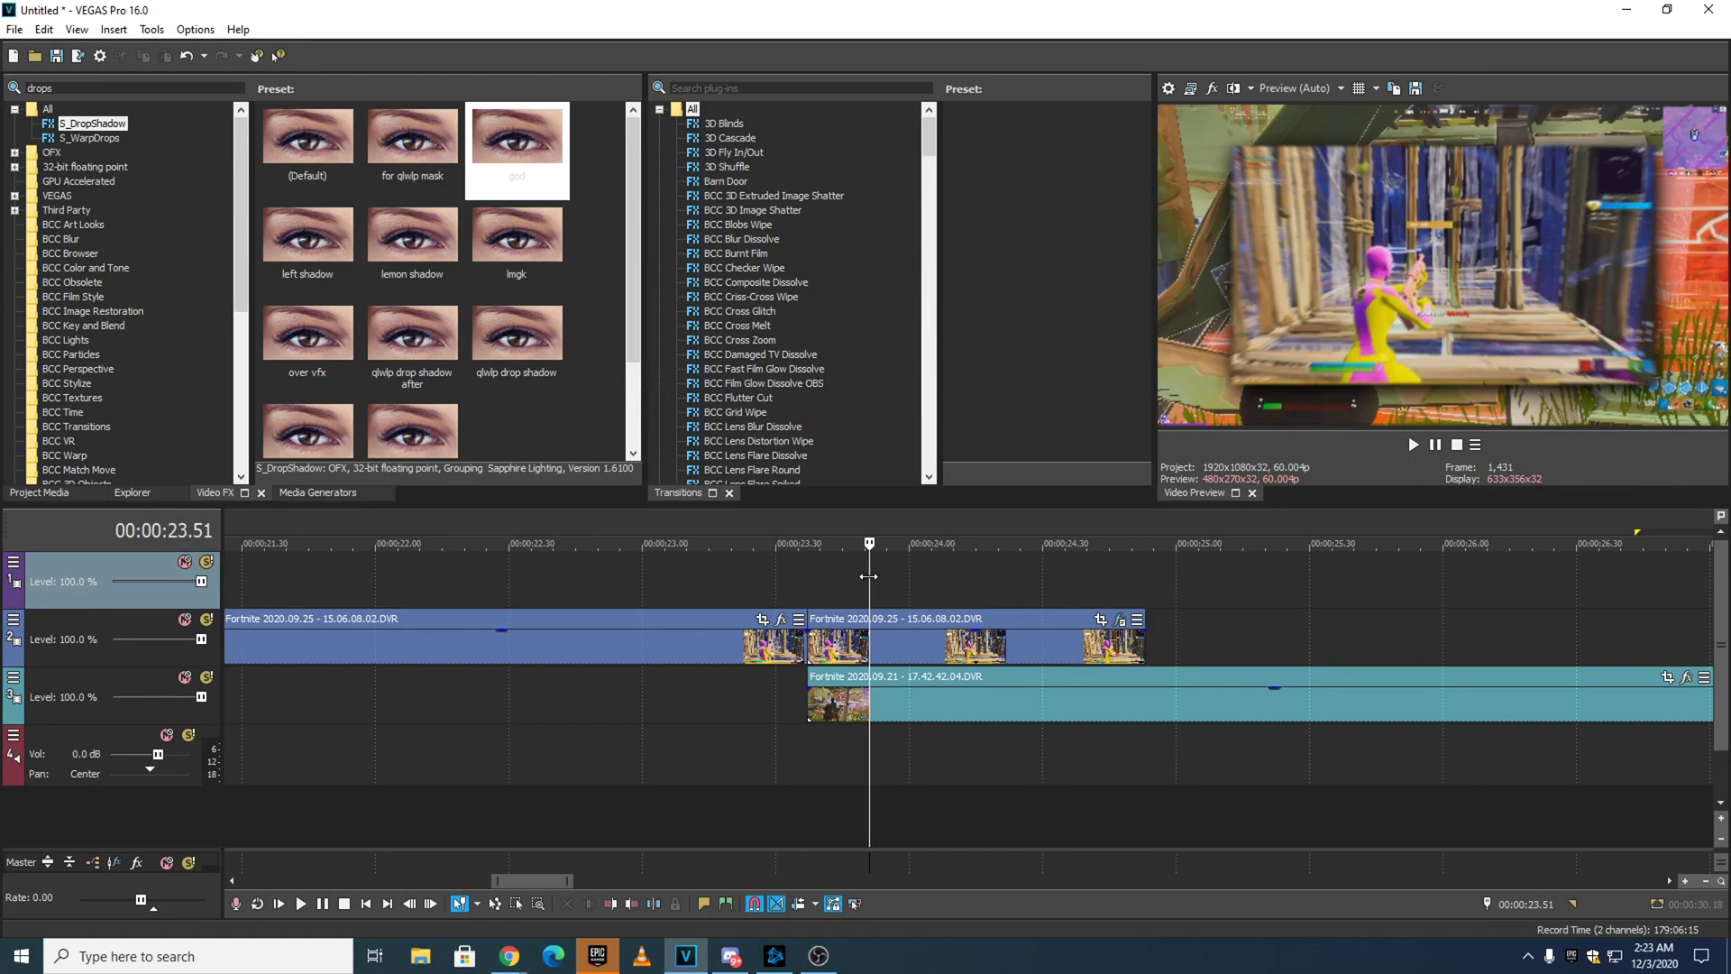
{"action": "left_click", "coordinate": [909, 642]}
{"action": "left_click", "coordinate": [953, 709]}
{"action": "left_click", "coordinate": [923, 638]}
{"action": "left_click", "coordinate": [933, 672]}
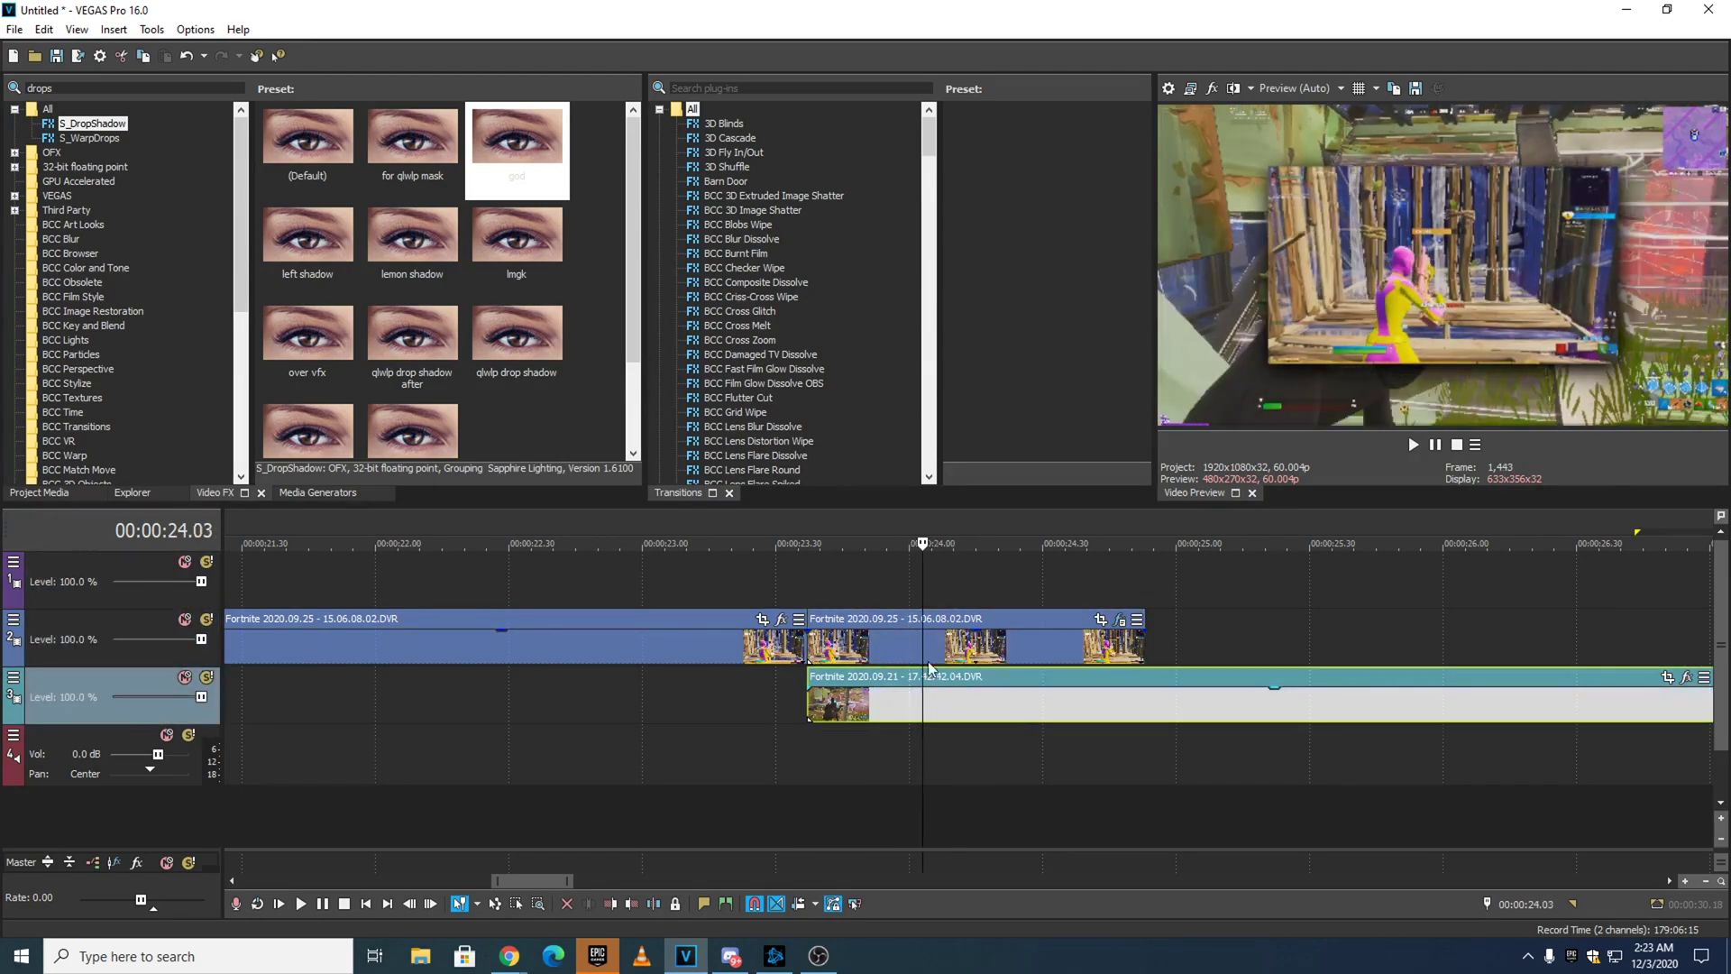
Delete the first Fortnite clip and its short effect segment from the second track.
{"action": "left_click", "coordinate": [914, 646]}
{"action": "scroll", "coordinate": [942, 664], "scroll_direction": "down", "scroll_amount": 7}
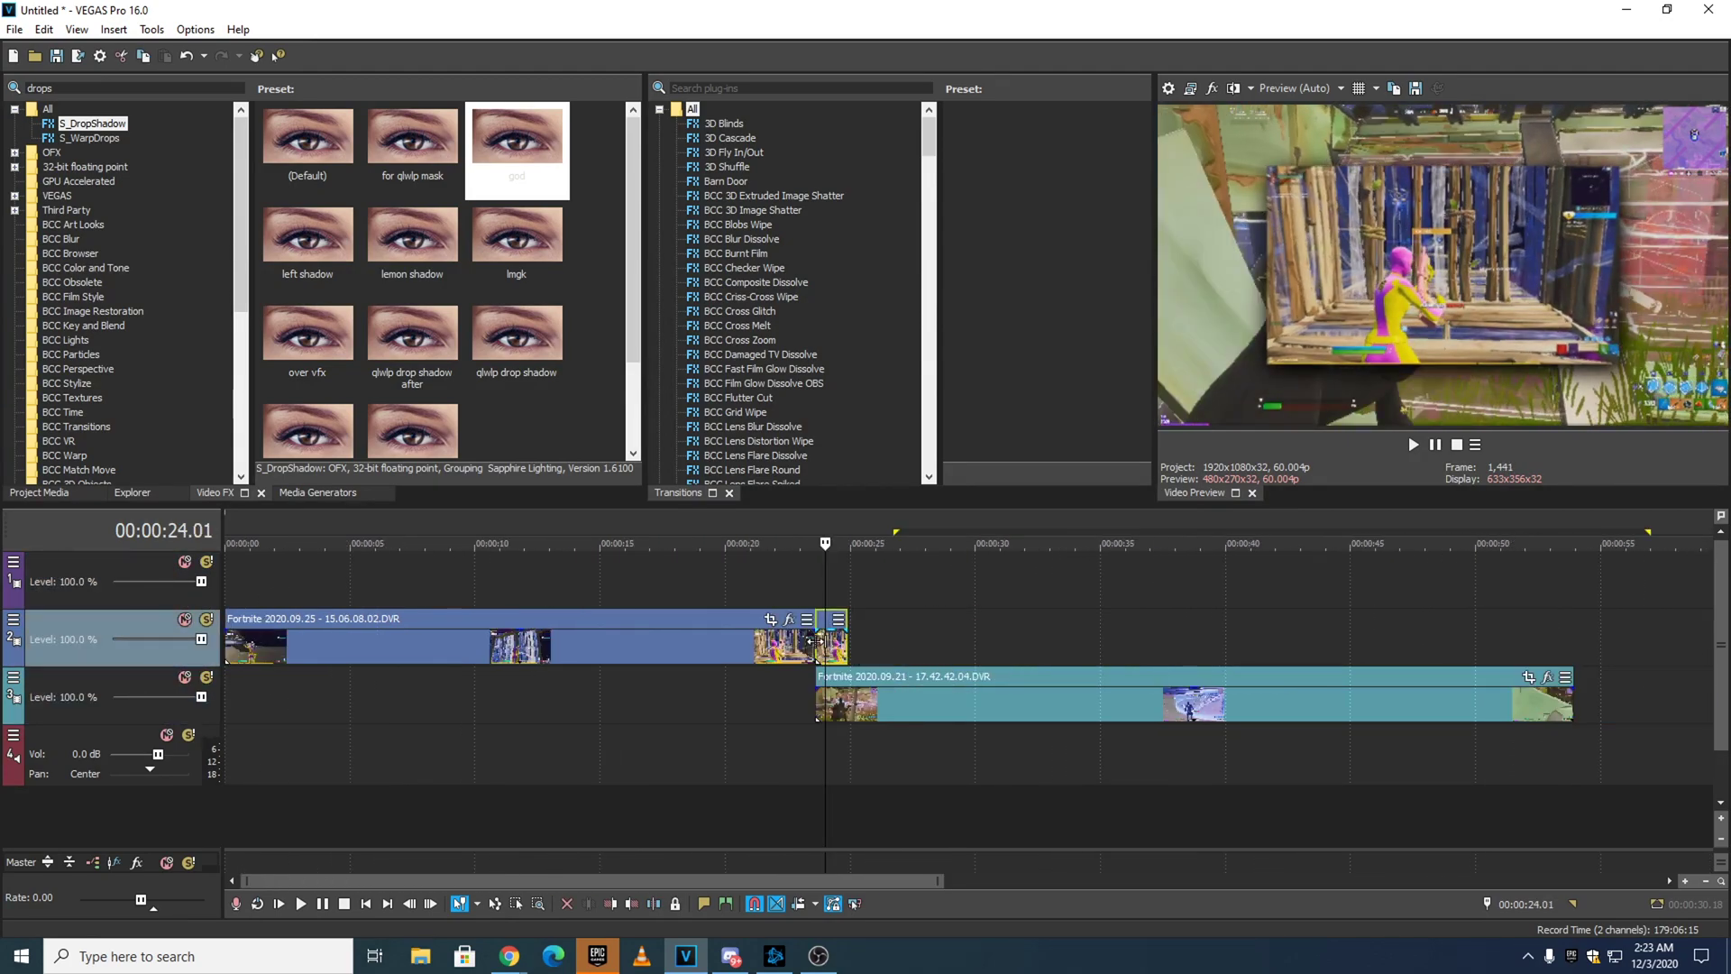
{"action": "left_click", "coordinate": [739, 648]}
{"action": "key", "text": "Delete"}
{"action": "left_click", "coordinate": [824, 651]}
{"action": "key", "text": "Delete"}
{"action": "left_click", "coordinate": [881, 705]}
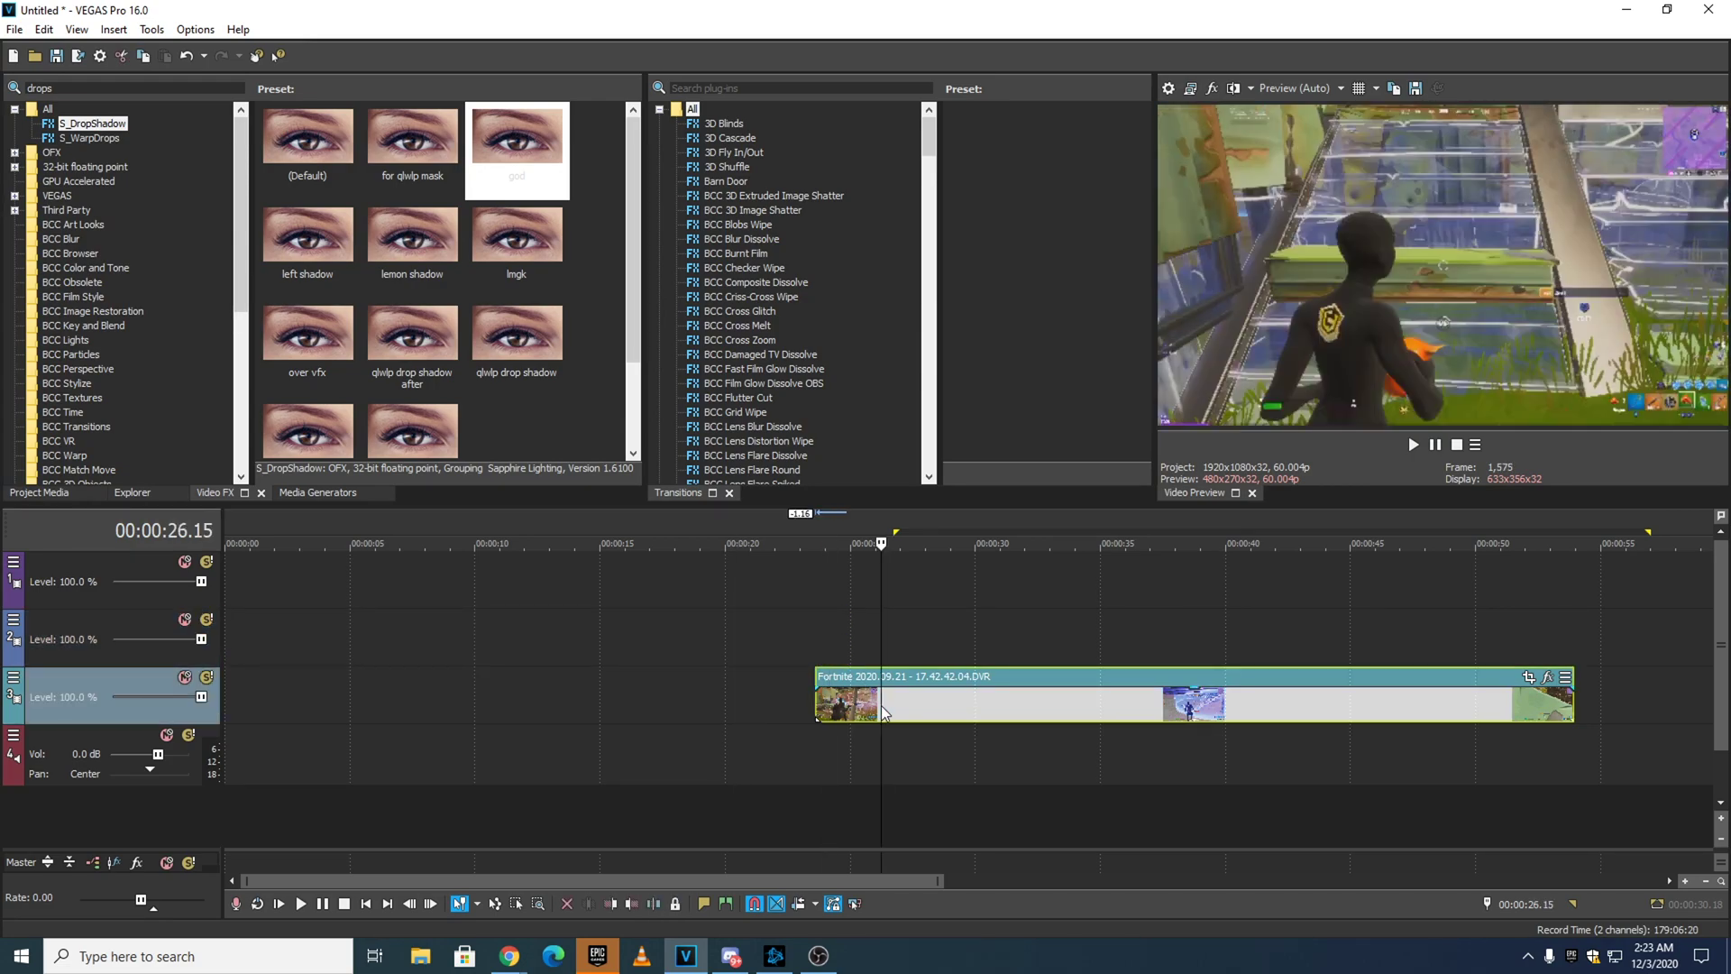
Undo the deletion of the first clip and its short segment.
{"action": "left_click", "coordinate": [775, 638]}
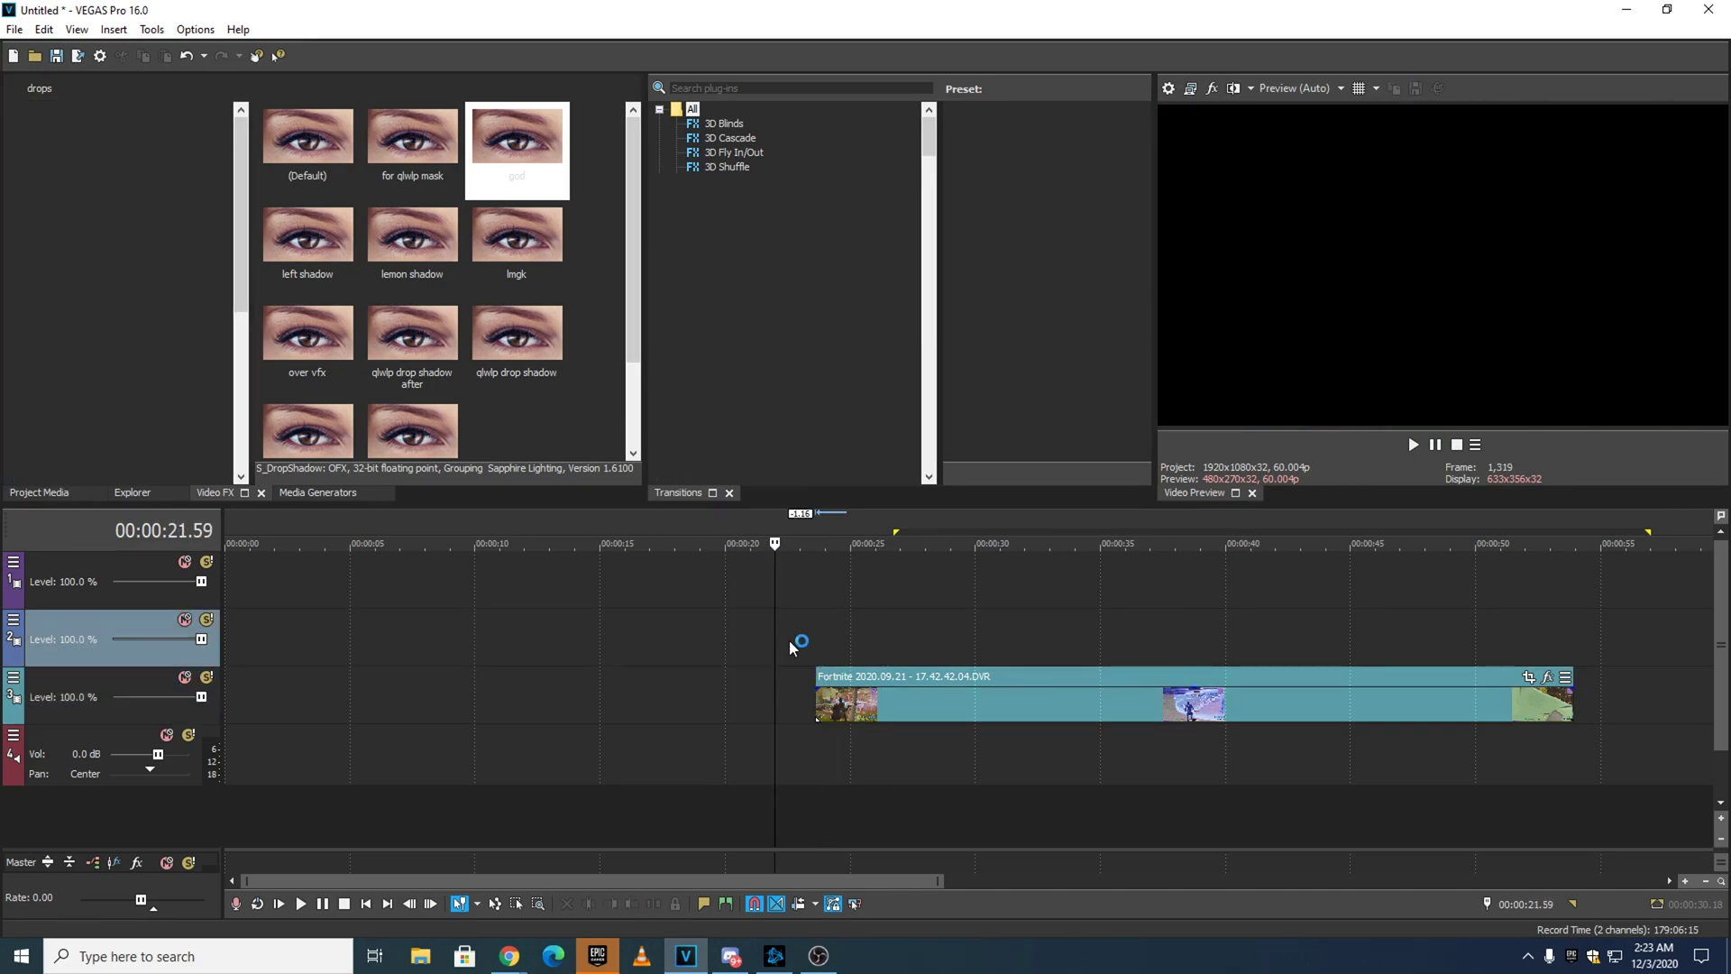
{"action": "key", "text": "ctrl+z"}
{"action": "key", "text": "ctrl+z"}
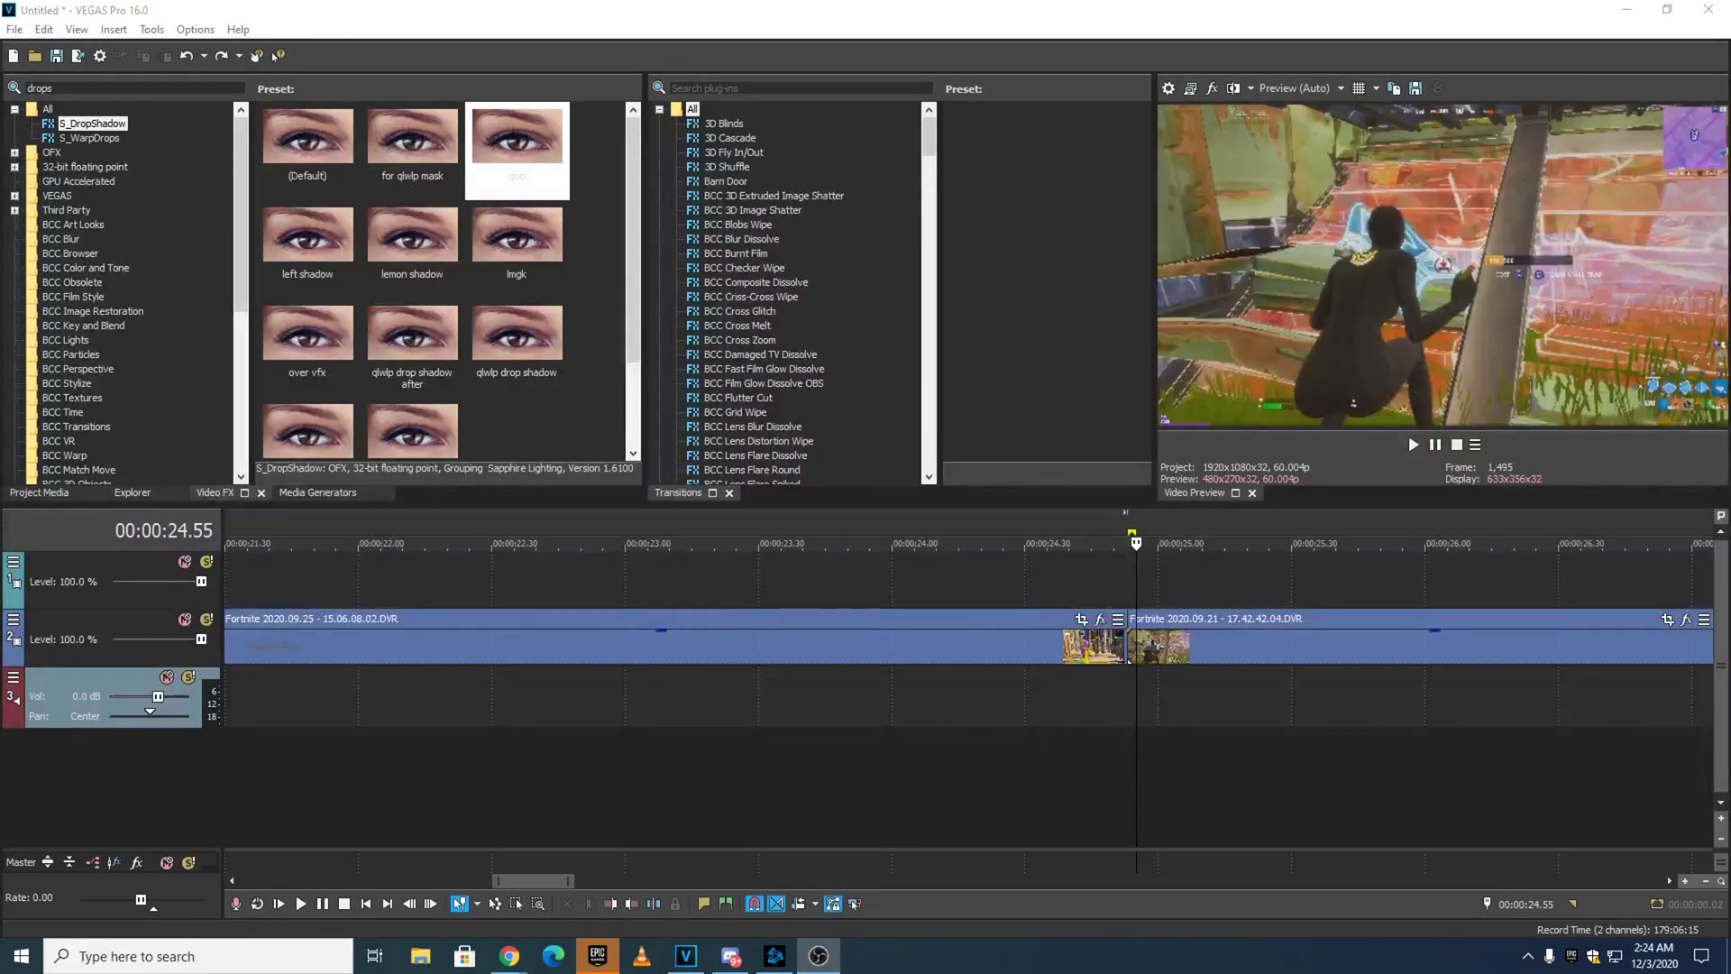
Mark the point 50 frames before the first clip's end and move the second clip onto the upper track, starting at that marker.
{"action": "left_click", "coordinate": [1091, 656]}
{"action": "left_click", "coordinate": [1129, 527]}
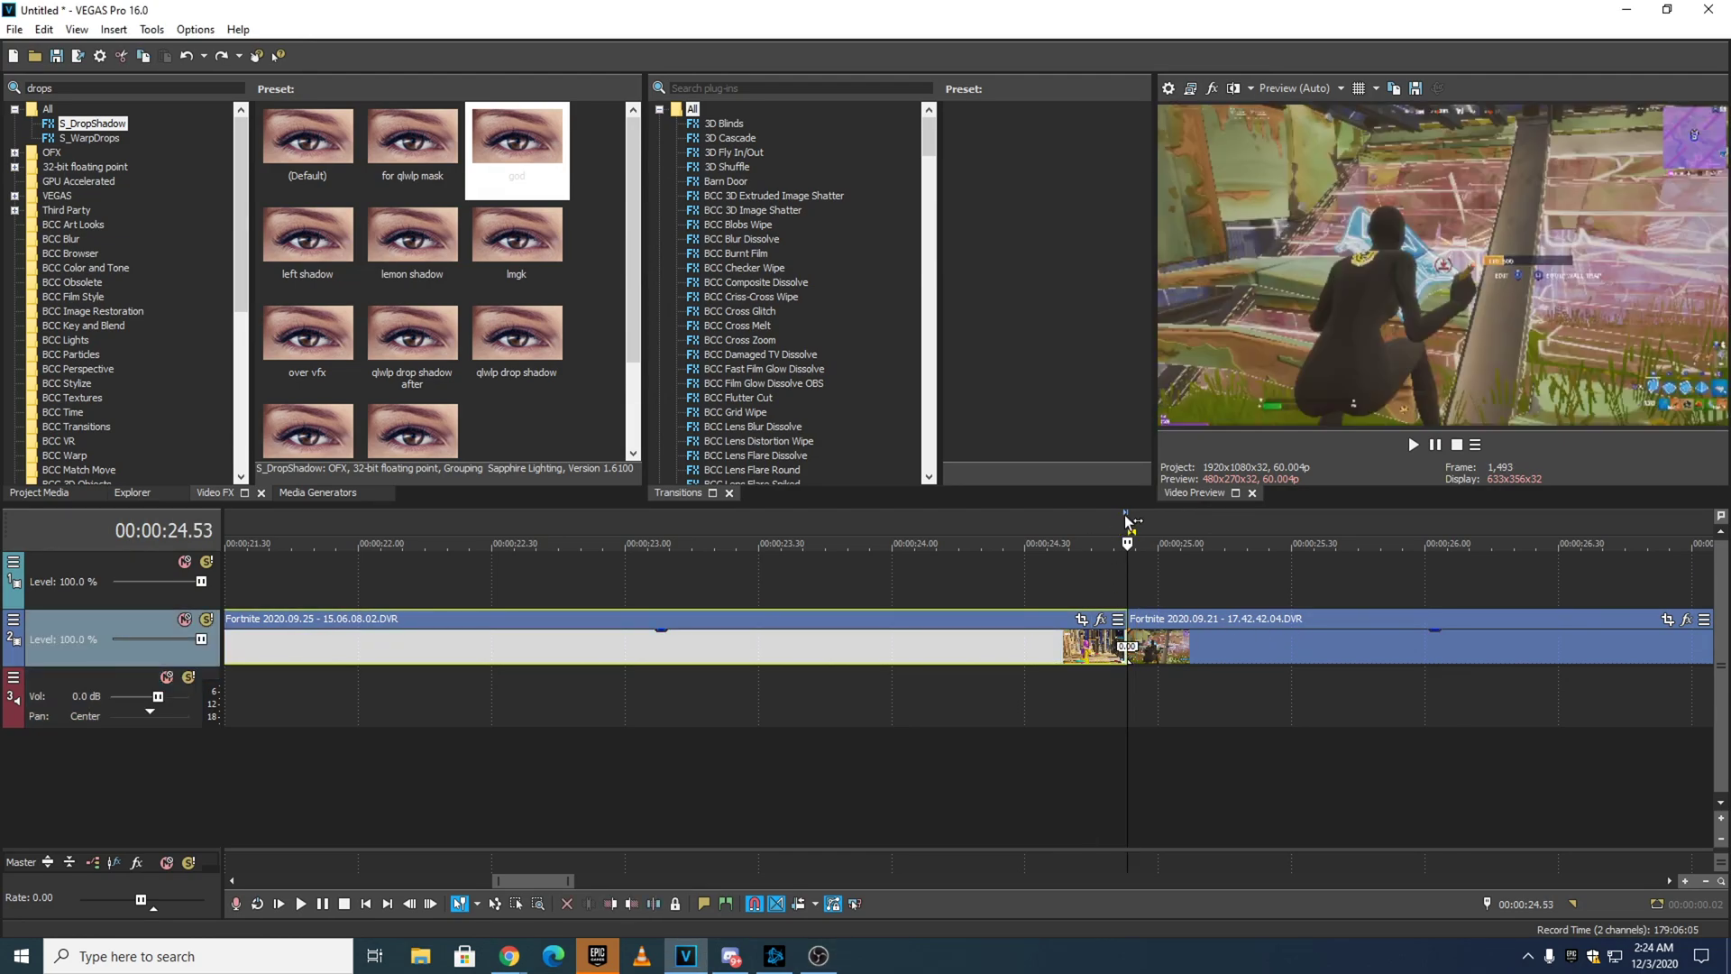
{"action": "double_click", "coordinate": [1509, 905]}
{"action": "type", "text": "-50"}
{"action": "key", "text": "Return"}
{"action": "key", "text": "m"}
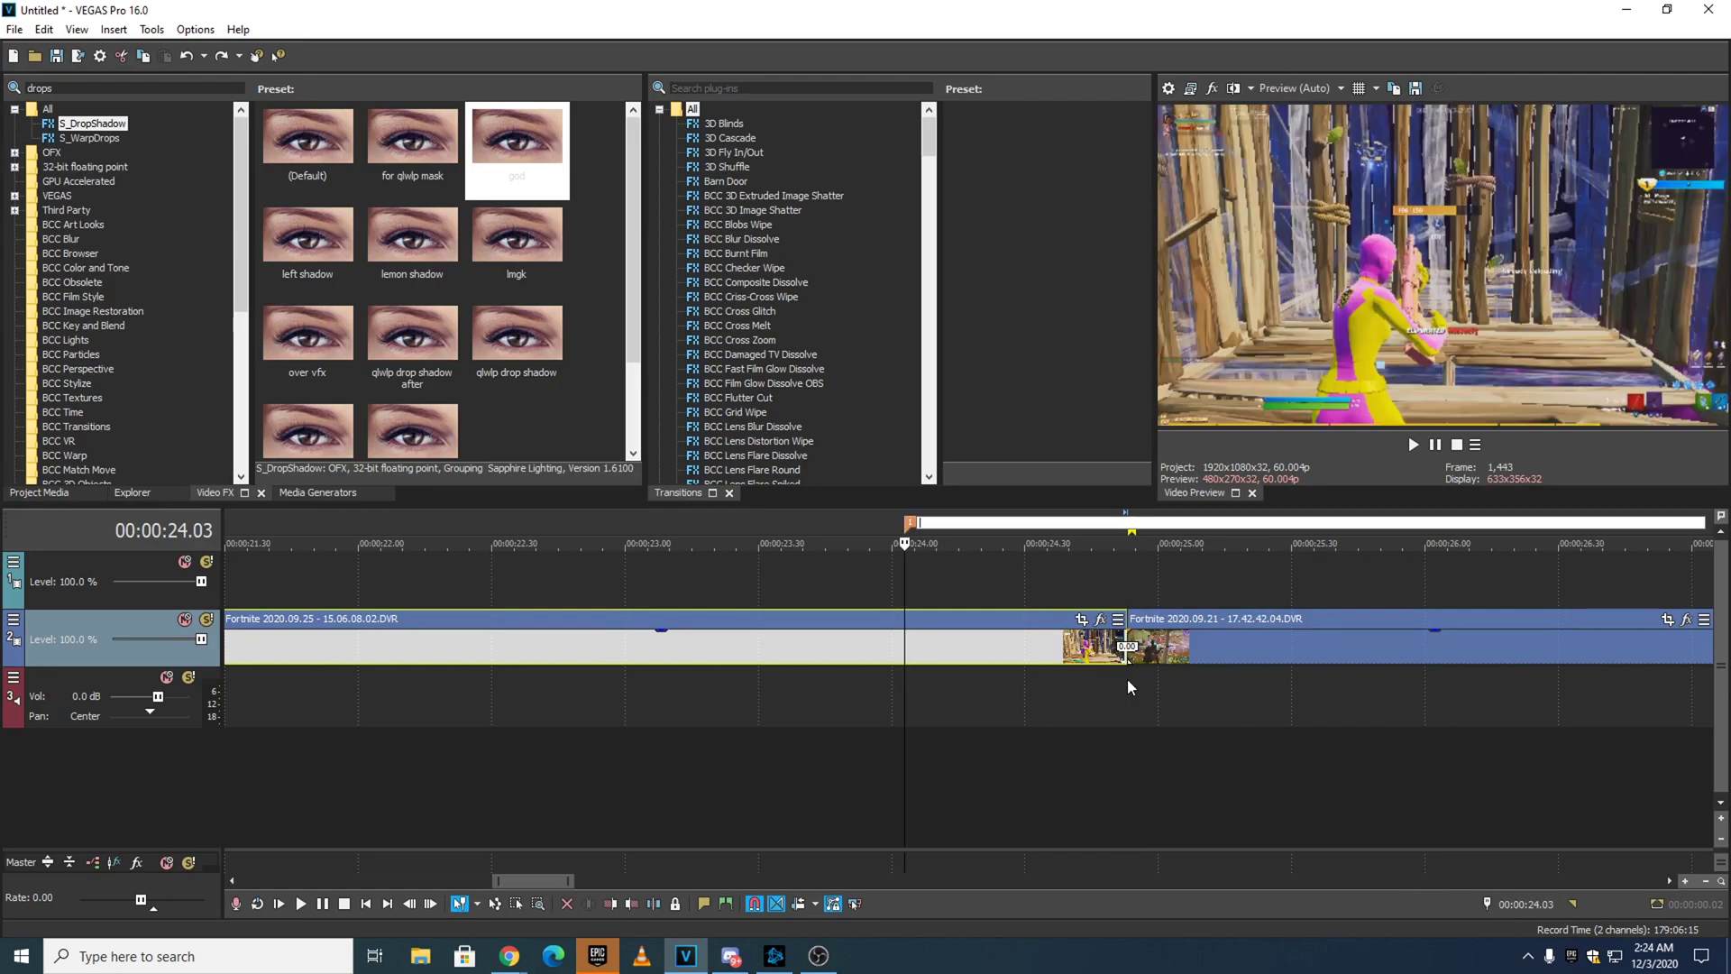
{"action": "left_click", "coordinate": [909, 580]}
{"action": "mouse_move", "coordinate": [1240, 647]}
{"action": "left_mouse_down"}
{"action": "mouse_move", "coordinate": [1160, 597]}
{"action": "mouse_move", "coordinate": [1024, 588]}
{"action": "left_mouse_up"}
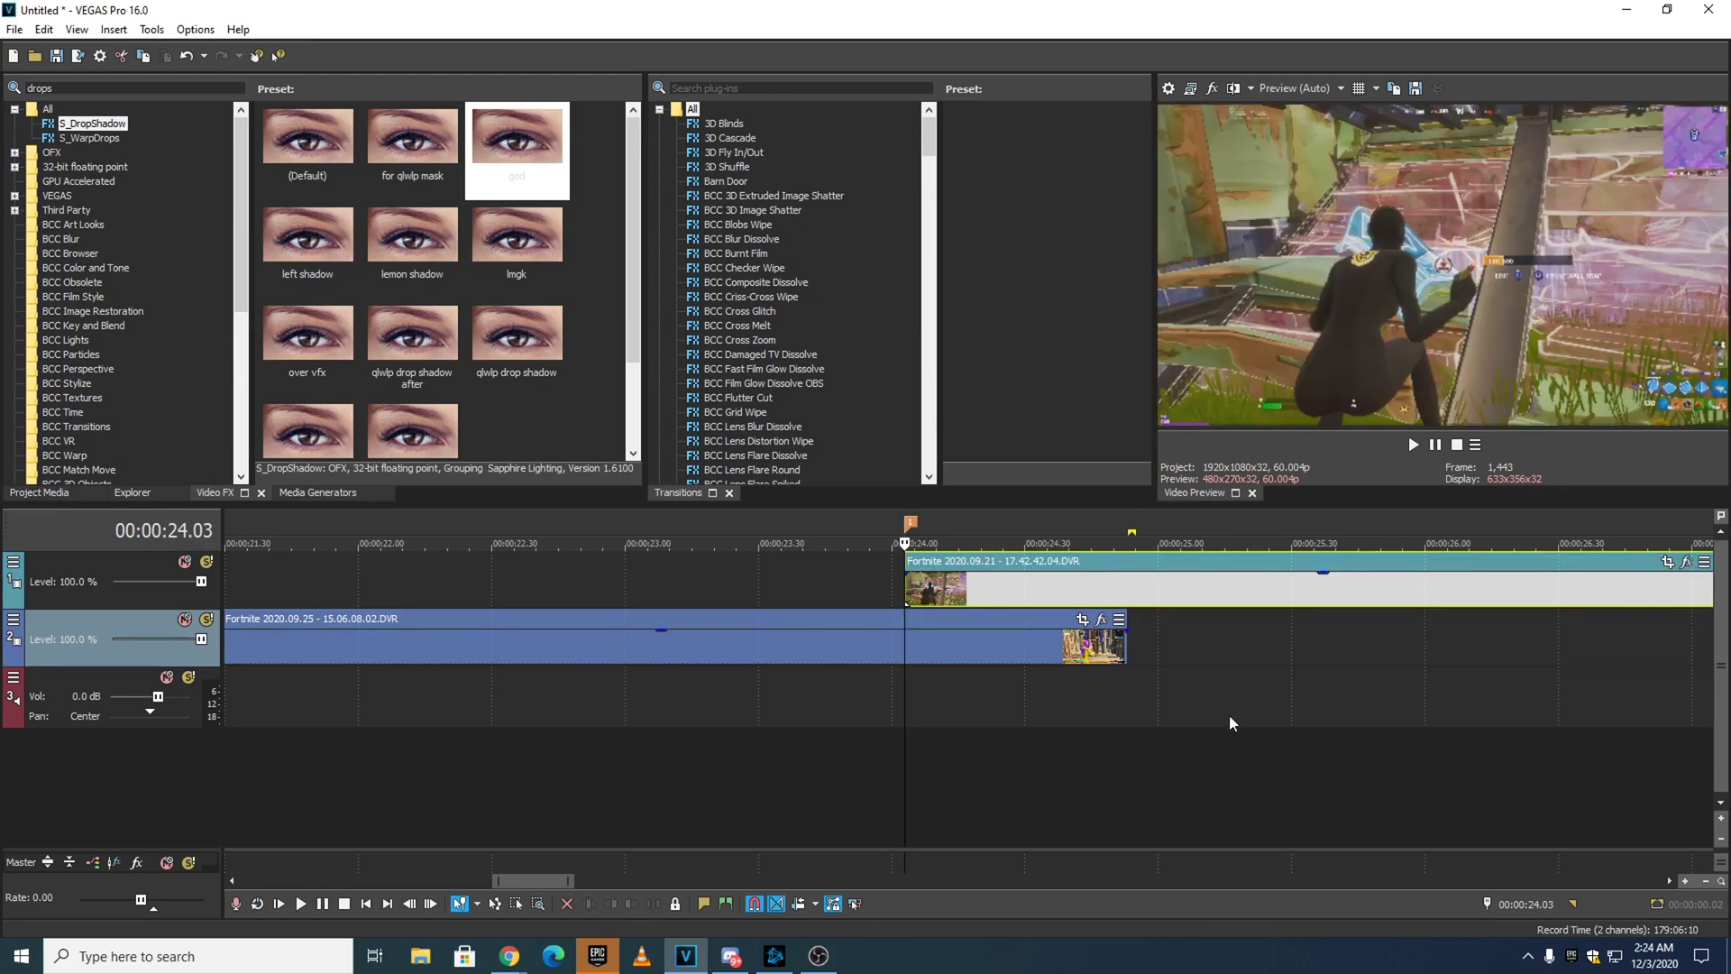
Split the upper clip at the end of the first clip, delete the marker and select the 50-frame overlapping segment.
{"action": "left_click", "coordinate": [1127, 587]}
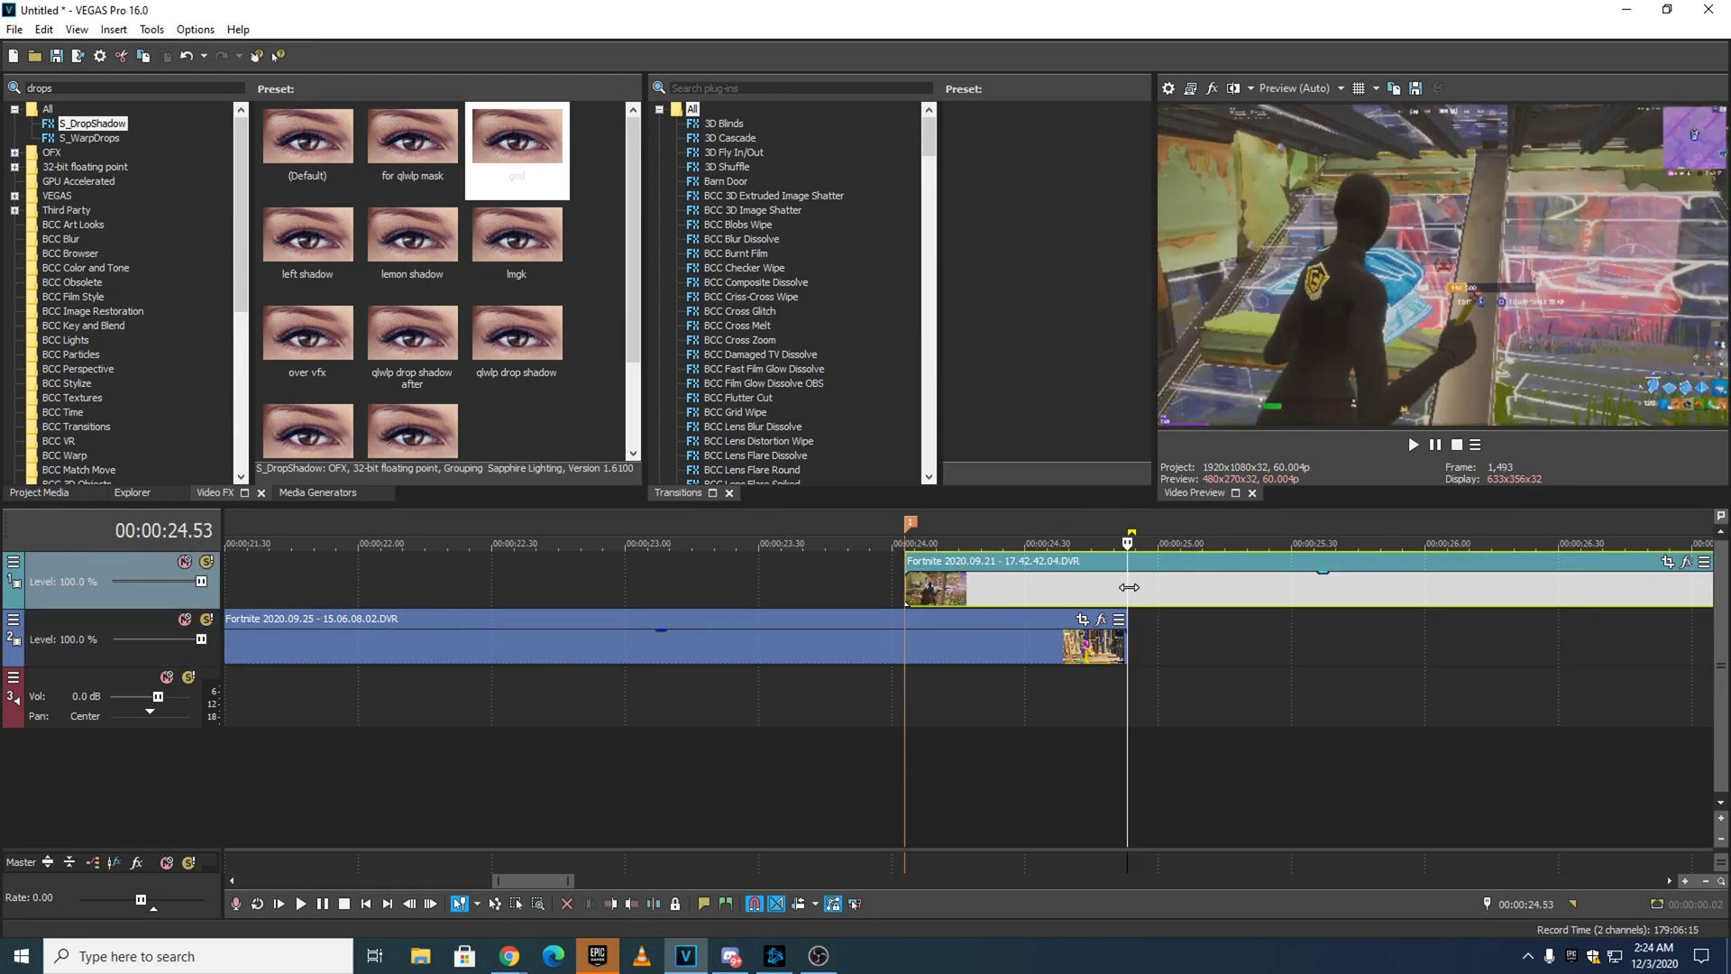
{"action": "key", "text": "s"}
{"action": "right_click", "coordinate": [910, 524]}
{"action": "left_click", "coordinate": [945, 586]}
{"action": "left_click", "coordinate": [1121, 588]}
{"action": "left_click", "coordinate": [993, 587]}
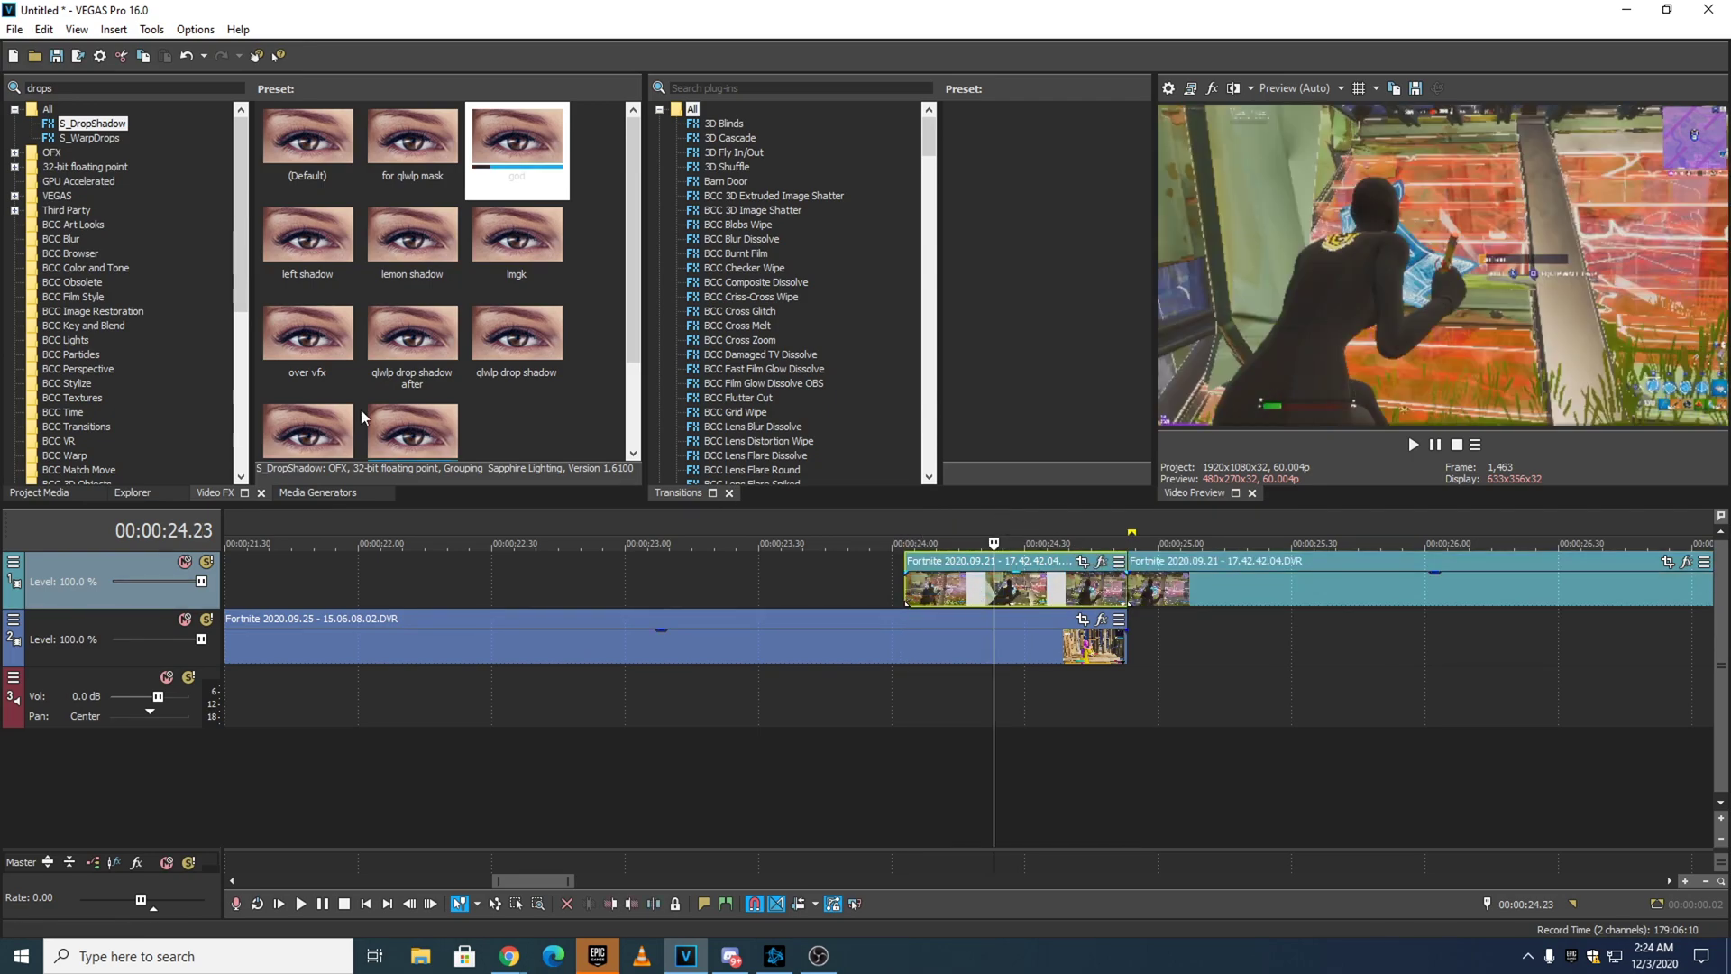
Search the video effects for "blurmo" and apply the S_BlurMoCurves preset TUT TRANS 2 to the overlapping segment on the upper track.
{"action": "double_click", "coordinate": [120, 90]}
{"action": "key", "text": "BackSpace"}
{"action": "type", "text": "blurmo"}
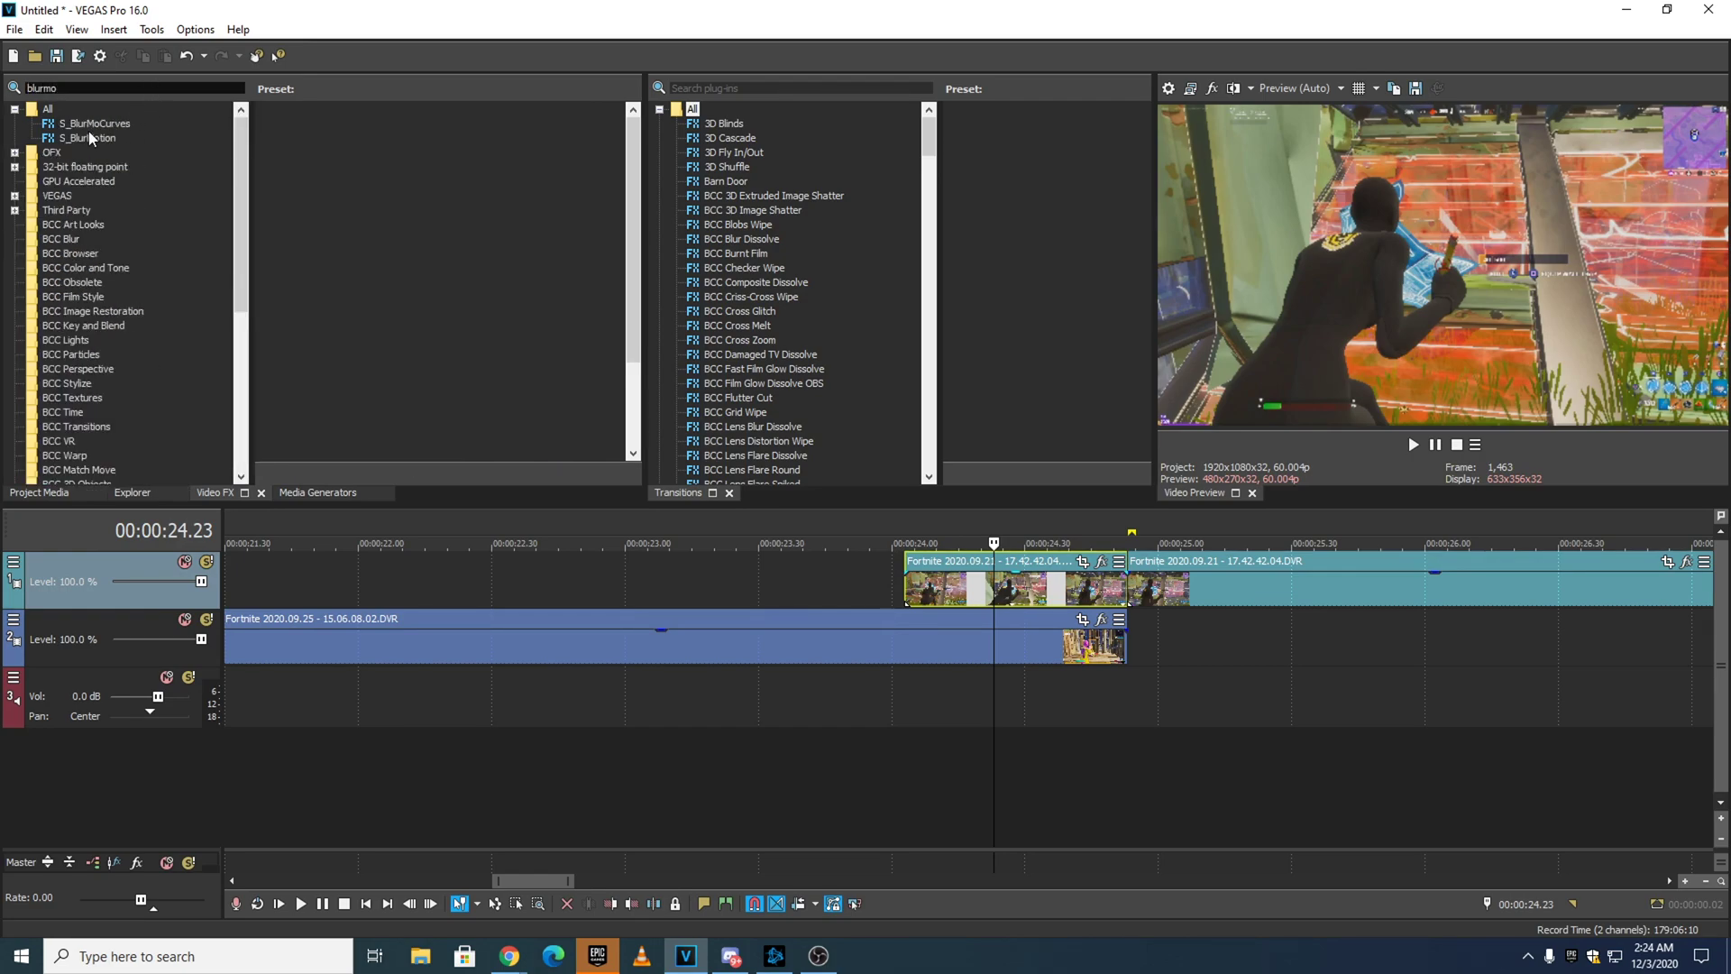
{"action": "left_click", "coordinate": [90, 124]}
{"action": "scroll", "coordinate": [519, 254], "scroll_direction": "down", "scroll_amount": 1}
{"action": "left_click_drag", "start_coordinate": [519, 253], "coordinate": [976, 557]}
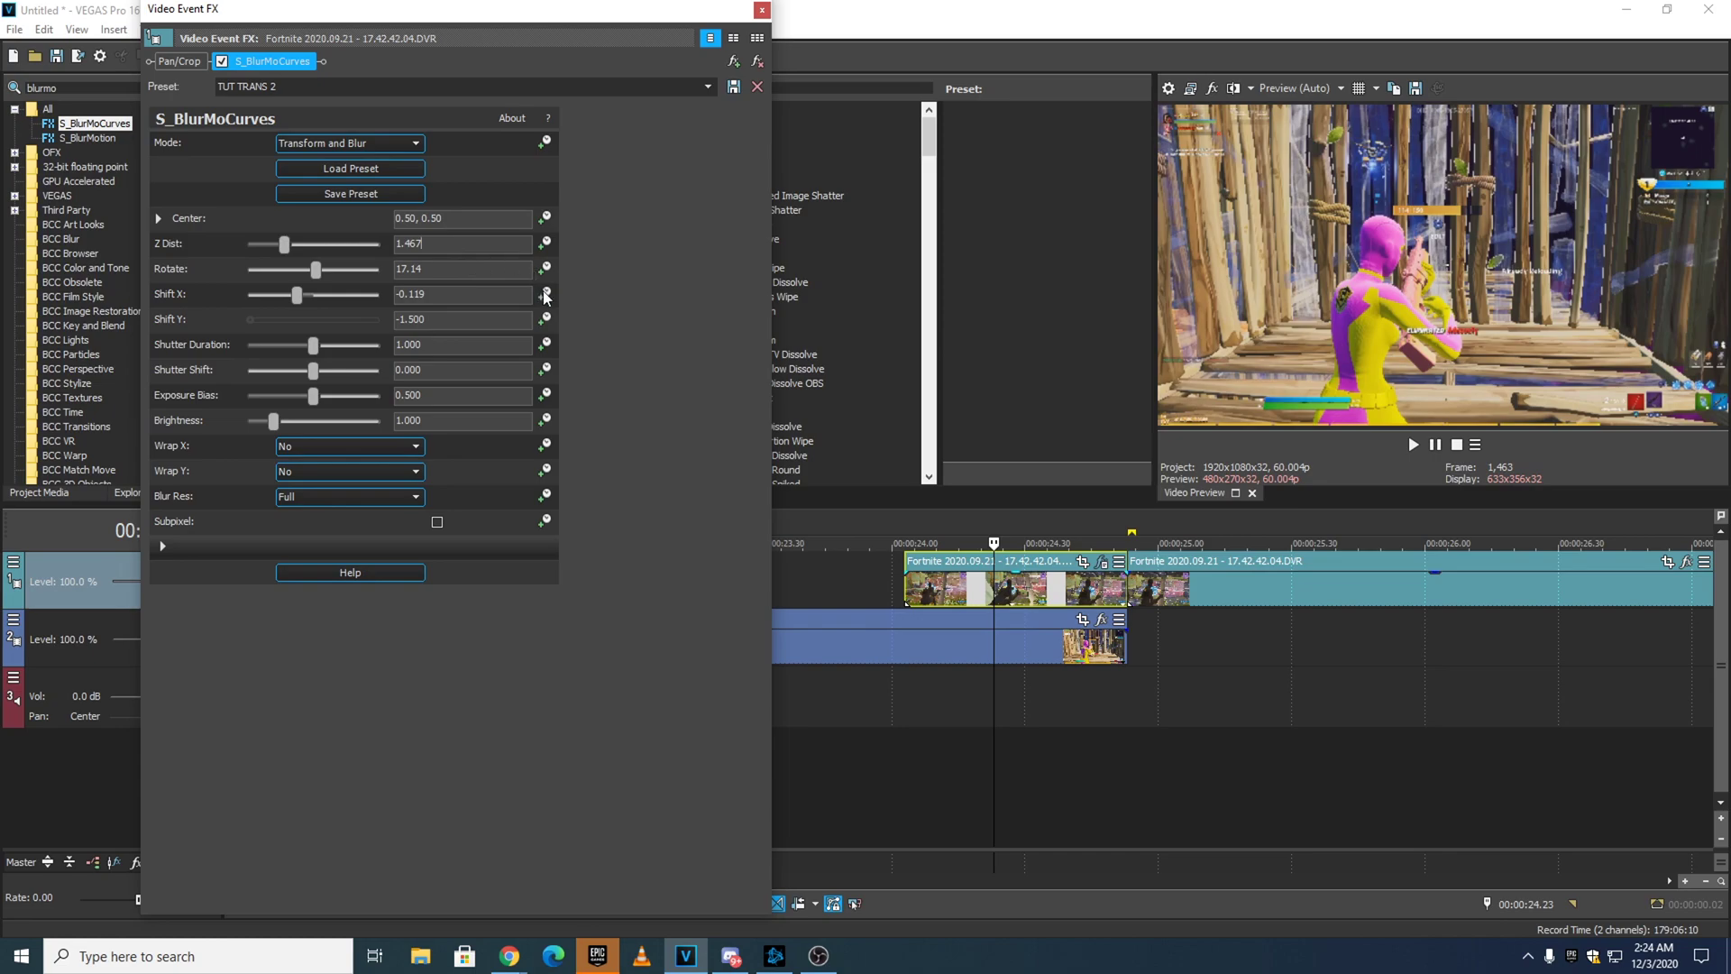
Enable keyframe animation for the Z Dist, Rotate, Shift X and Shift Y parameters of S_BlurMoCurves.
{"action": "left_click", "coordinate": [546, 247]}
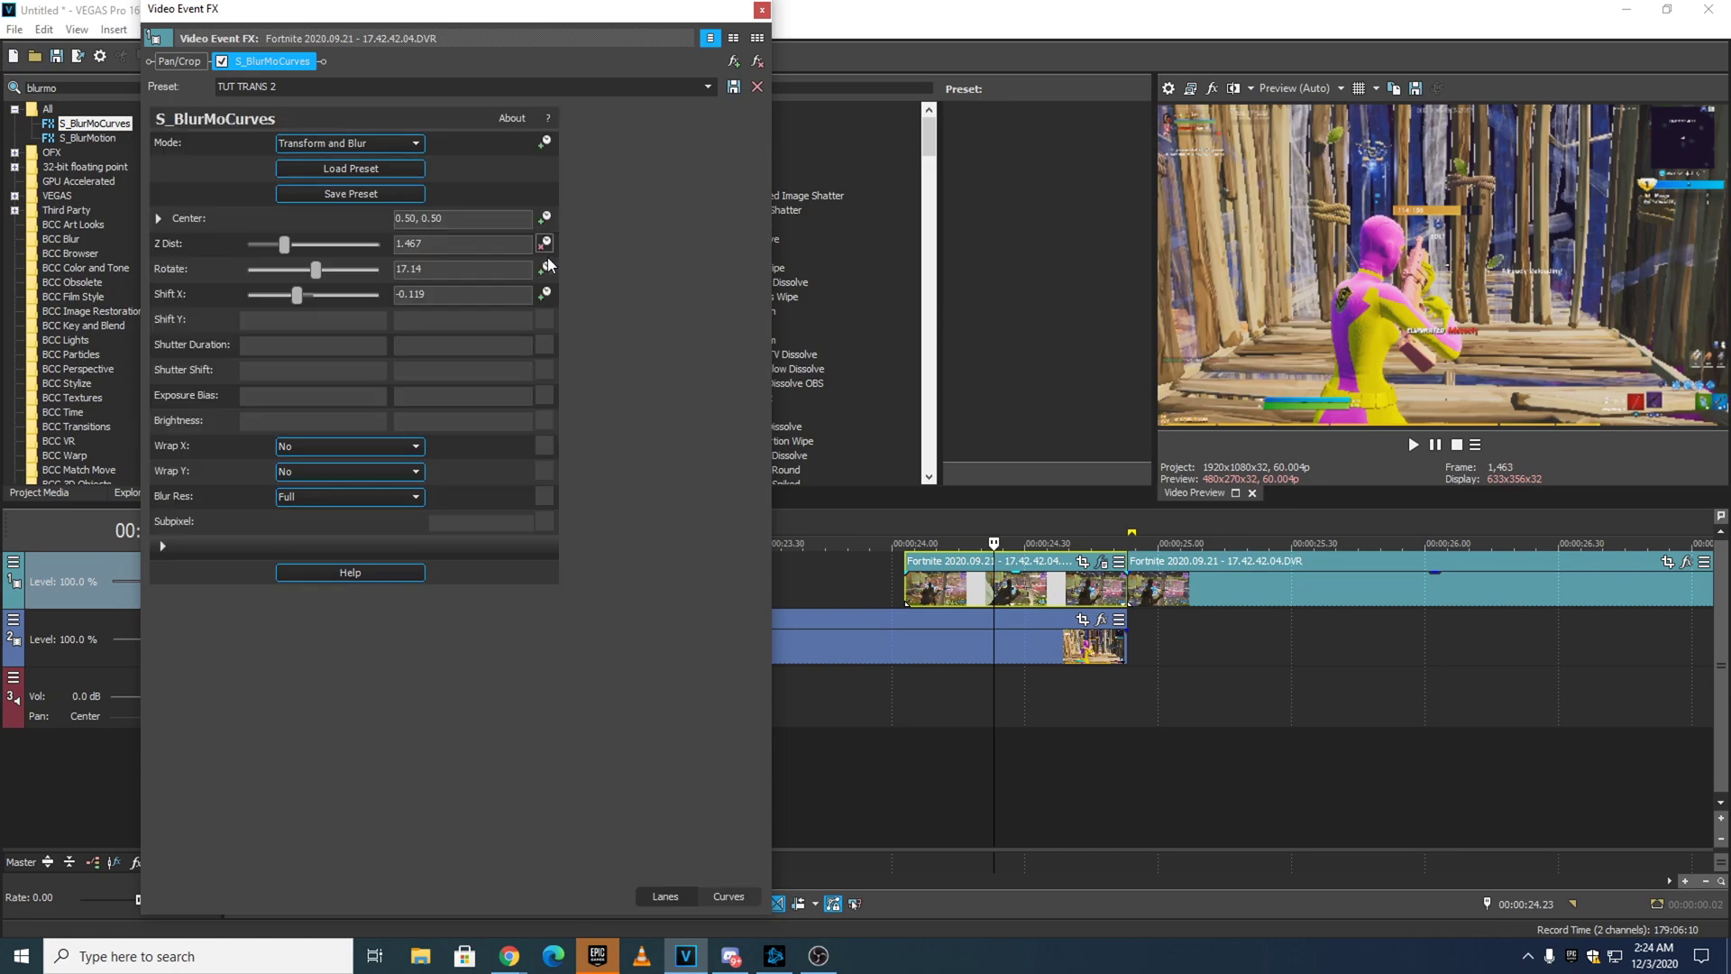
{"action": "left_click", "coordinate": [547, 271]}
{"action": "left_click", "coordinate": [546, 295]}
{"action": "left_click", "coordinate": [546, 320]}
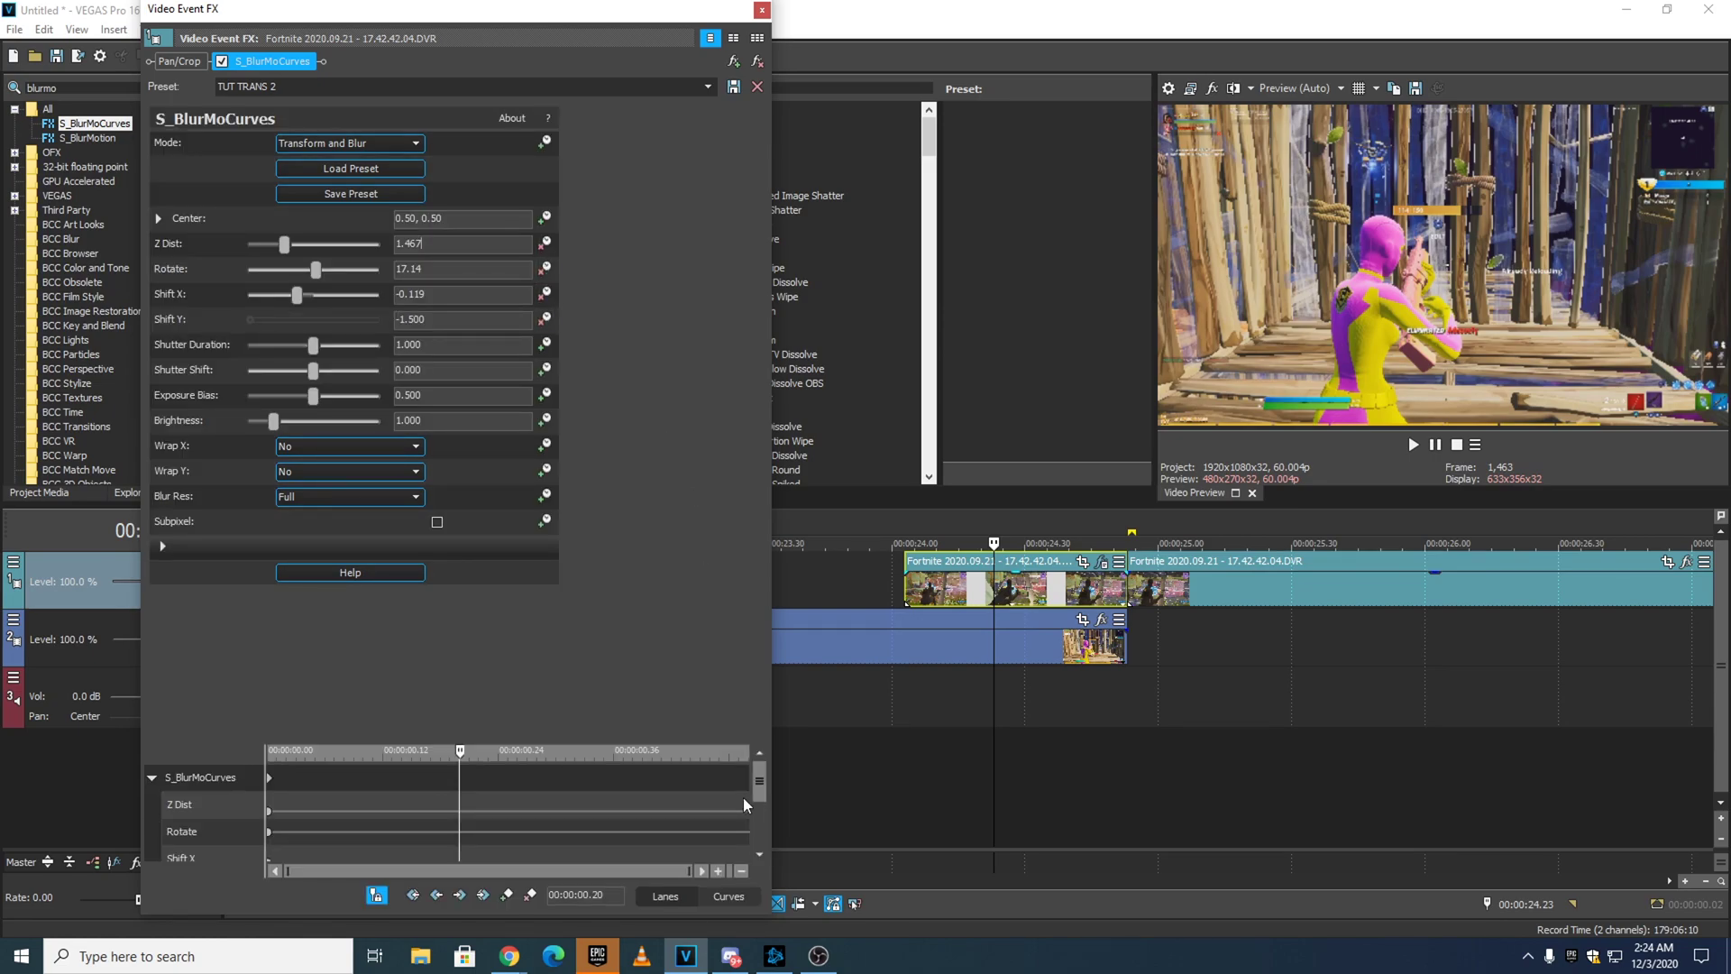
Set the starting Rotate keyframe to Smooth Fade and the starting Shift X keyframe to Slow Fade.
{"action": "scroll", "coordinate": [689, 792], "scroll_direction": "down", "scroll_amount": 2}
{"action": "scroll", "coordinate": [750, 830], "scroll_direction": "up", "scroll_amount": 2}
{"action": "left_click", "coordinate": [271, 831]}
{"action": "right_click", "coordinate": [271, 830]}
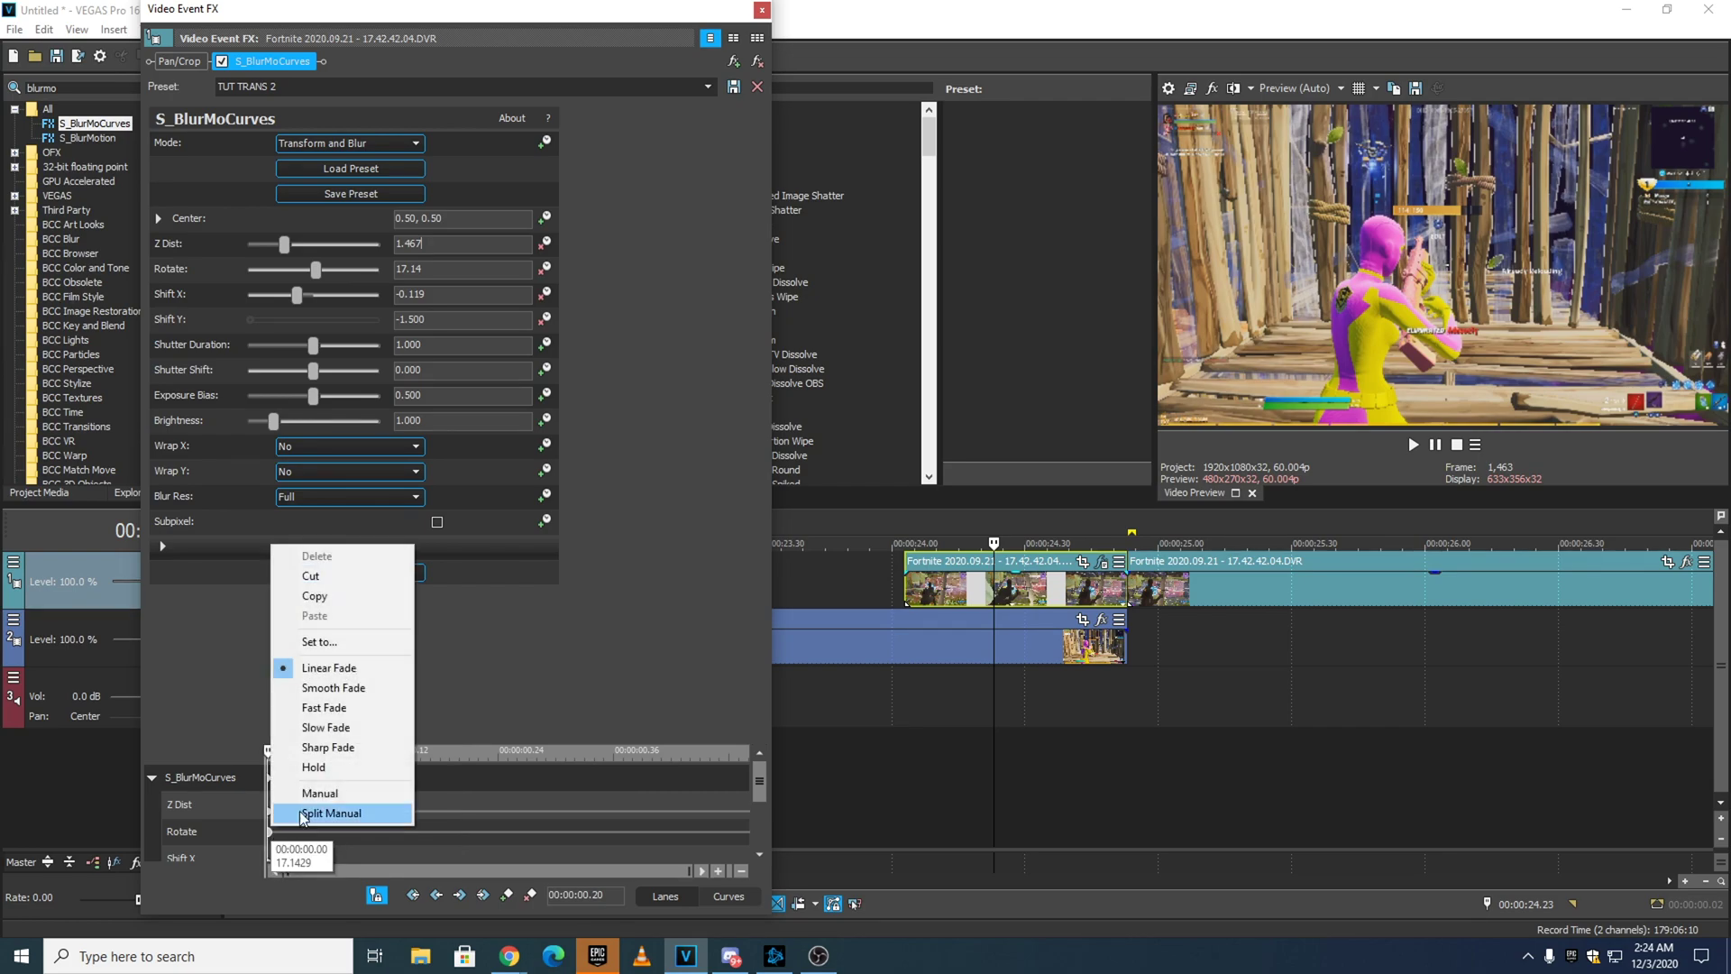
{"action": "left_click", "coordinate": [334, 687]}
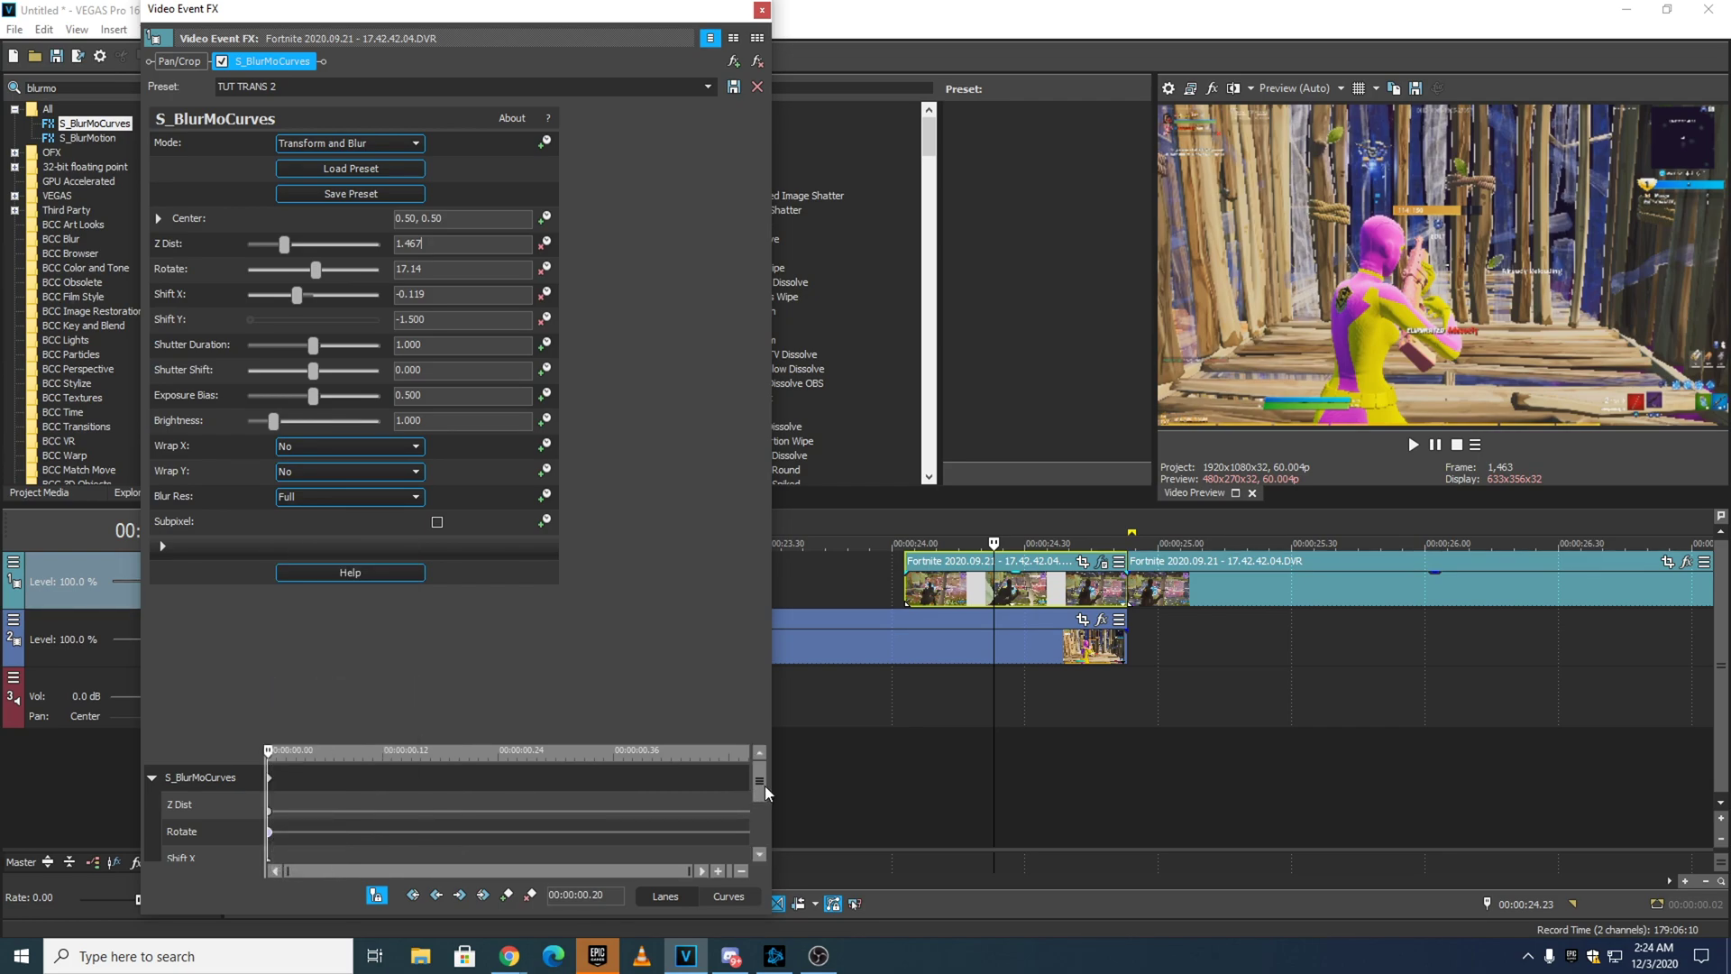
{"action": "left_click_drag", "start_coordinate": [764, 786], "coordinate": [761, 808]}
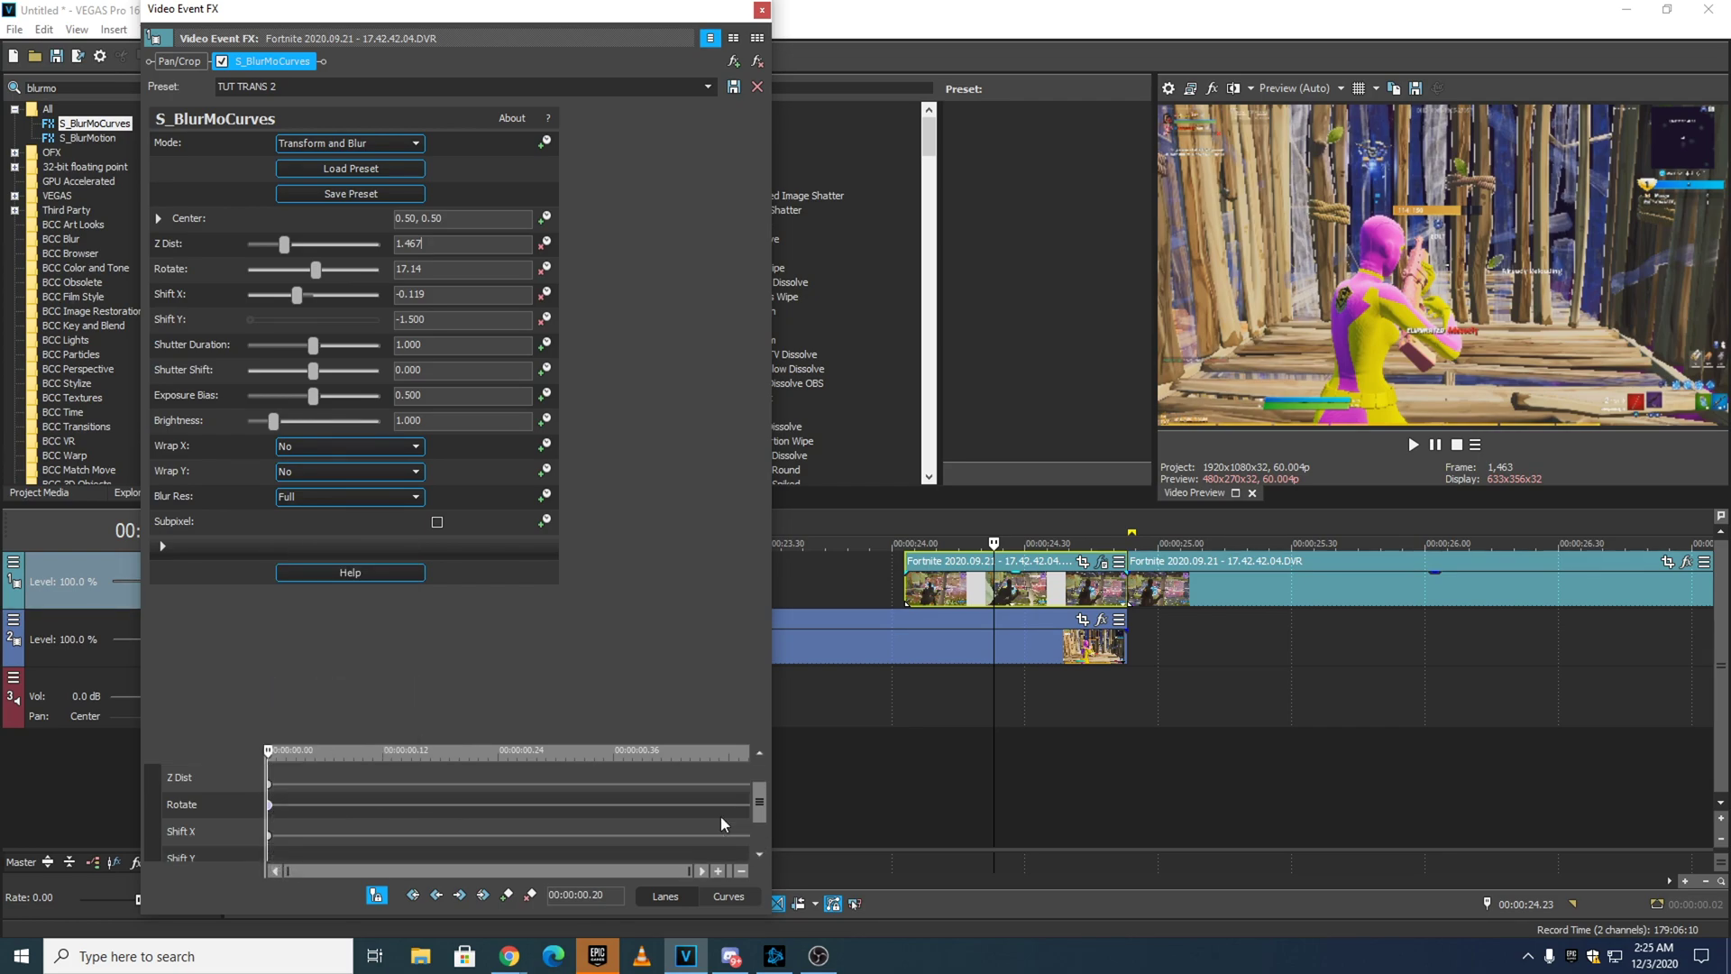
{"action": "right_click", "coordinate": [271, 835]}
{"action": "left_click", "coordinate": [341, 737]}
{"action": "left_click_drag", "start_coordinate": [763, 804], "coordinate": [770, 838]}
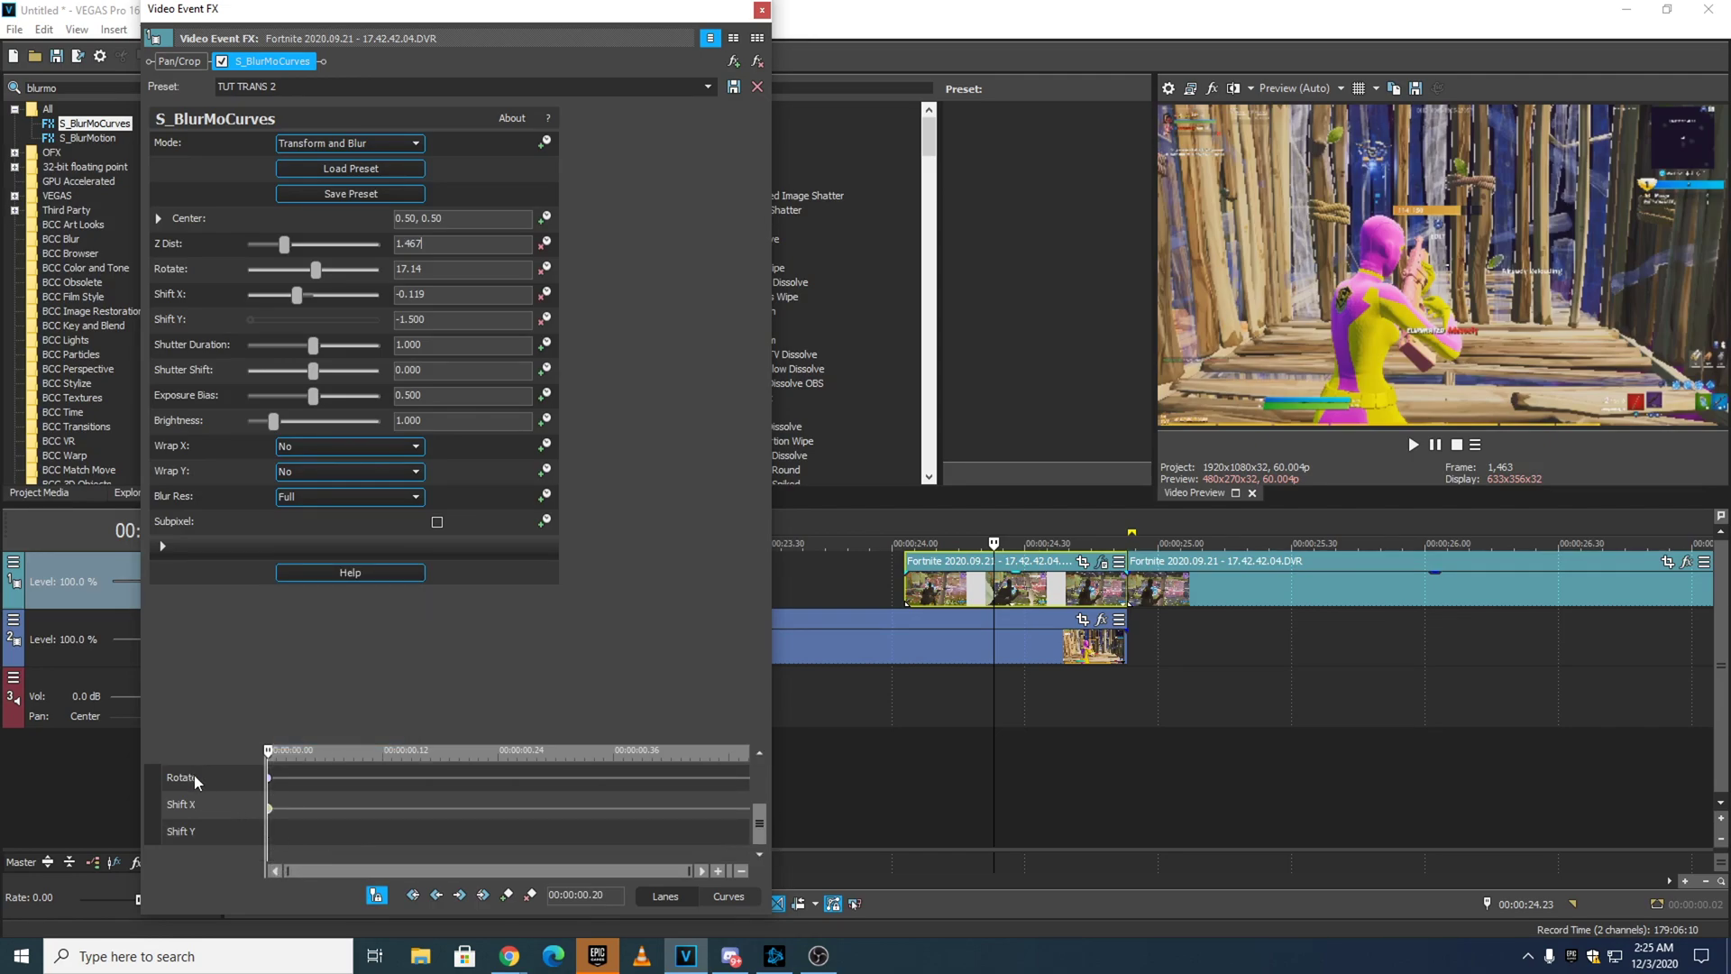
Give the starting Shift Y keyframe a Smooth Fade and set its value to -1.500.
{"action": "left_click", "coordinate": [275, 756]}
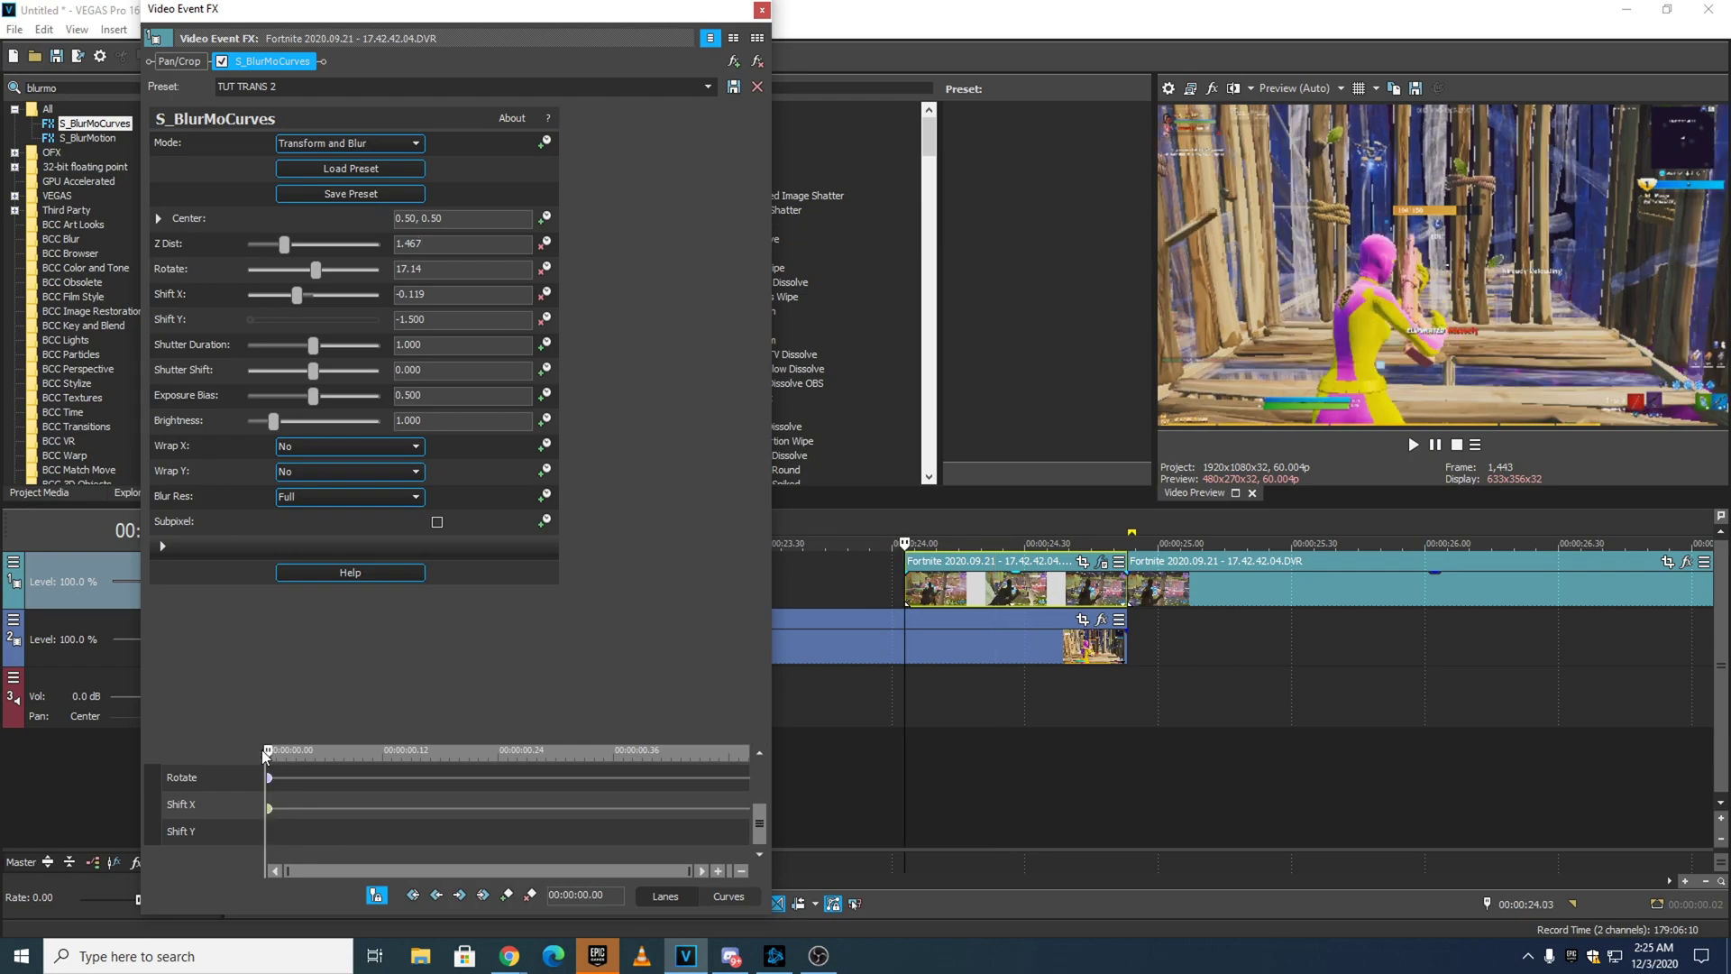
{"action": "left_click", "coordinate": [251, 319]}
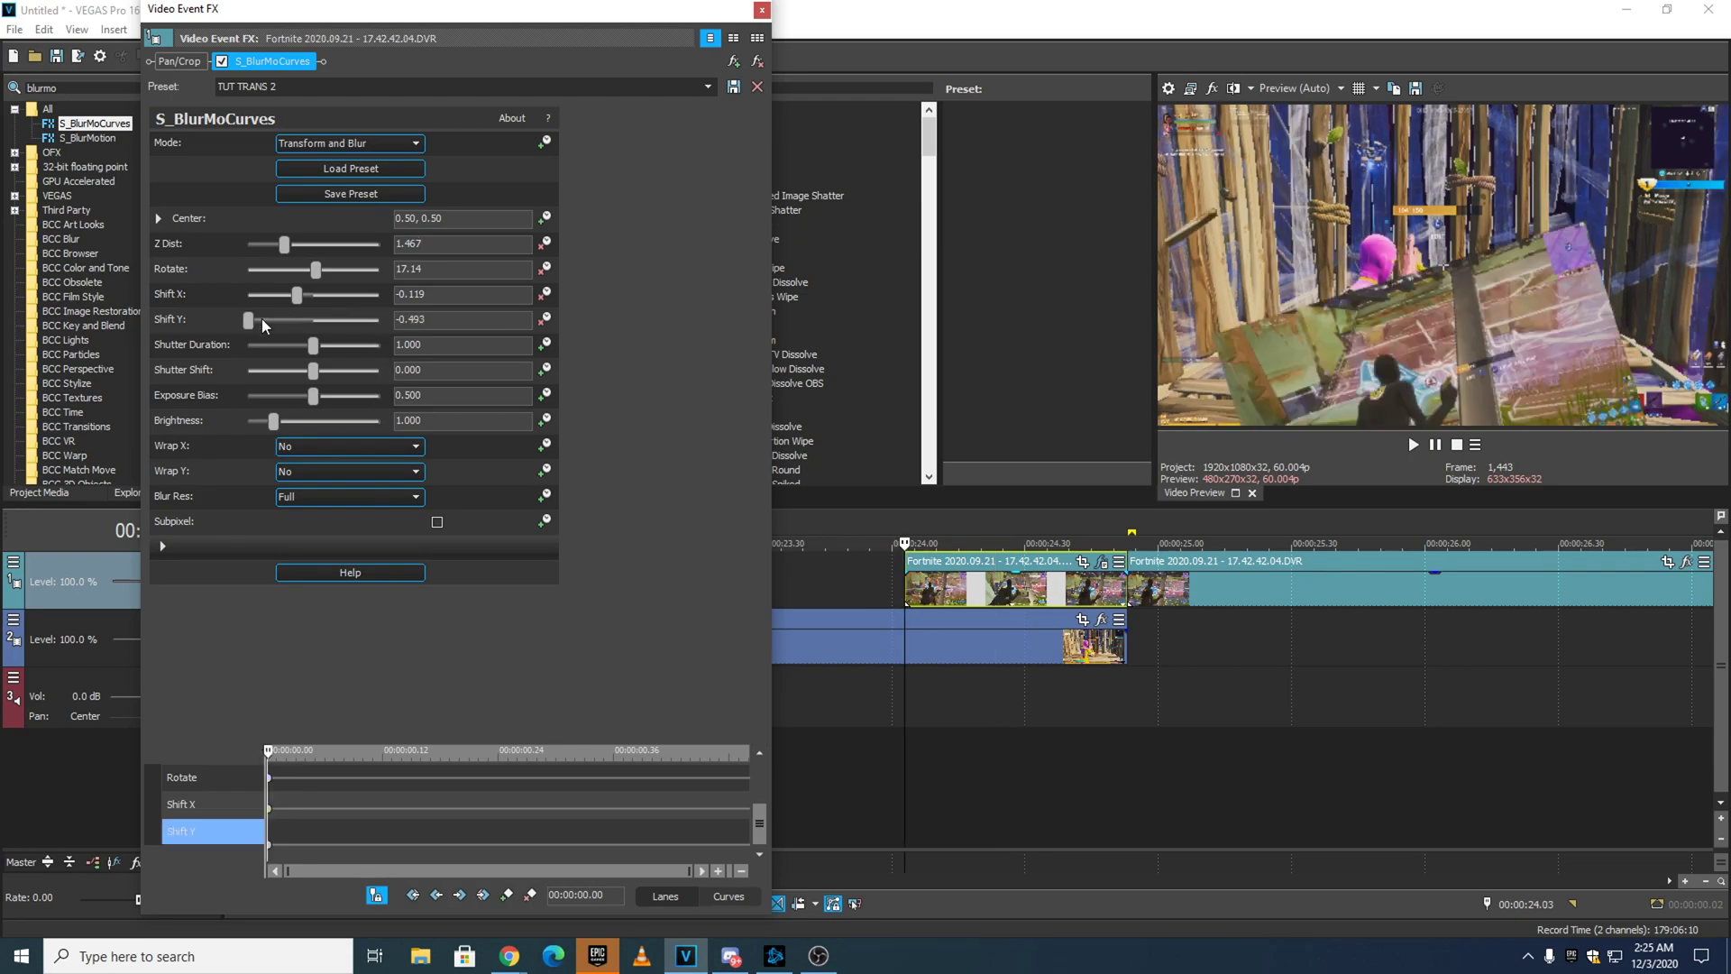
{"action": "left_click_drag", "start_coordinate": [289, 319], "coordinate": [315, 328]}
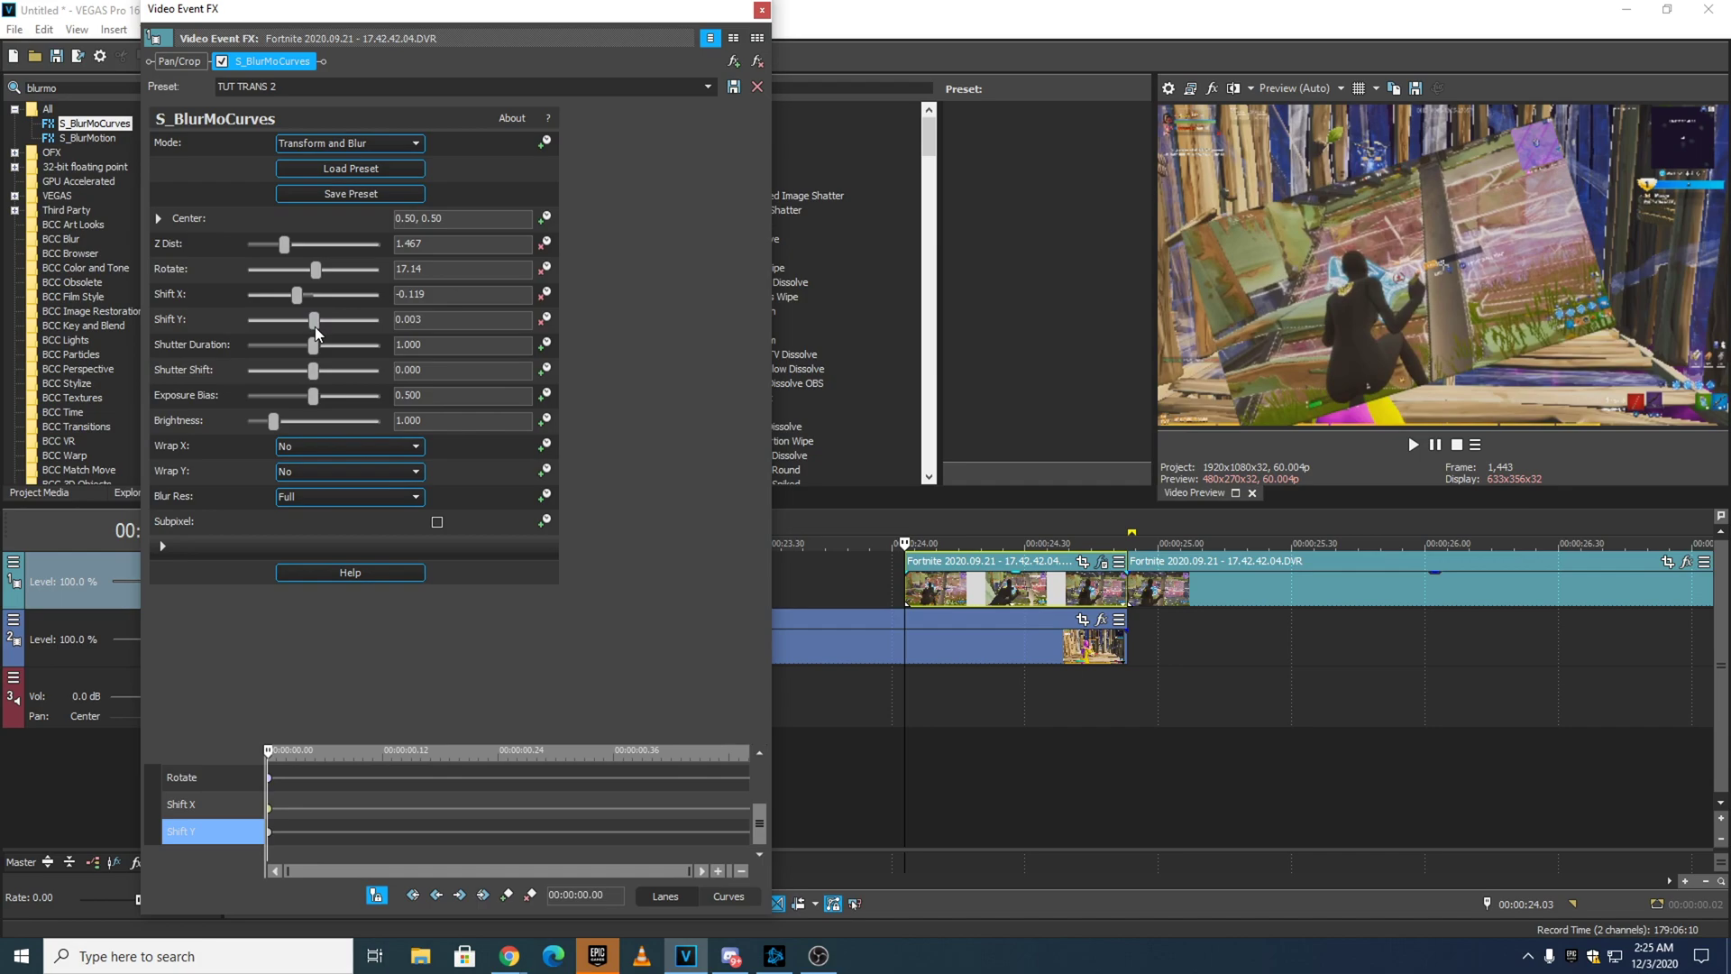
{"action": "right_click", "coordinate": [269, 834]}
{"action": "left_click", "coordinate": [334, 696]}
{"action": "double_click", "coordinate": [270, 833]}
{"action": "key", "text": "Tab"}
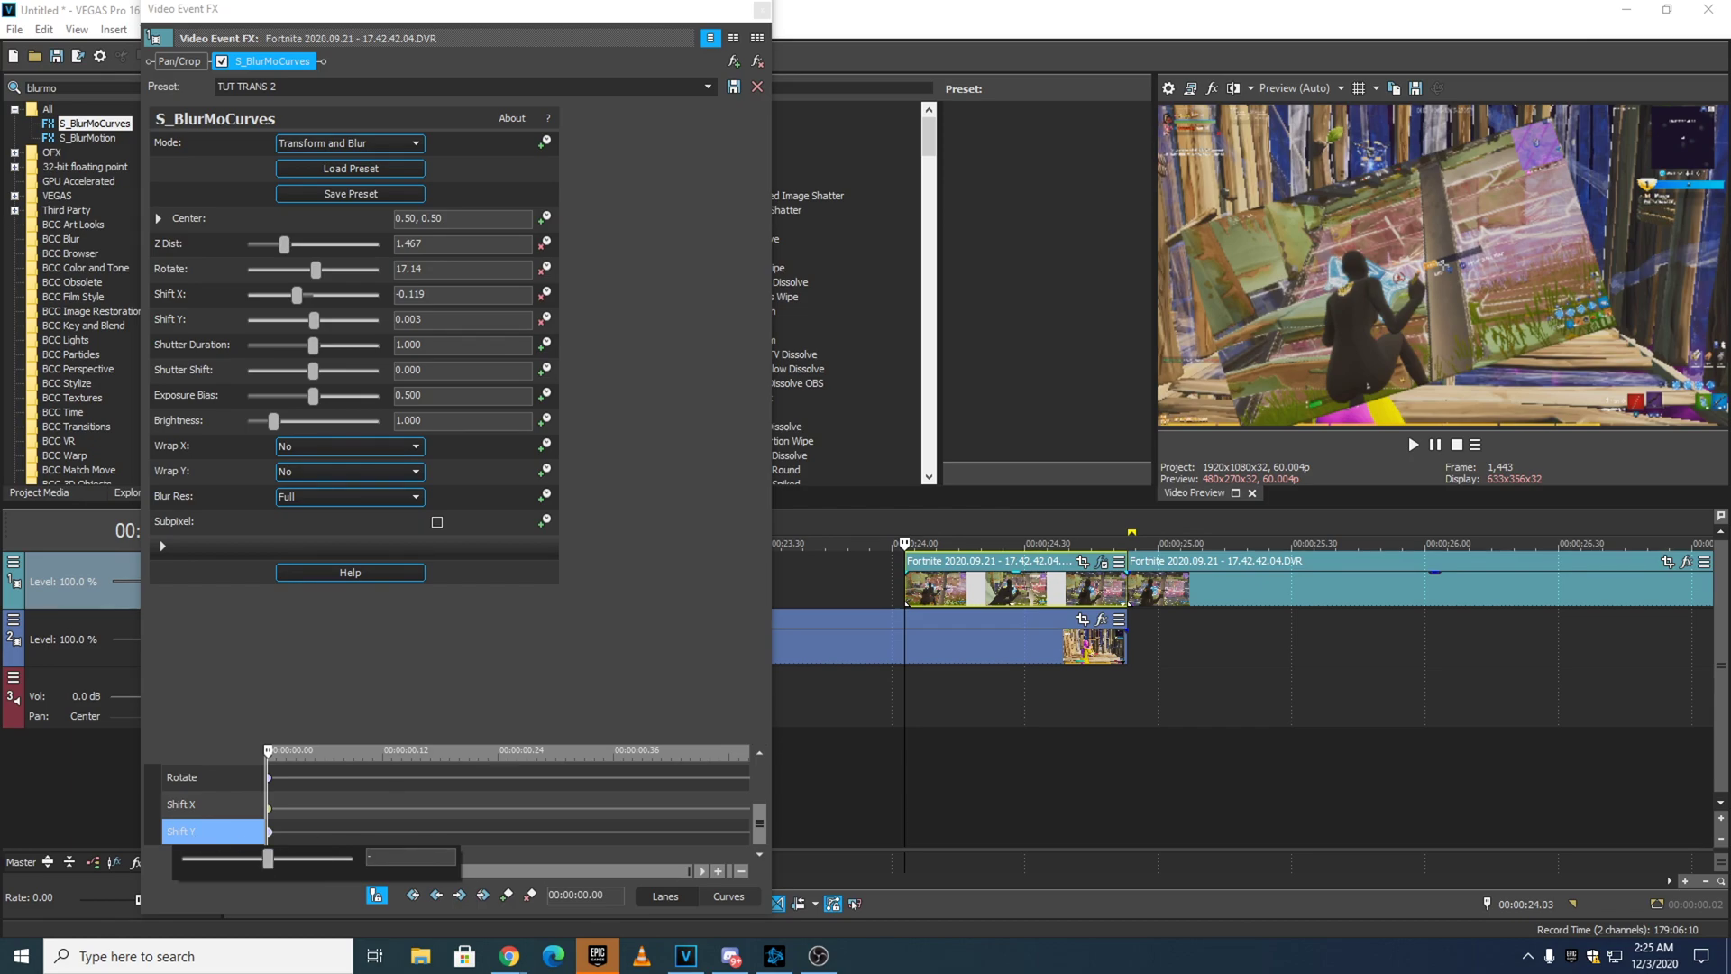
{"action": "key", "text": "Return"}
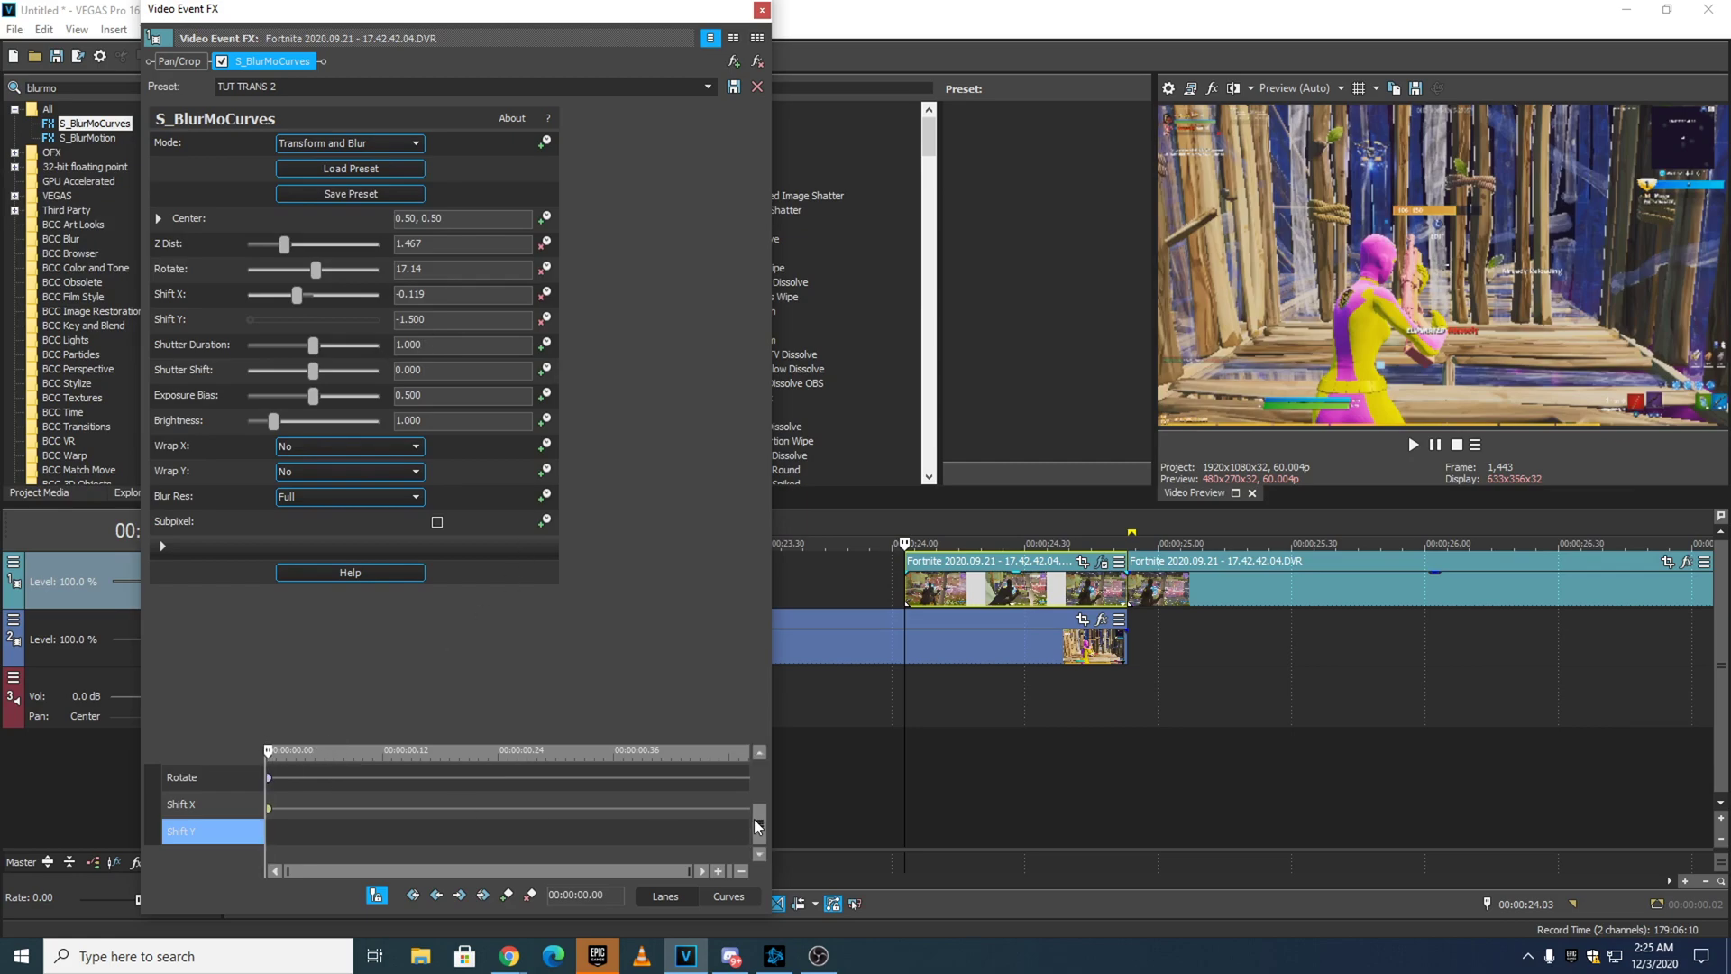
Add Z Dist keyframes at 00:00:00.36 and 00:00:00.41, and set the one at 00:00:00.41 to Slow Fade.
{"action": "mouse_move", "coordinate": [757, 820]}
{"action": "left_mouse_down"}
{"action": "mouse_move", "coordinate": [760, 798]}
{"action": "mouse_move", "coordinate": [762, 840]}
{"action": "mouse_move", "coordinate": [759, 788]}
{"action": "left_mouse_up"}
{"action": "left_click", "coordinate": [269, 811]}
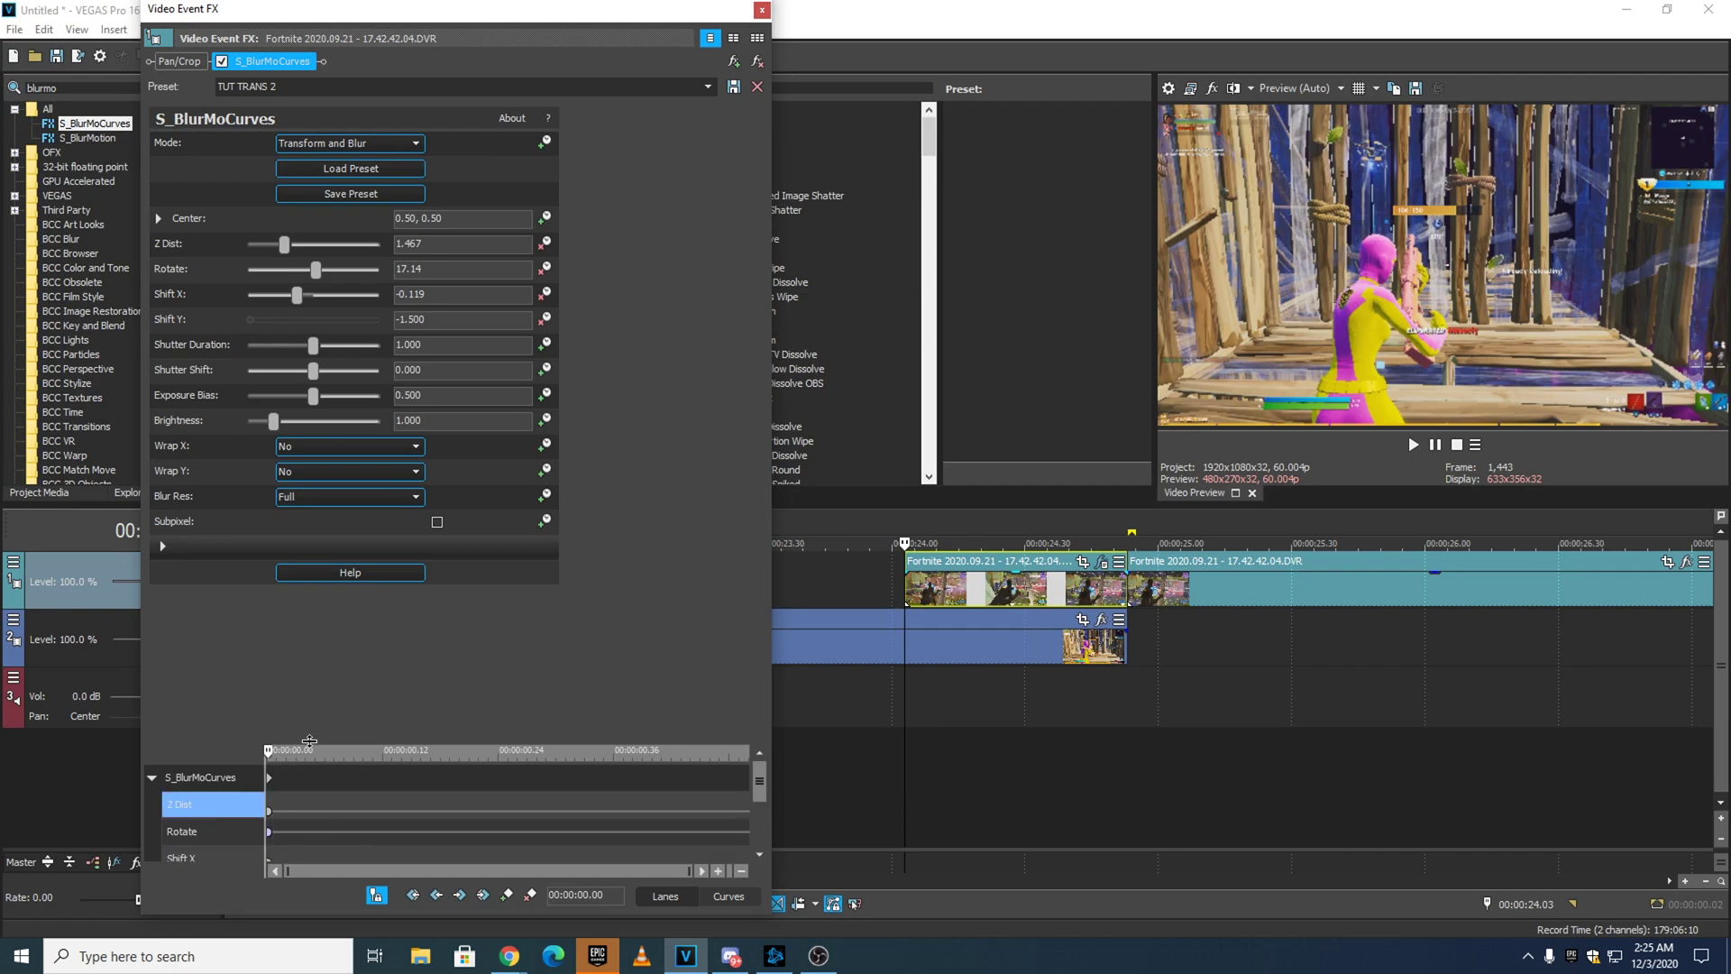
{"action": "left_click_drag", "start_coordinate": [268, 773], "coordinate": [611, 779]}
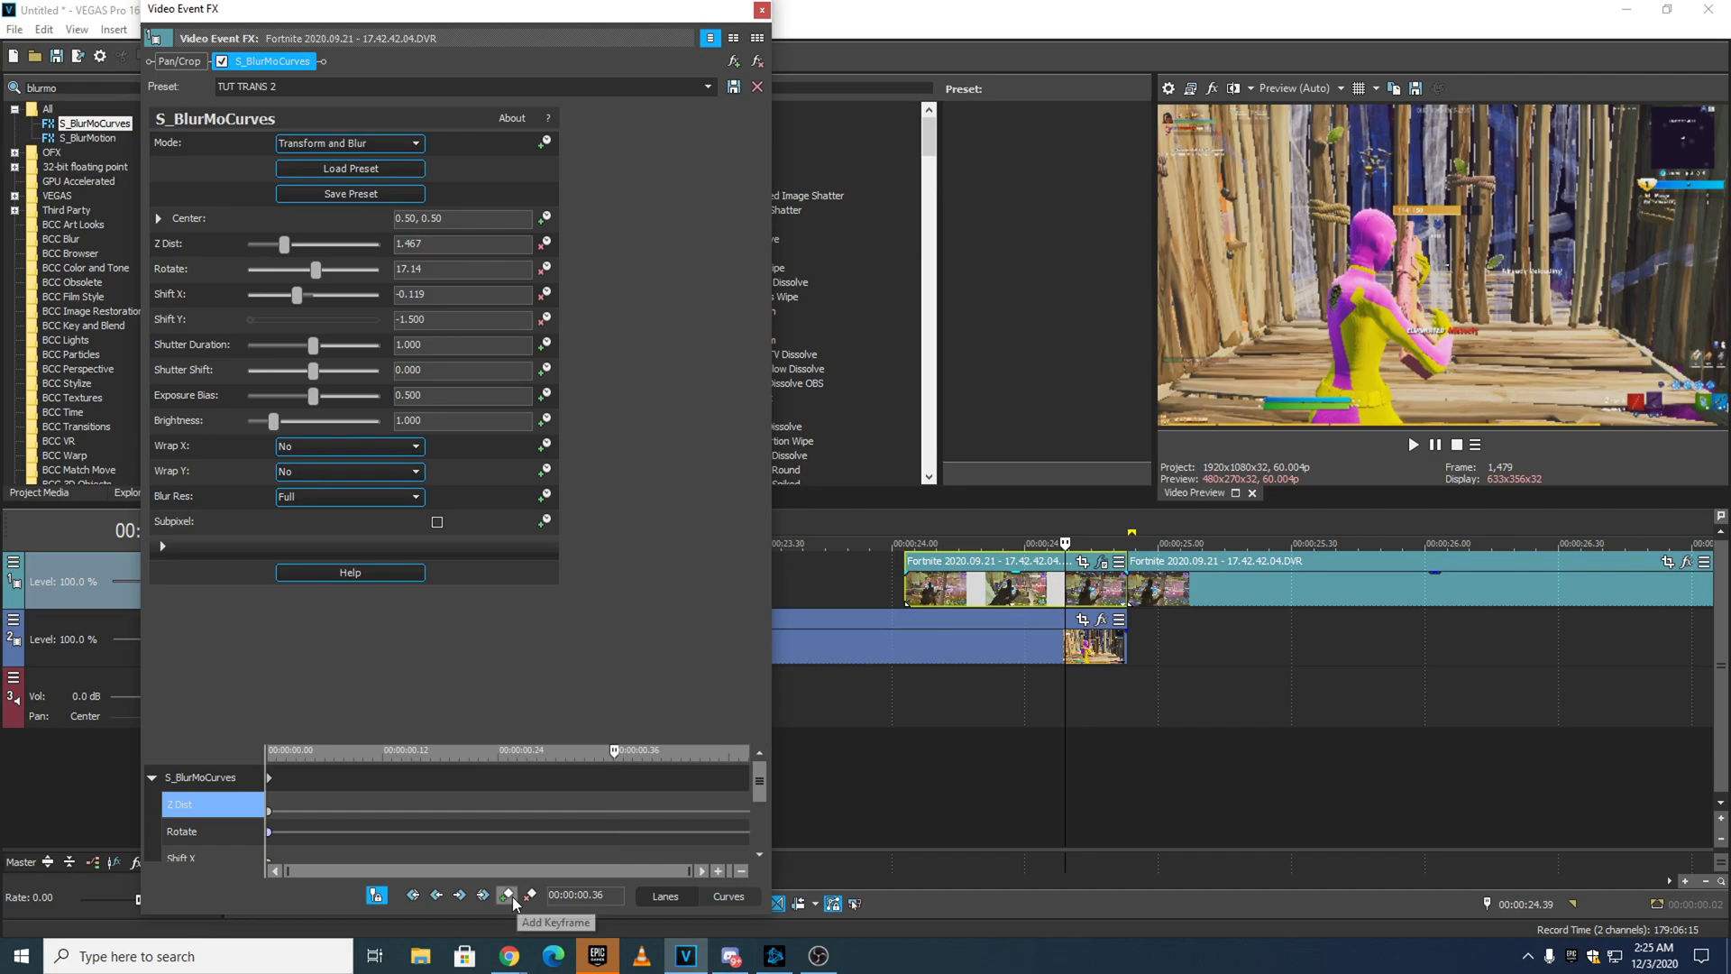
{"action": "left_click", "coordinate": [505, 897]}
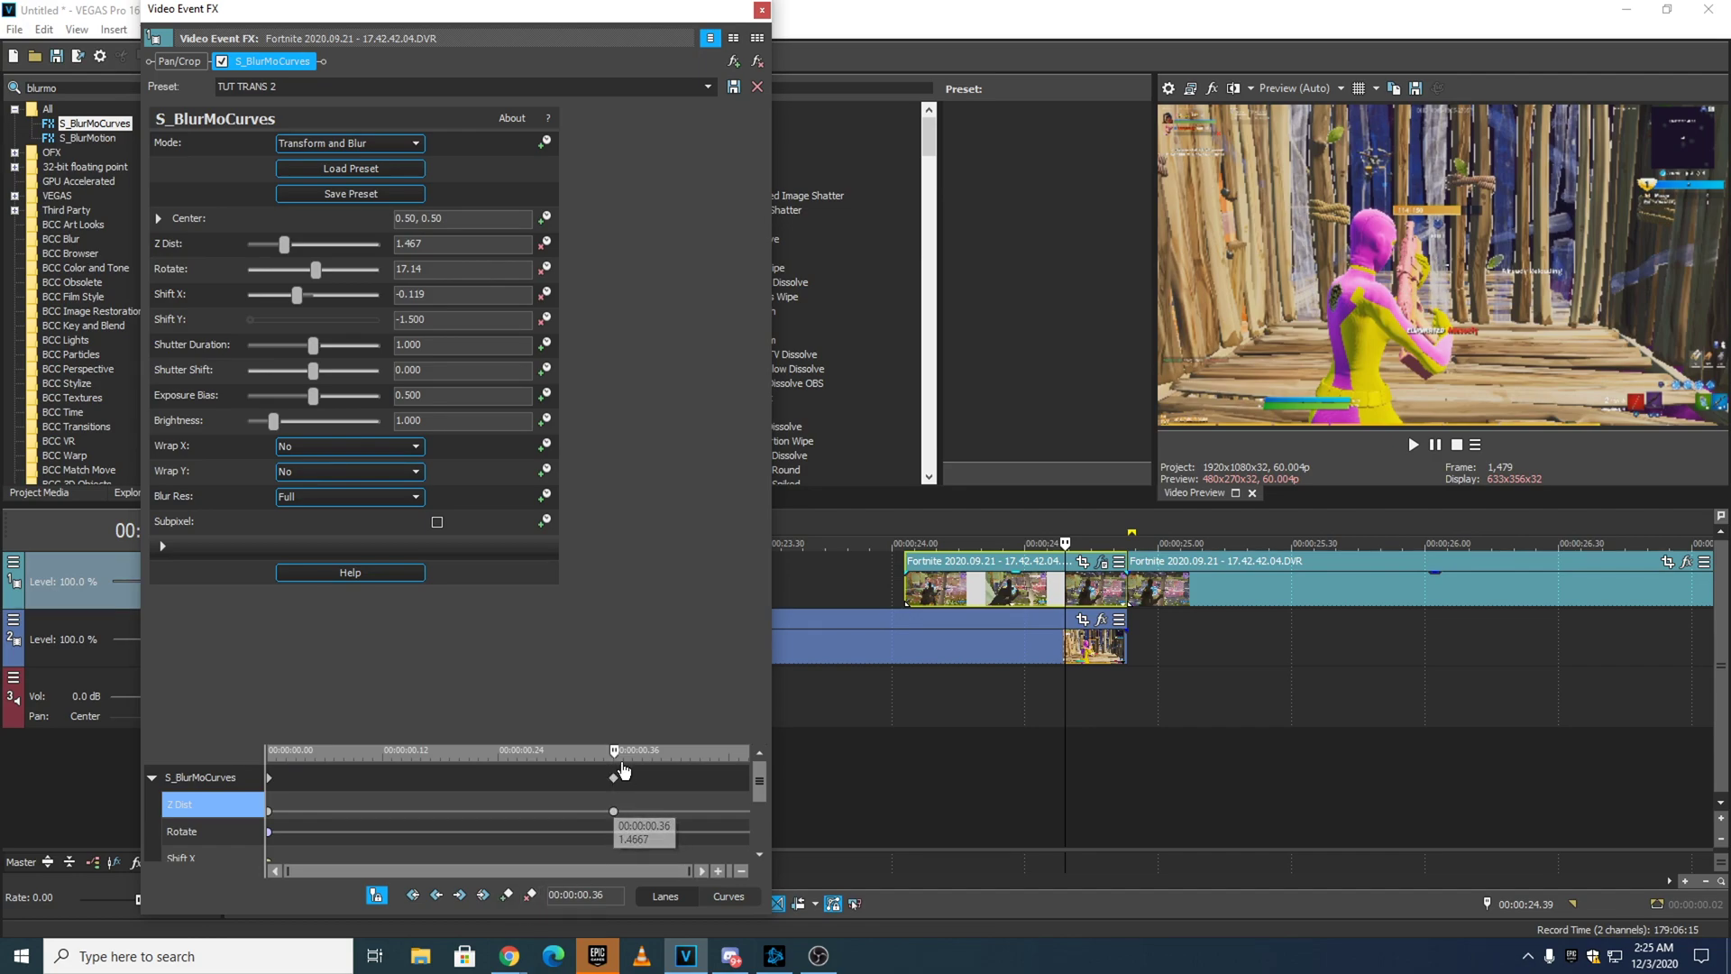
{"action": "left_click_drag", "start_coordinate": [616, 756], "coordinate": [661, 762]}
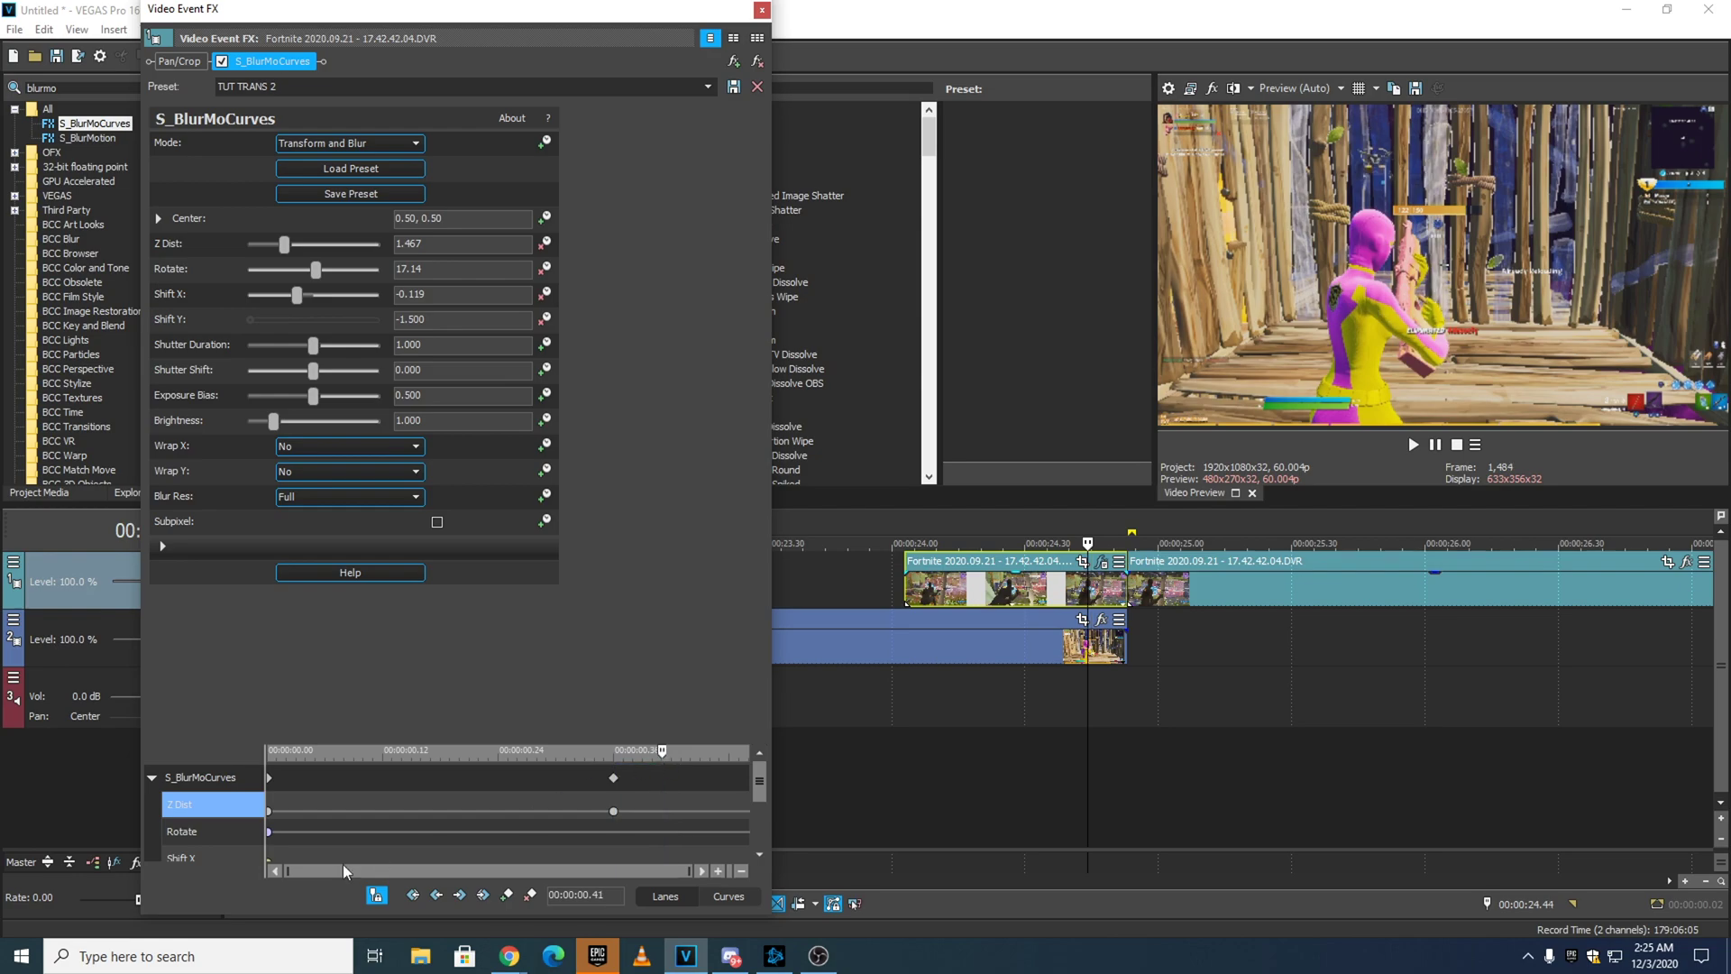
{"action": "left_click", "coordinate": [505, 894]}
{"action": "right_click", "coordinate": [661, 812]}
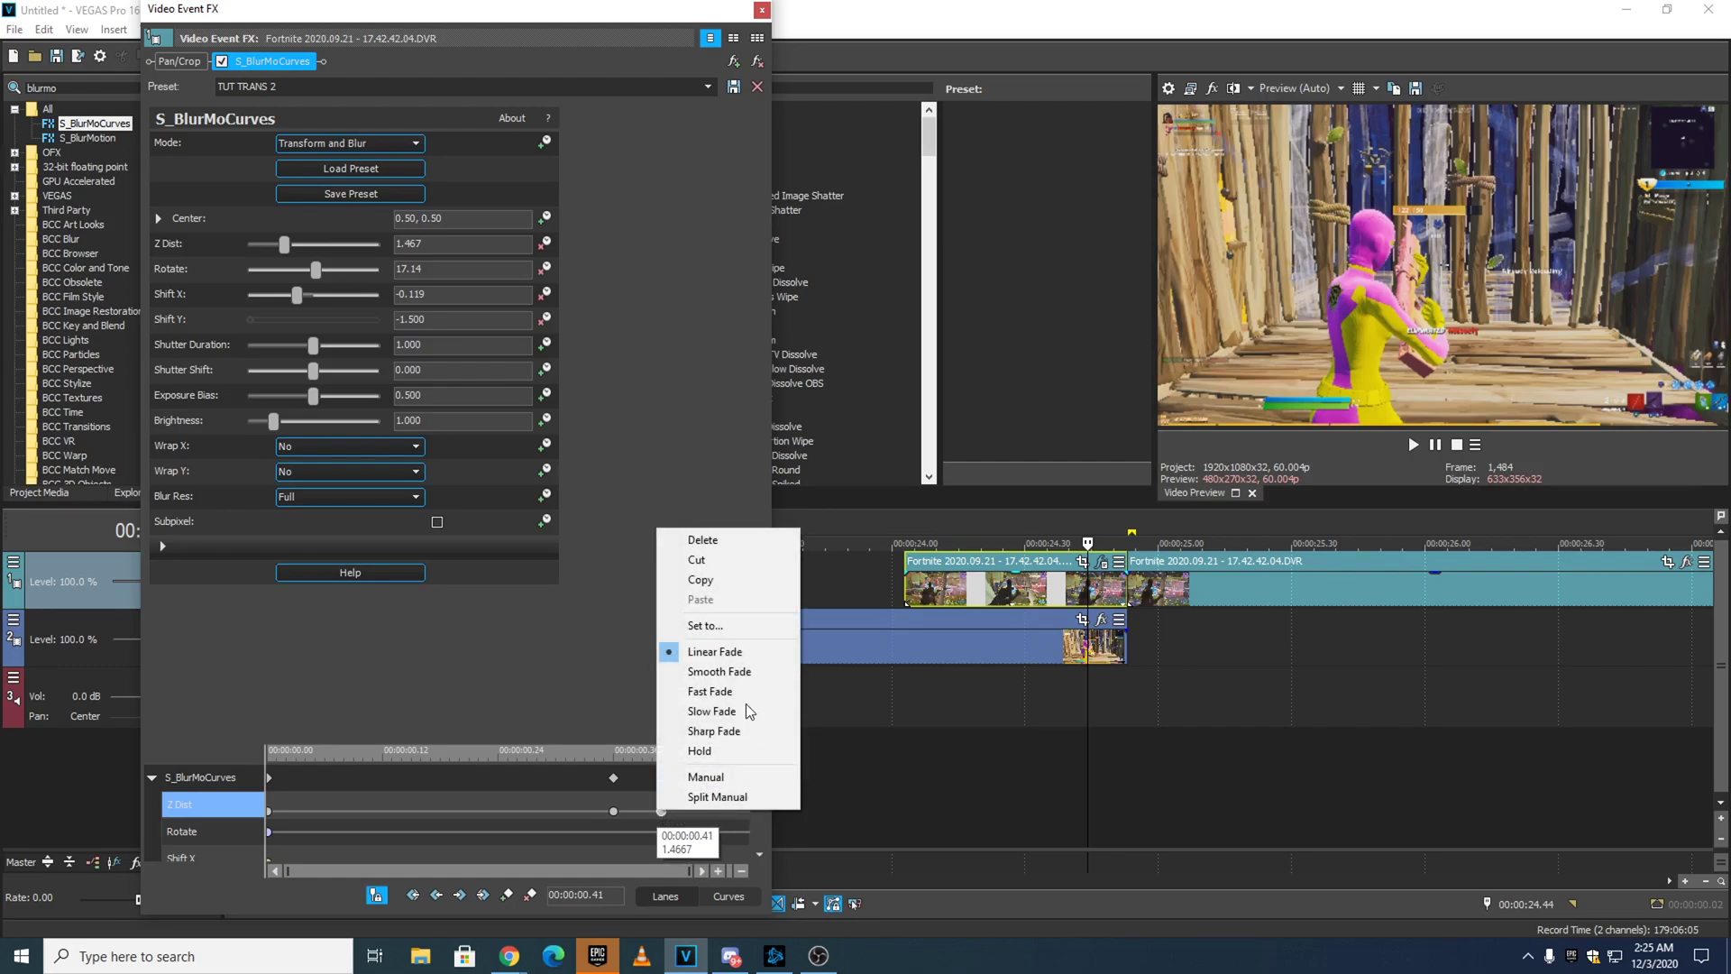
{"action": "left_click", "coordinate": [704, 712]}
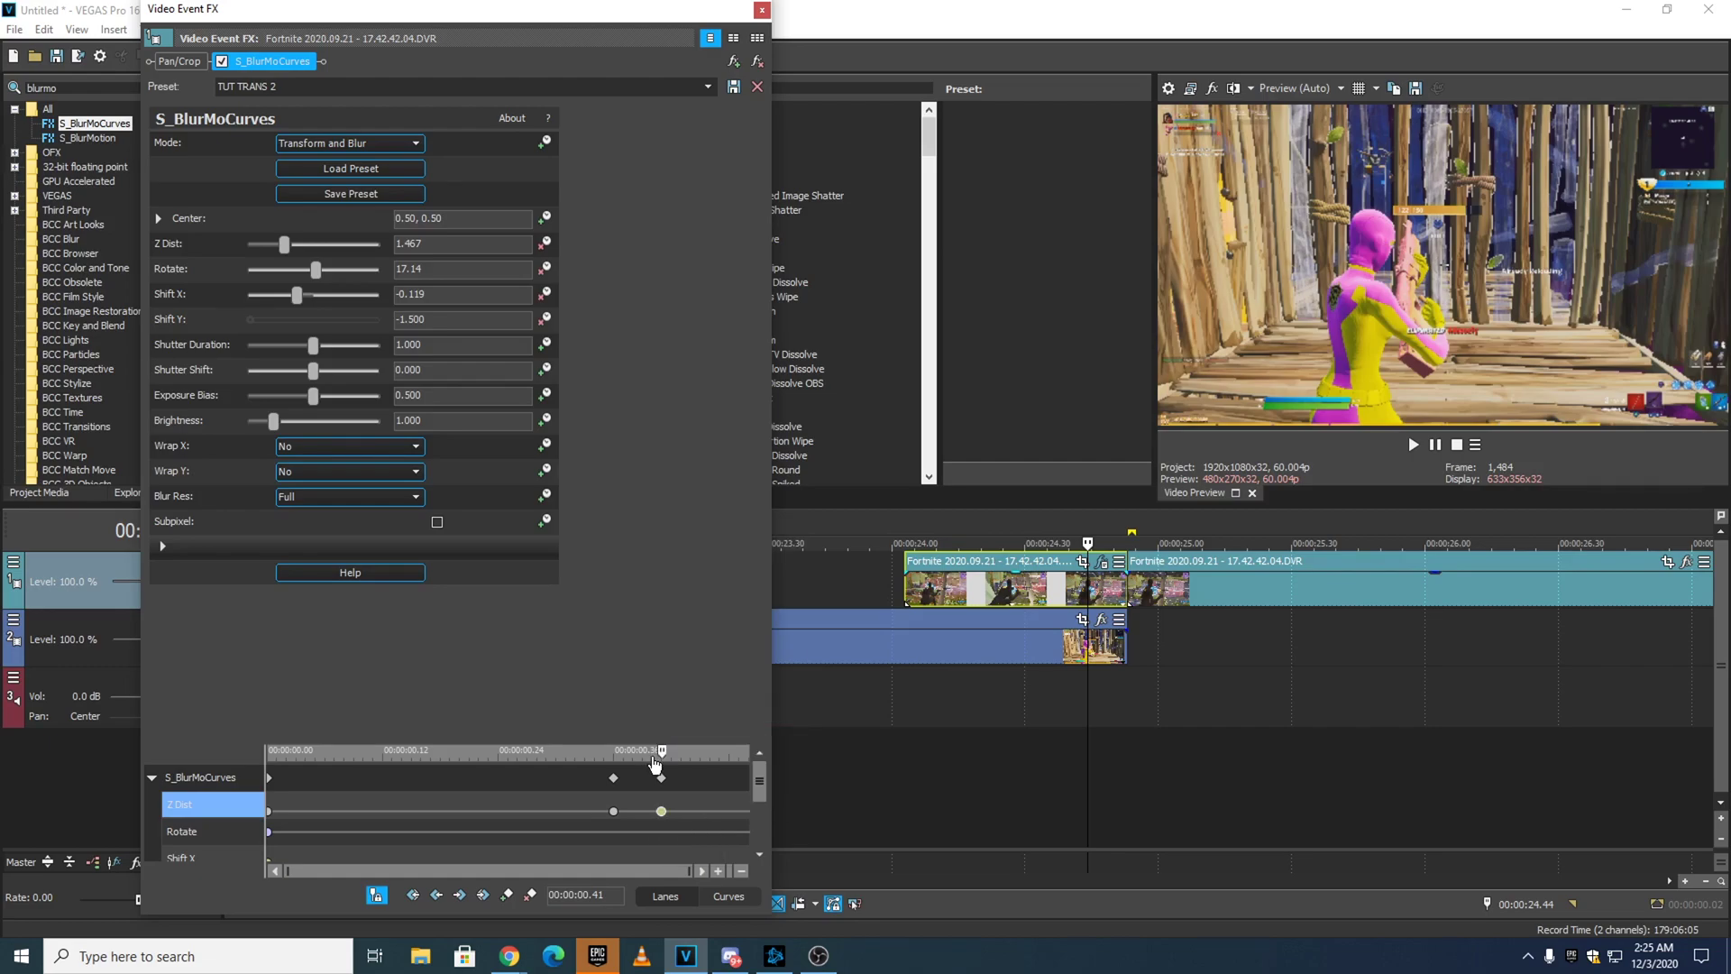
Add a Z Dist keyframe at 00:00:00.50 with a Fast Fade and set its value to 1.00.
{"action": "left_click_drag", "start_coordinate": [662, 752], "coordinate": [741, 758]}
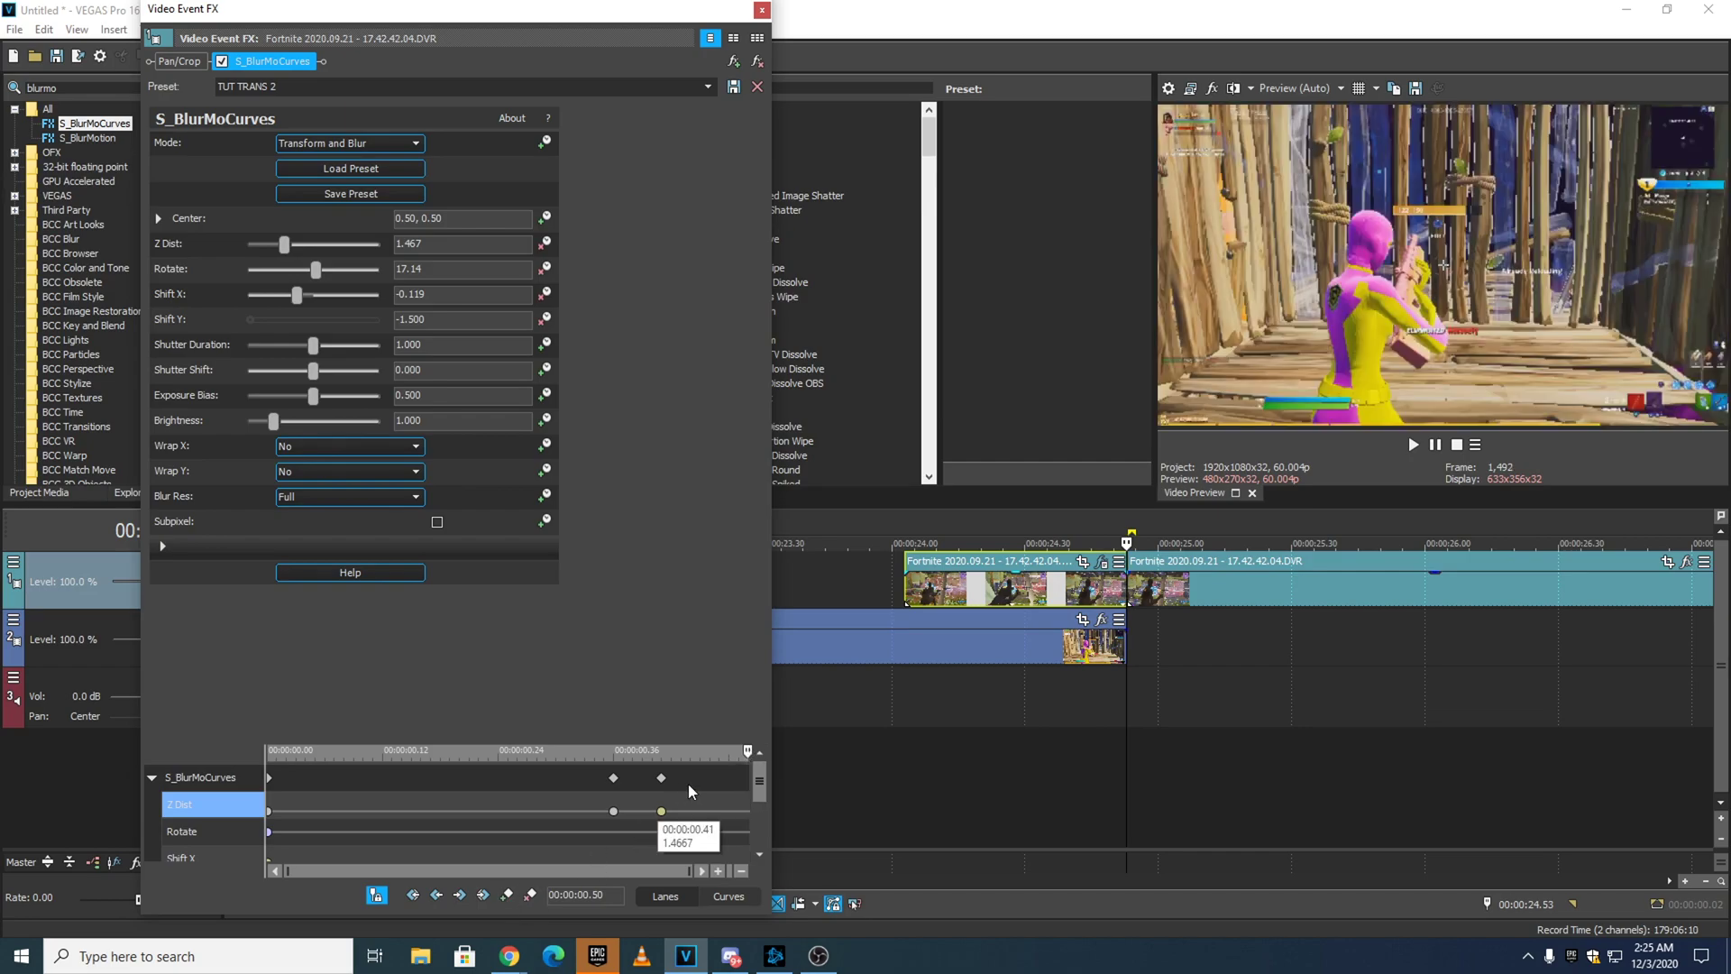
{"action": "left_click", "coordinate": [748, 756]}
{"action": "left_click", "coordinate": [508, 895]}
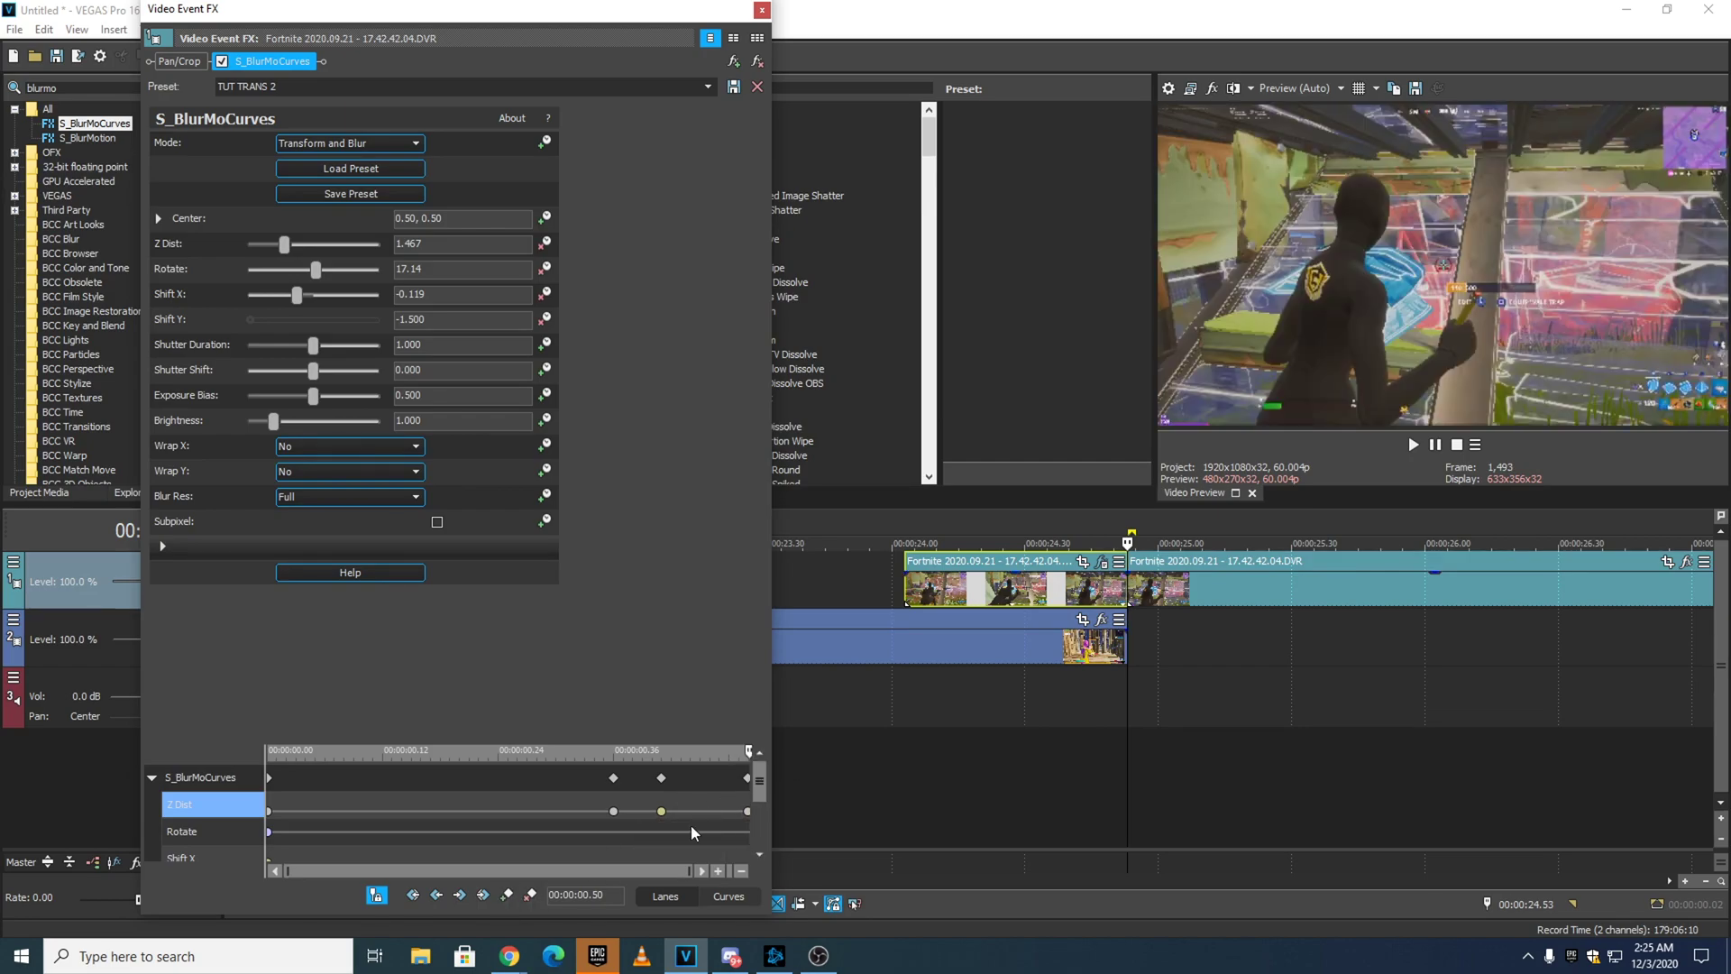
{"action": "right_click", "coordinate": [748, 813]}
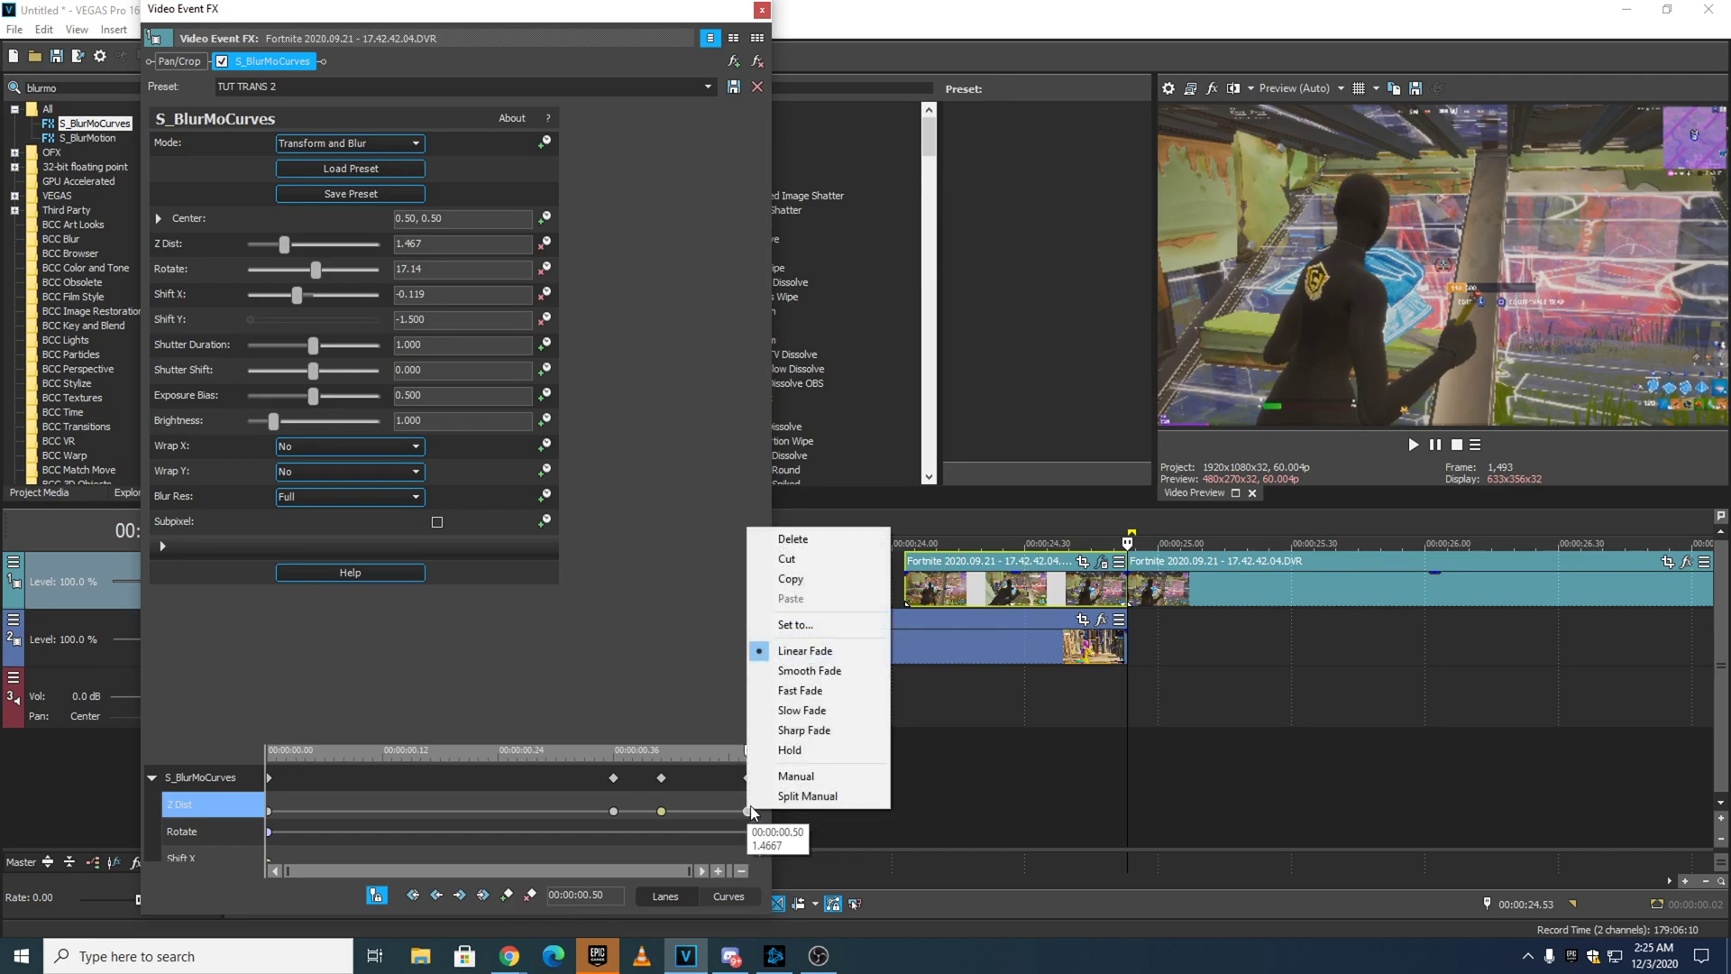
{"action": "left_click", "coordinate": [813, 690]}
{"action": "double_click", "coordinate": [748, 811]}
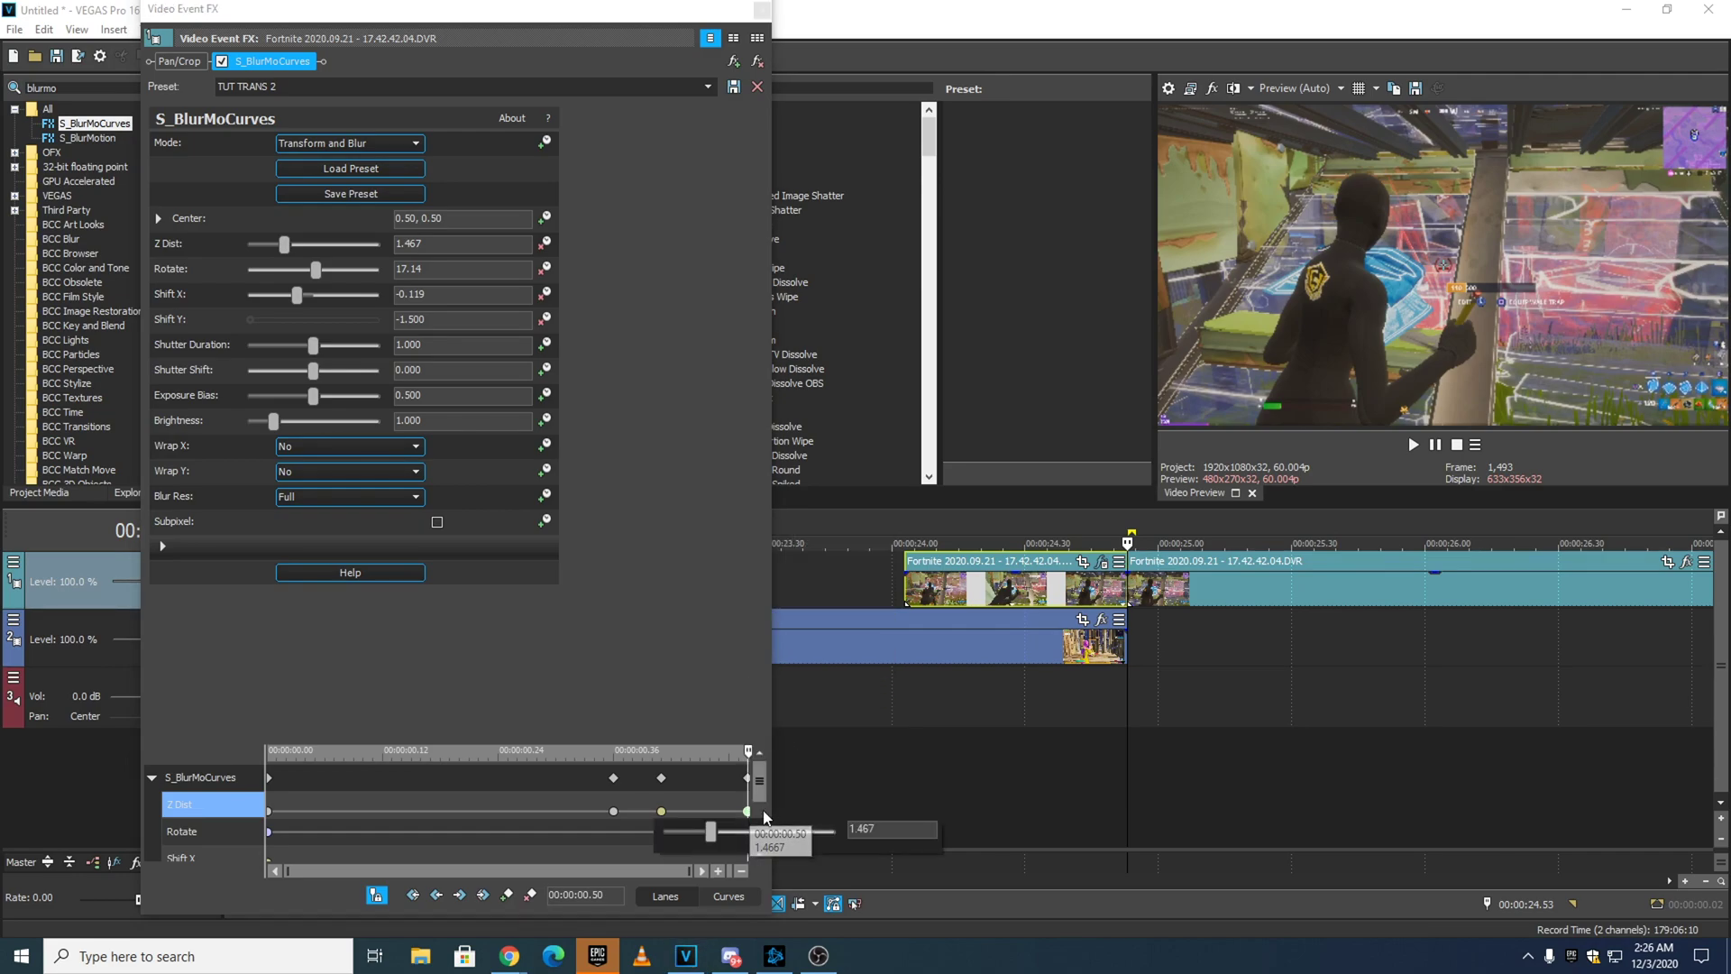
{"action": "left_click_drag", "start_coordinate": [886, 827], "coordinate": [584, 815]}
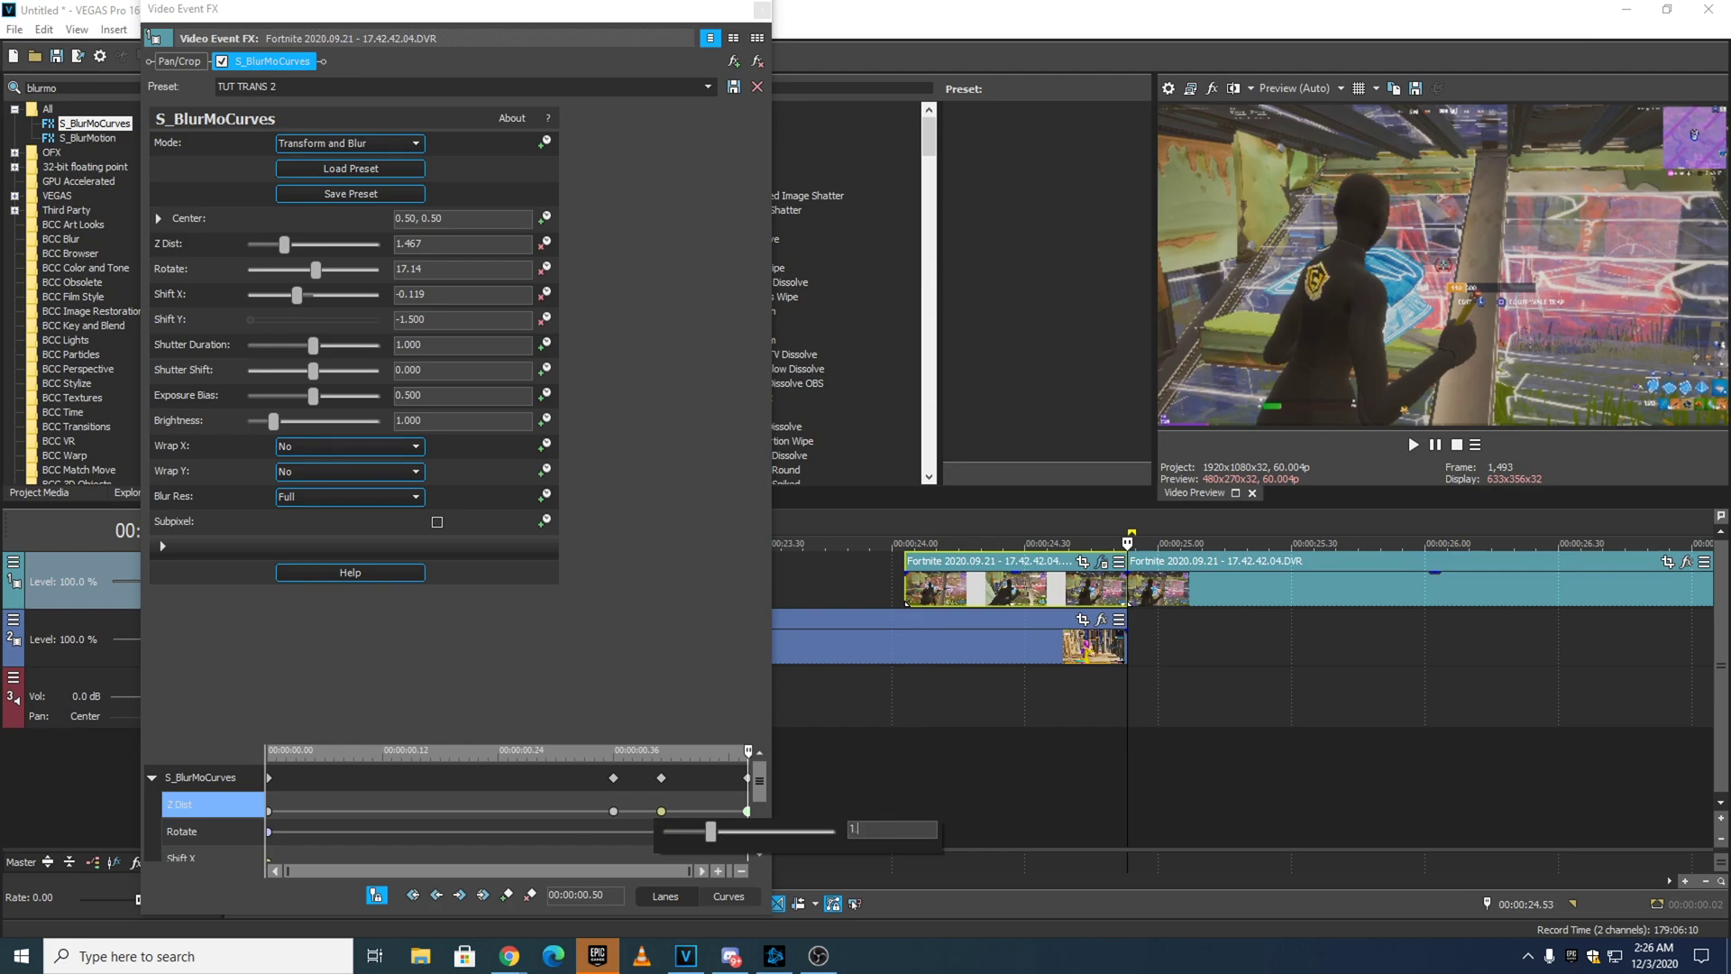
{"action": "type", "text": "1.00"}
{"action": "key", "text": "Return"}
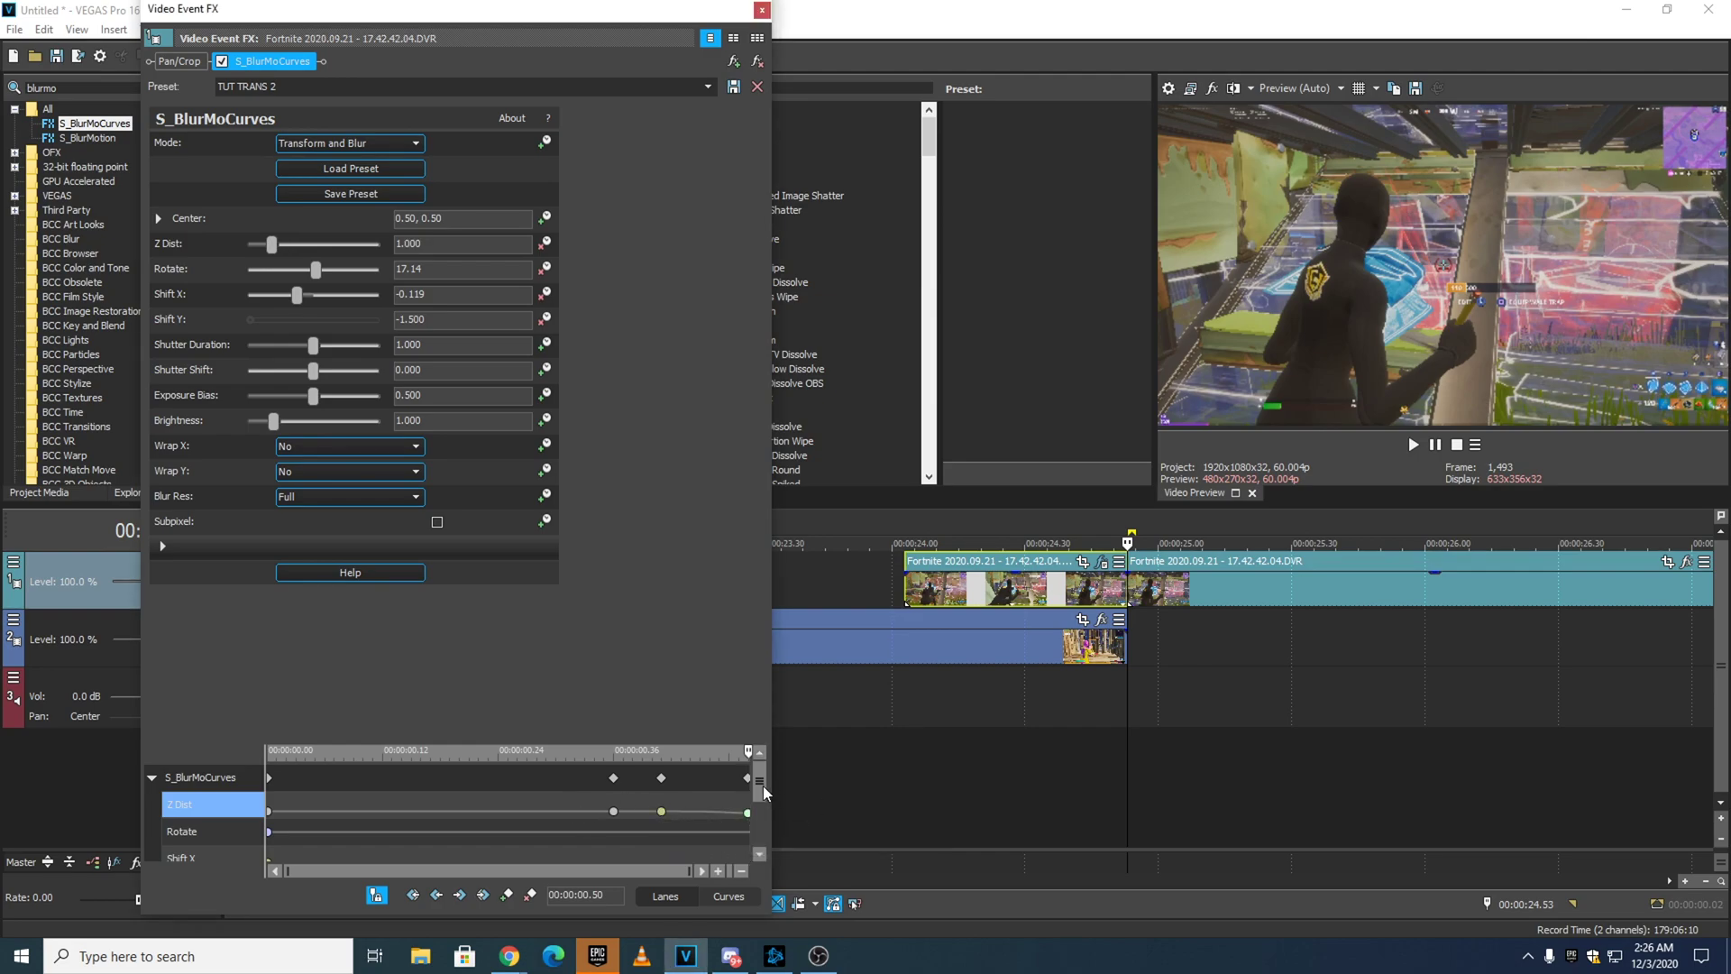
Add a Rotate keyframe at 00:00:00.48 with a Smooth Fade and set its value to 0.00.
{"action": "left_click_drag", "start_coordinate": [762, 800], "coordinate": [763, 811]}
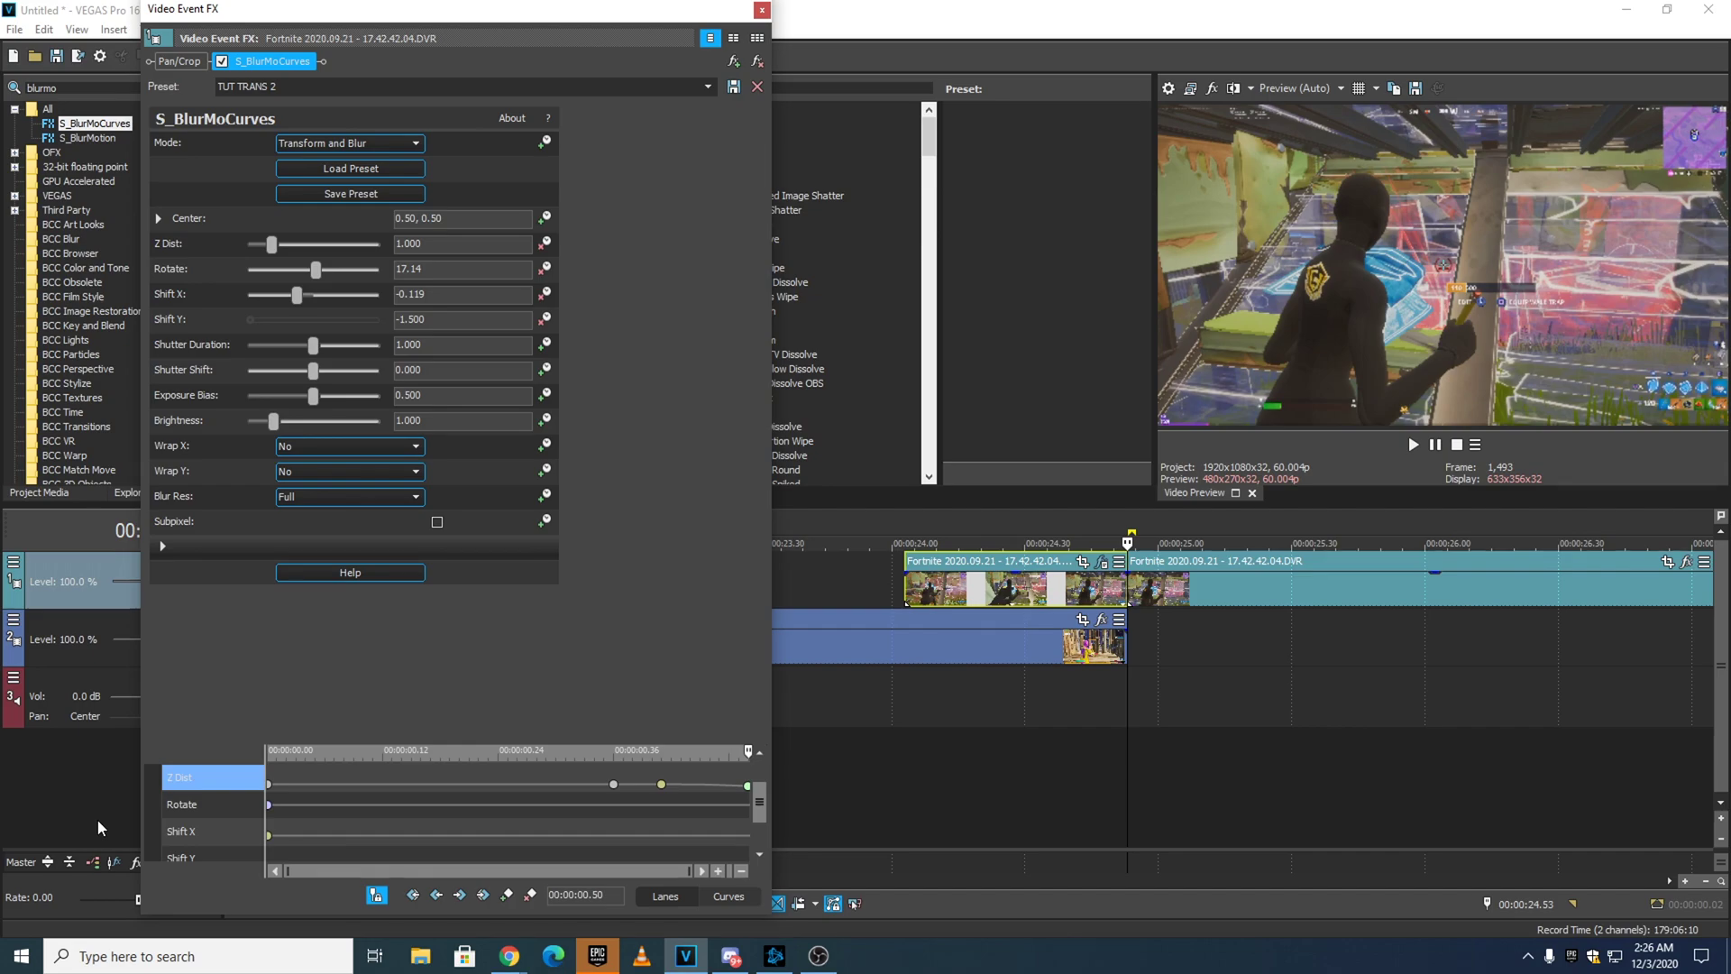
{"action": "left_click", "coordinate": [232, 809]}
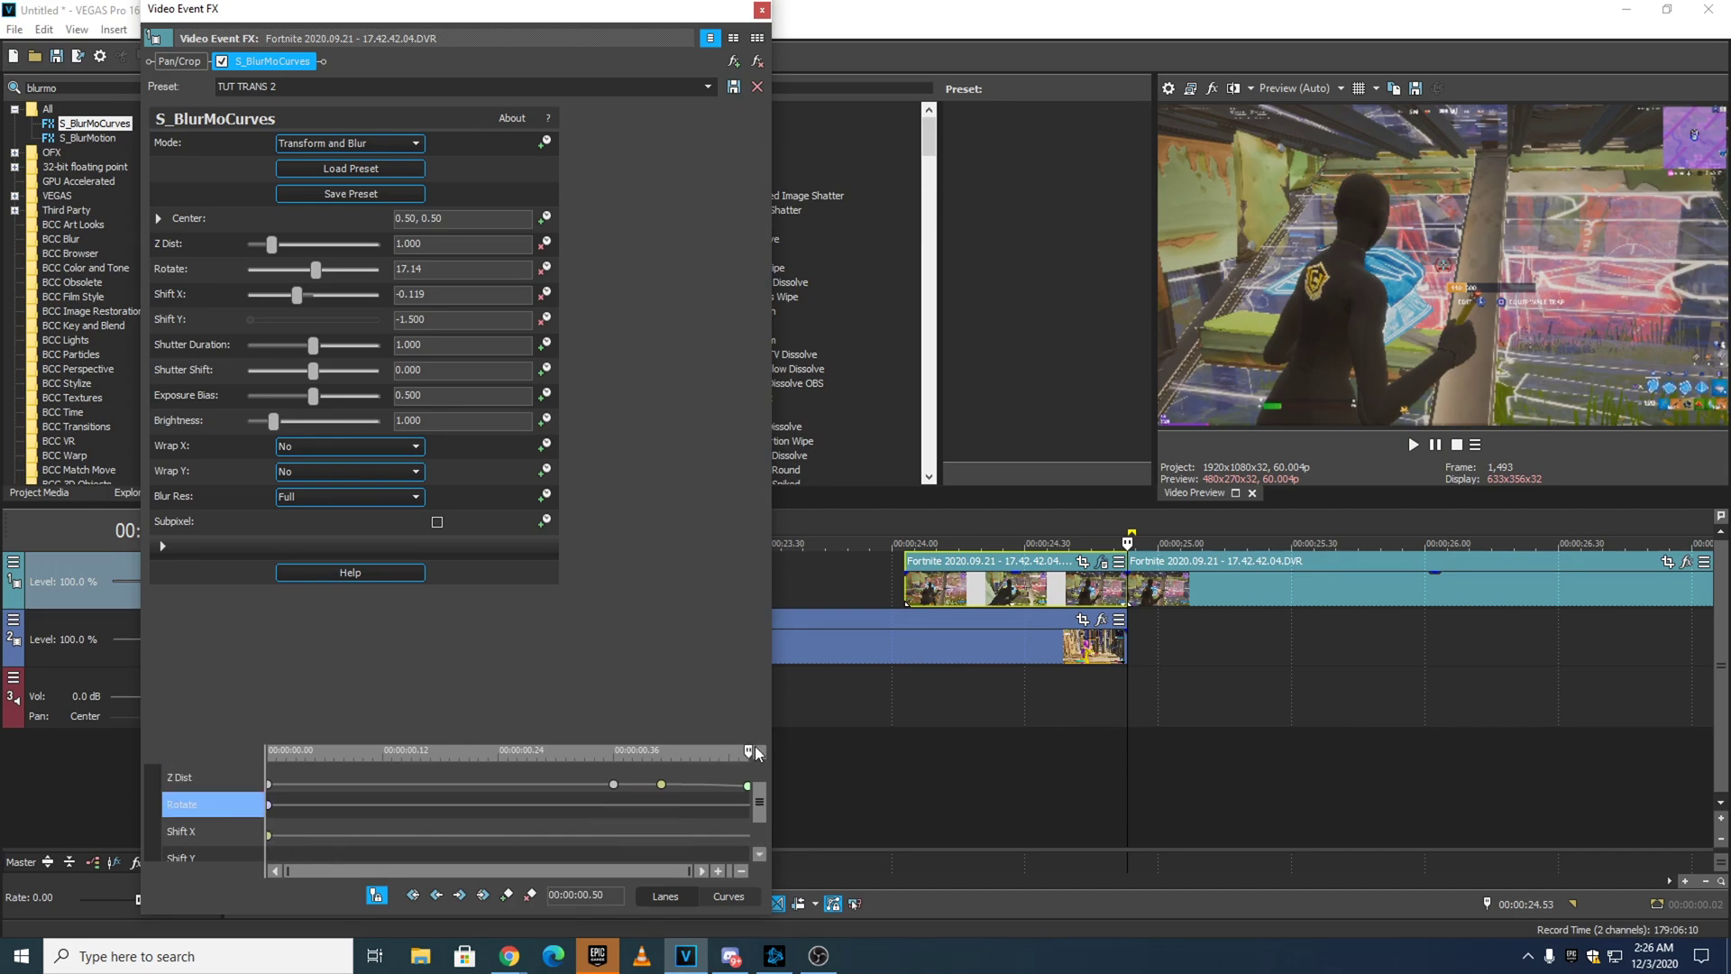
{"action": "left_click_drag", "start_coordinate": [747, 751], "coordinate": [732, 753]}
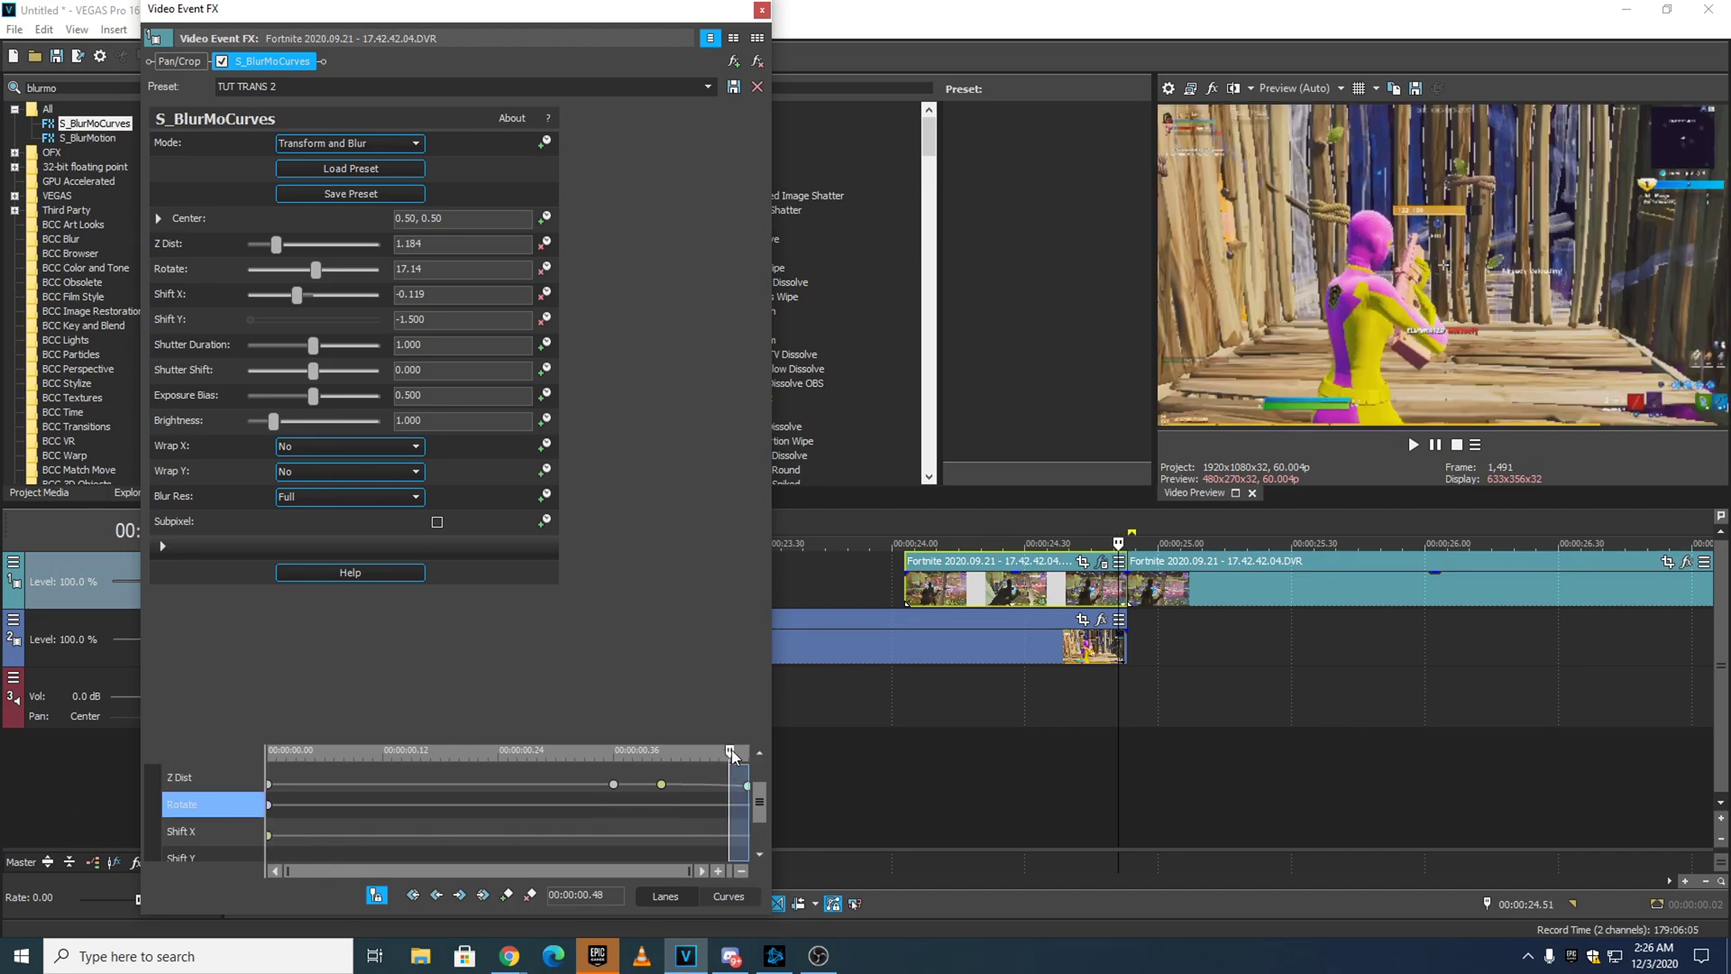
{"action": "left_click", "coordinate": [506, 896]}
{"action": "right_click", "coordinate": [729, 808]}
{"action": "left_click", "coordinate": [786, 668]}
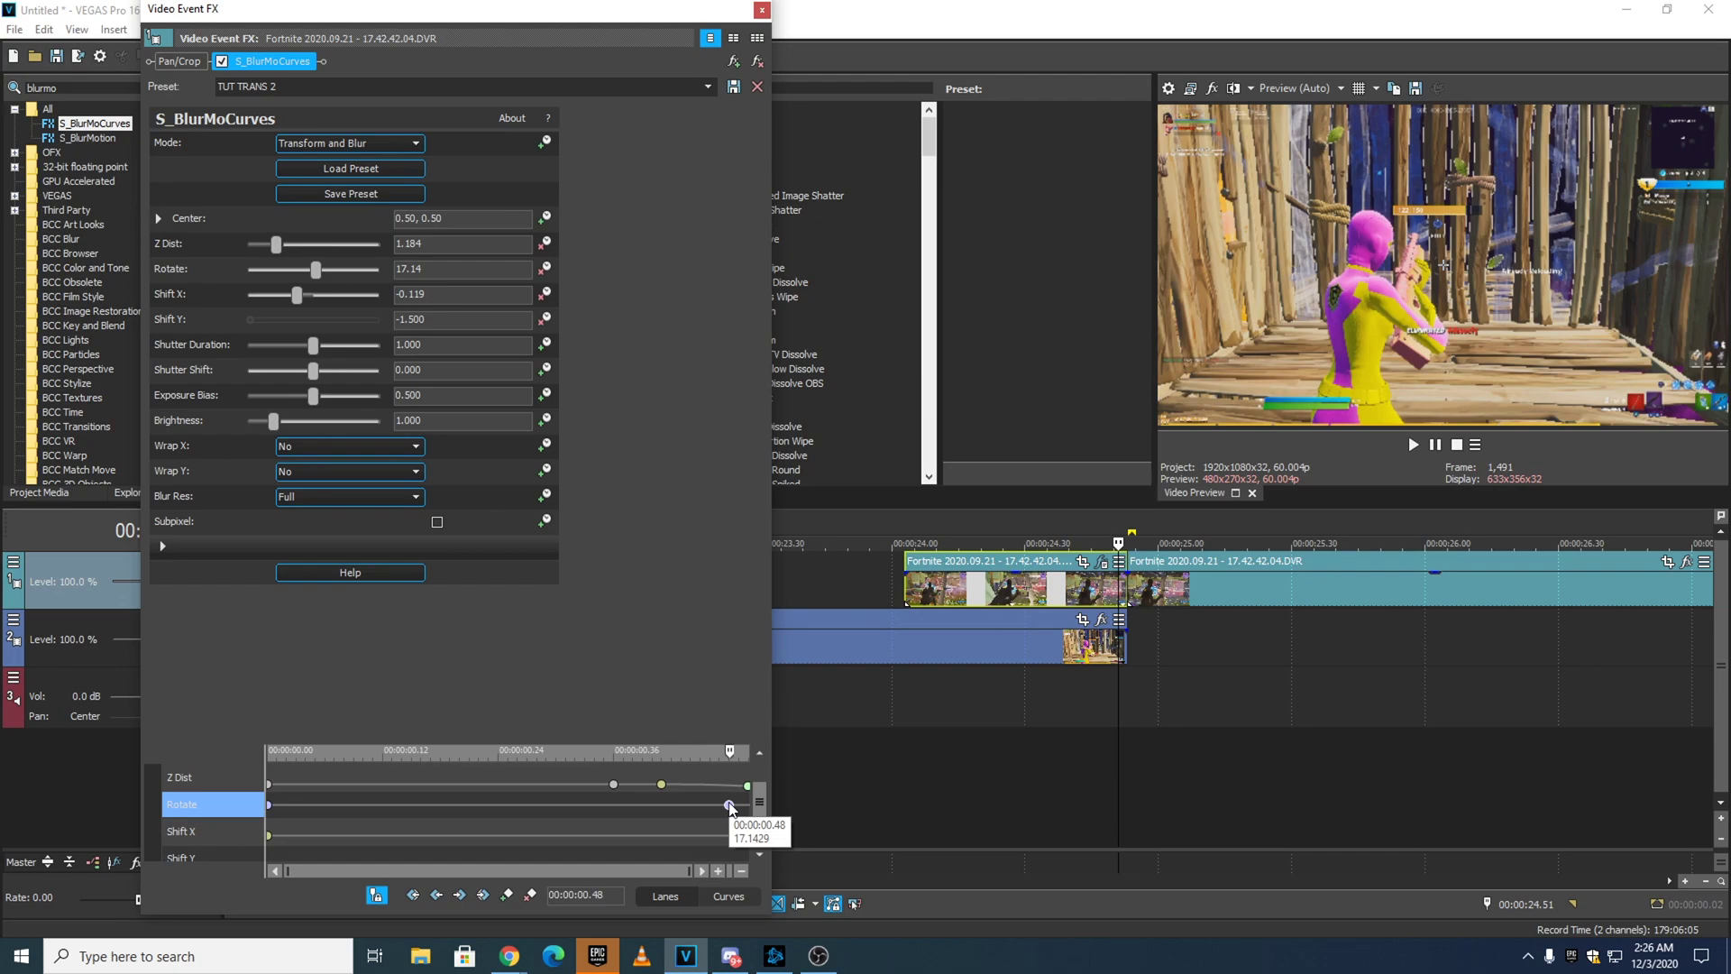
{"action": "double_click", "coordinate": [729, 805]}
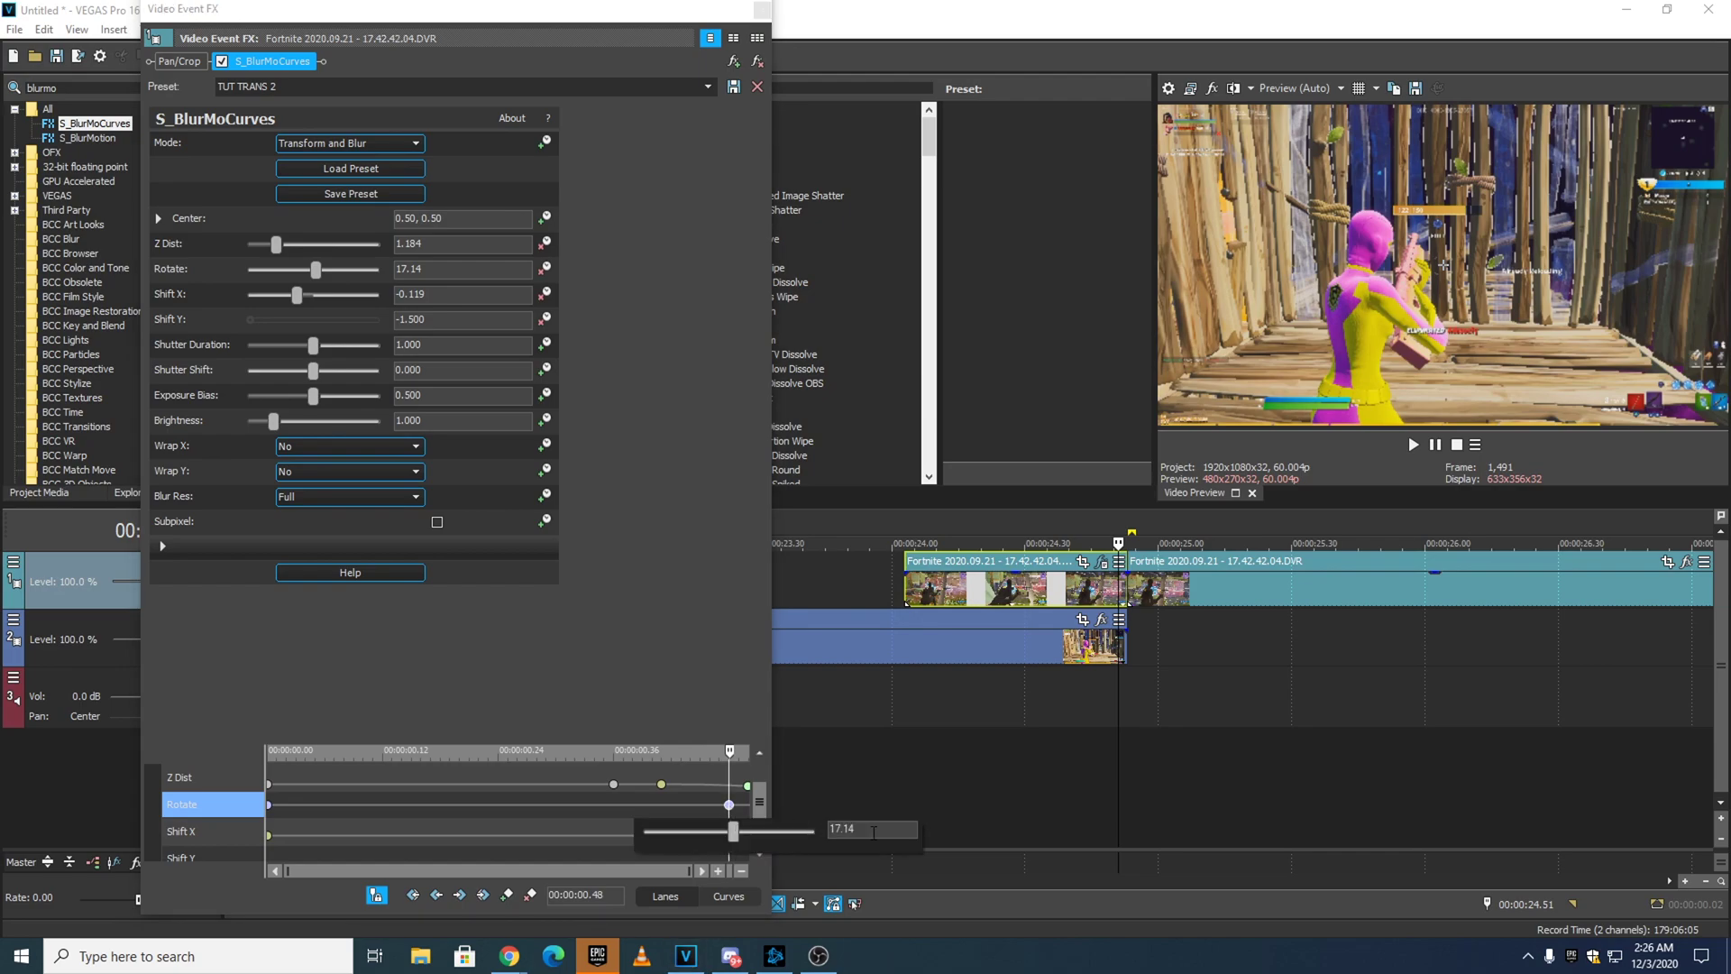
{"action": "key", "text": "Return"}
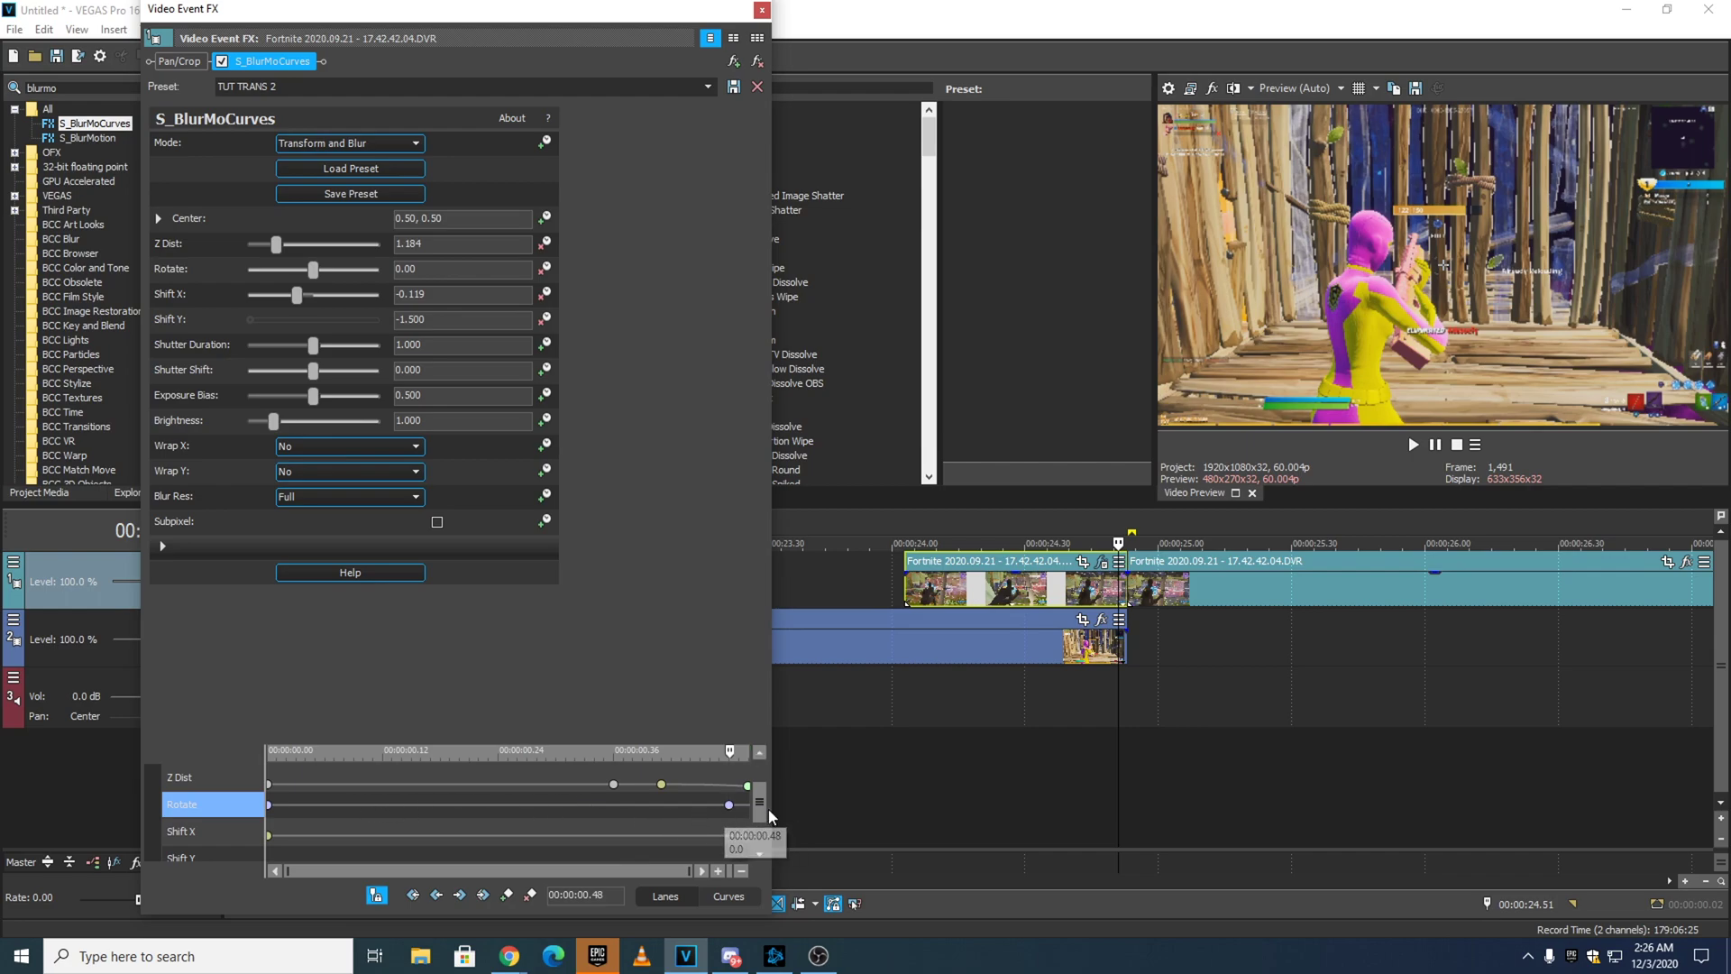
Add a Shift X keyframe at 00:00:00.46 and set its value to 0.
{"action": "scroll", "coordinate": [712, 834], "scroll_direction": "down", "scroll_amount": 1}
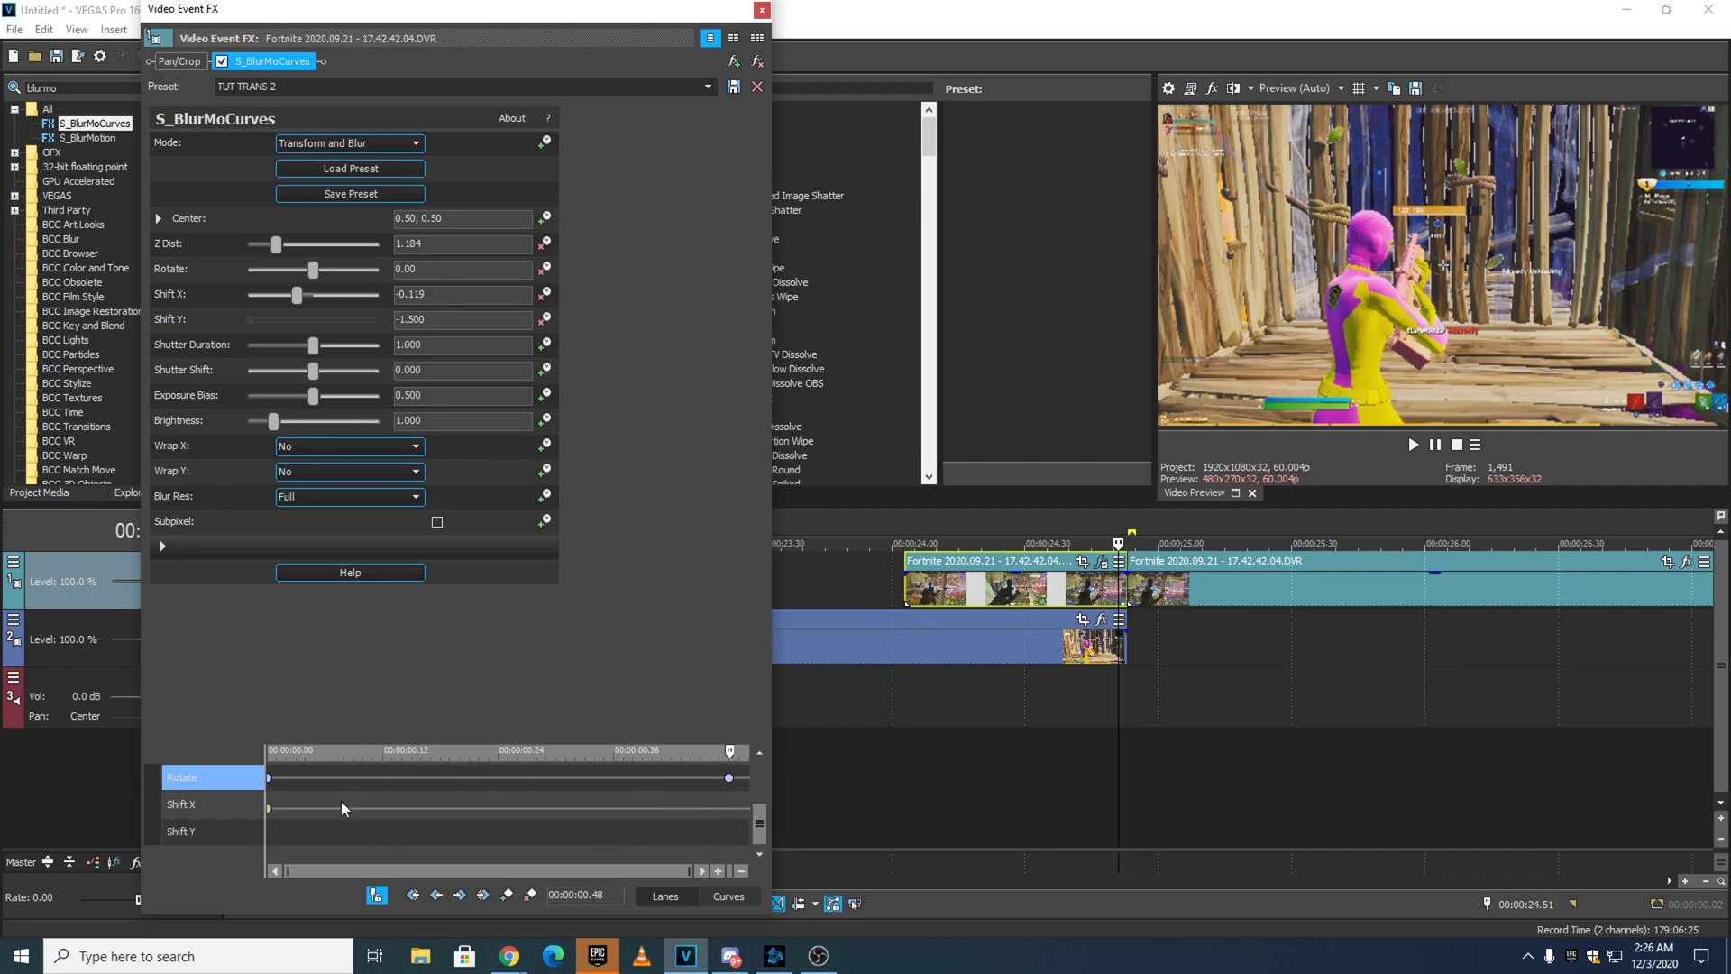
{"action": "left_click", "coordinate": [229, 801]}
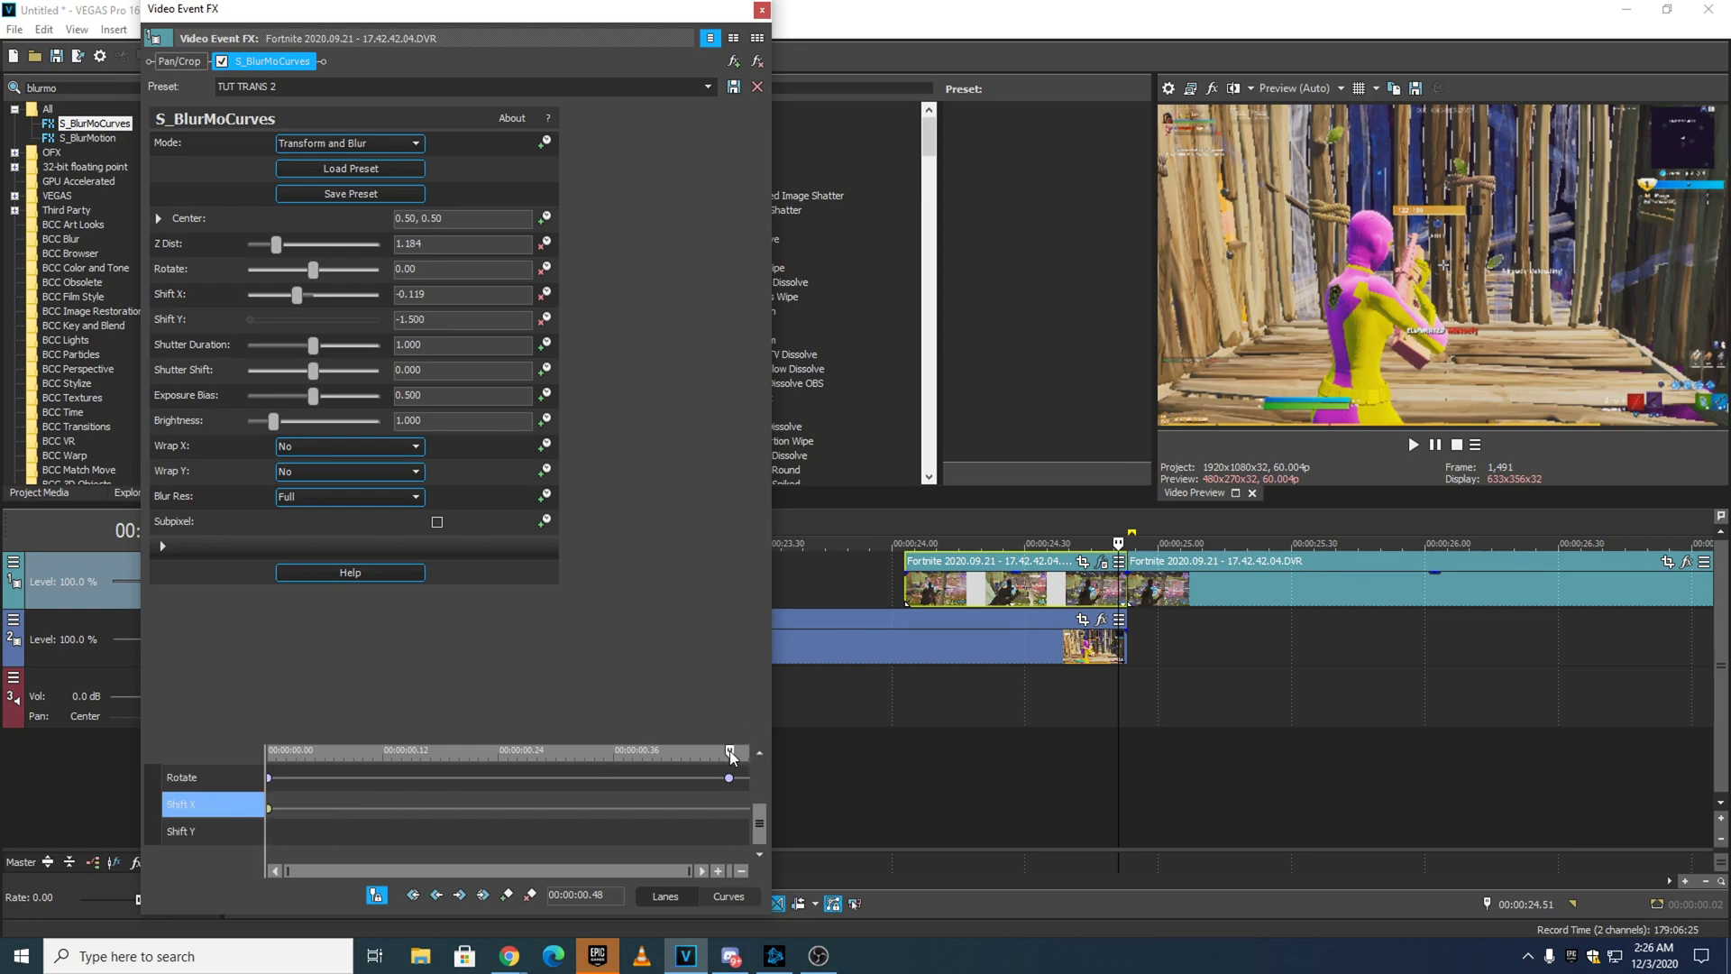
{"action": "left_click_drag", "start_coordinate": [732, 752], "coordinate": [711, 753]}
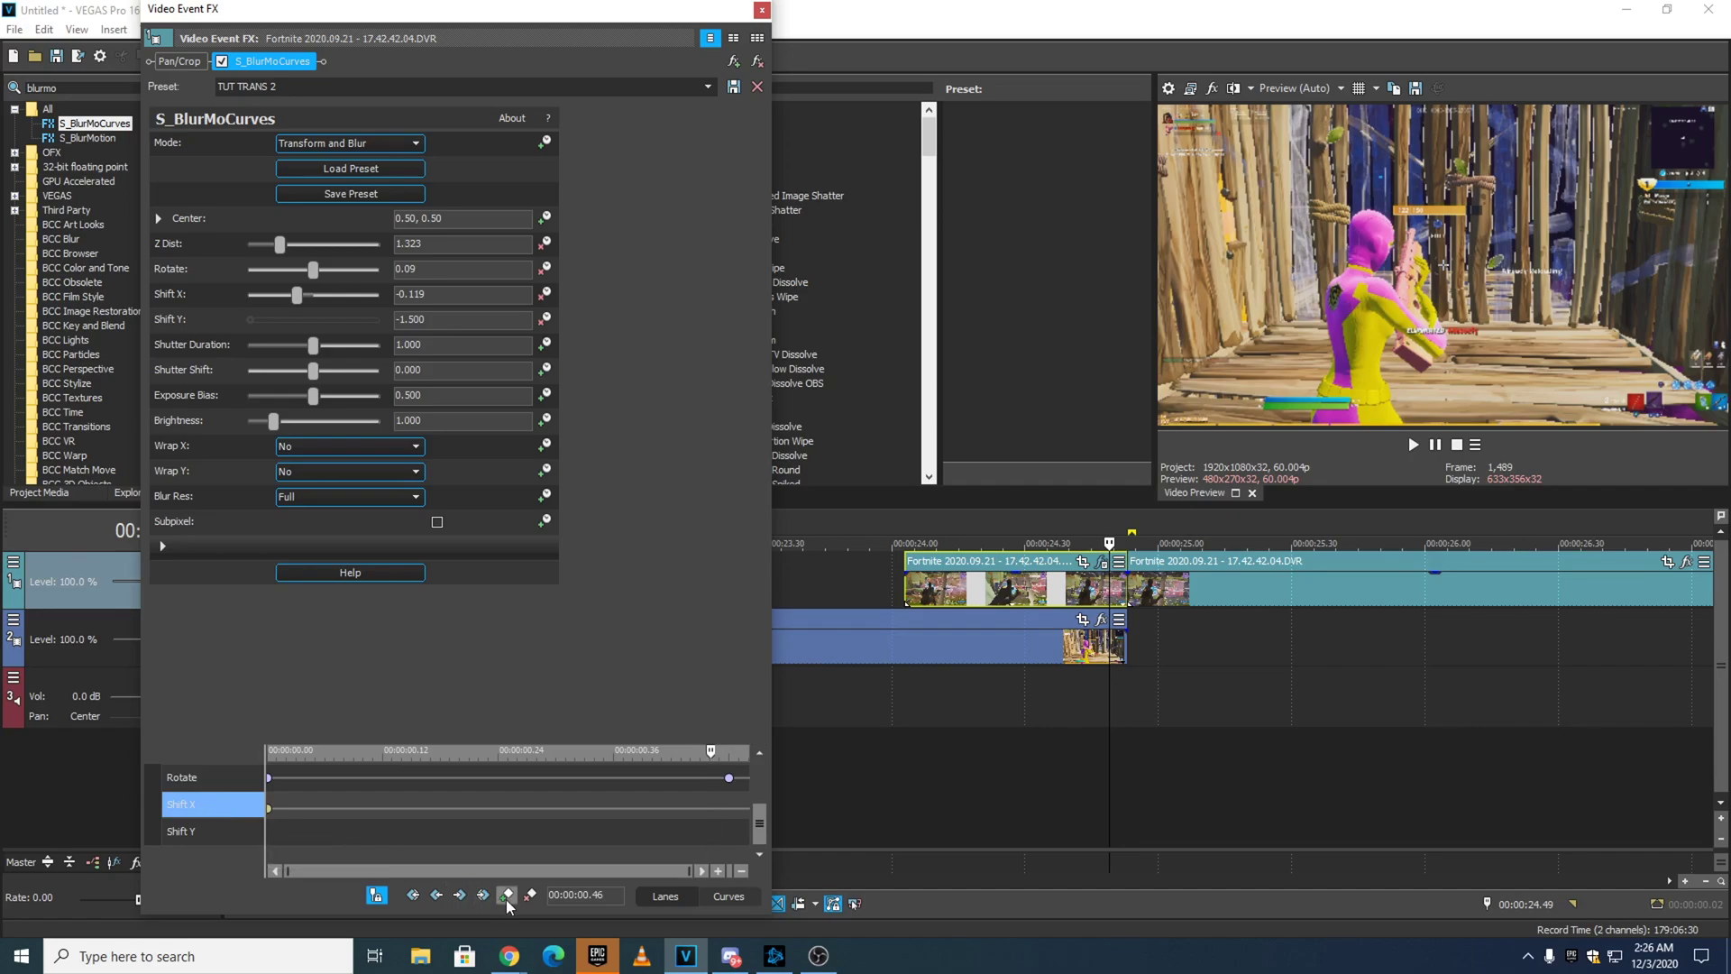
{"action": "left_click", "coordinate": [505, 900]}
{"action": "double_click", "coordinate": [710, 809]}
{"action": "left_click_drag", "start_coordinate": [844, 830], "coordinate": [431, 957]}
{"action": "type", "text": "0"}
{"action": "key", "text": "Return"}
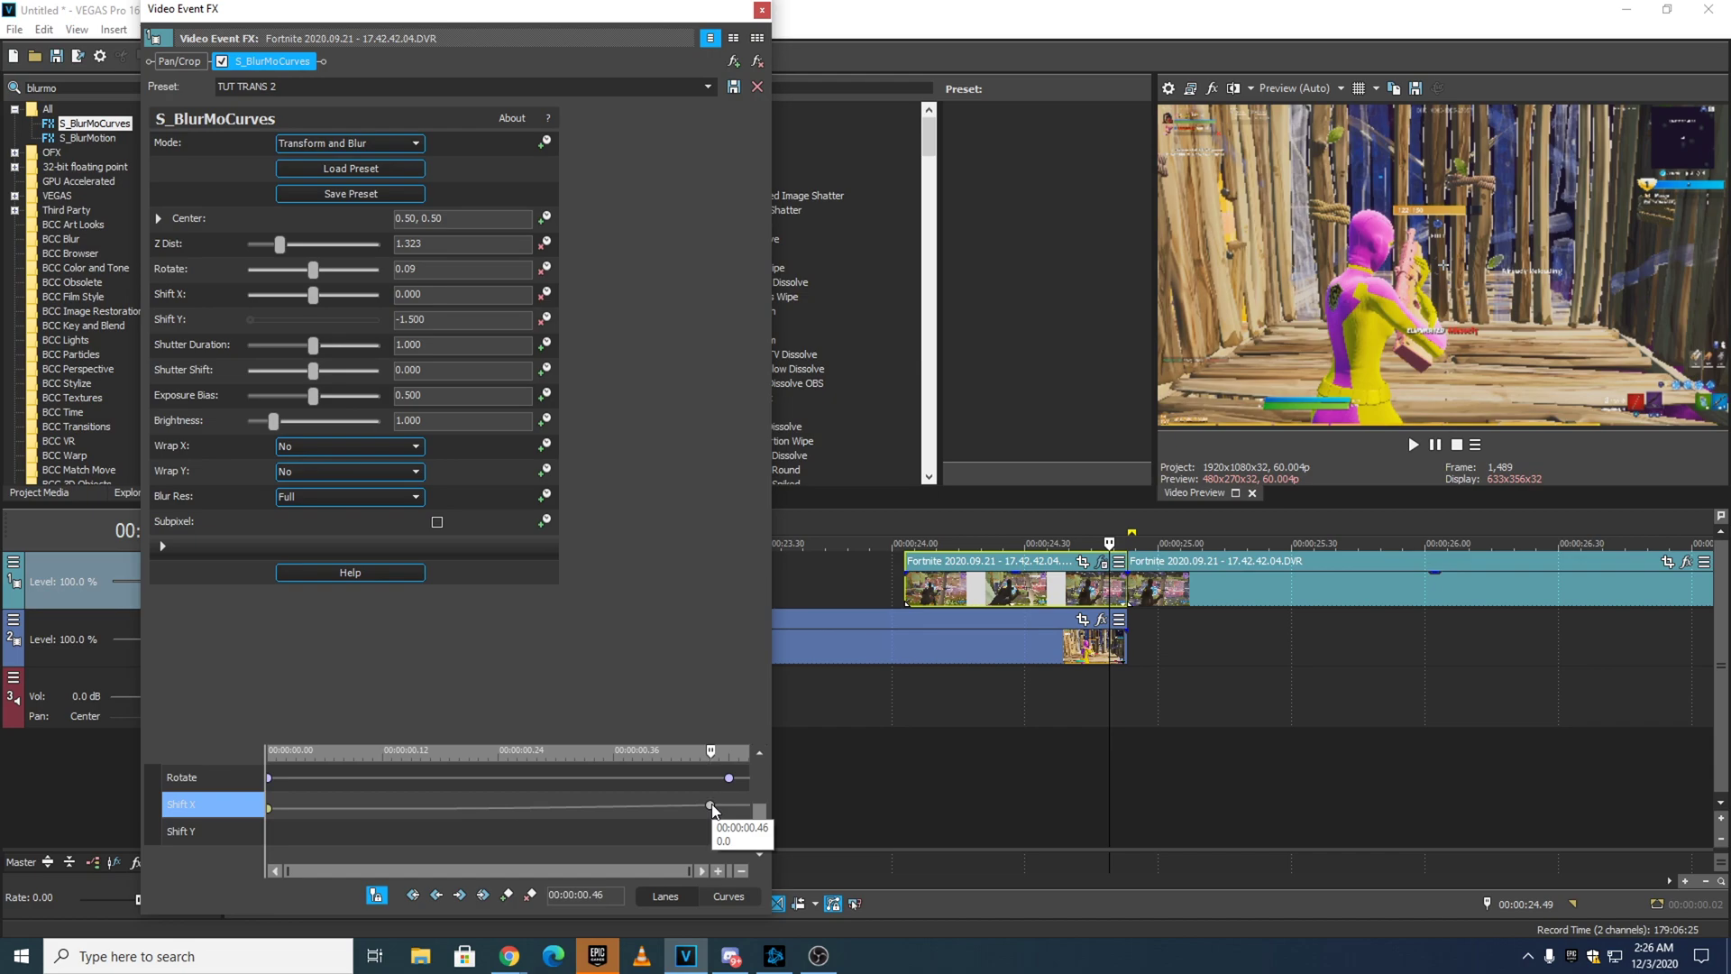
Add a Shift Y keyframe at 00:00:00.22, give it a Fast Fade and set its value to -0.241.
{"action": "left_click_drag", "start_coordinate": [711, 752], "coordinate": [482, 759]}
{"action": "left_click", "coordinate": [223, 839]}
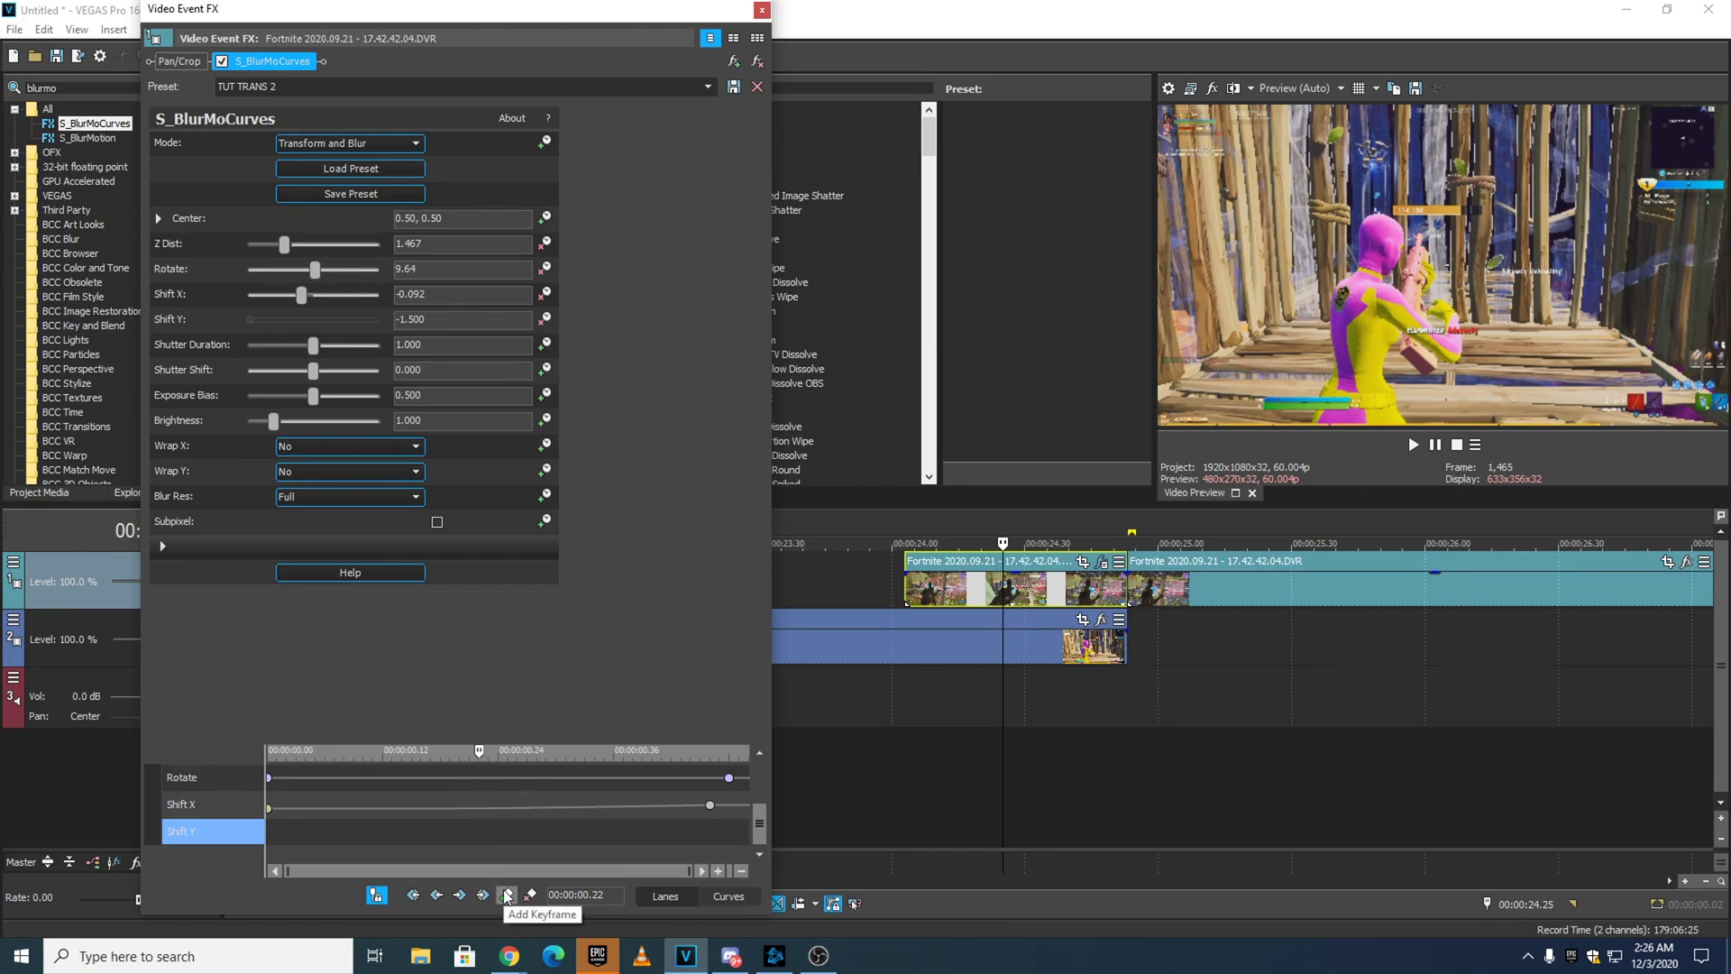
{"action": "left_click_drag", "start_coordinate": [259, 323], "coordinate": [327, 323]}
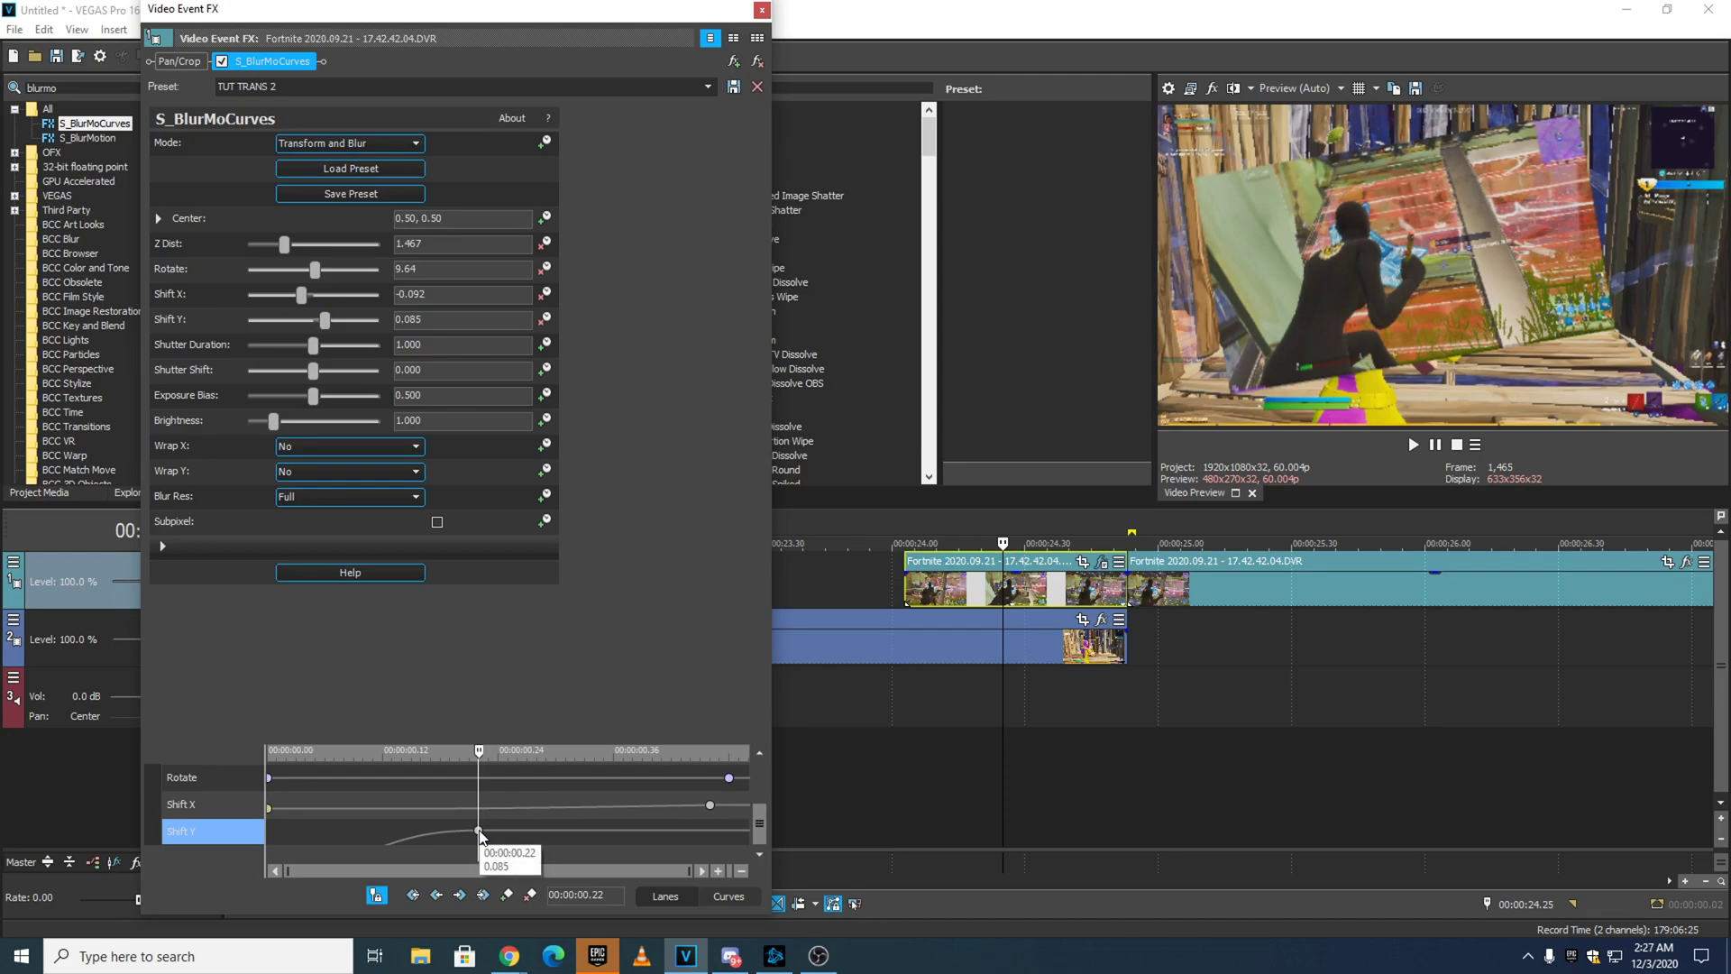
{"action": "right_click", "coordinate": [479, 831]}
{"action": "left_click", "coordinate": [538, 715]}
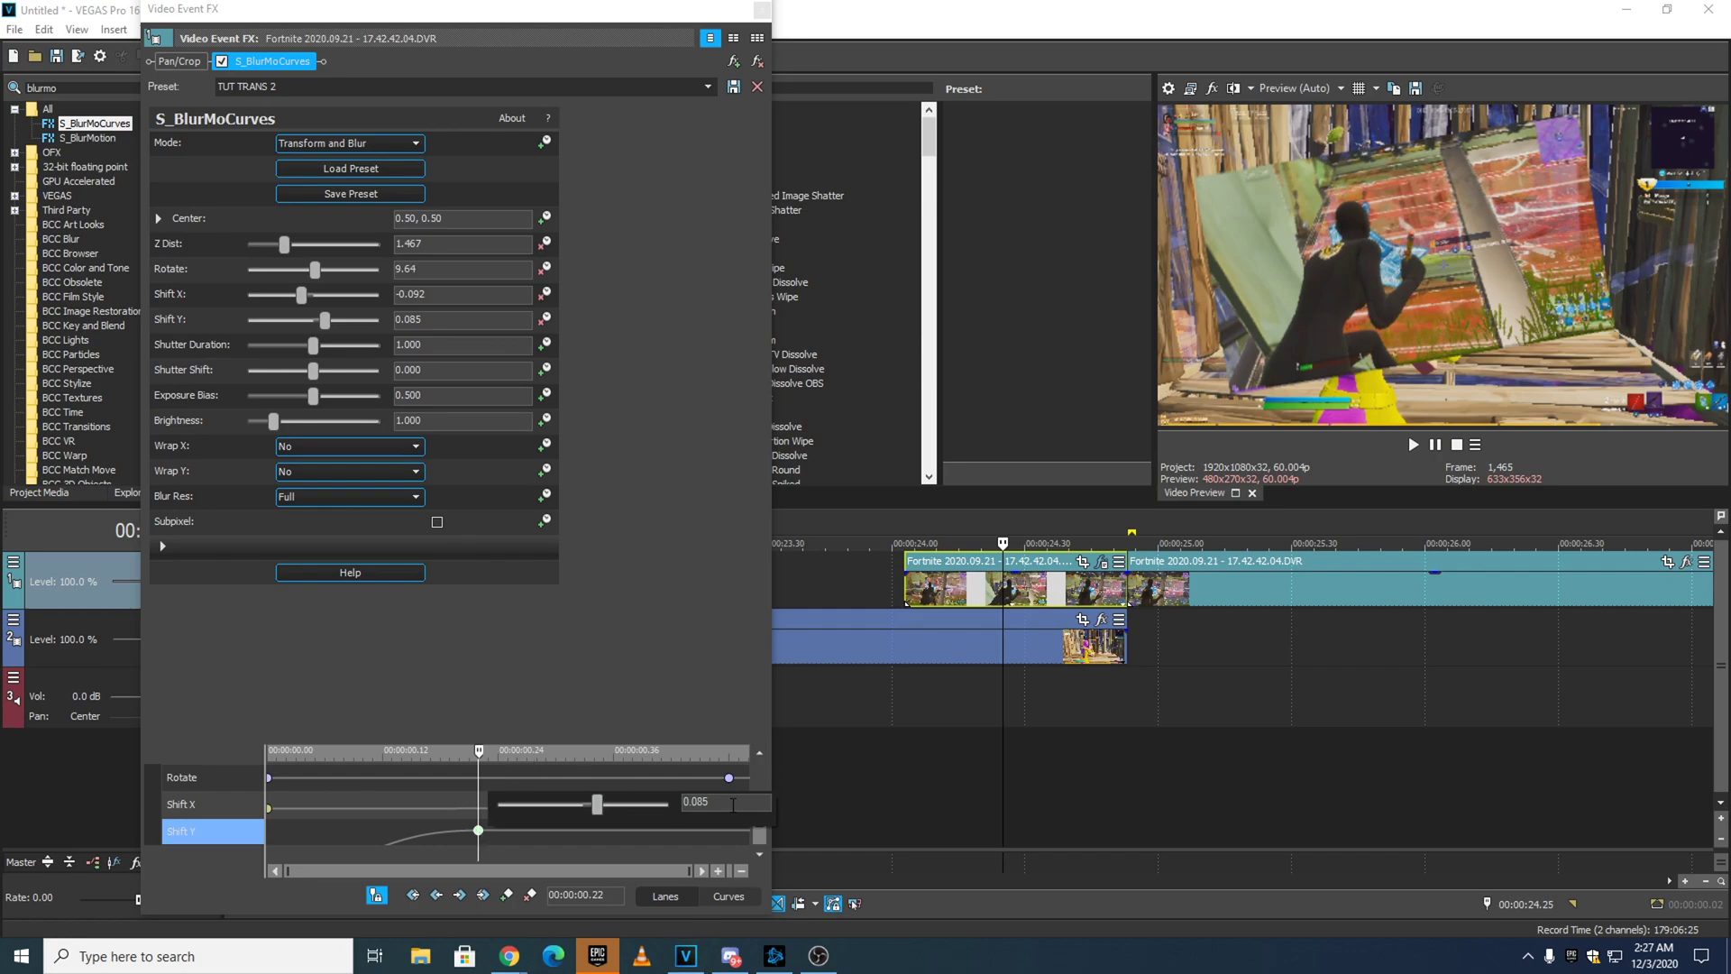
{"action": "left_click_drag", "start_coordinate": [733, 805], "coordinate": [494, 814]}
{"action": "type", "text": "-0.241"}
{"action": "key", "text": "Return"}
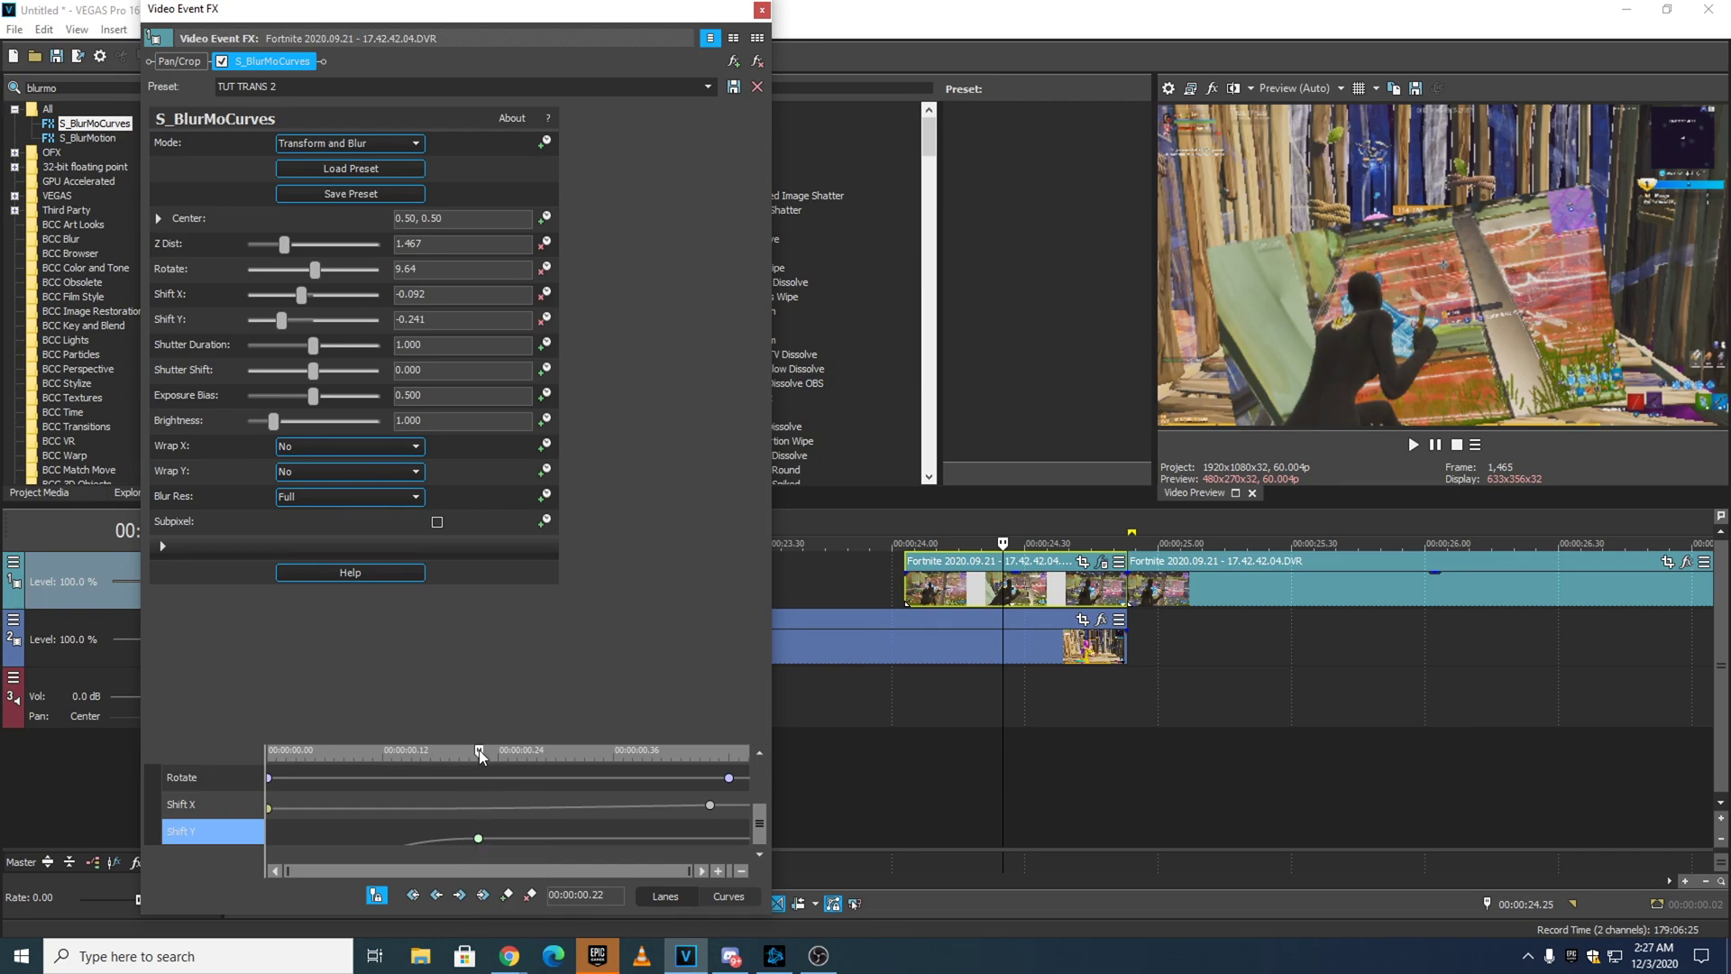
Add a Shift Y keyframe at 00:00:00.40 and set its value to 0.
{"action": "left_click_drag", "start_coordinate": [480, 753], "coordinate": [656, 766]}
{"action": "left_click", "coordinate": [507, 895]}
{"action": "double_click", "coordinate": [654, 839]}
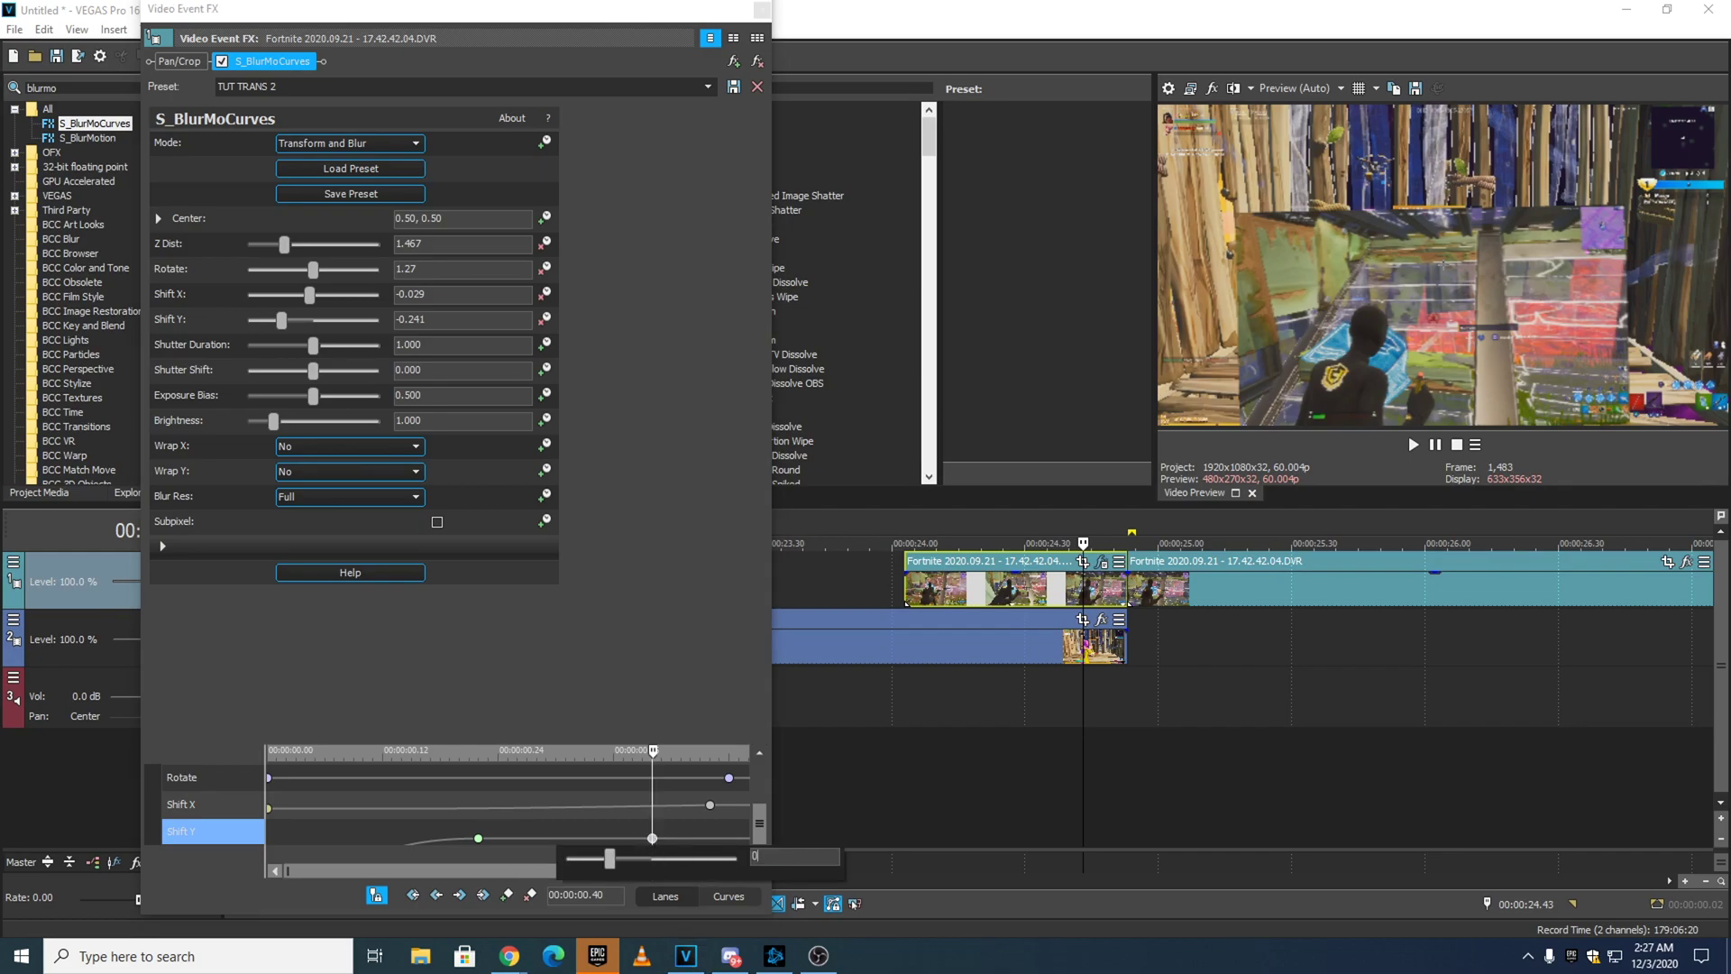
{"action": "type", "text": "0"}
{"action": "key", "text": "Return"}
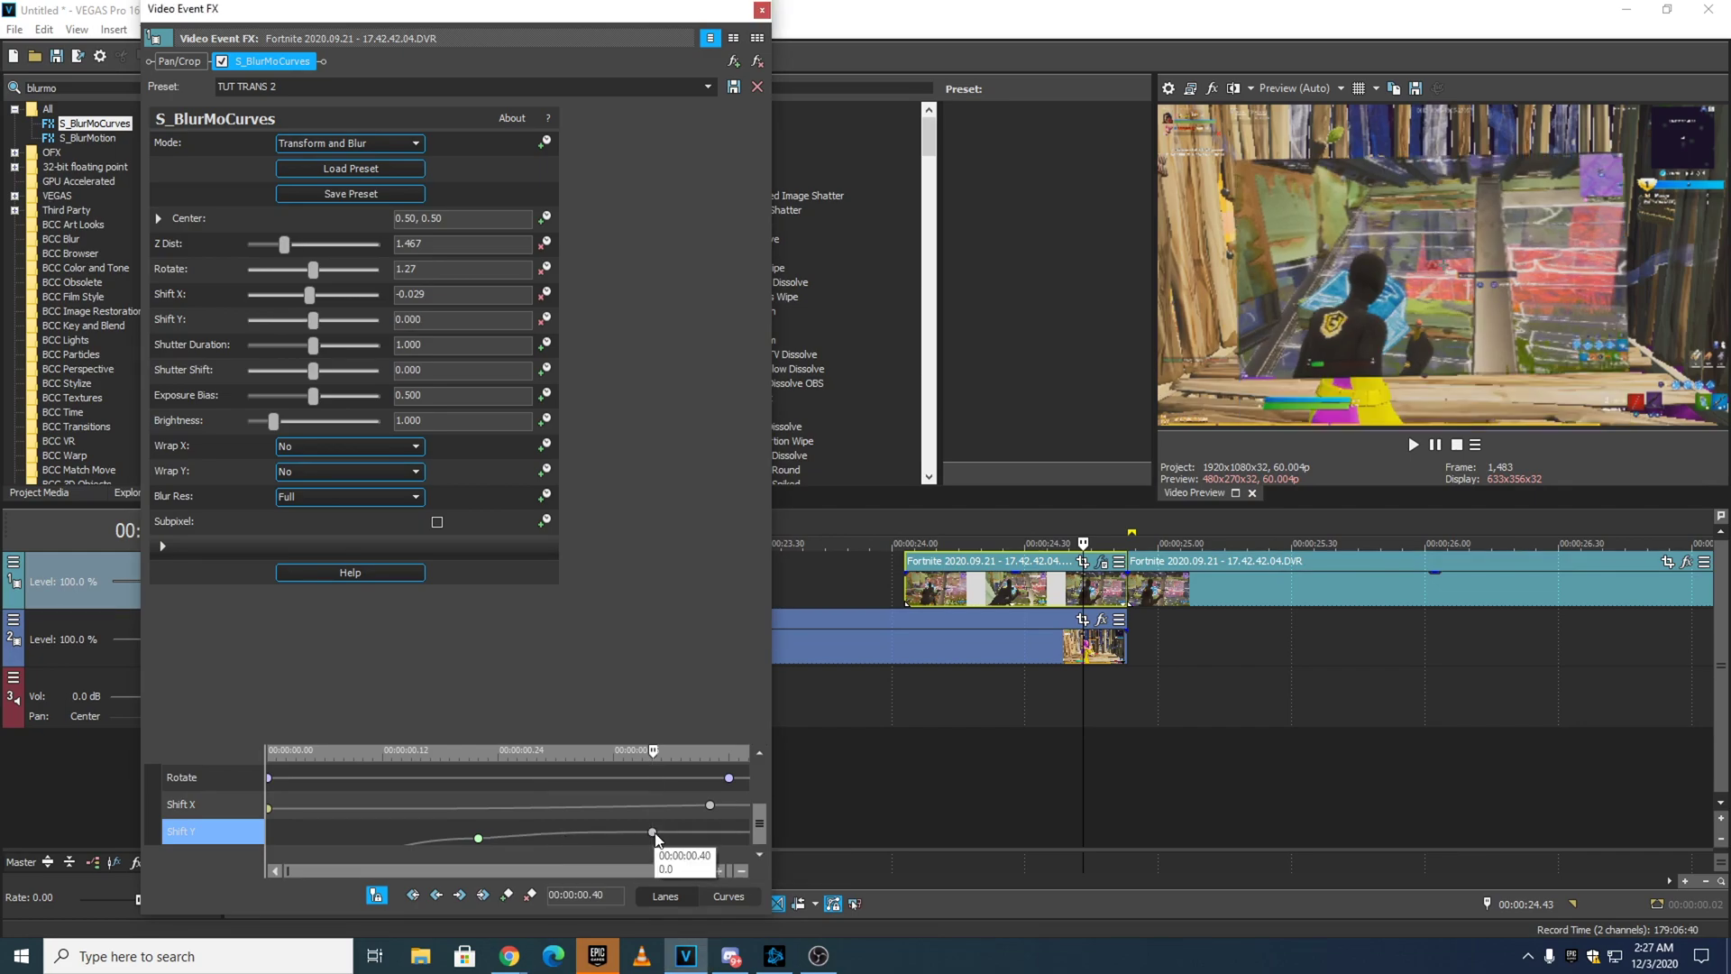
Close the event effects window and play back the finished transition from just before the overlap.
{"action": "left_click", "coordinate": [762, 10]}
{"action": "left_click", "coordinate": [884, 517]}
{"action": "key", "text": "space"}
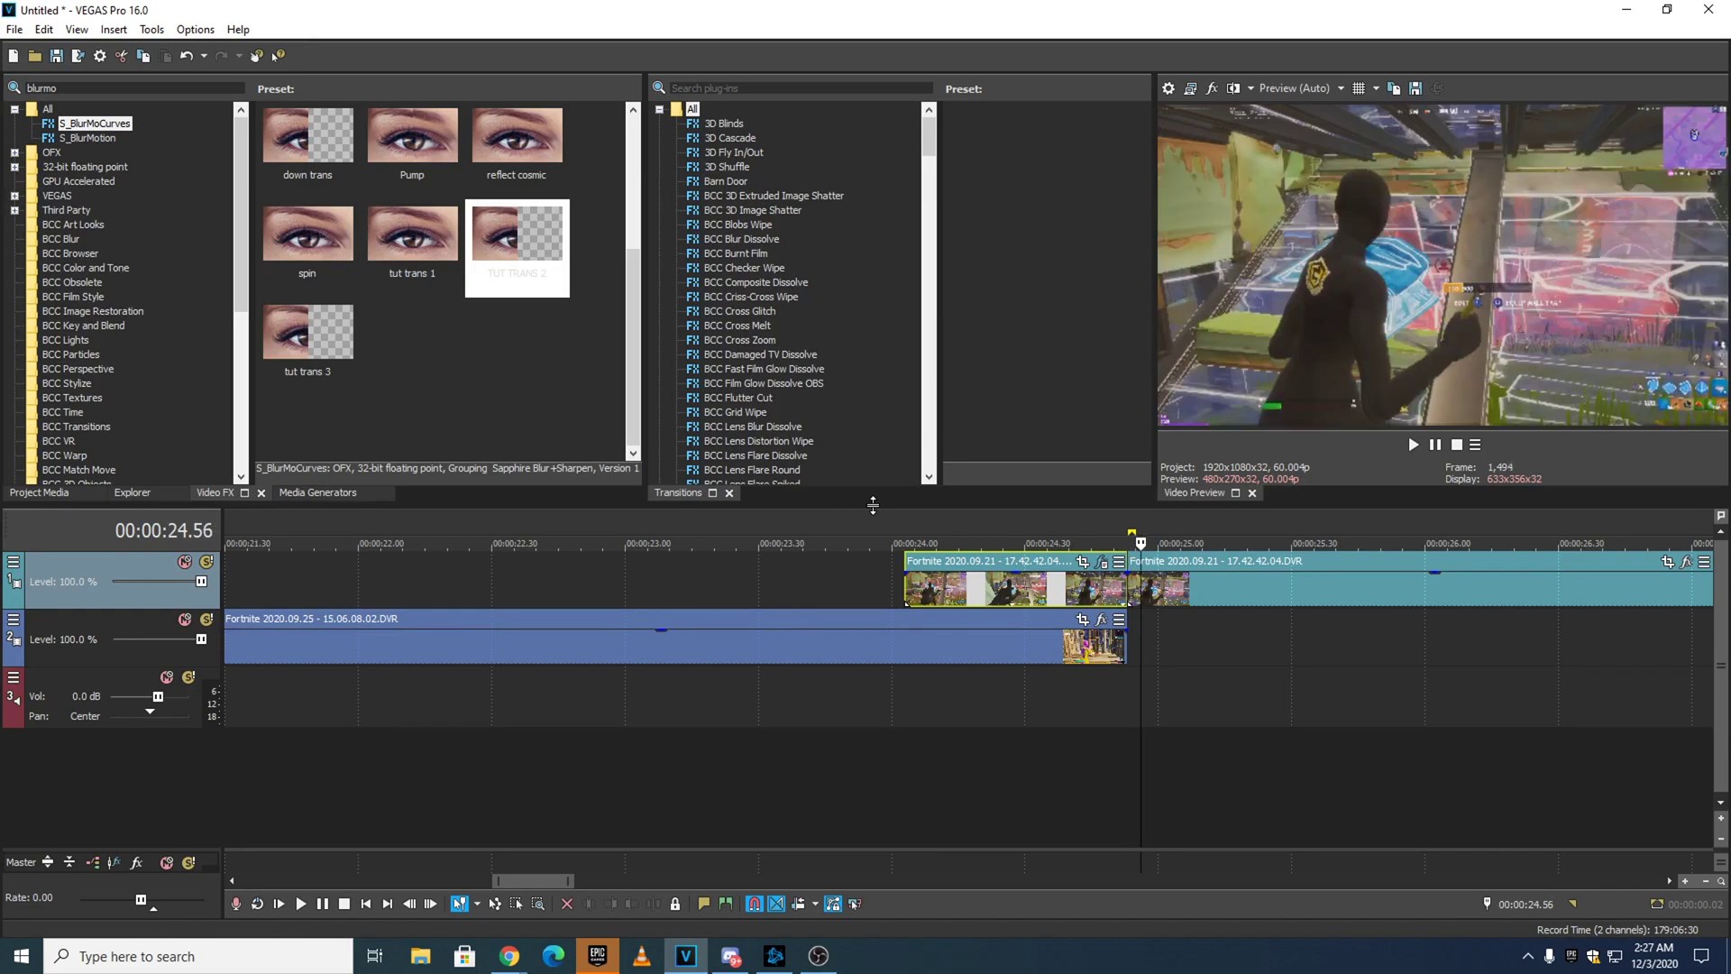
{"action": "left_click", "coordinate": [900, 519]}
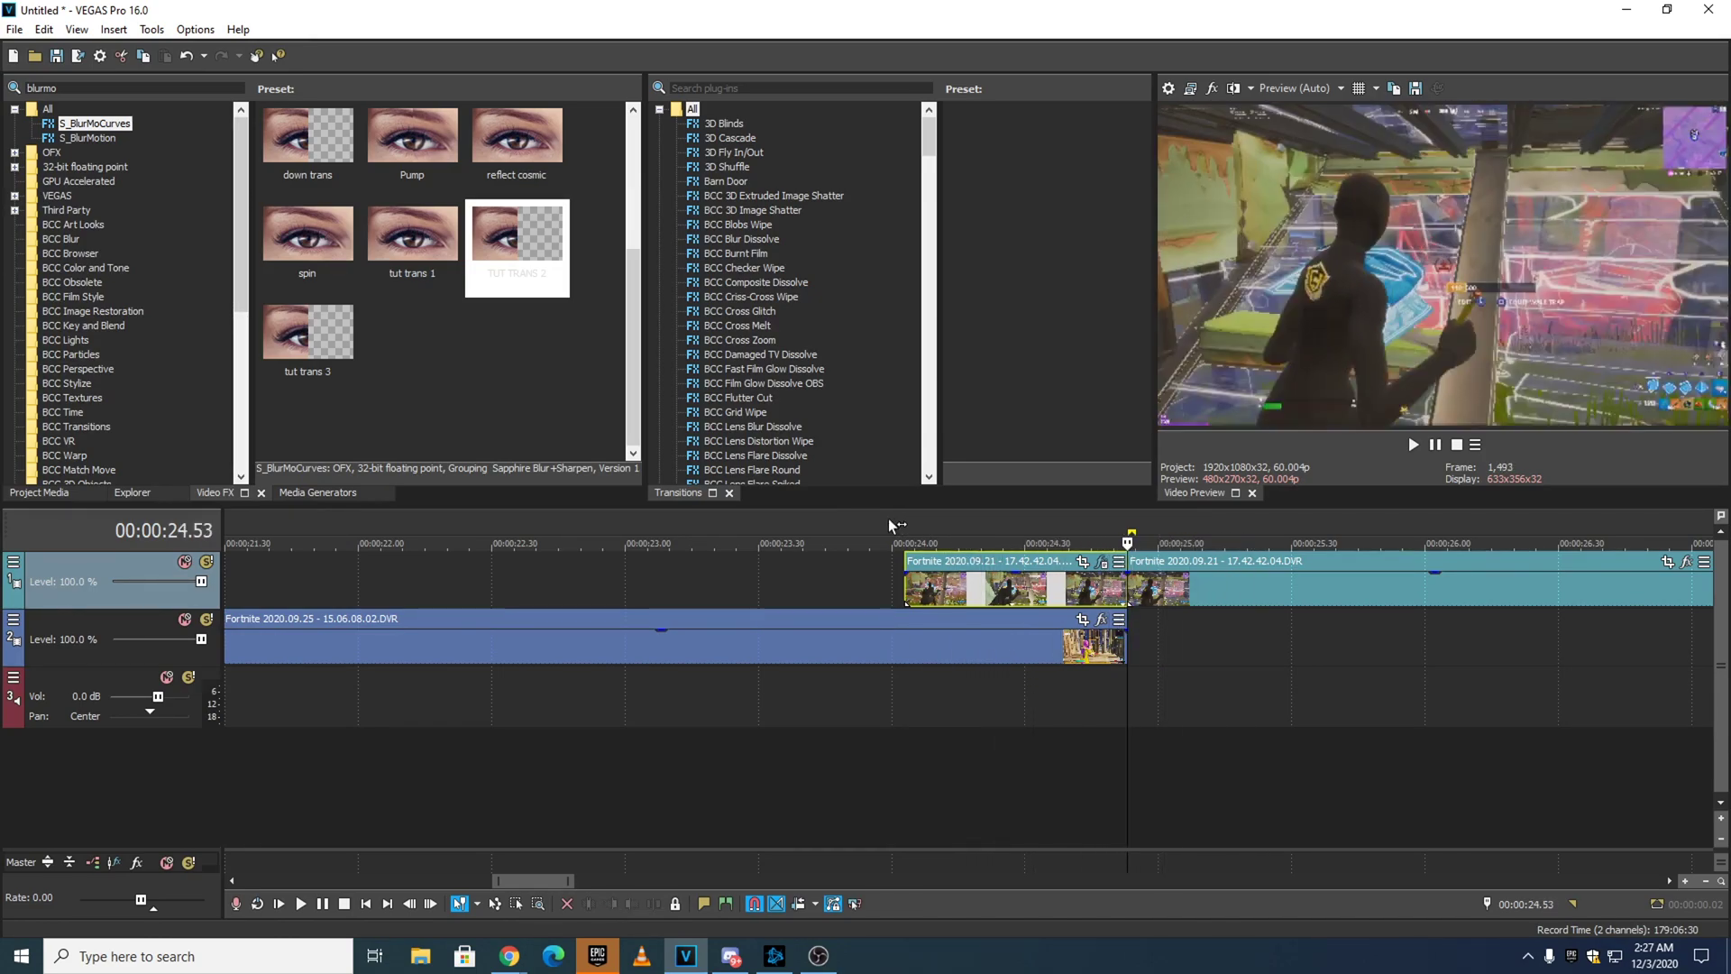
Add Gaussian Blur with the Over preset to the second clip's overlap piece, with horizontal and vertical ranges of 0.0630.
{"action": "left_click_drag", "start_coordinate": [79, 88], "coordinate": [28, 88]}
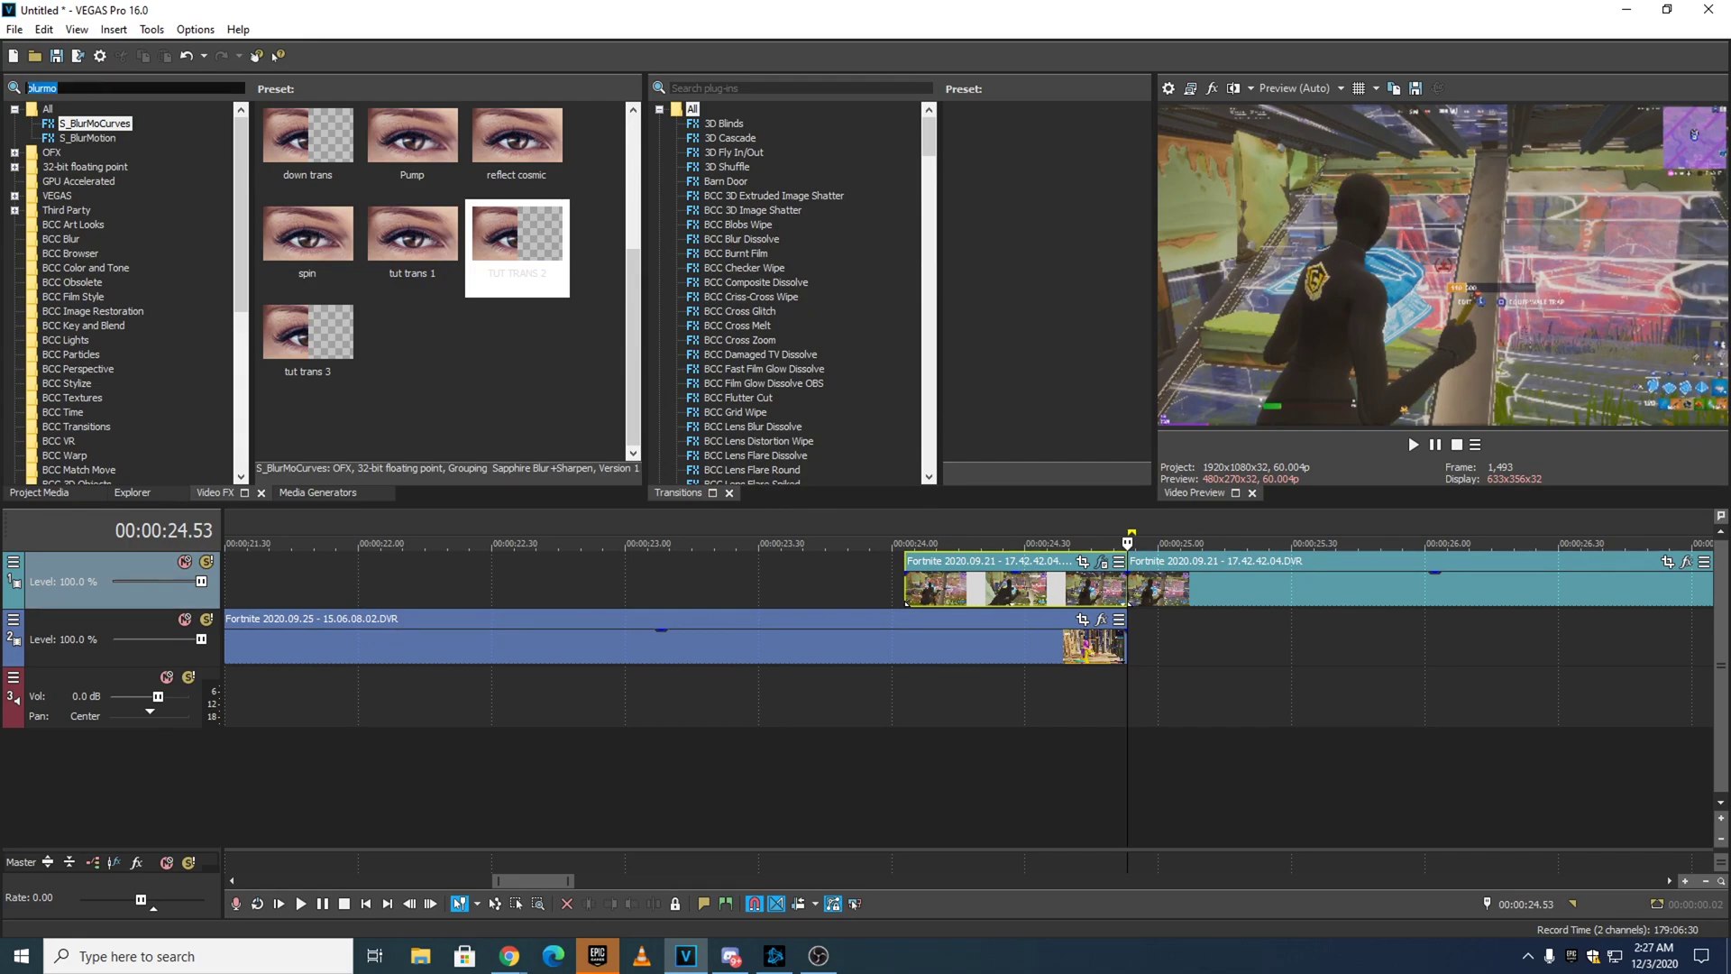
{"action": "key", "text": "BackSpace"}
{"action": "type", "text": "gauss"}
{"action": "left_click", "coordinate": [88, 138]}
{"action": "left_click_drag", "start_coordinate": [334, 341], "coordinate": [974, 575]}
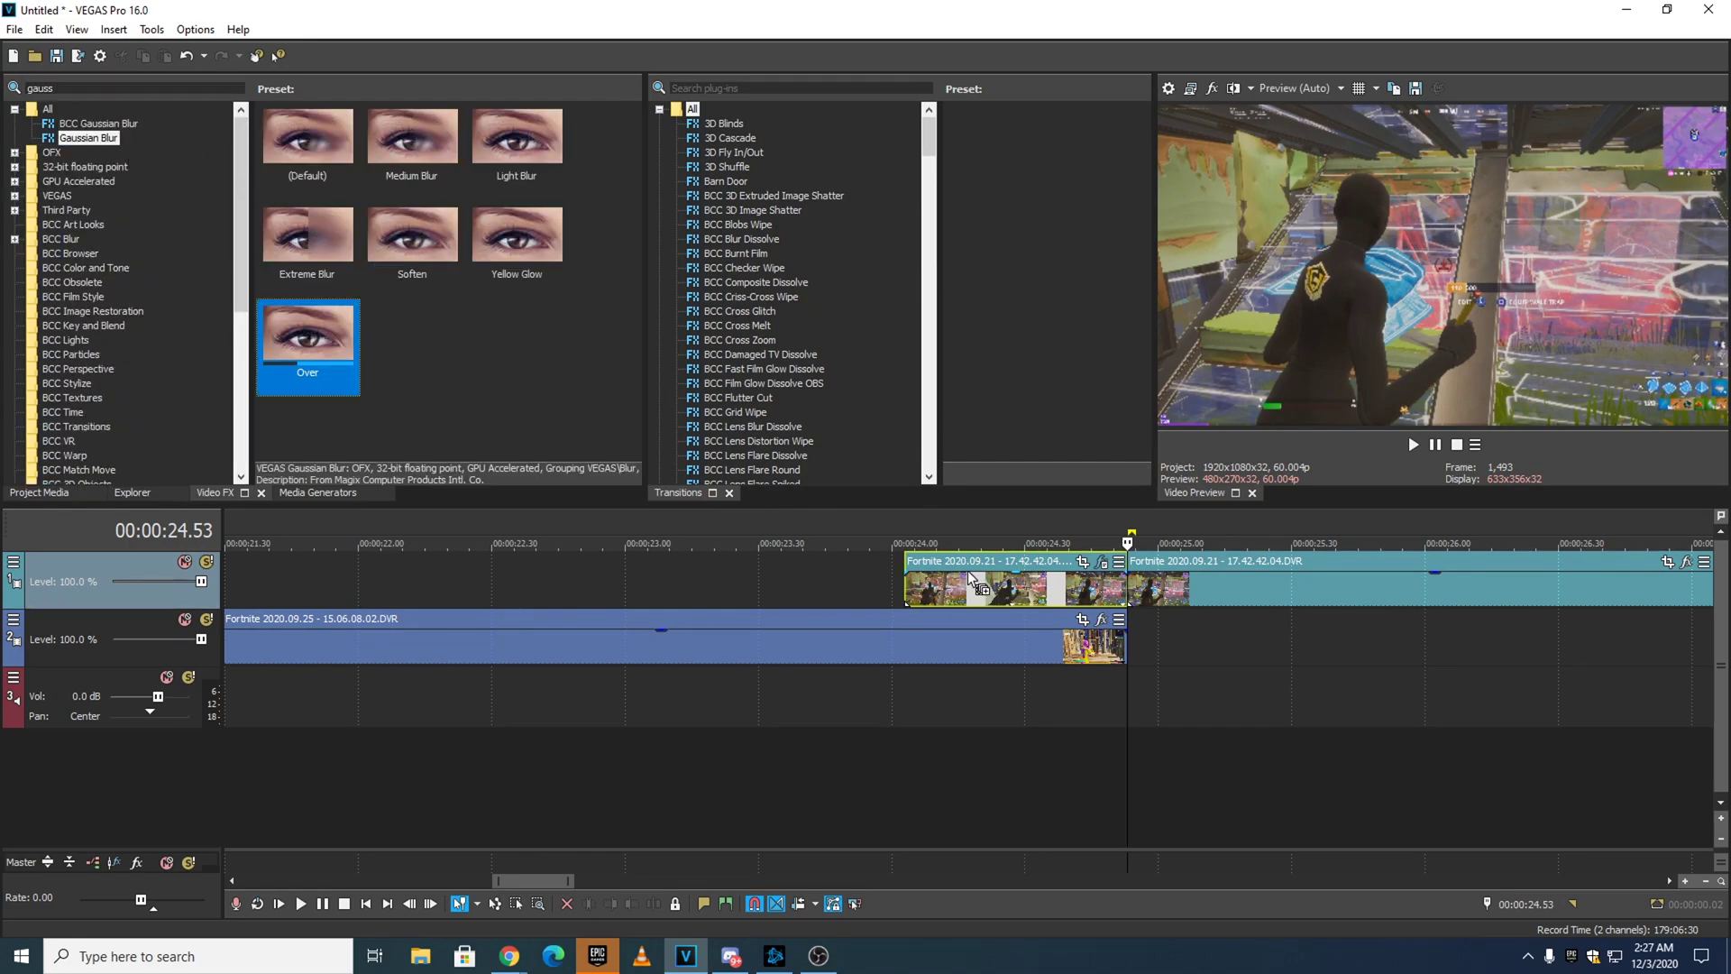
{"action": "double_click", "coordinate": [447, 145]}
{"action": "double_click", "coordinate": [454, 168]}
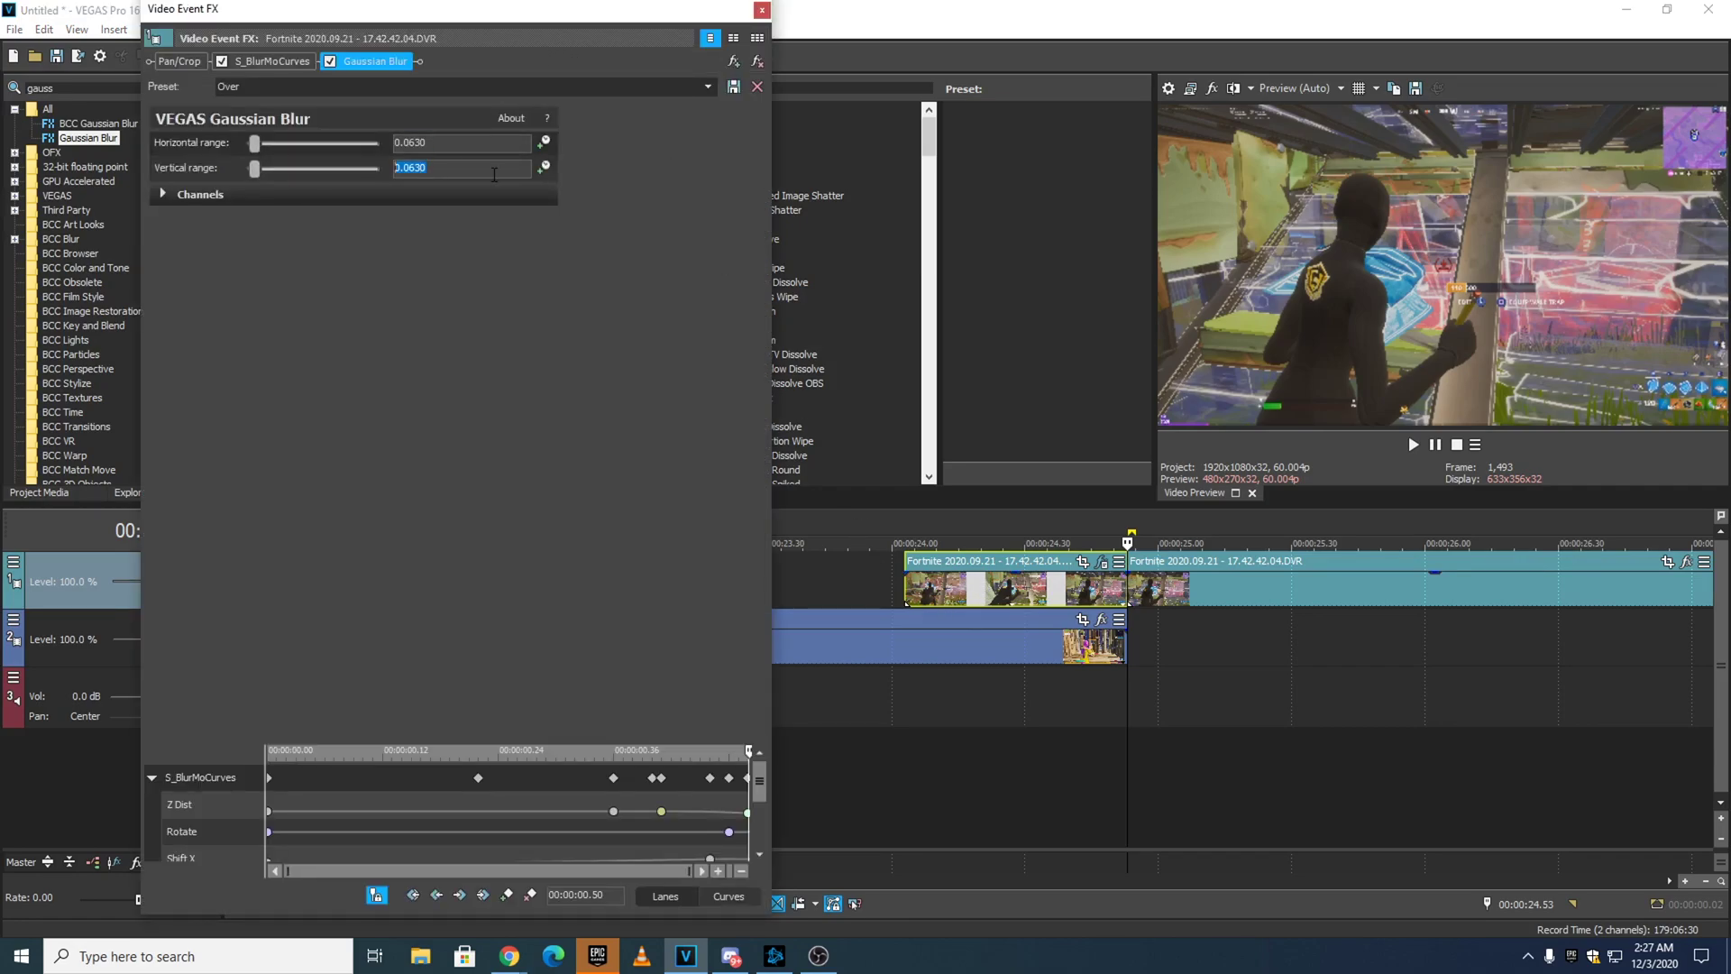
{"action": "double_click", "coordinate": [482, 143]}
{"action": "left_click", "coordinate": [470, 164]}
{"action": "left_click", "coordinate": [762, 11]}
Play back the region around the blurred transition and pause inside the overlap to examine it.
{"action": "left_click_drag", "start_coordinate": [757, 526], "coordinate": [1307, 526]}
{"action": "left_click", "coordinate": [1413, 445]}
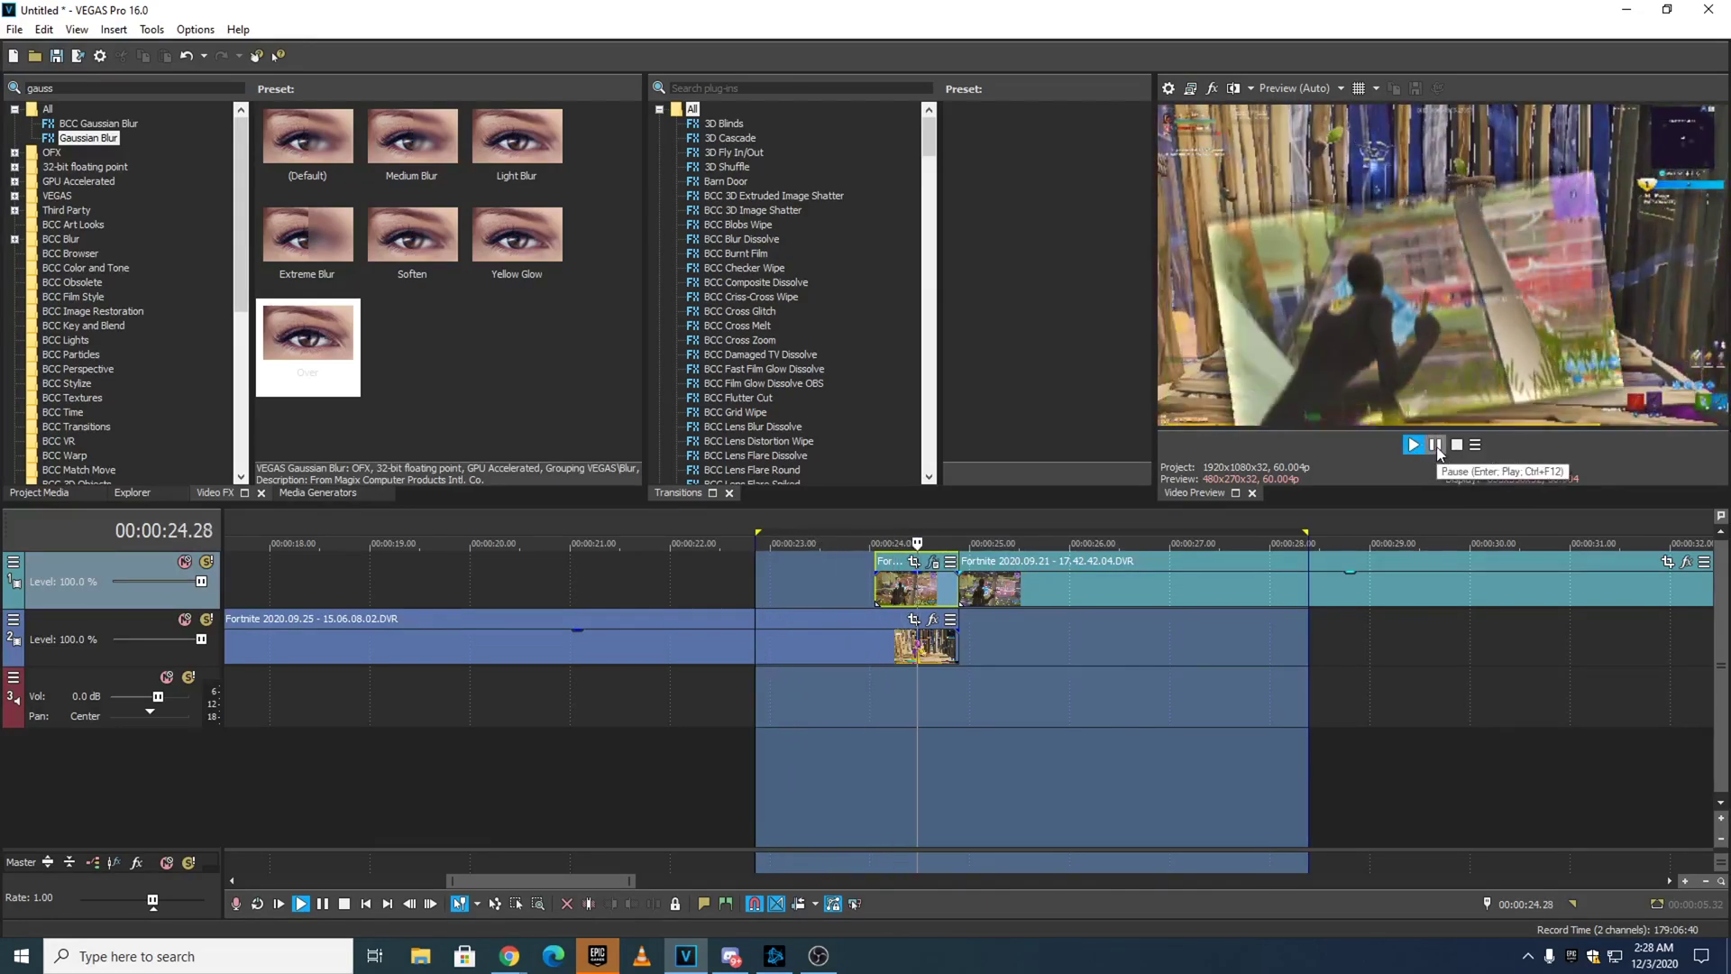
{"action": "left_click", "coordinate": [1435, 451]}
{"action": "left_click", "coordinate": [916, 583]}
{"action": "scroll", "coordinate": [990, 584], "scroll_direction": "up", "scroll_amount": 4}
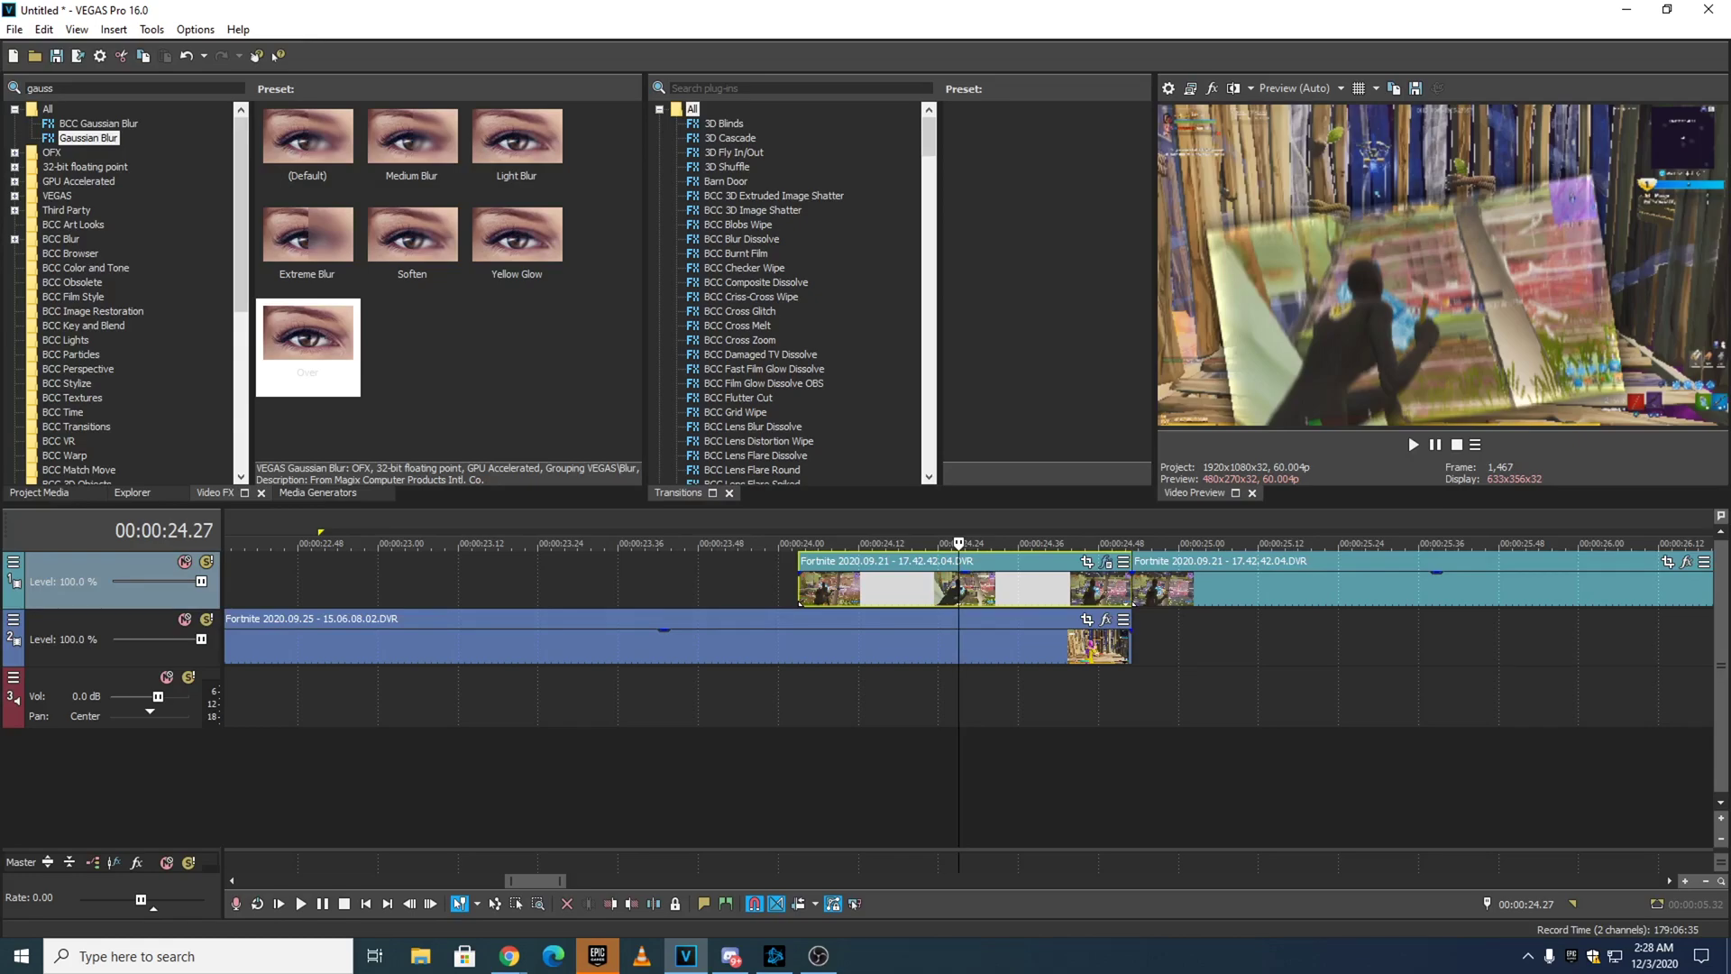
Undo the previous overlap edits and place a marker at 00:00:24.00, 53 frames before the cut.
{"action": "key", "text": "ctrl+z"}
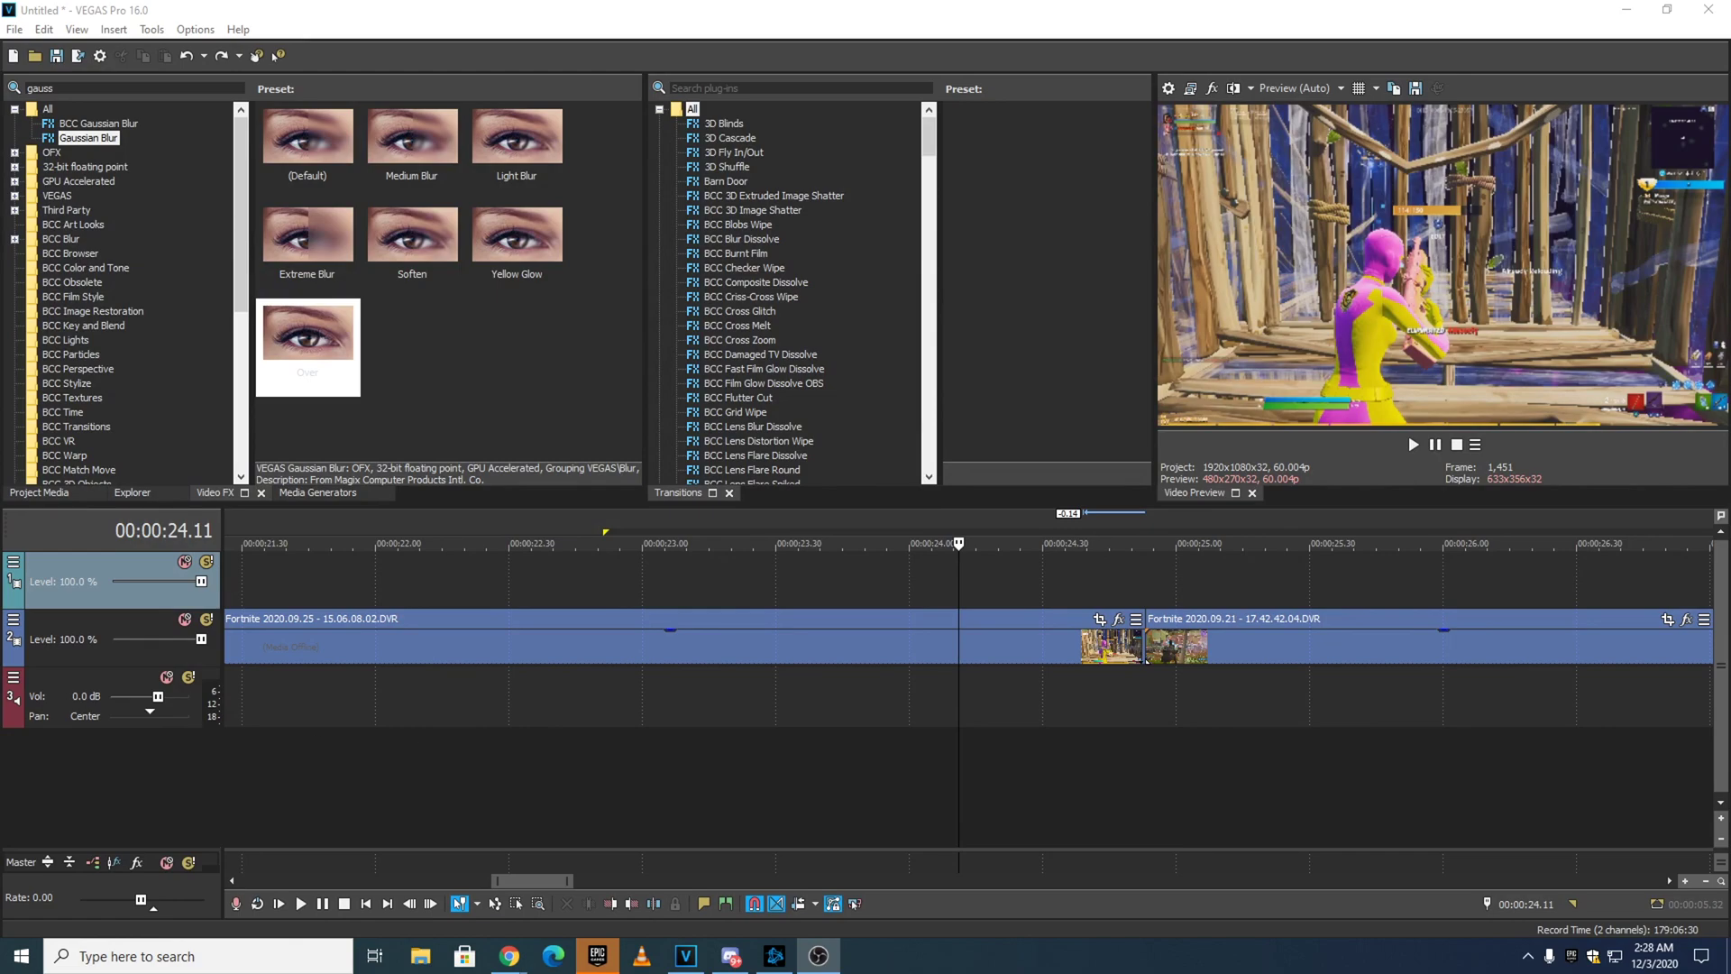
{"action": "left_click", "coordinate": [1047, 645]}
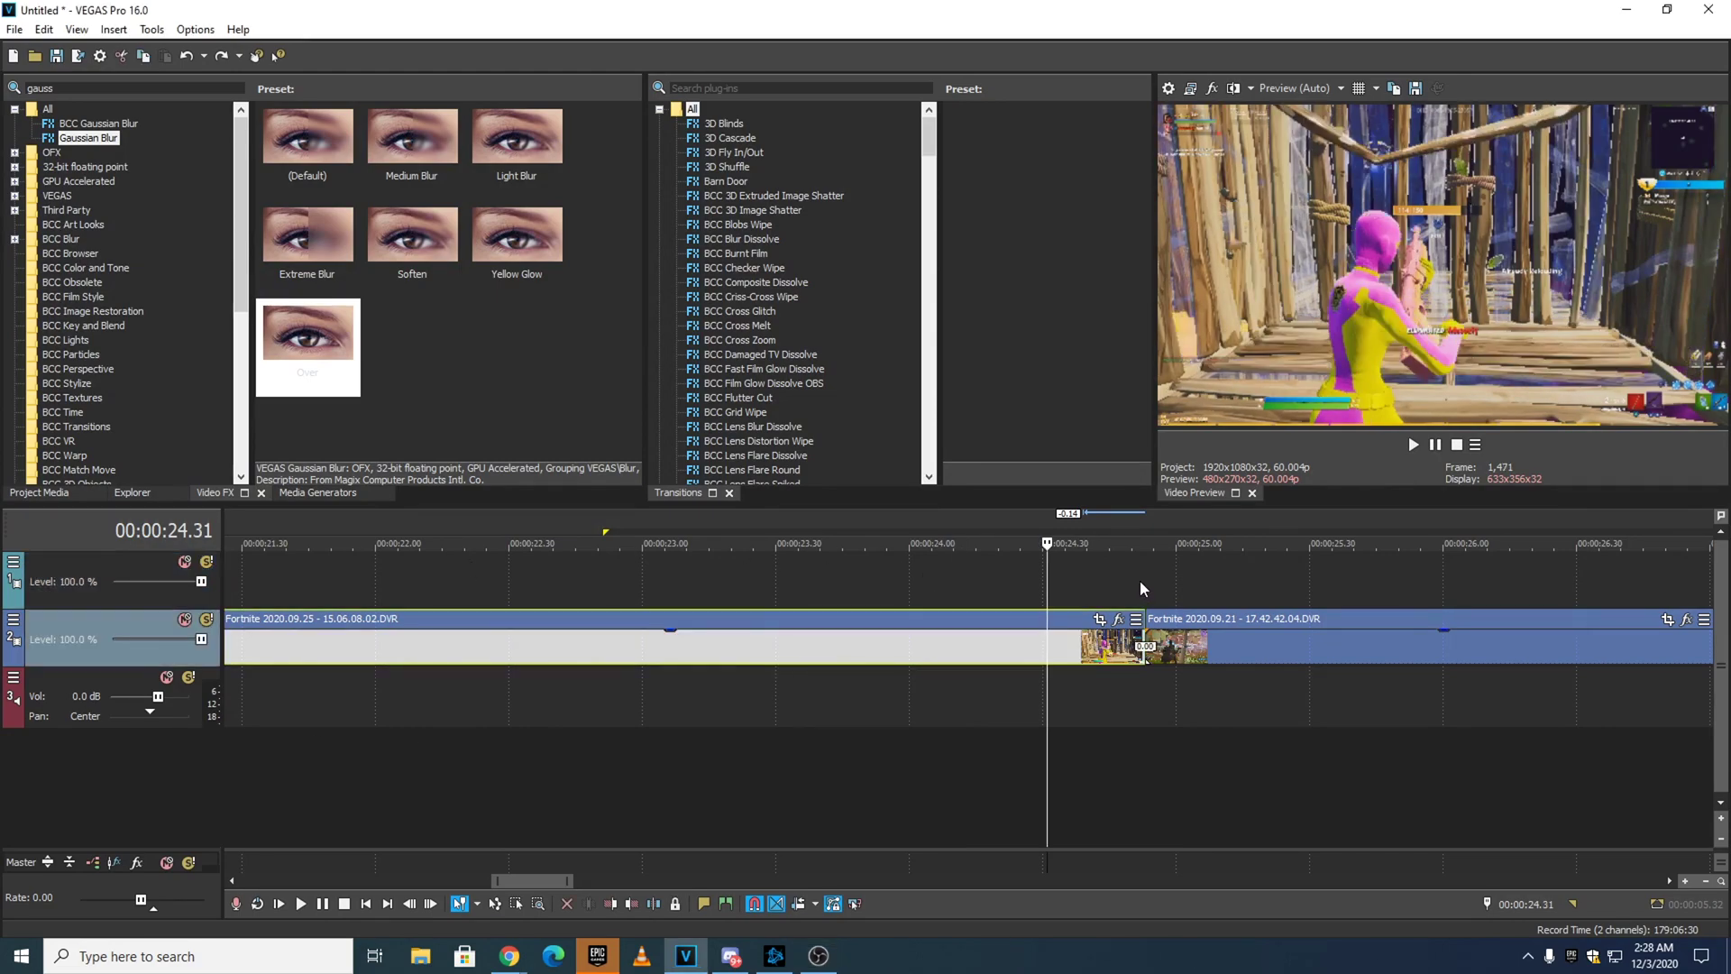
{"action": "left_click", "coordinate": [1145, 582]}
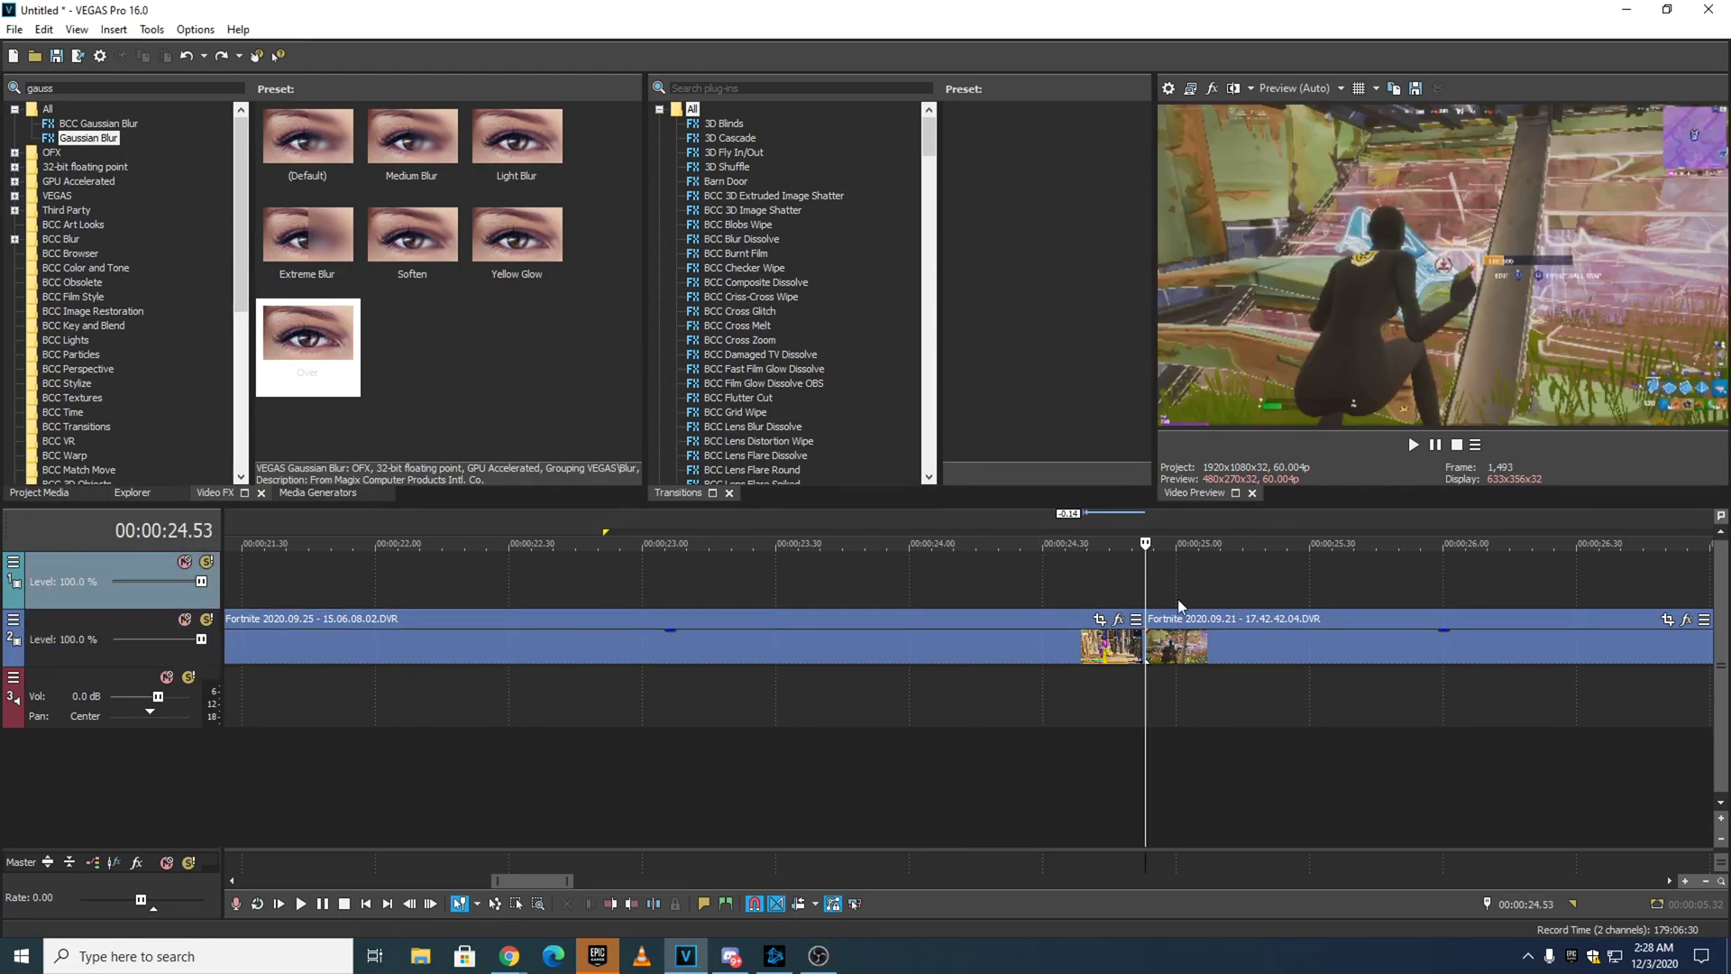
{"action": "left_click", "coordinate": [1527, 904]}
{"action": "type", "text": "-53"}
{"action": "key", "text": "Return"}
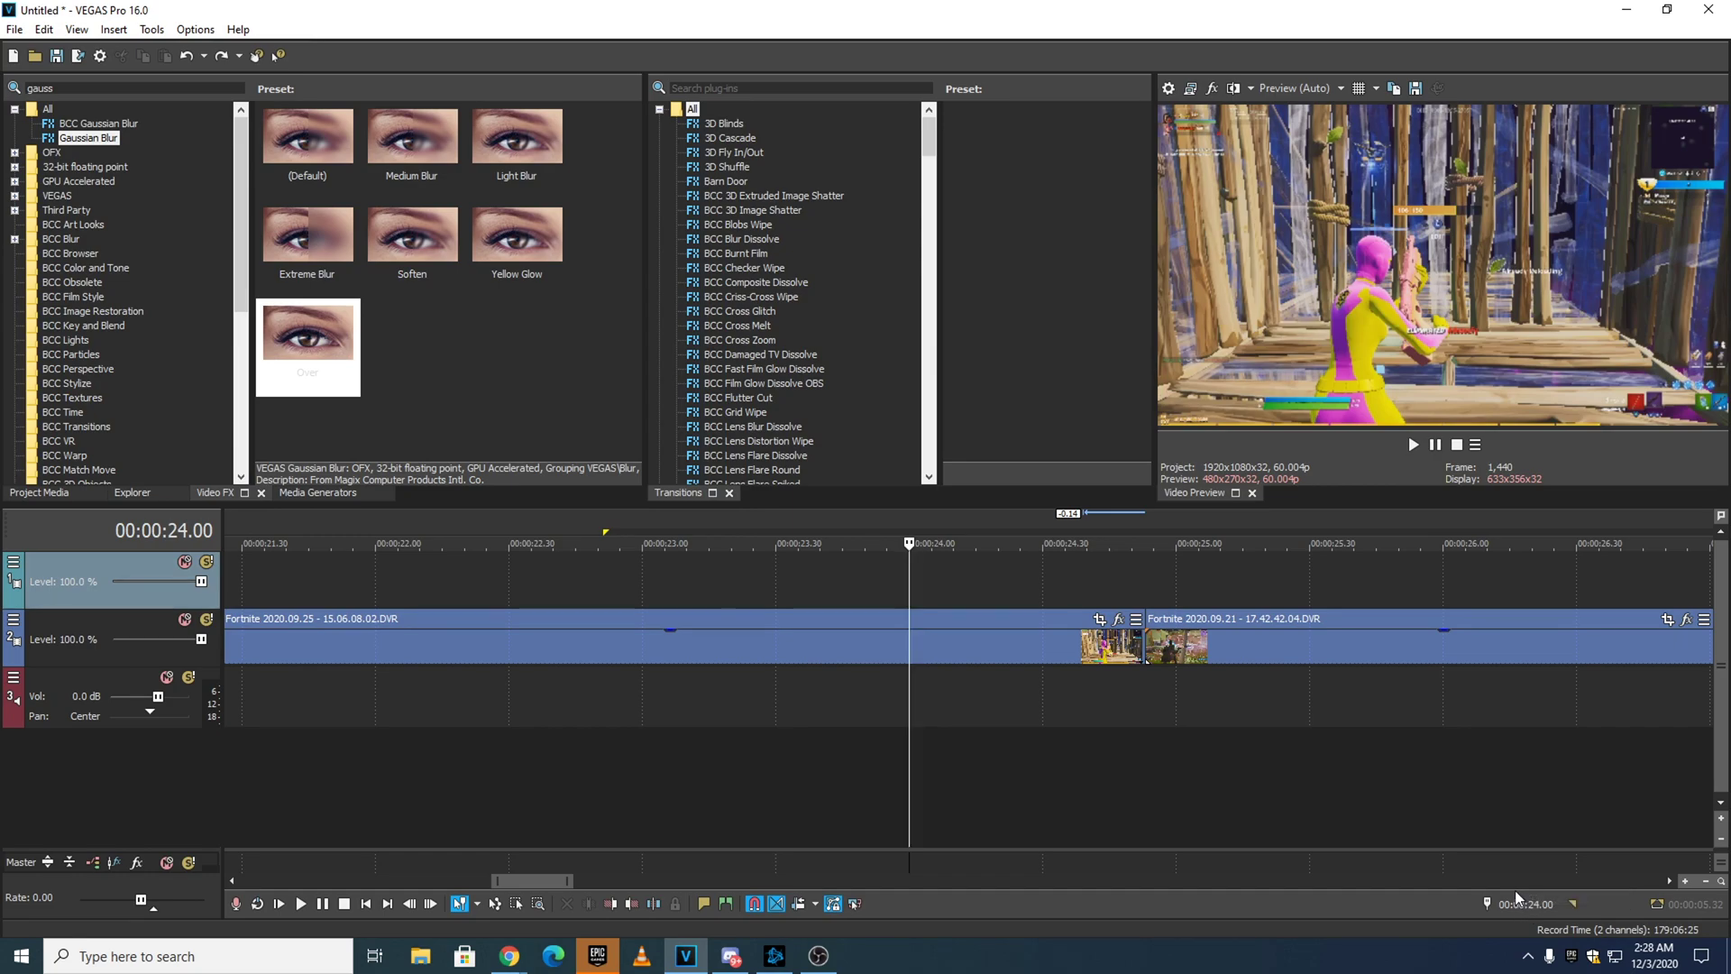
{"action": "left_click", "coordinate": [897, 579]}
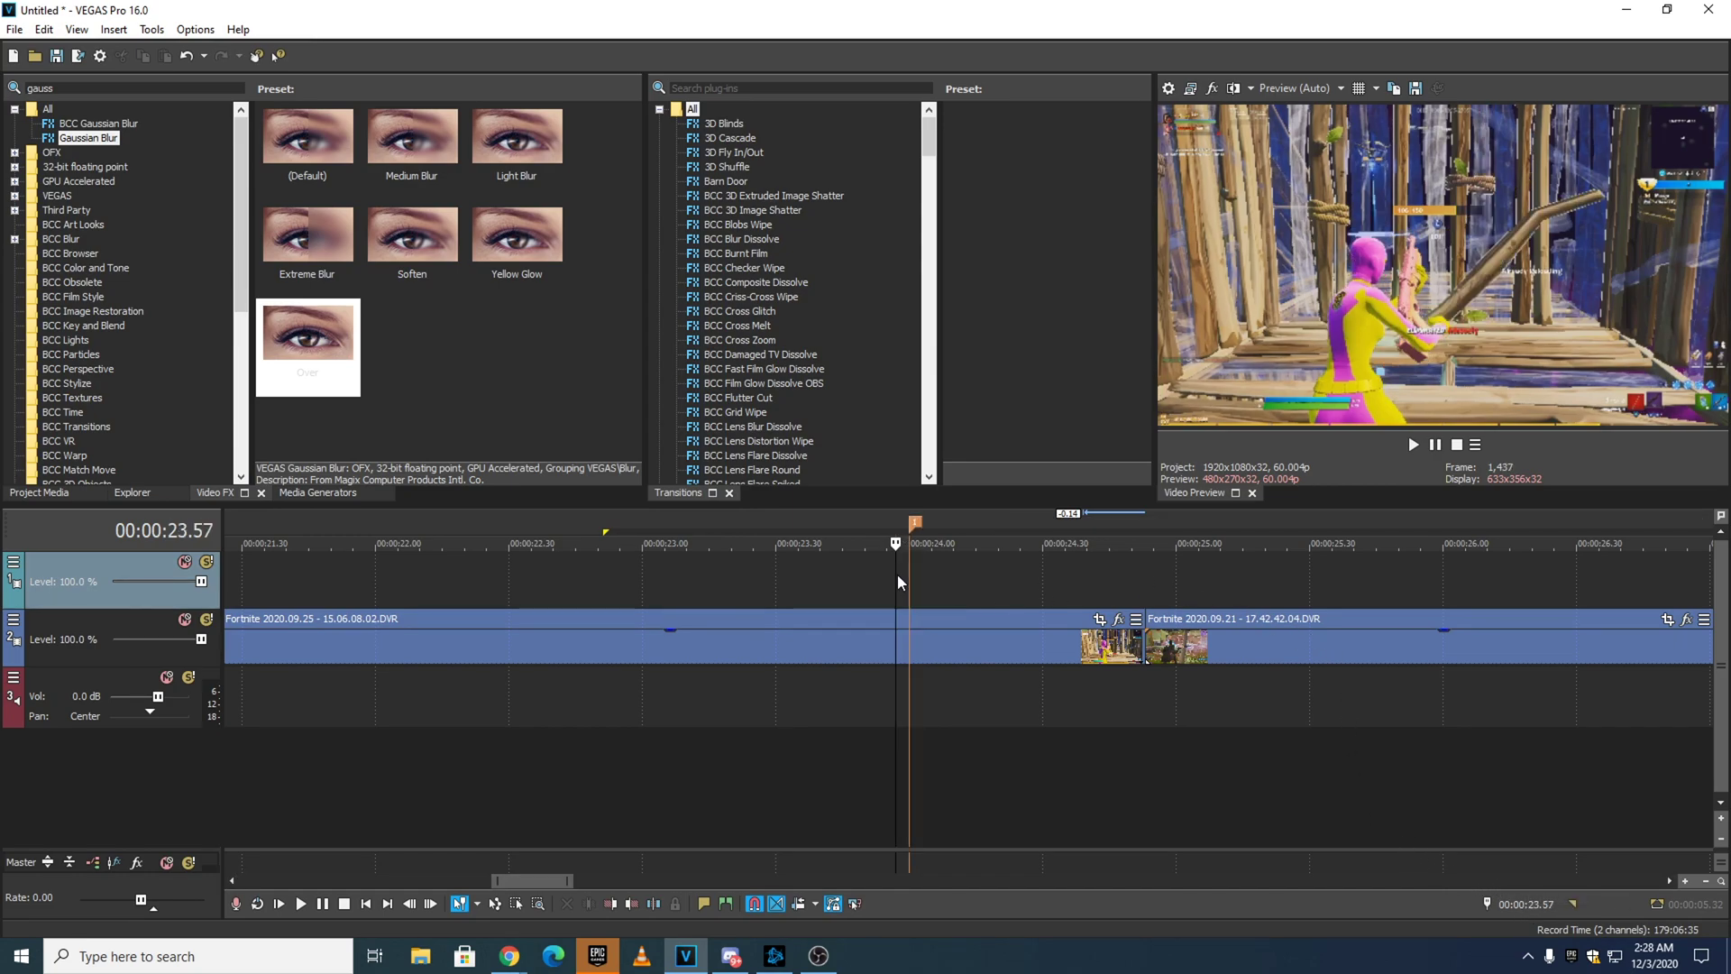
Move the second clip to the upper track, starting at the marker, and split it at 00:00:24.53 where the first clip ends.
{"action": "left_click_drag", "start_coordinate": [1211, 646], "coordinate": [979, 587]}
{"action": "left_click", "coordinate": [1156, 586]}
{"action": "left_click", "coordinate": [1146, 583]}
{"action": "key", "text": "s"}
{"action": "right_click", "coordinate": [1181, 584]}
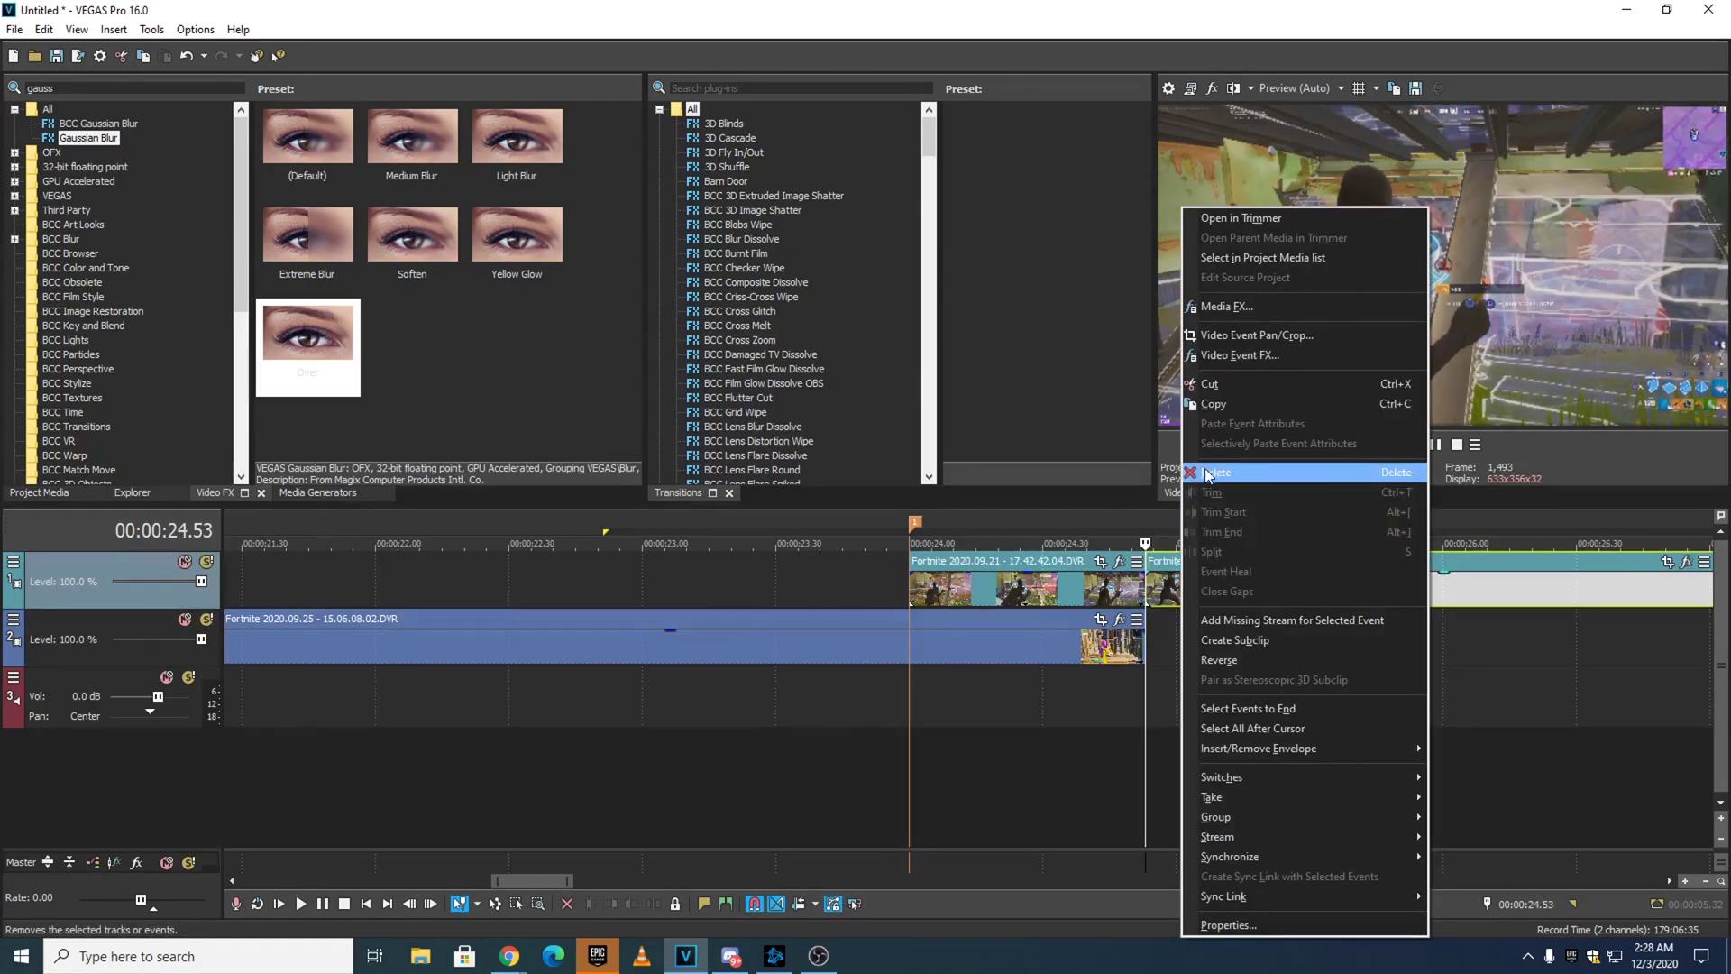
{"action": "left_click", "coordinate": [1208, 472]}
Delete the marker at the start of the overlap and move the playhead to 00:00:24.00.
{"action": "right_click", "coordinate": [915, 528]}
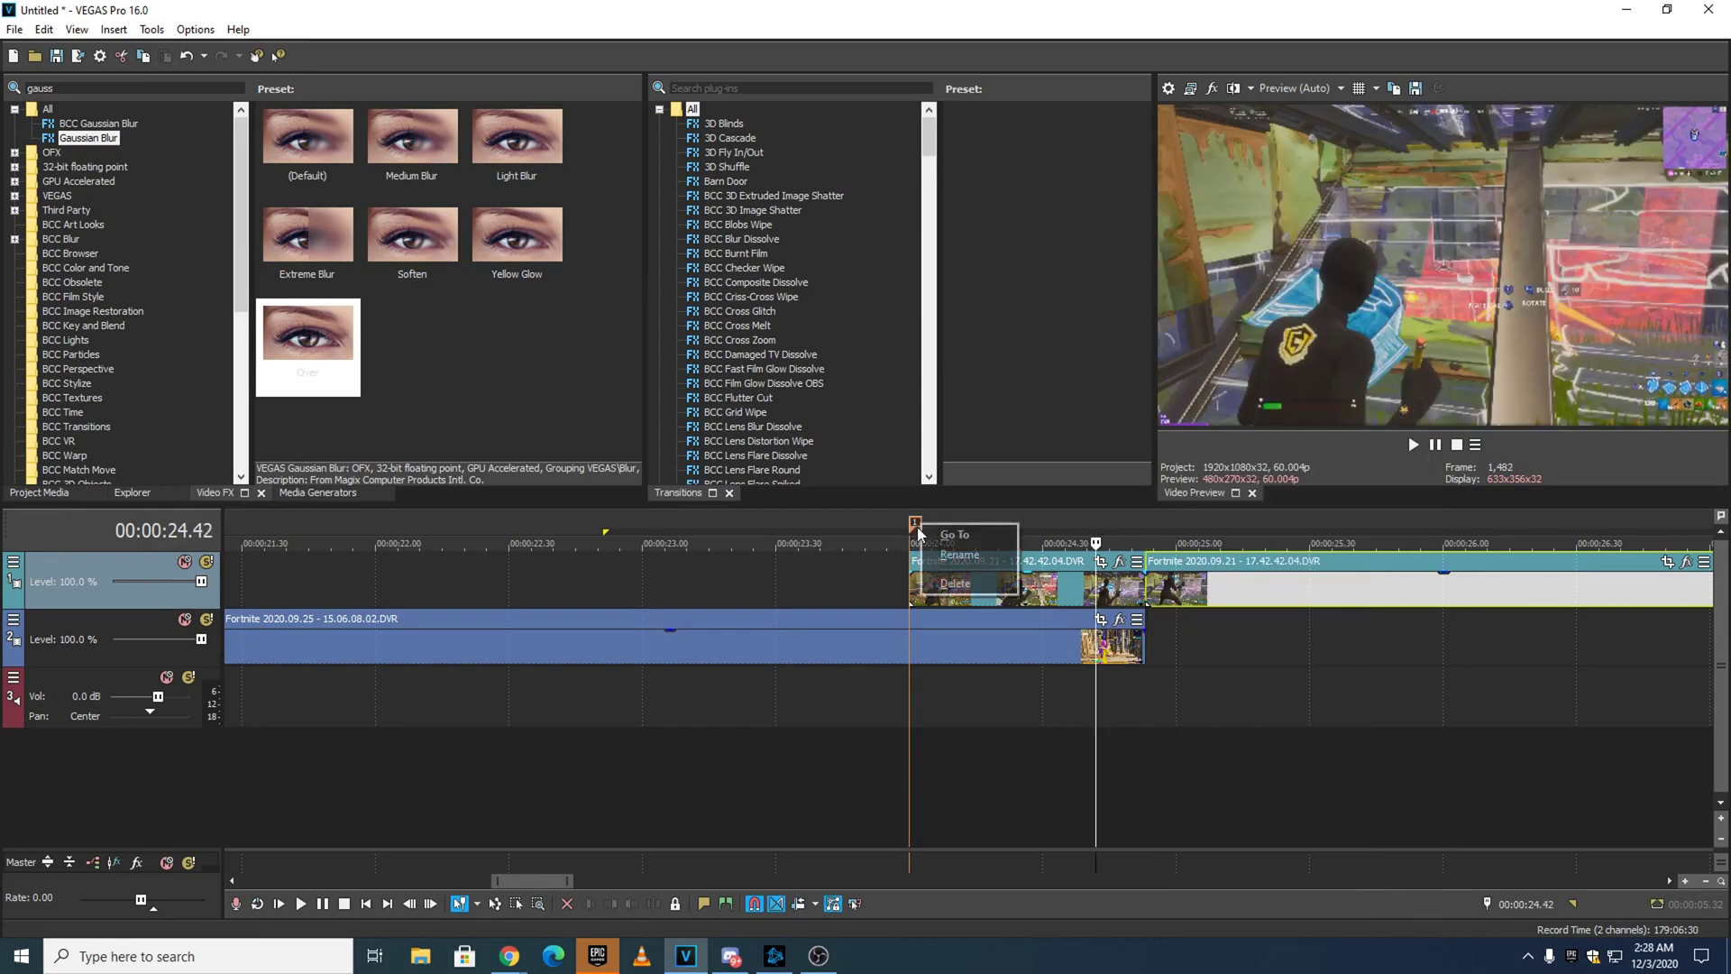
{"action": "left_click", "coordinate": [956, 583]}
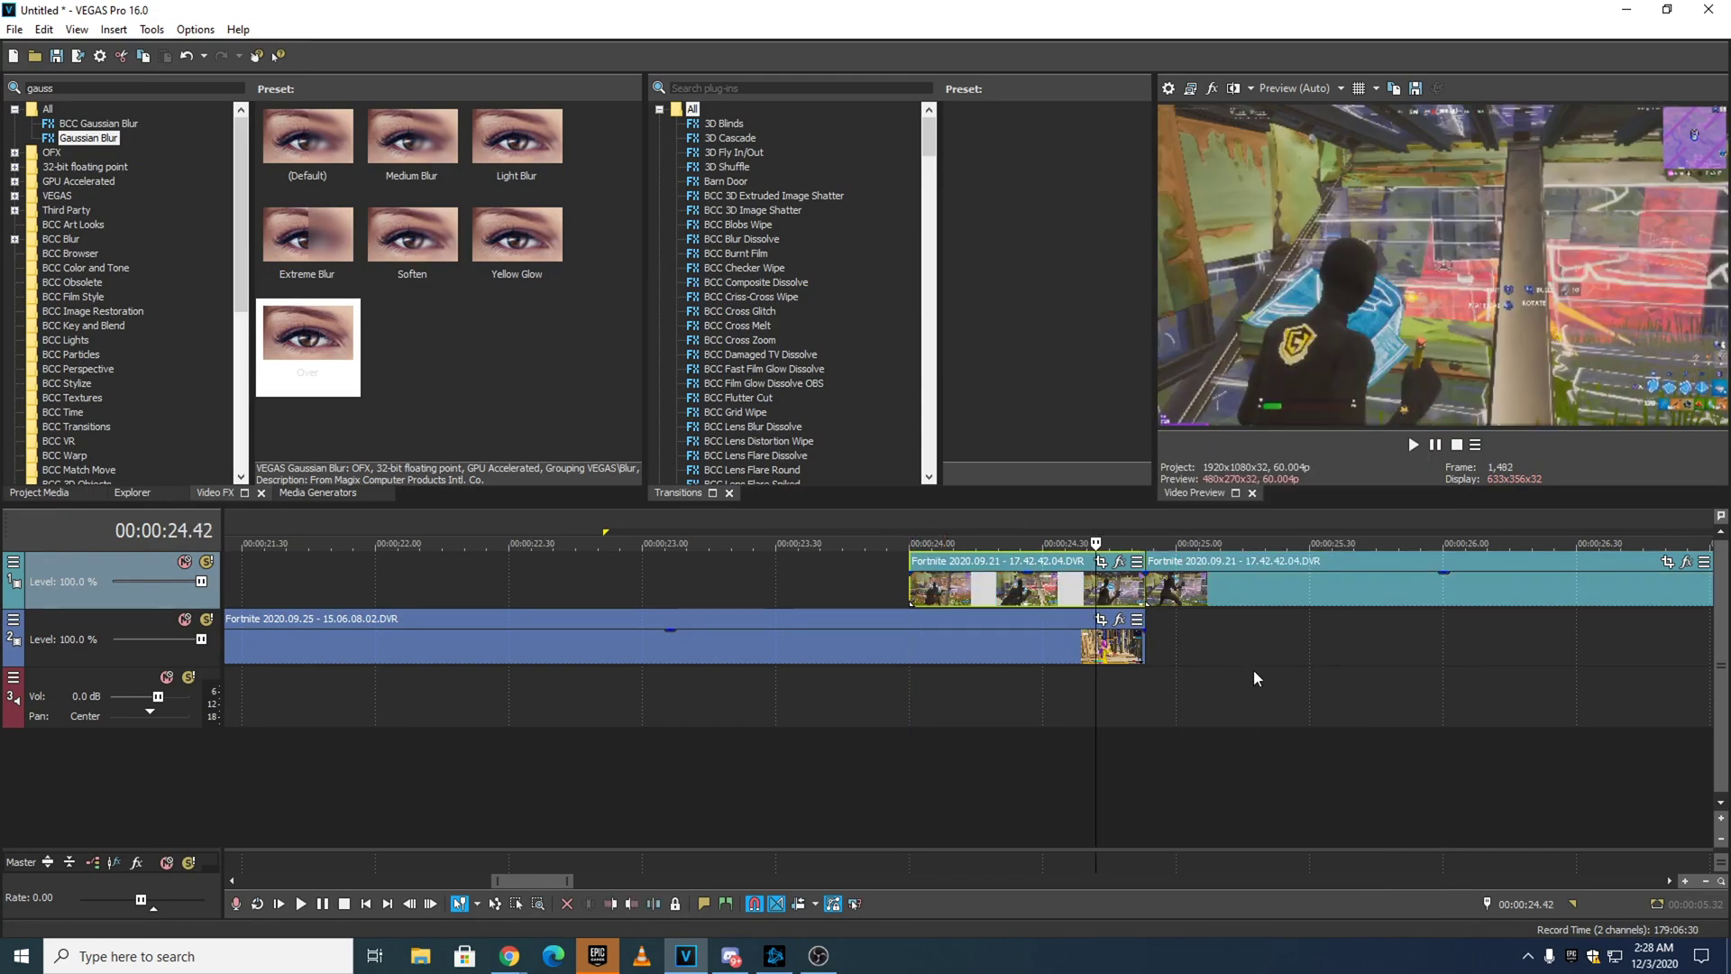
{"action": "left_click", "coordinate": [909, 523]}
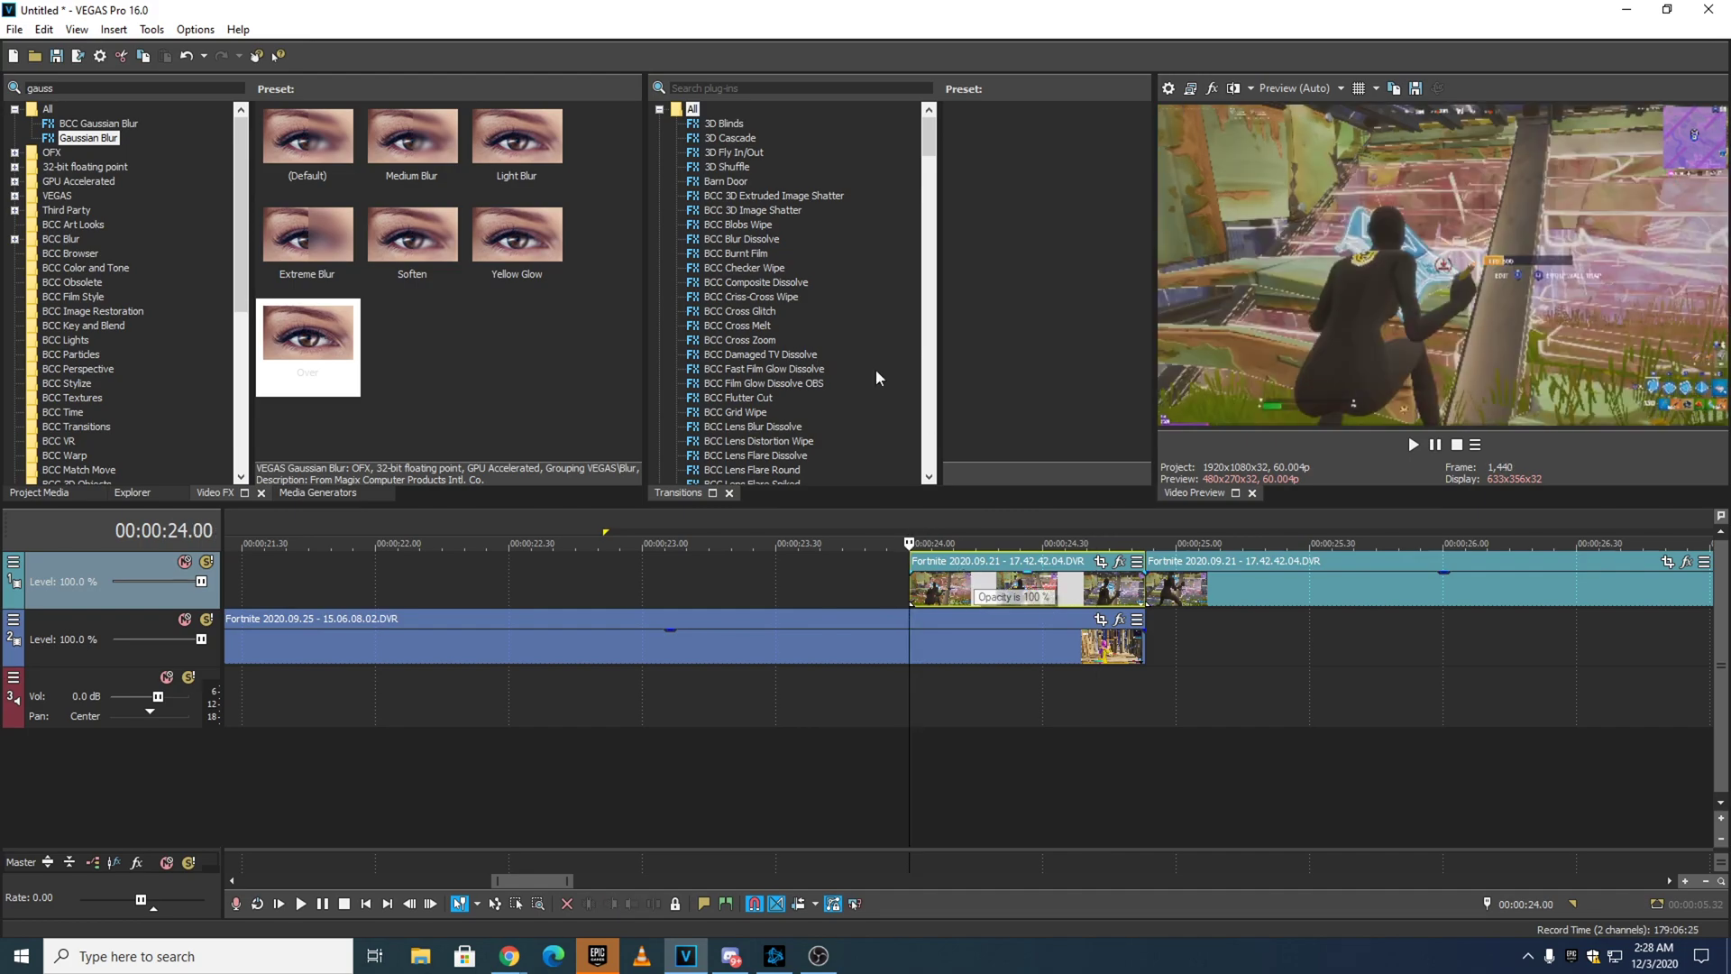
Search the video effects for "blurmoc" and apply the S_BlurMoCurves preset "tut trans 3" to the second clip's overlap piece.
{"action": "double_click", "coordinate": [43, 88]}
{"action": "type", "text": "blur"}
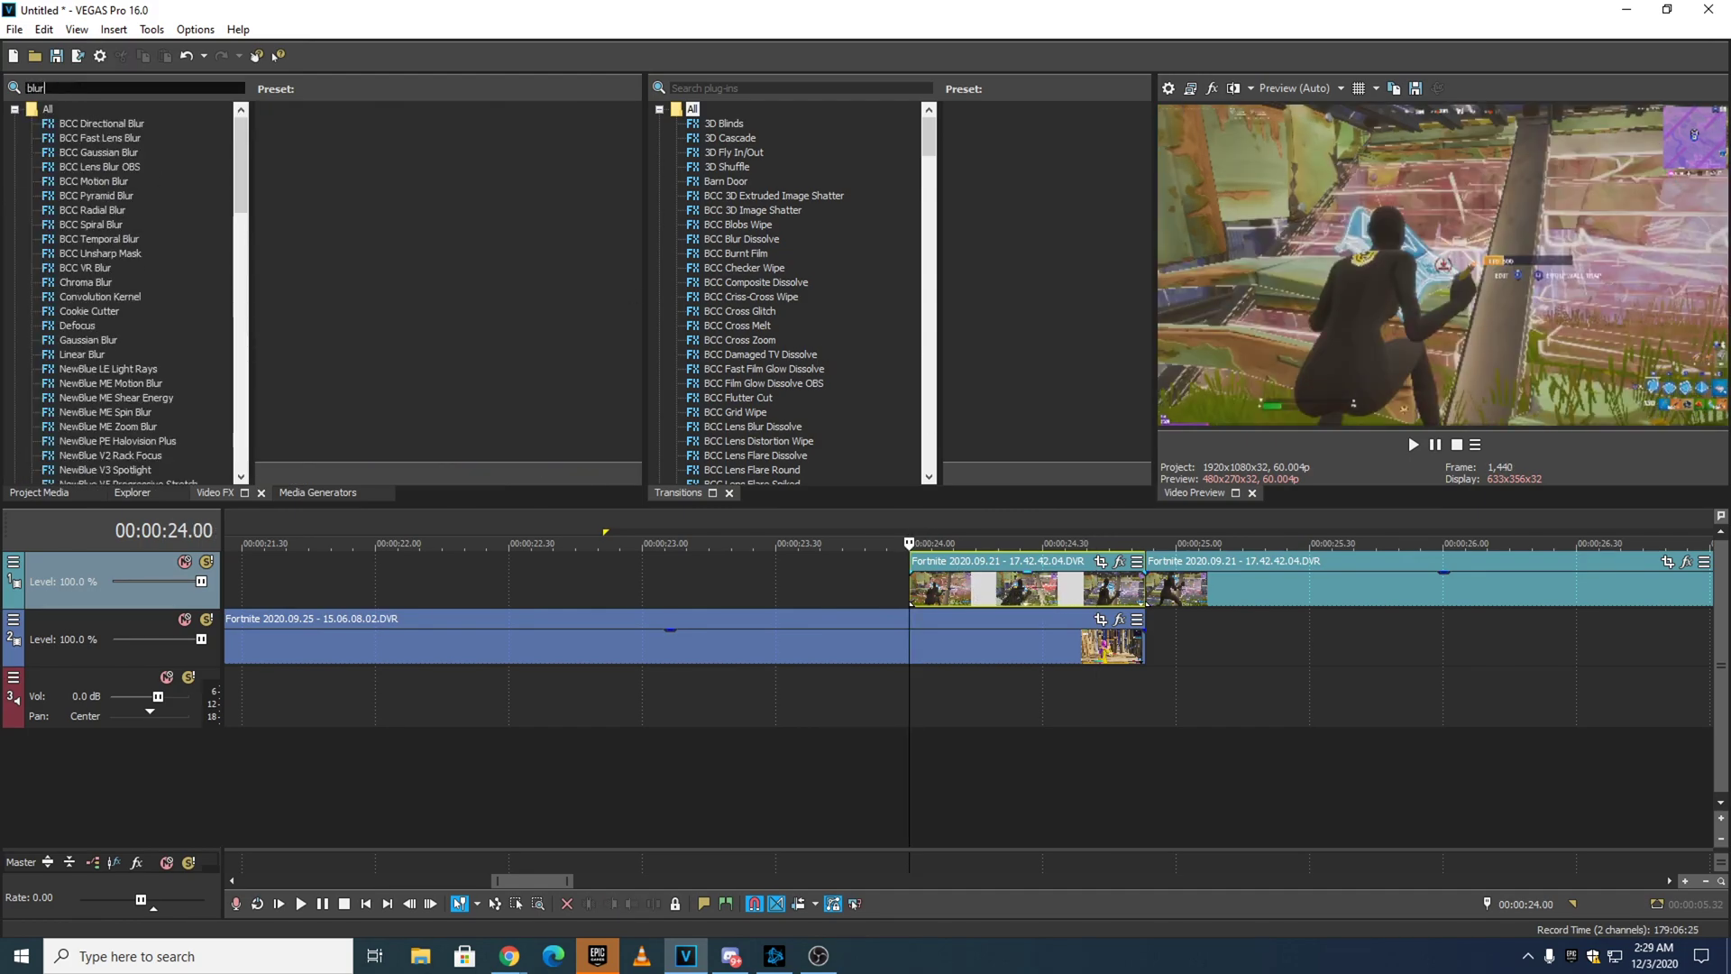
{"action": "type", "text": "moc"}
{"action": "left_click", "coordinate": [105, 124]}
{"action": "scroll", "coordinate": [577, 308], "scroll_direction": "down", "scroll_amount": 5}
{"action": "left_click_drag", "start_coordinate": [308, 339], "coordinate": [951, 583]}
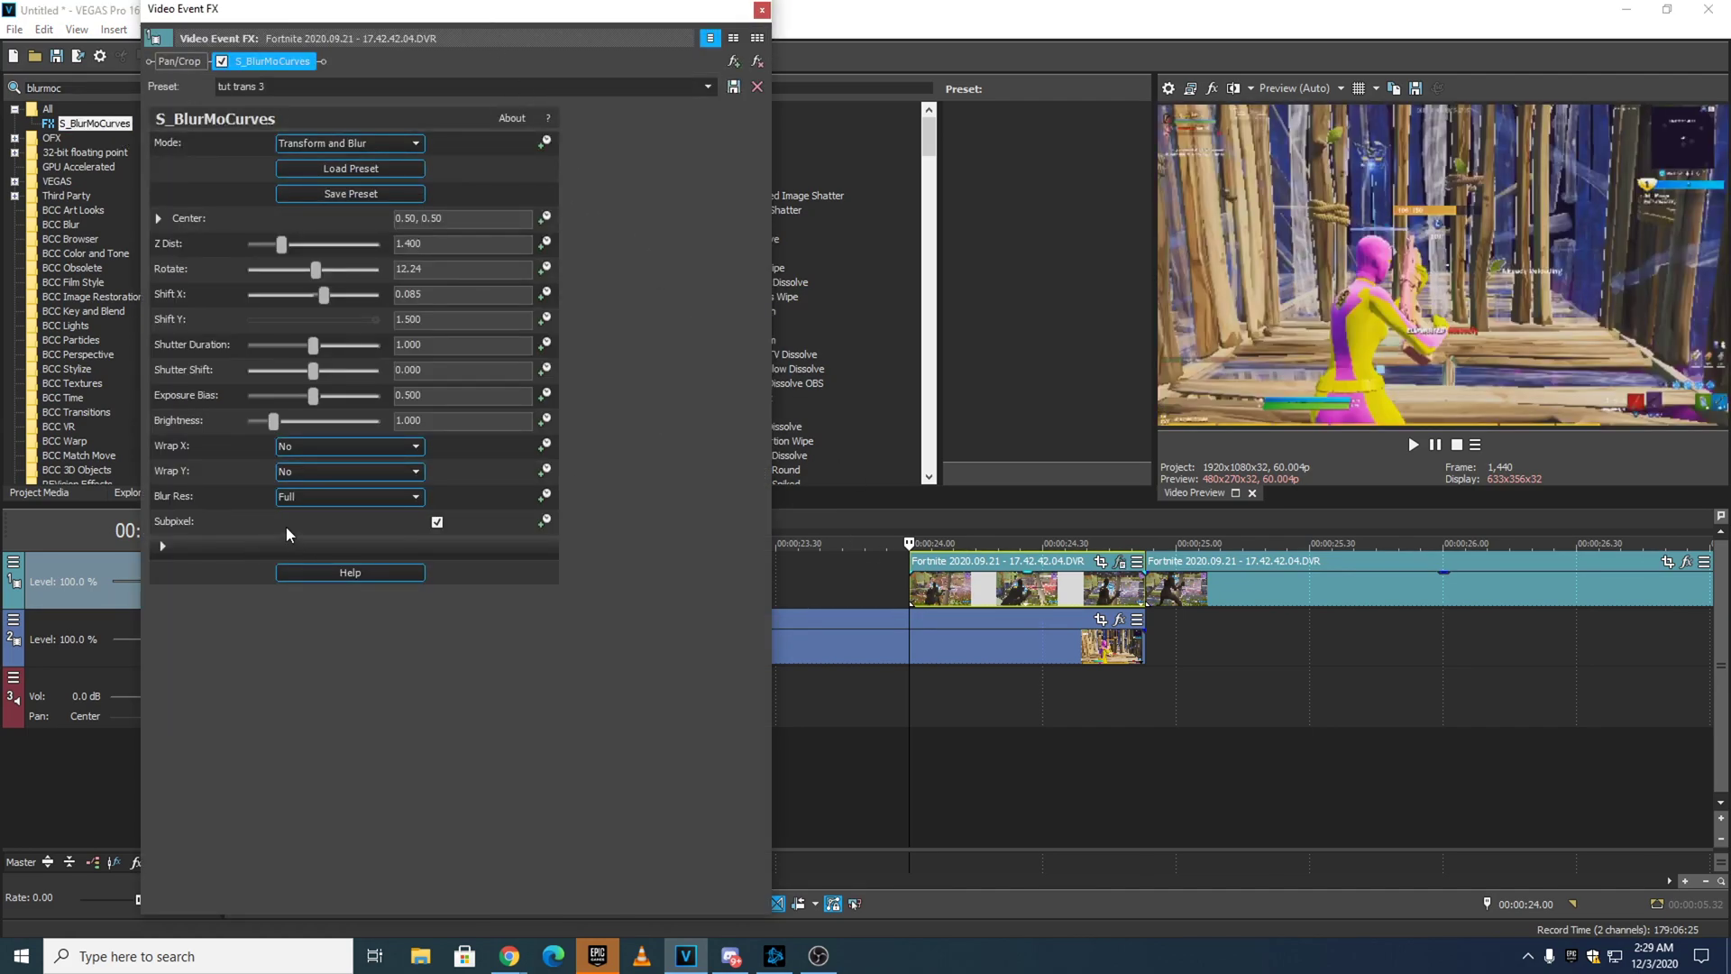
Enable keyframe animation for Z Dist, Rotate, Shift X and Shift Y, and enlarge the keyframe area to show all four.
{"action": "left_click", "coordinate": [545, 244]}
{"action": "left_click", "coordinate": [545, 269]}
{"action": "left_click", "coordinate": [546, 294]}
{"action": "left_click", "coordinate": [545, 319]}
{"action": "left_click_drag", "start_coordinate": [595, 741], "coordinate": [587, 628]}
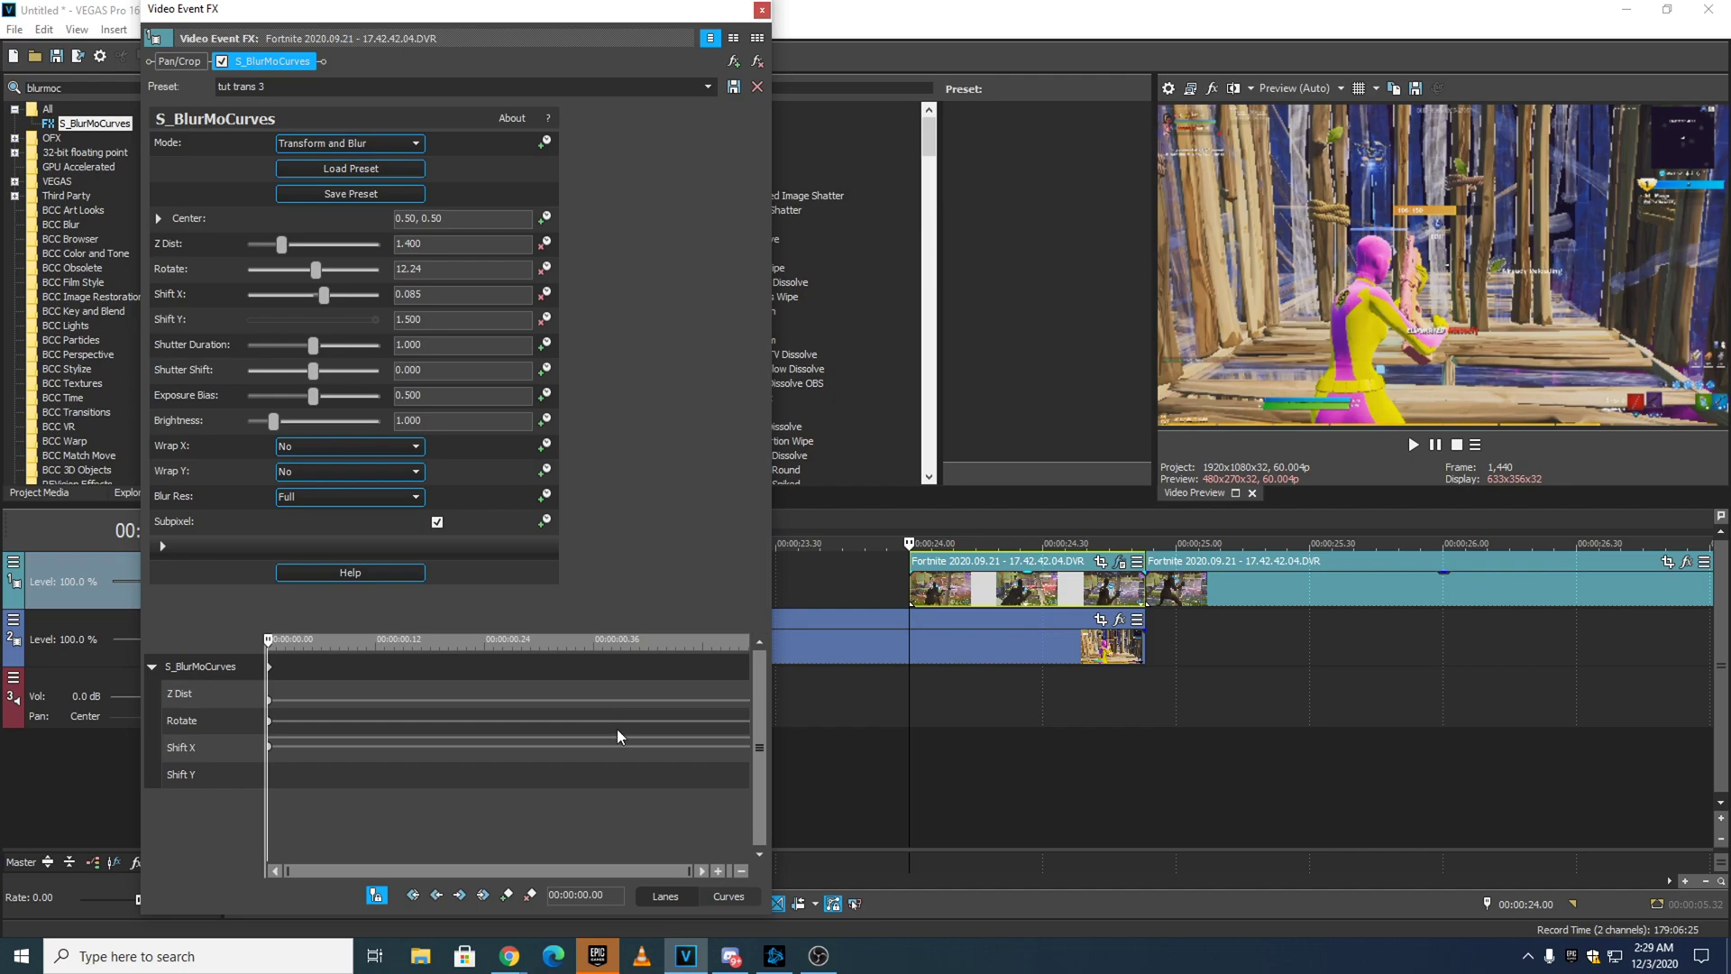
Set the starting keyframes of Rotate and Shift X to Smooth Fade.
{"action": "right_click", "coordinate": [269, 720]}
{"action": "left_click", "coordinate": [315, 580]}
{"action": "right_click", "coordinate": [270, 747]}
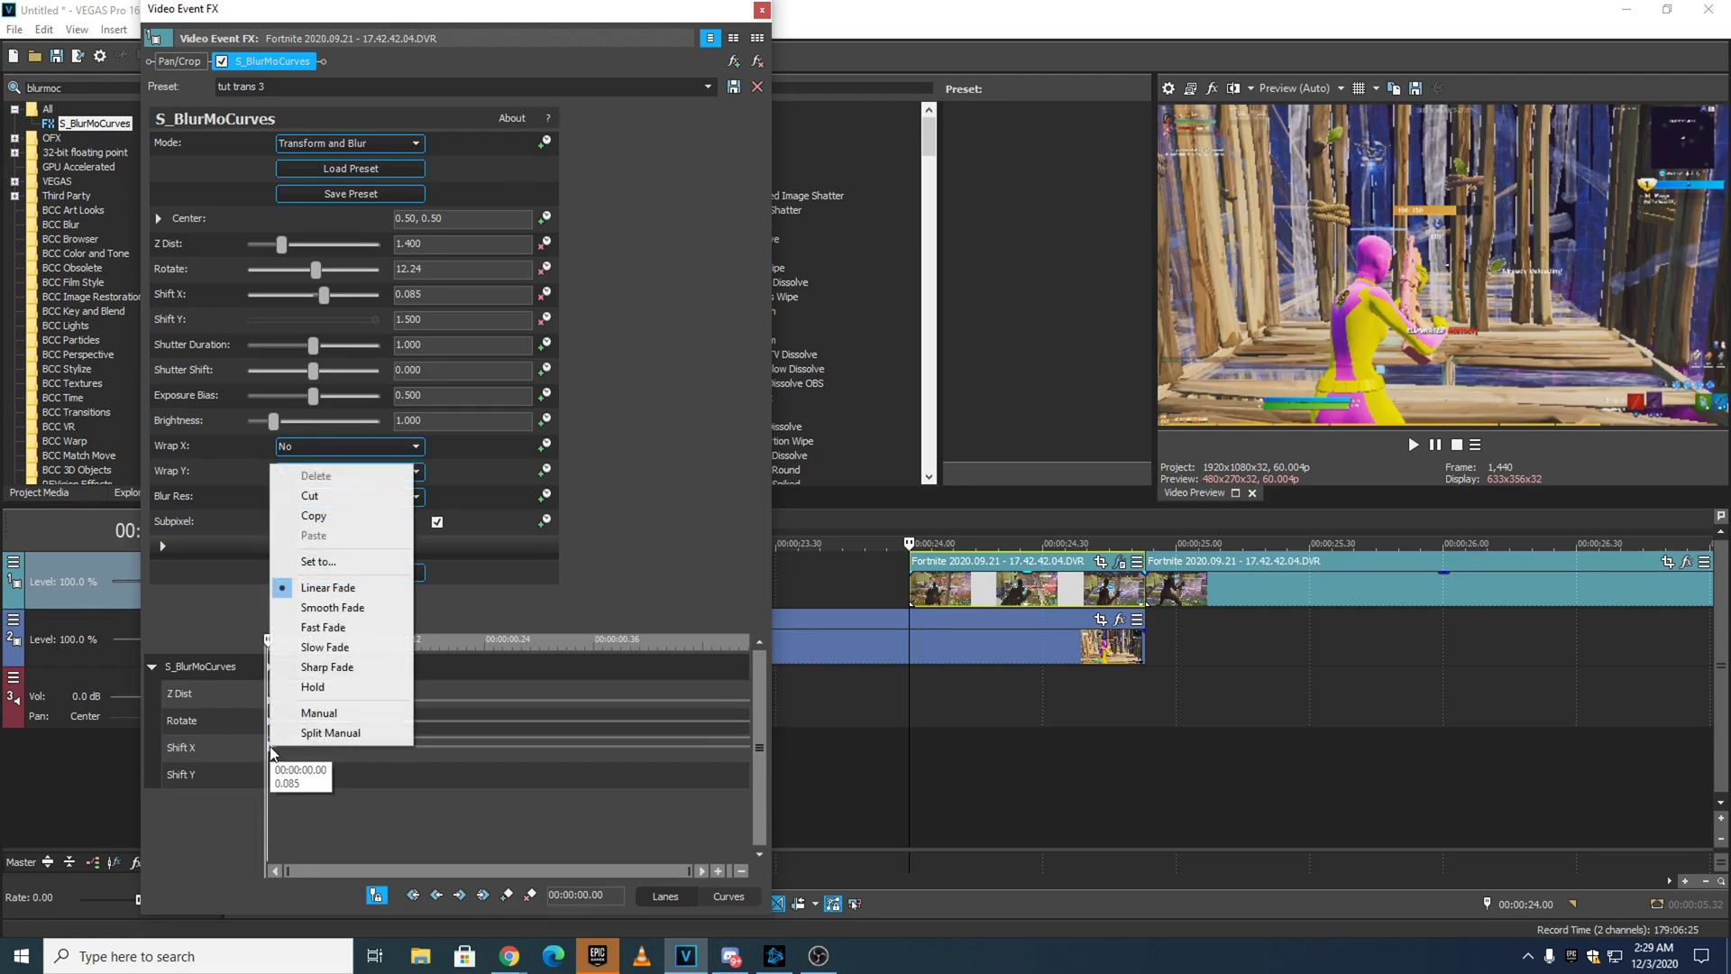
{"action": "left_click", "coordinate": [316, 606]}
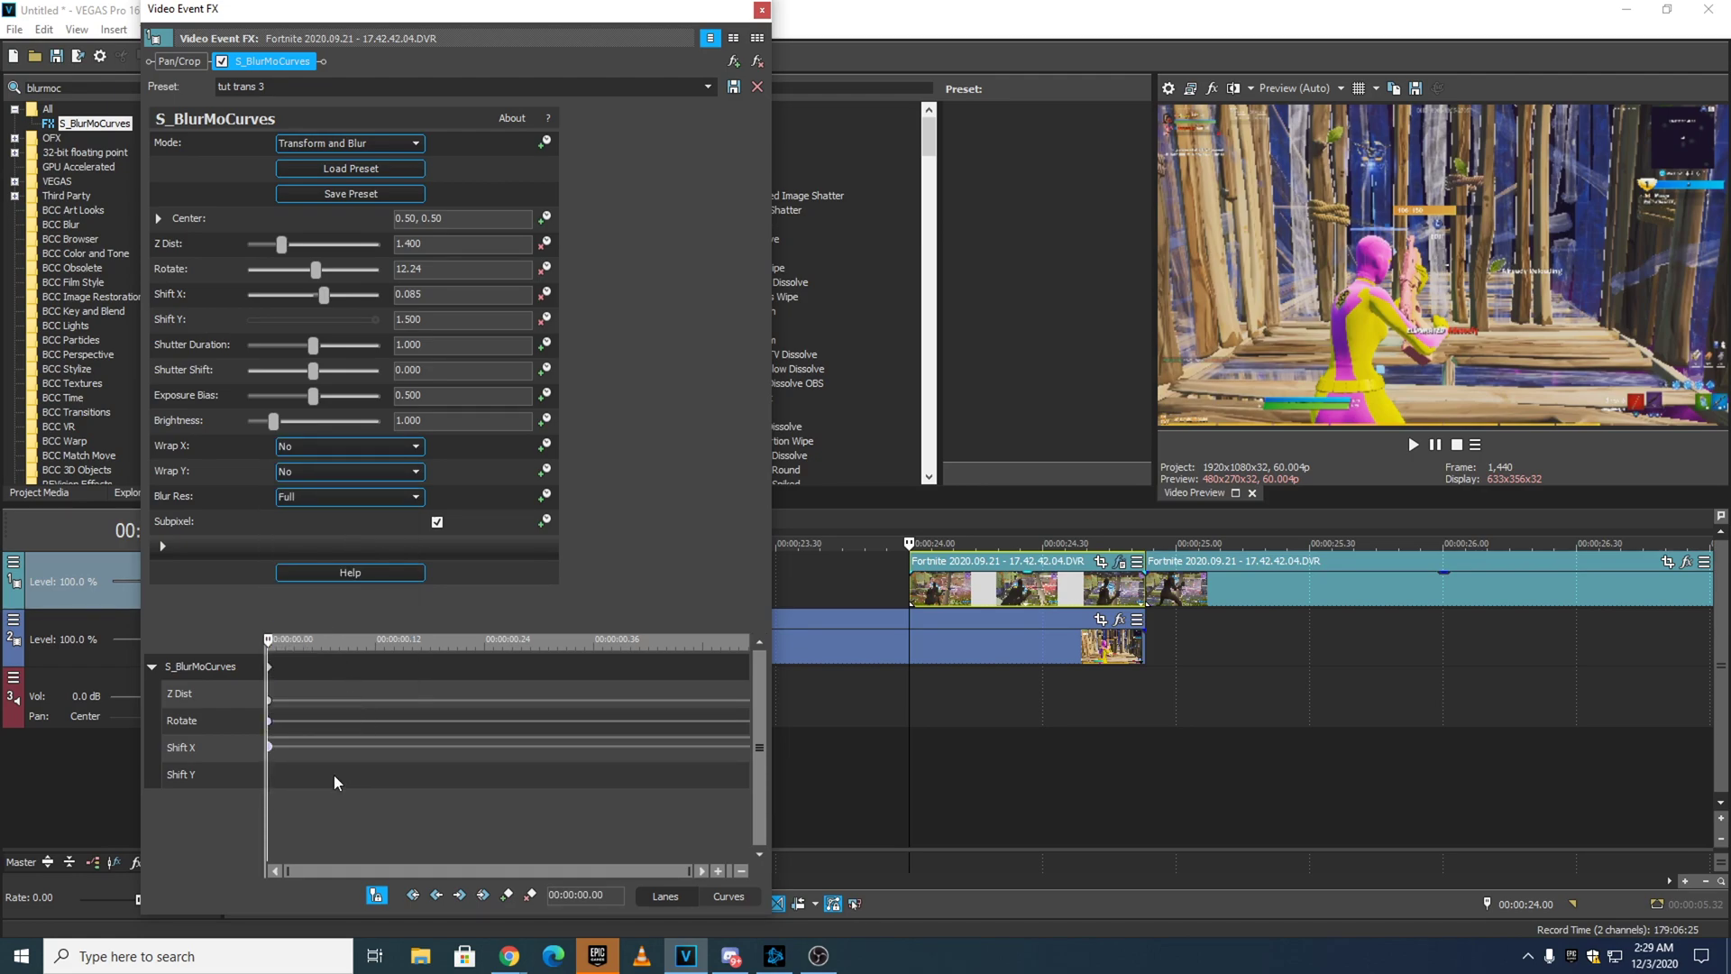
Lower Shift Y to 0.105 to expose its starting keyframe, set that keyframe to Smooth Fade, and enter 1.500 as its value.
{"action": "left_click", "coordinate": [275, 791]}
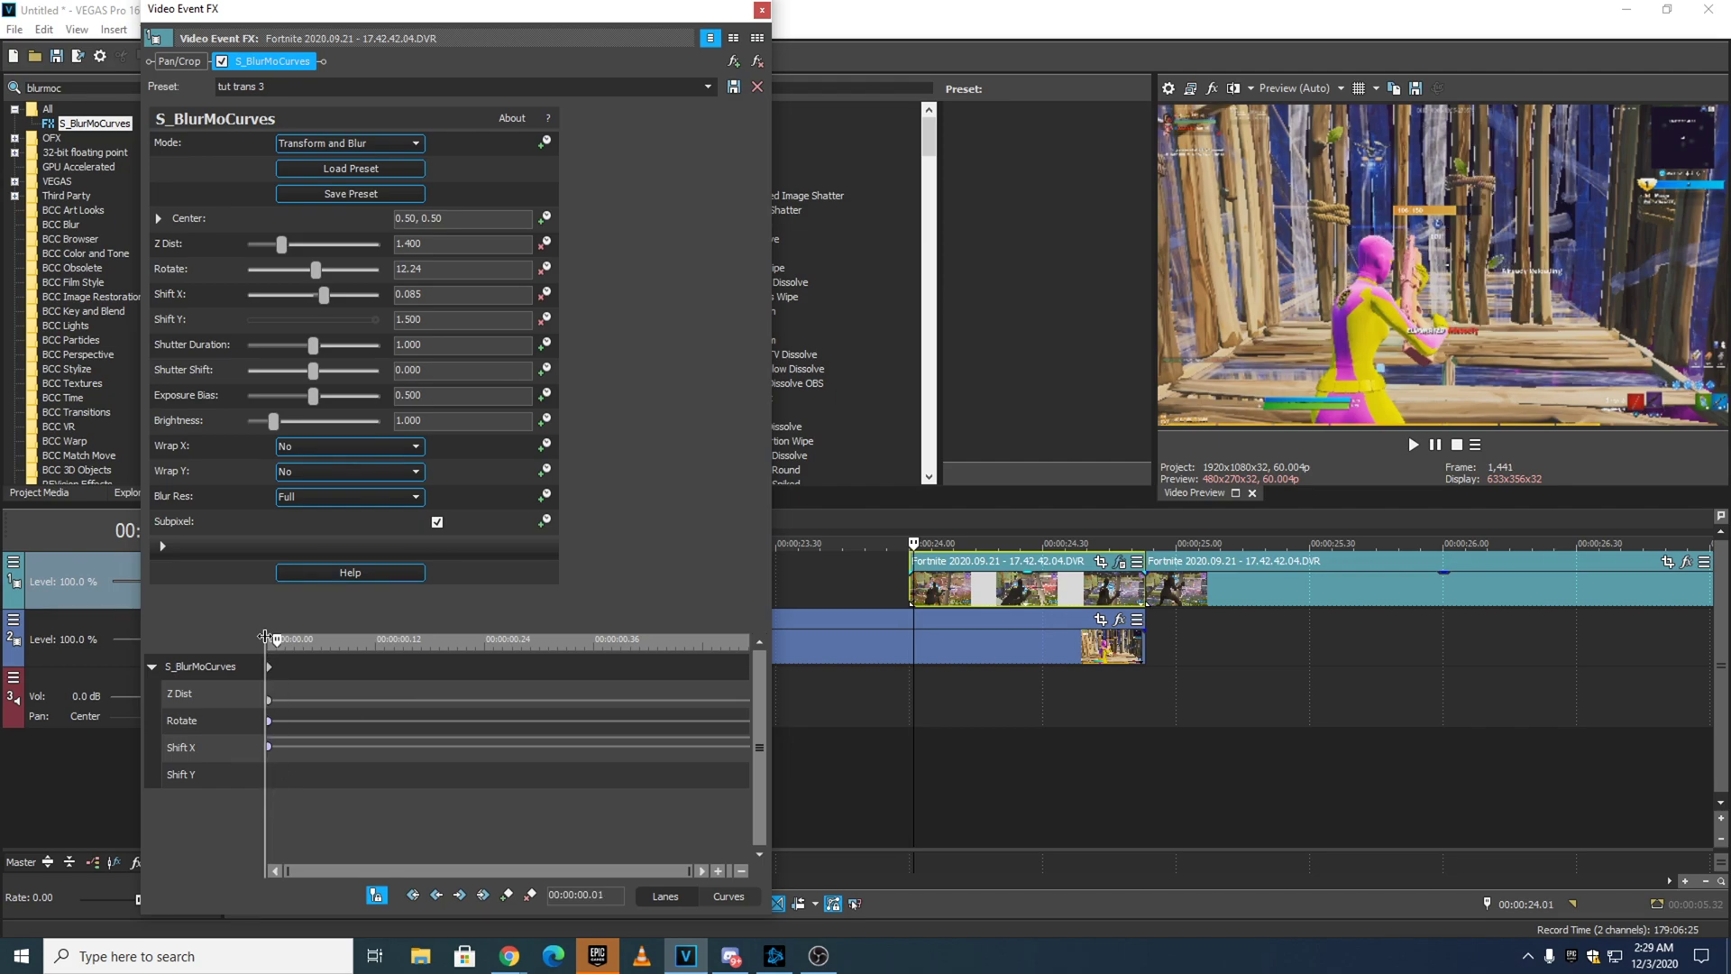
{"action": "left_click_drag", "start_coordinate": [275, 639], "coordinate": [215, 602]}
{"action": "left_click", "coordinate": [376, 319]}
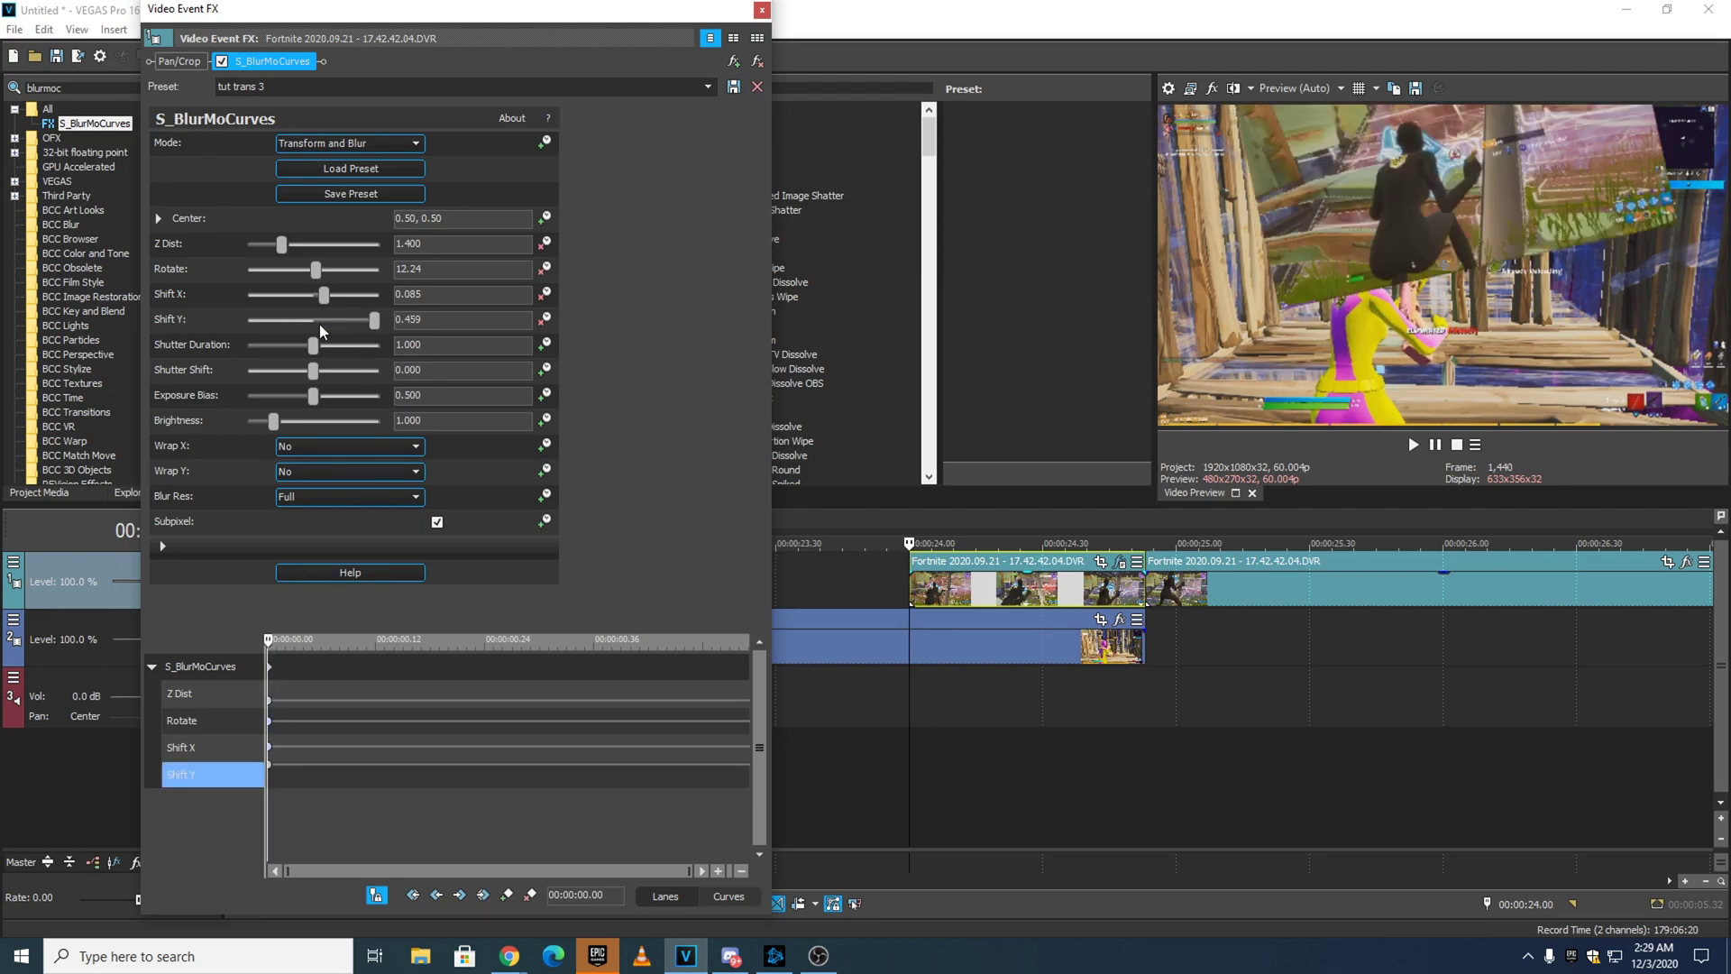
{"action": "left_click_drag", "start_coordinate": [374, 330], "coordinate": [327, 327]}
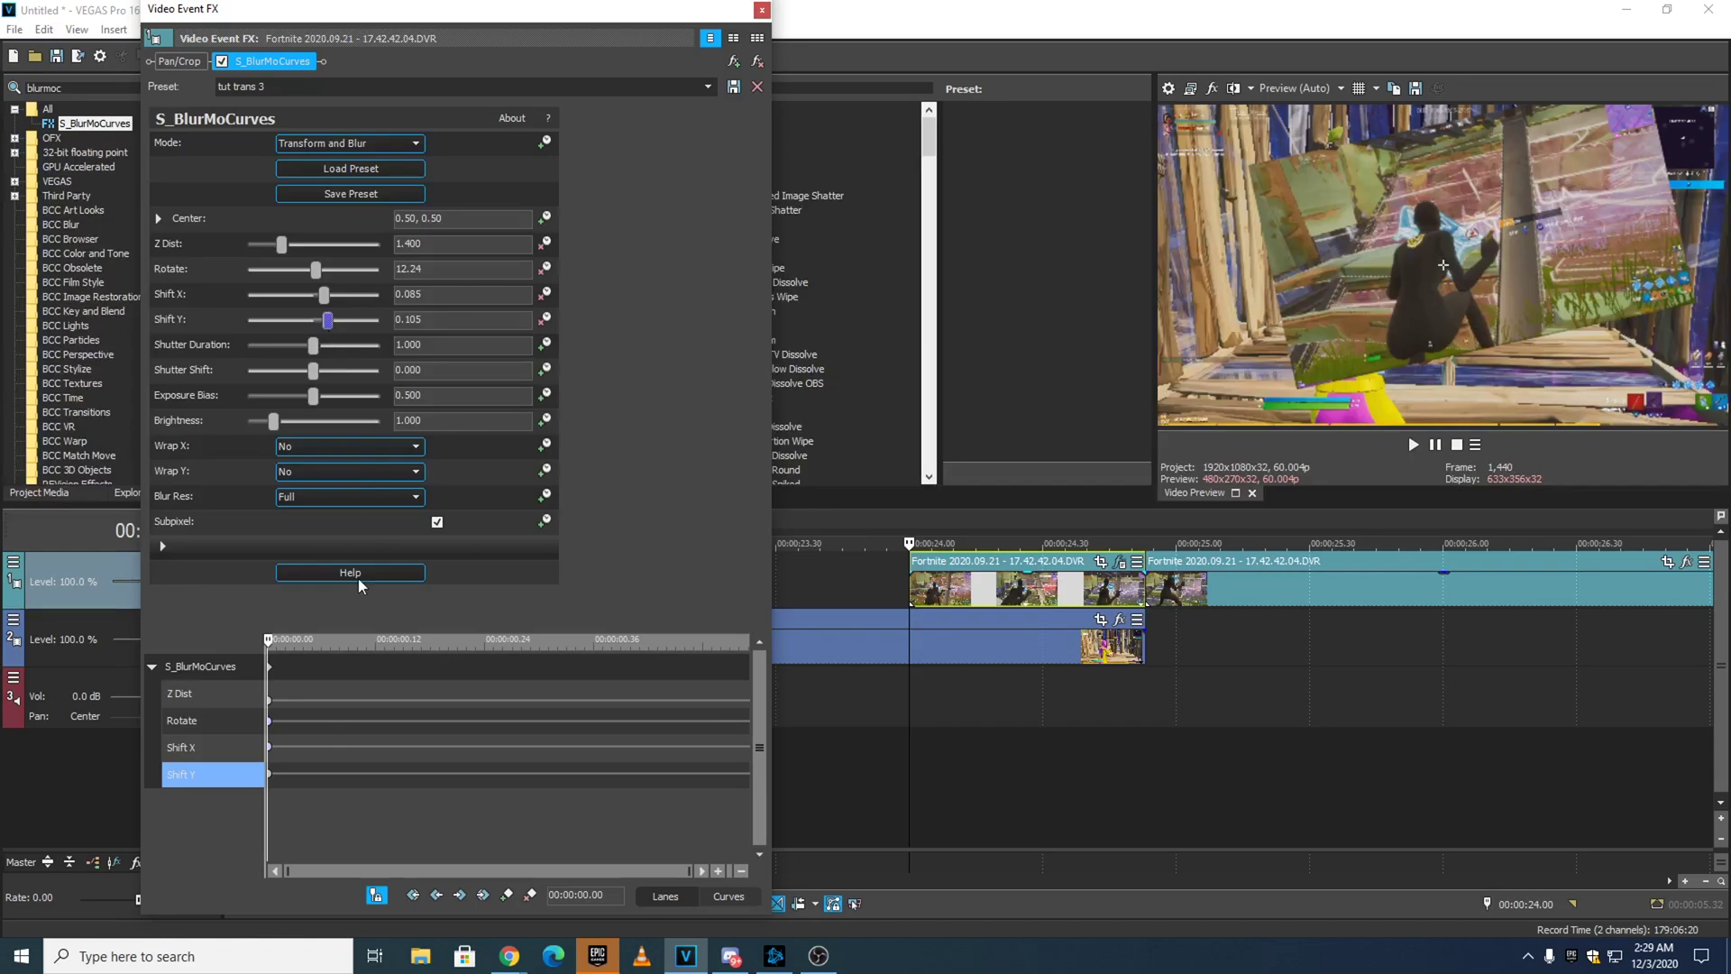
{"action": "right_click", "coordinate": [269, 773]}
{"action": "left_click", "coordinate": [326, 632]}
{"action": "double_click", "coordinate": [269, 774]}
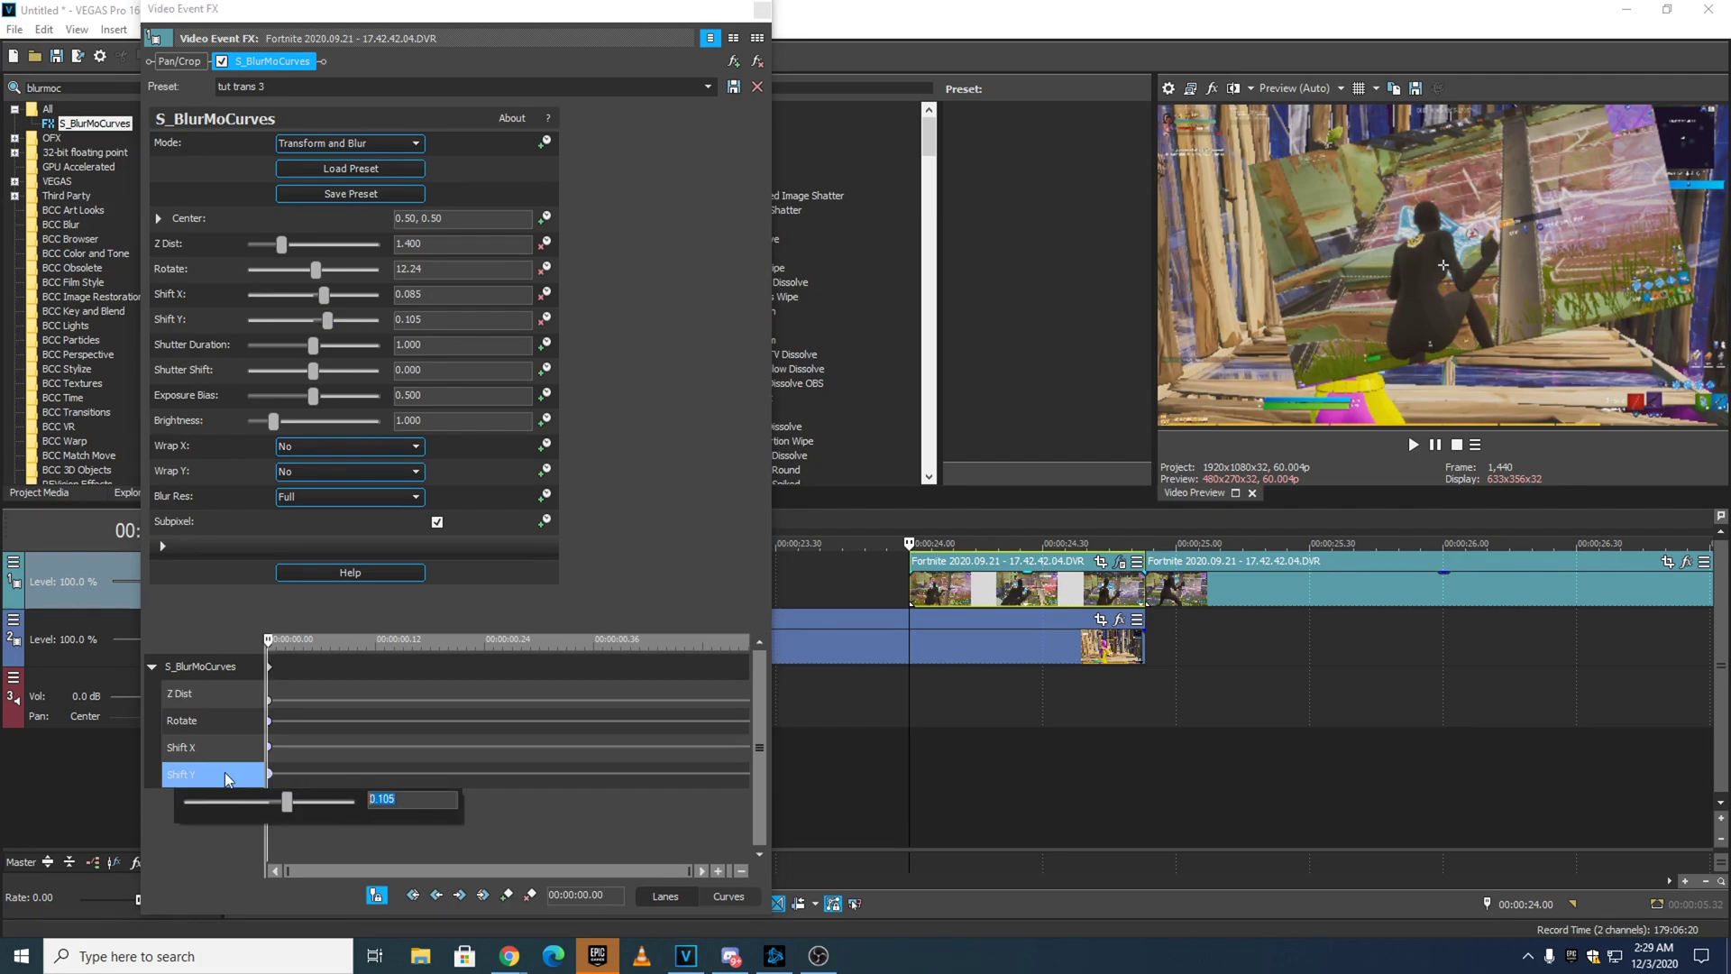
{"action": "type", "text": "1.500"}
{"action": "key", "text": "Return"}
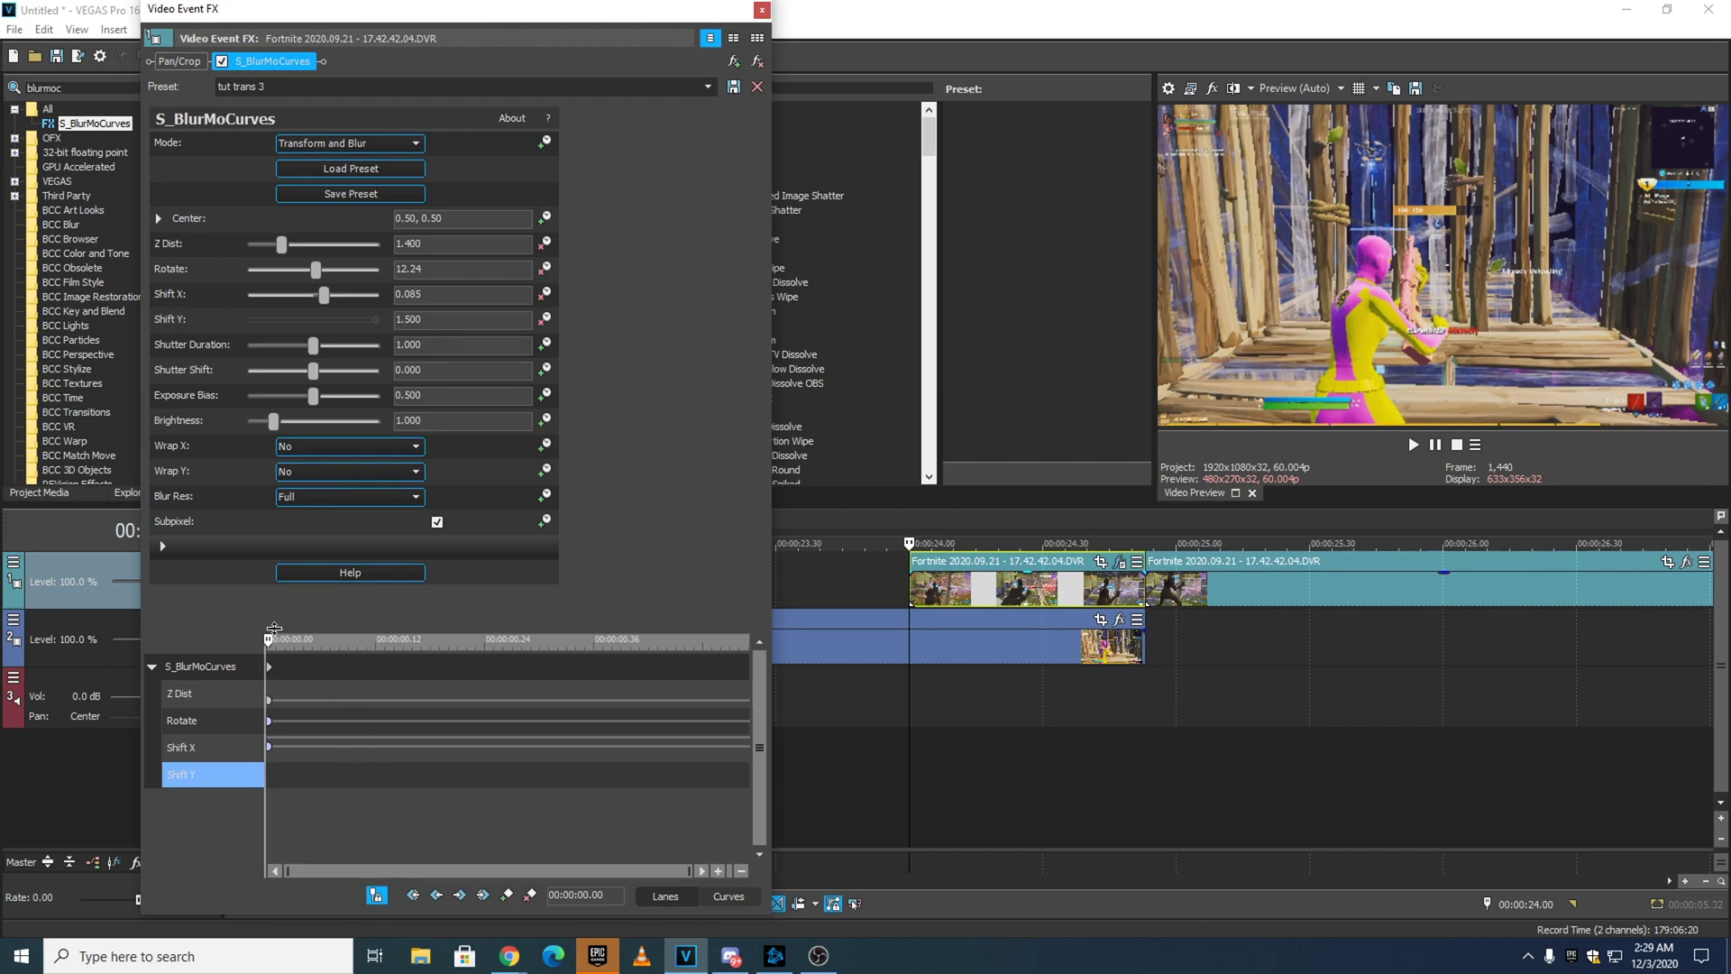
Add a Z Dist keyframe at 00:00:00.37 and set it to Smooth Fade.
{"action": "left_click_drag", "start_coordinate": [271, 643], "coordinate": [474, 672]}
{"action": "left_click", "coordinate": [232, 694]}
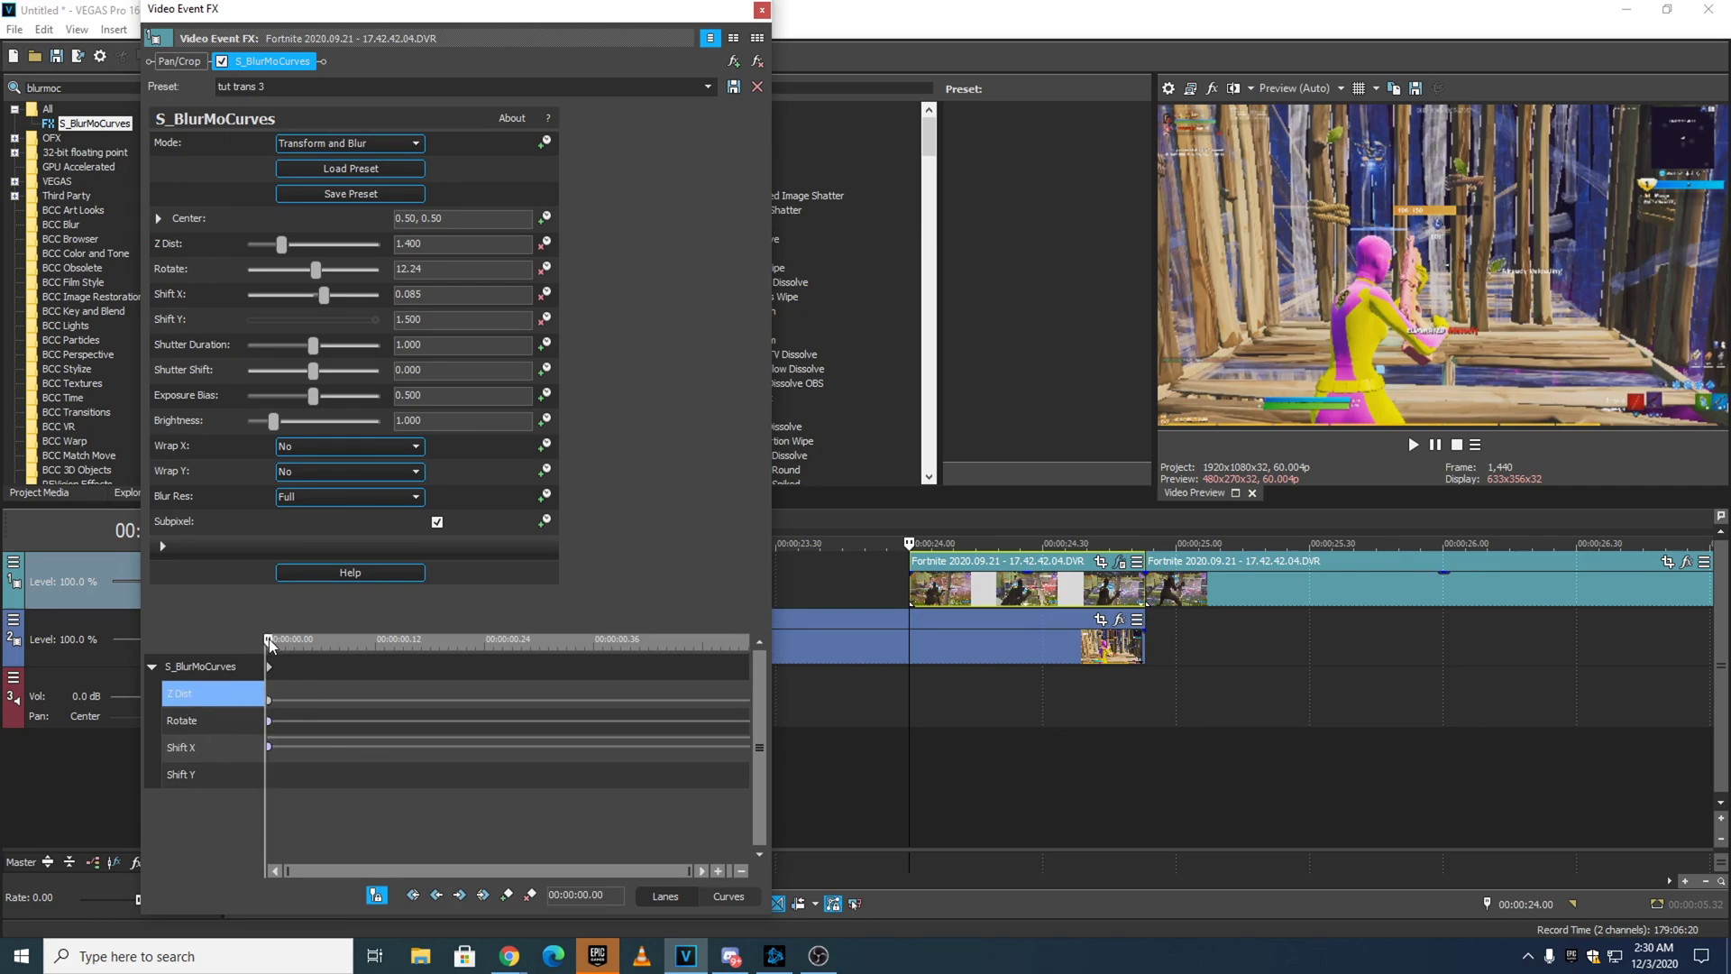
{"action": "left_click_drag", "start_coordinate": [270, 640], "coordinate": [601, 655]}
{"action": "left_click", "coordinate": [507, 894]}
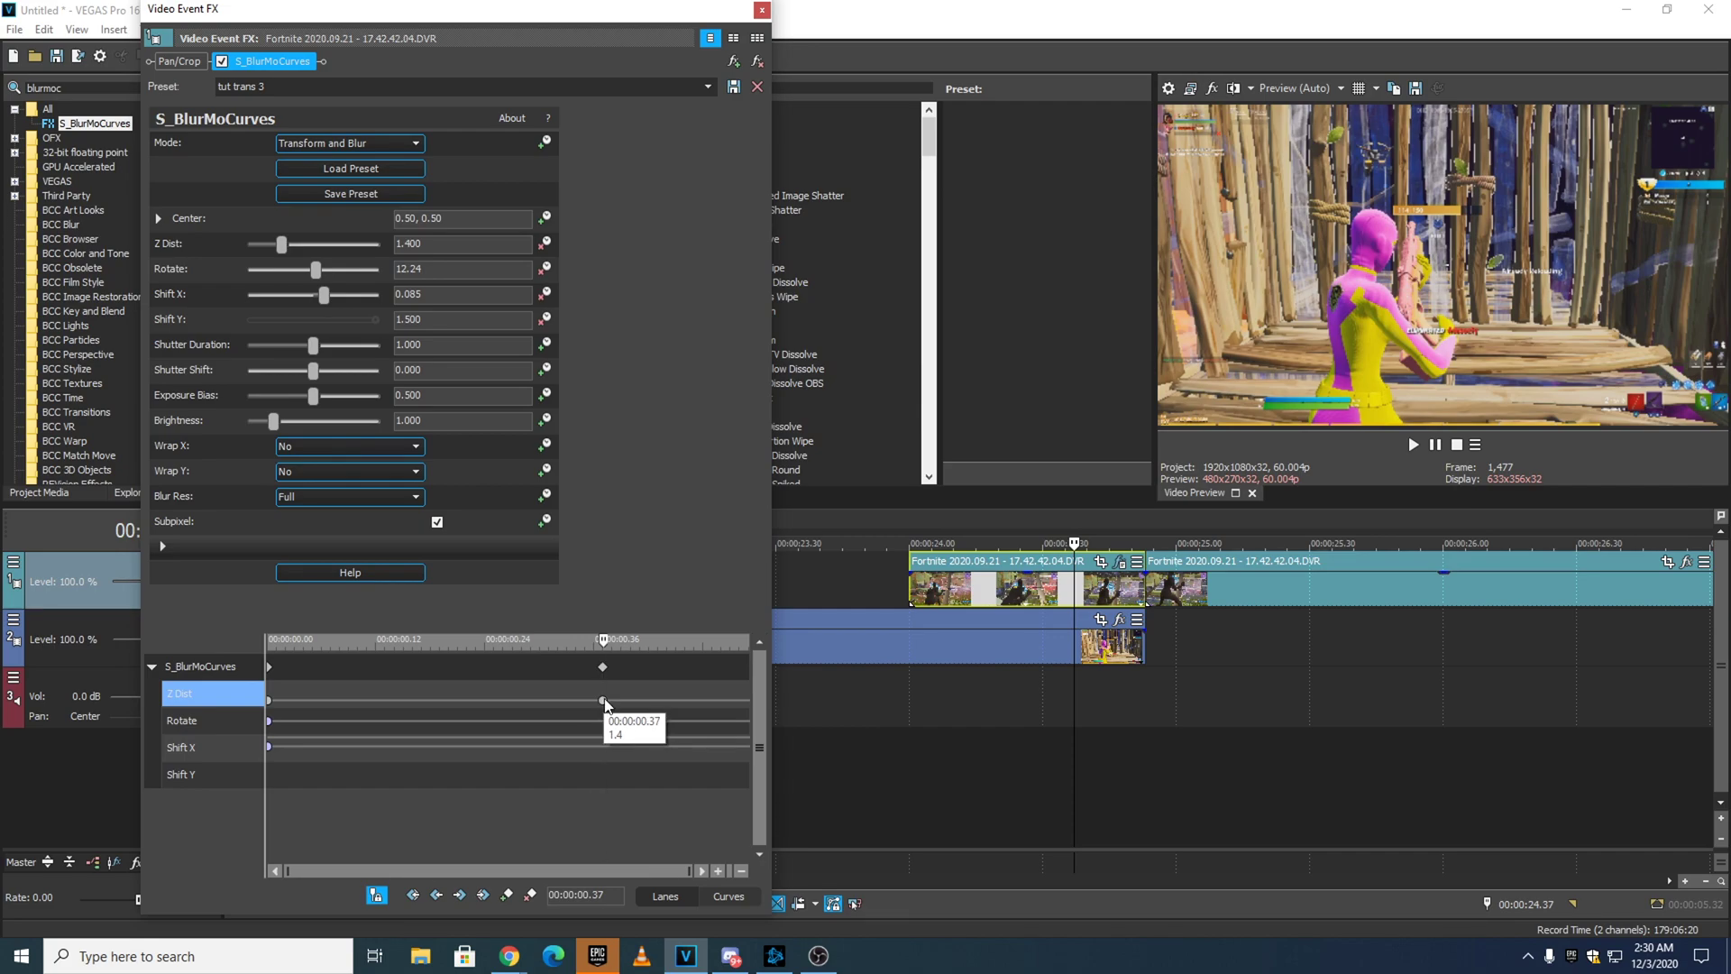
{"action": "right_click", "coordinate": [604, 700]}
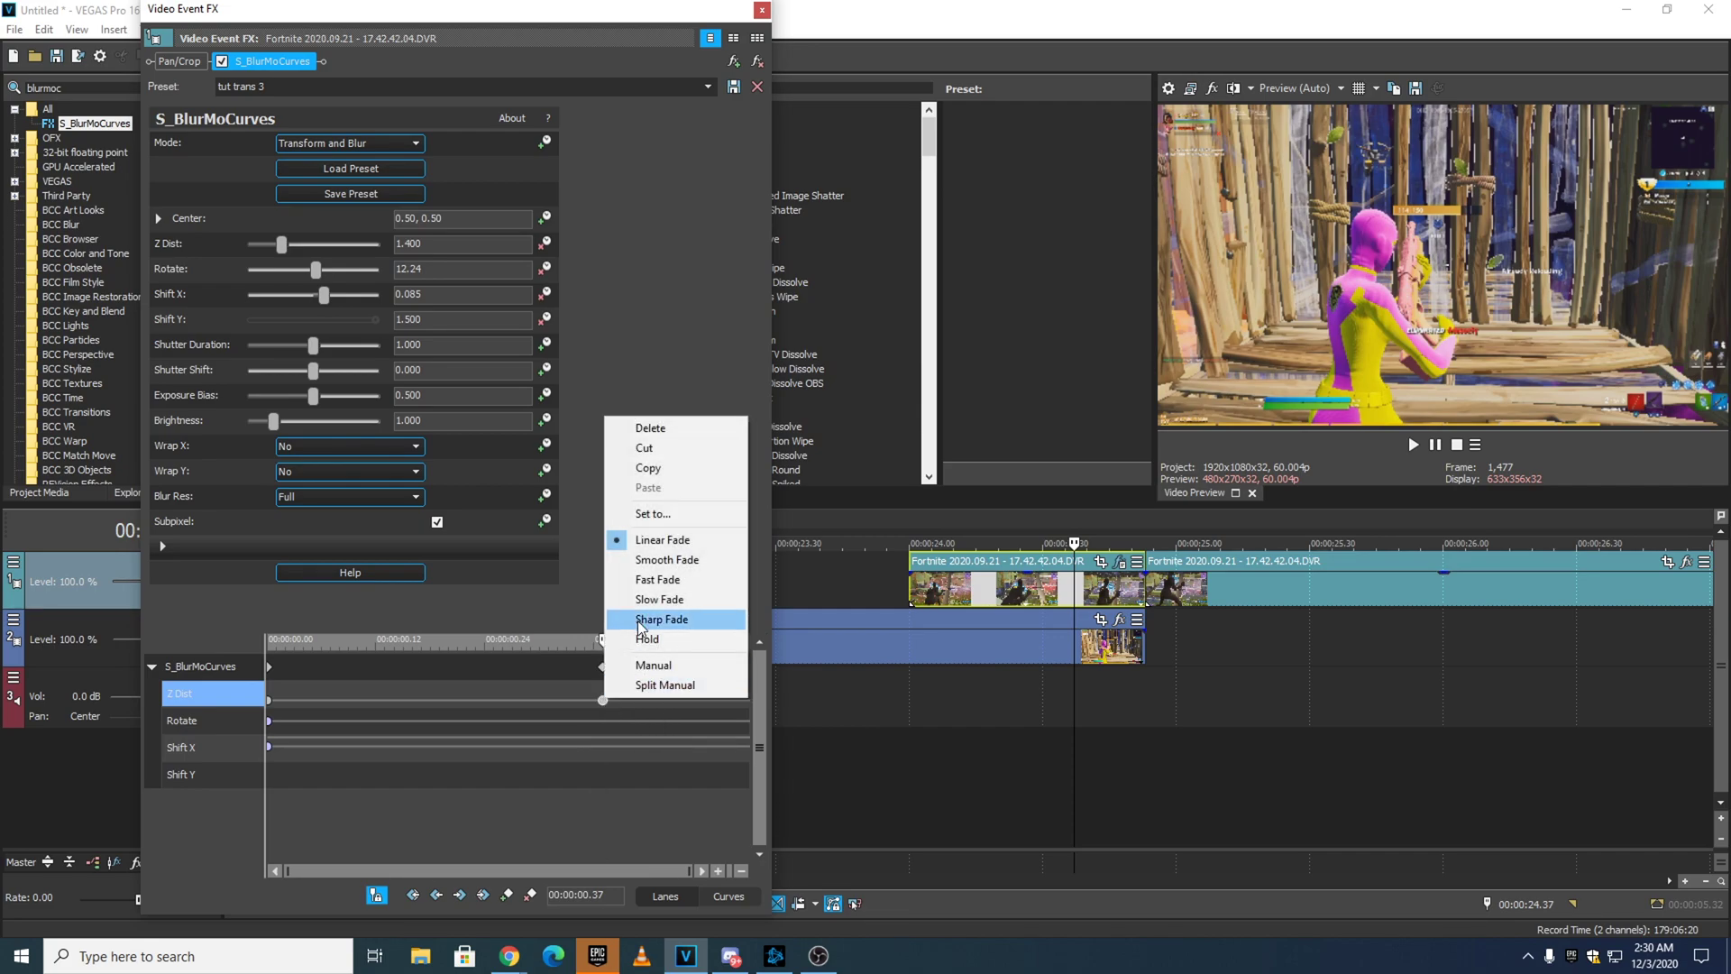
{"action": "left_click", "coordinate": [651, 560]}
{"action": "left_click", "coordinate": [608, 702]}
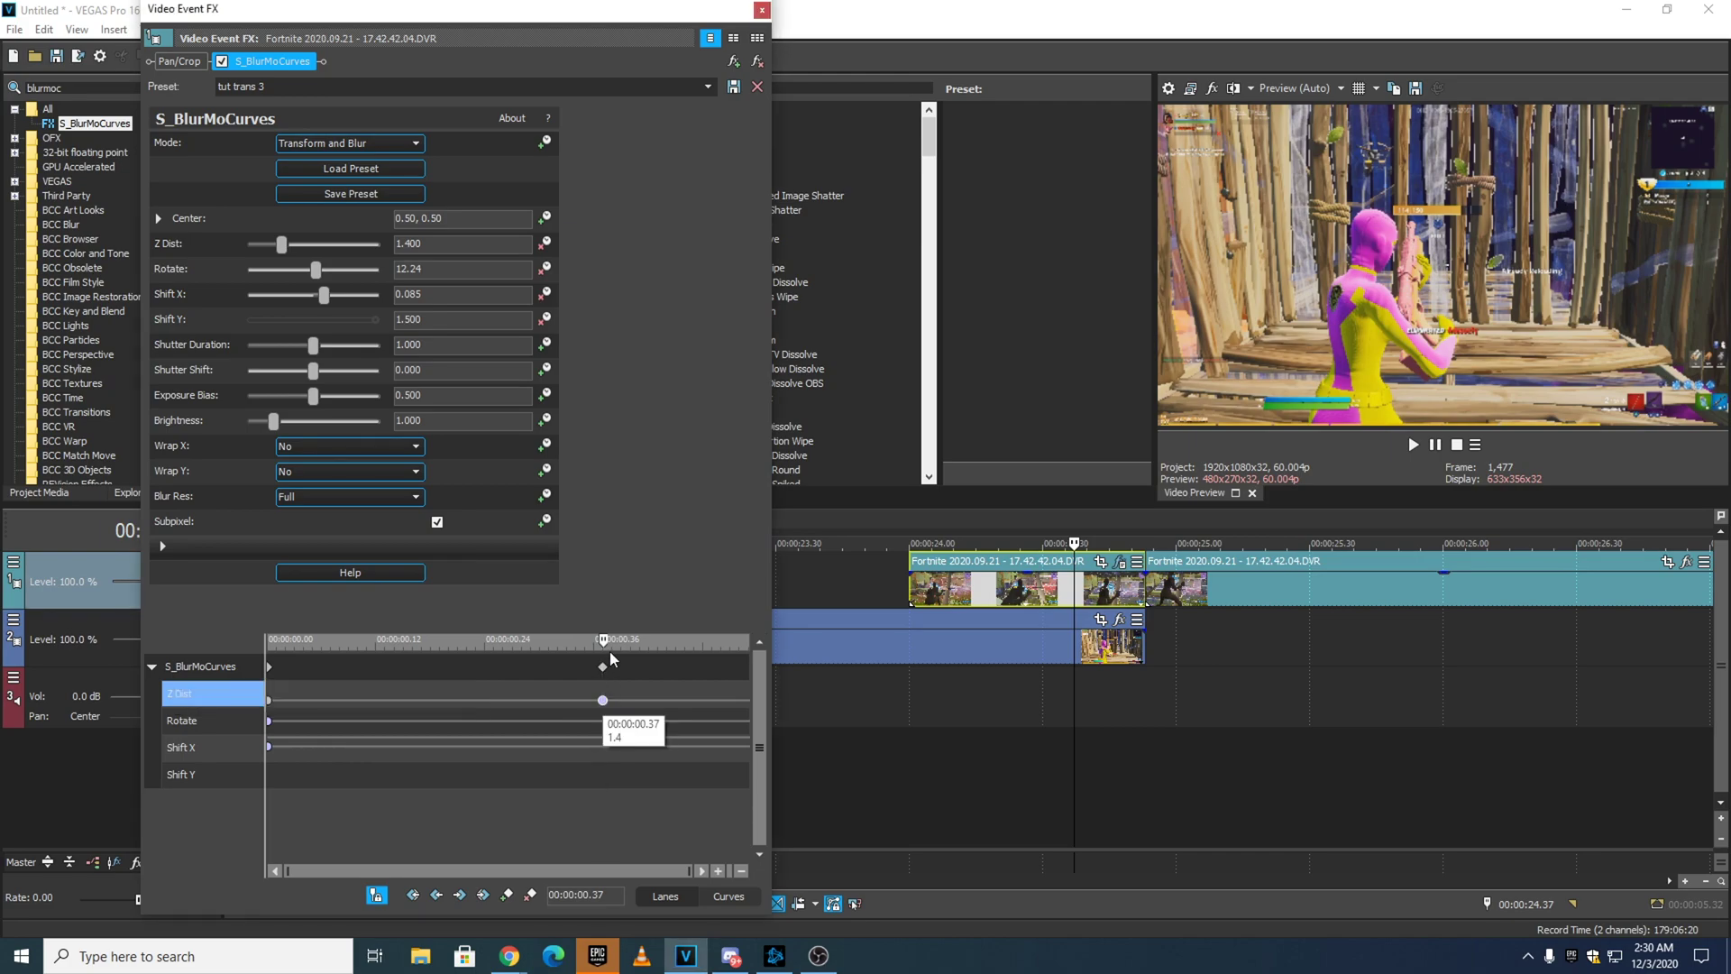
Add a Z Dist keyframe at 00:00:00.52 with Fast Fade and a value of 1.
{"action": "left_click_drag", "start_coordinate": [602, 644], "coordinate": [740, 647]}
{"action": "left_click", "coordinate": [484, 891]}
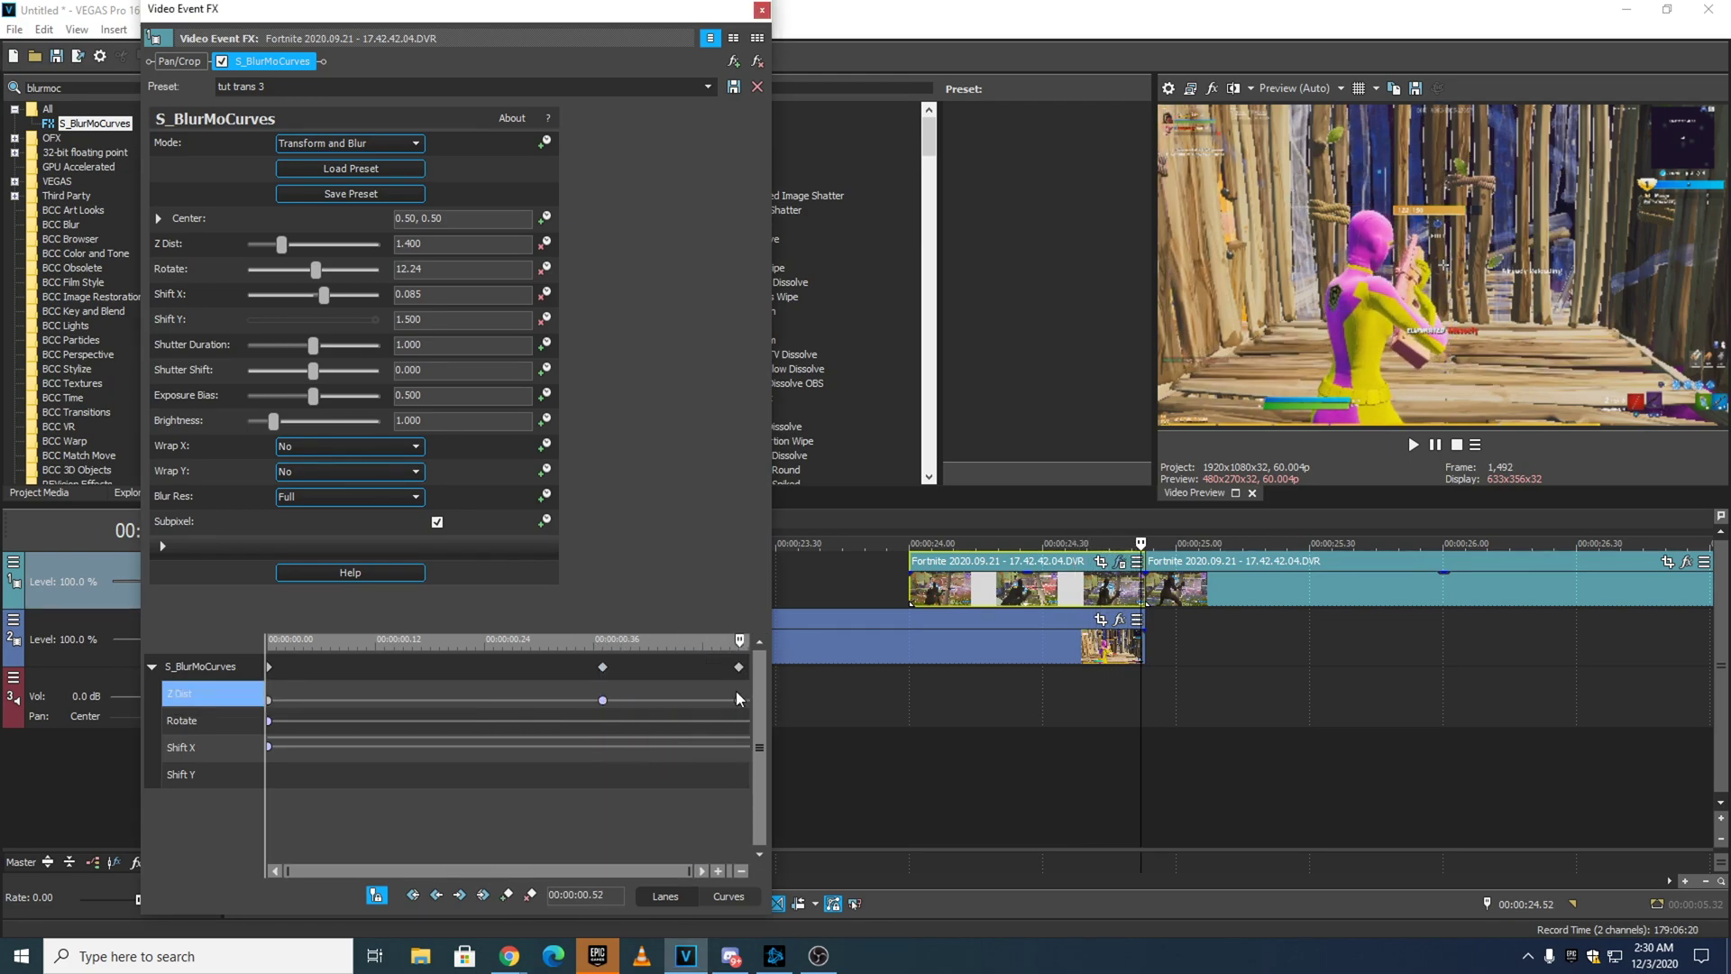
{"action": "right_click", "coordinate": [740, 702]}
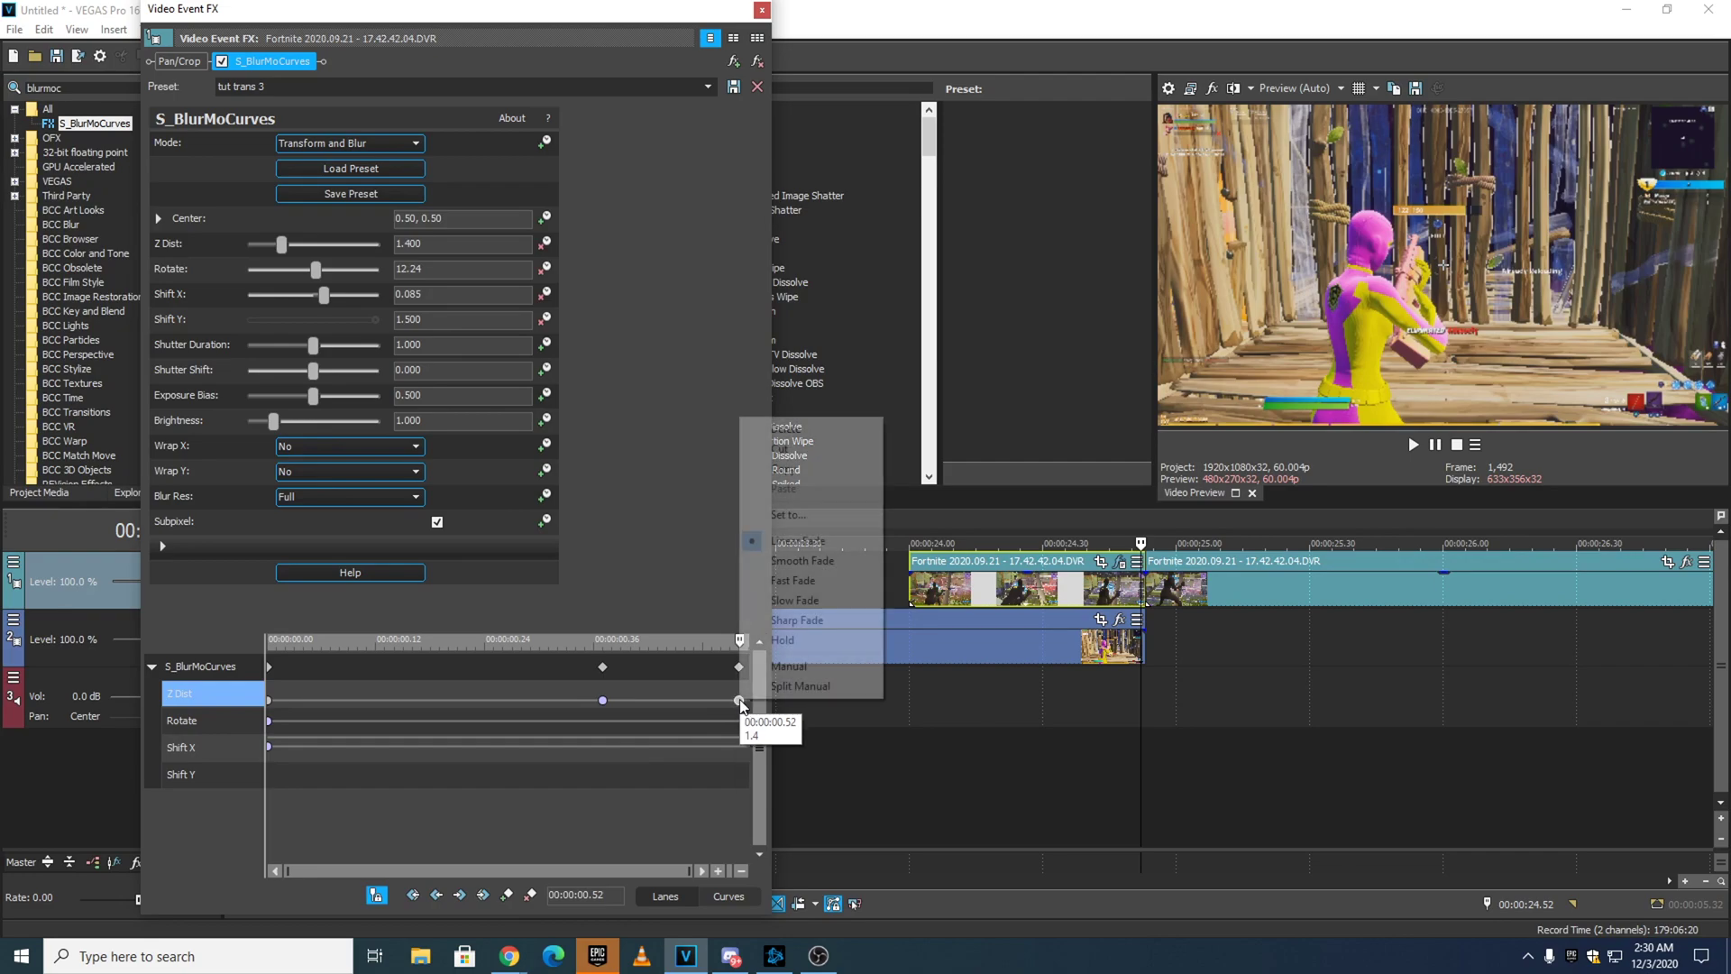
{"action": "left_click", "coordinate": [797, 581]}
{"action": "double_click", "coordinate": [739, 701]}
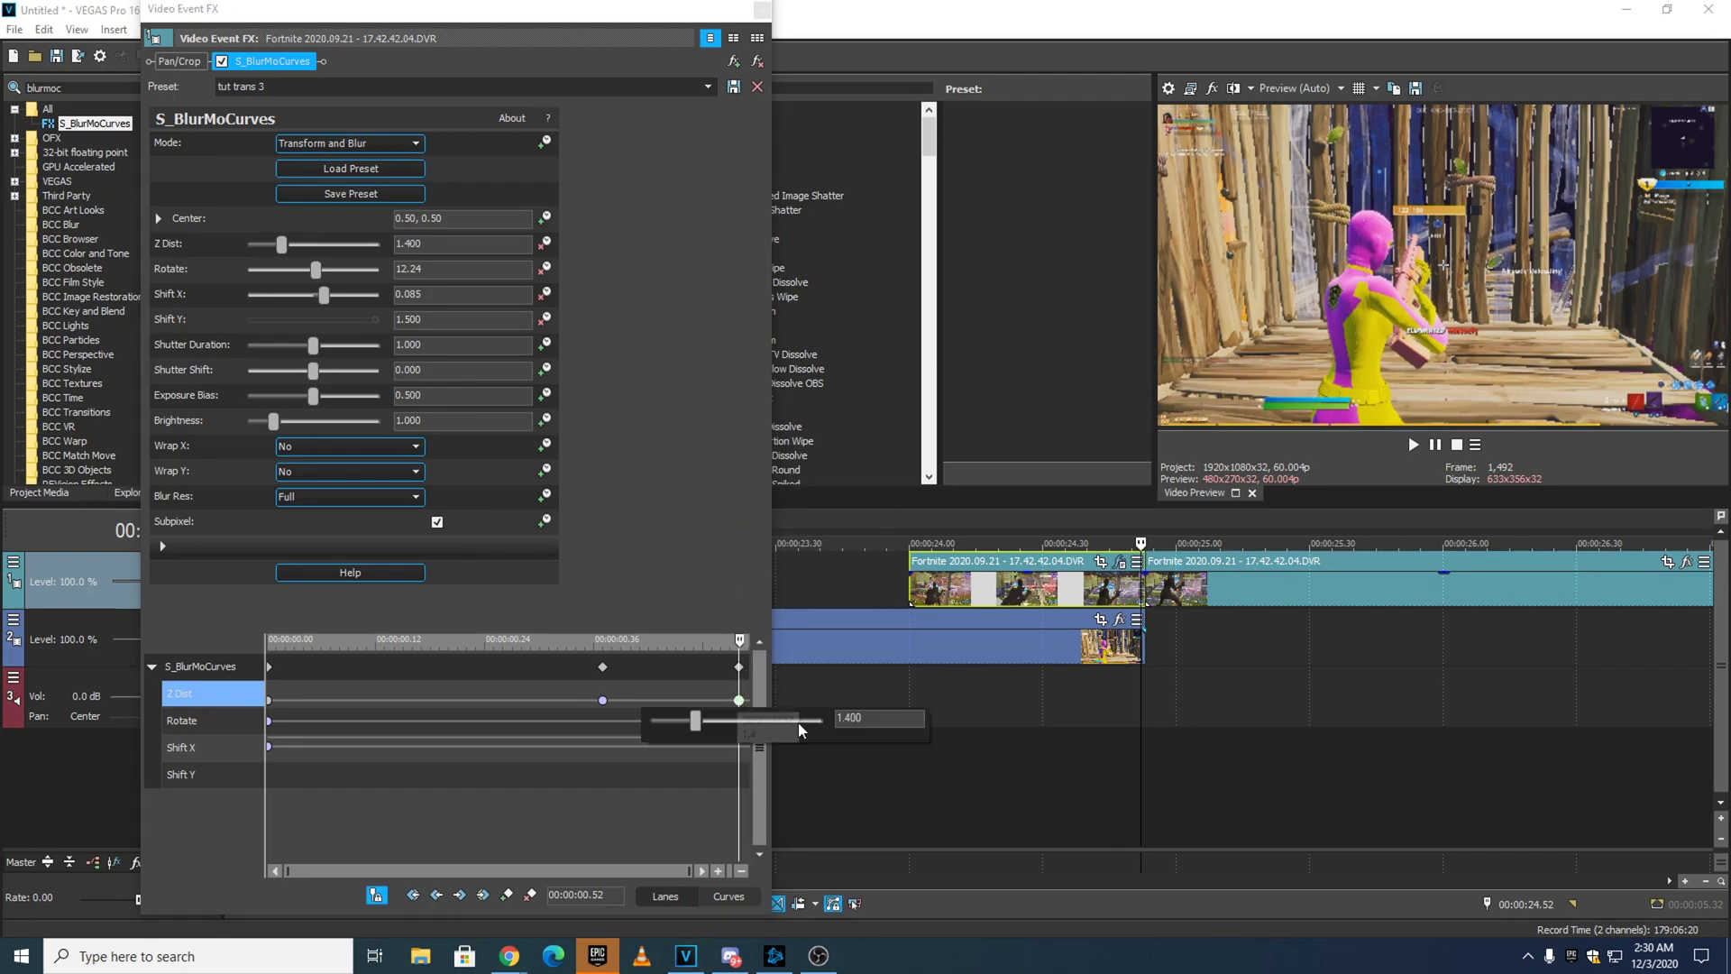
{"action": "type", "text": "1"}
{"action": "key", "text": "Return"}
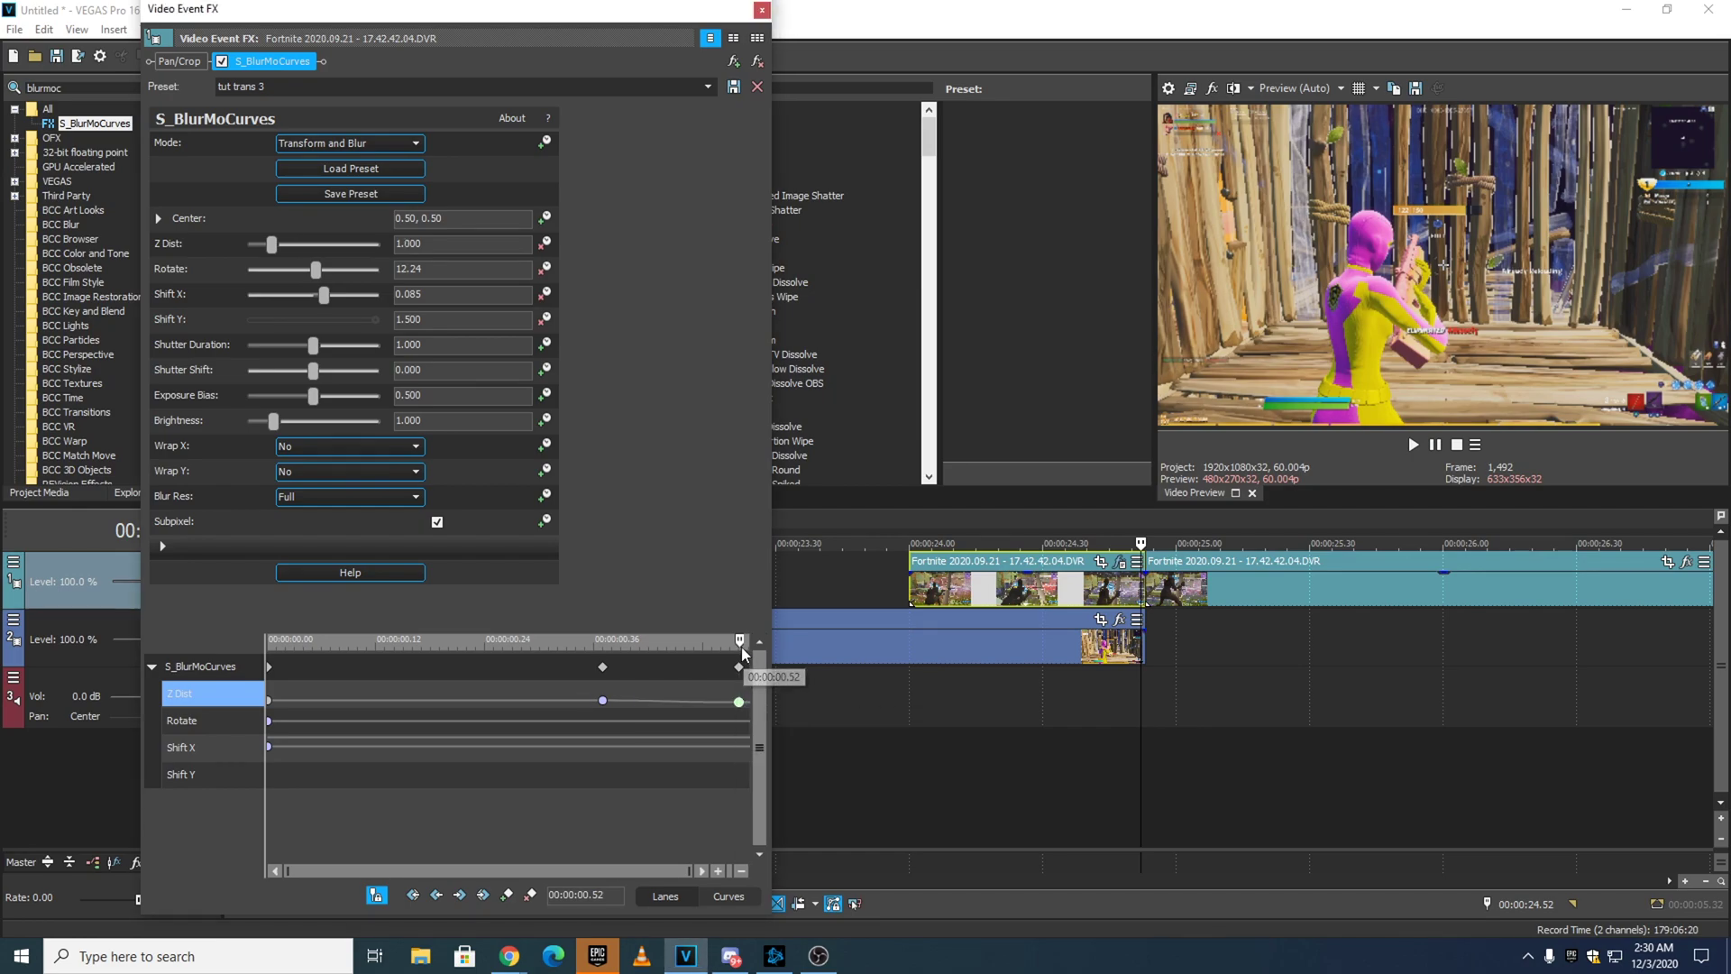
Add a Rotate keyframe at 00:00:00.49 with Slow Fade and a value of 0.
{"action": "left_click", "coordinate": [205, 727]}
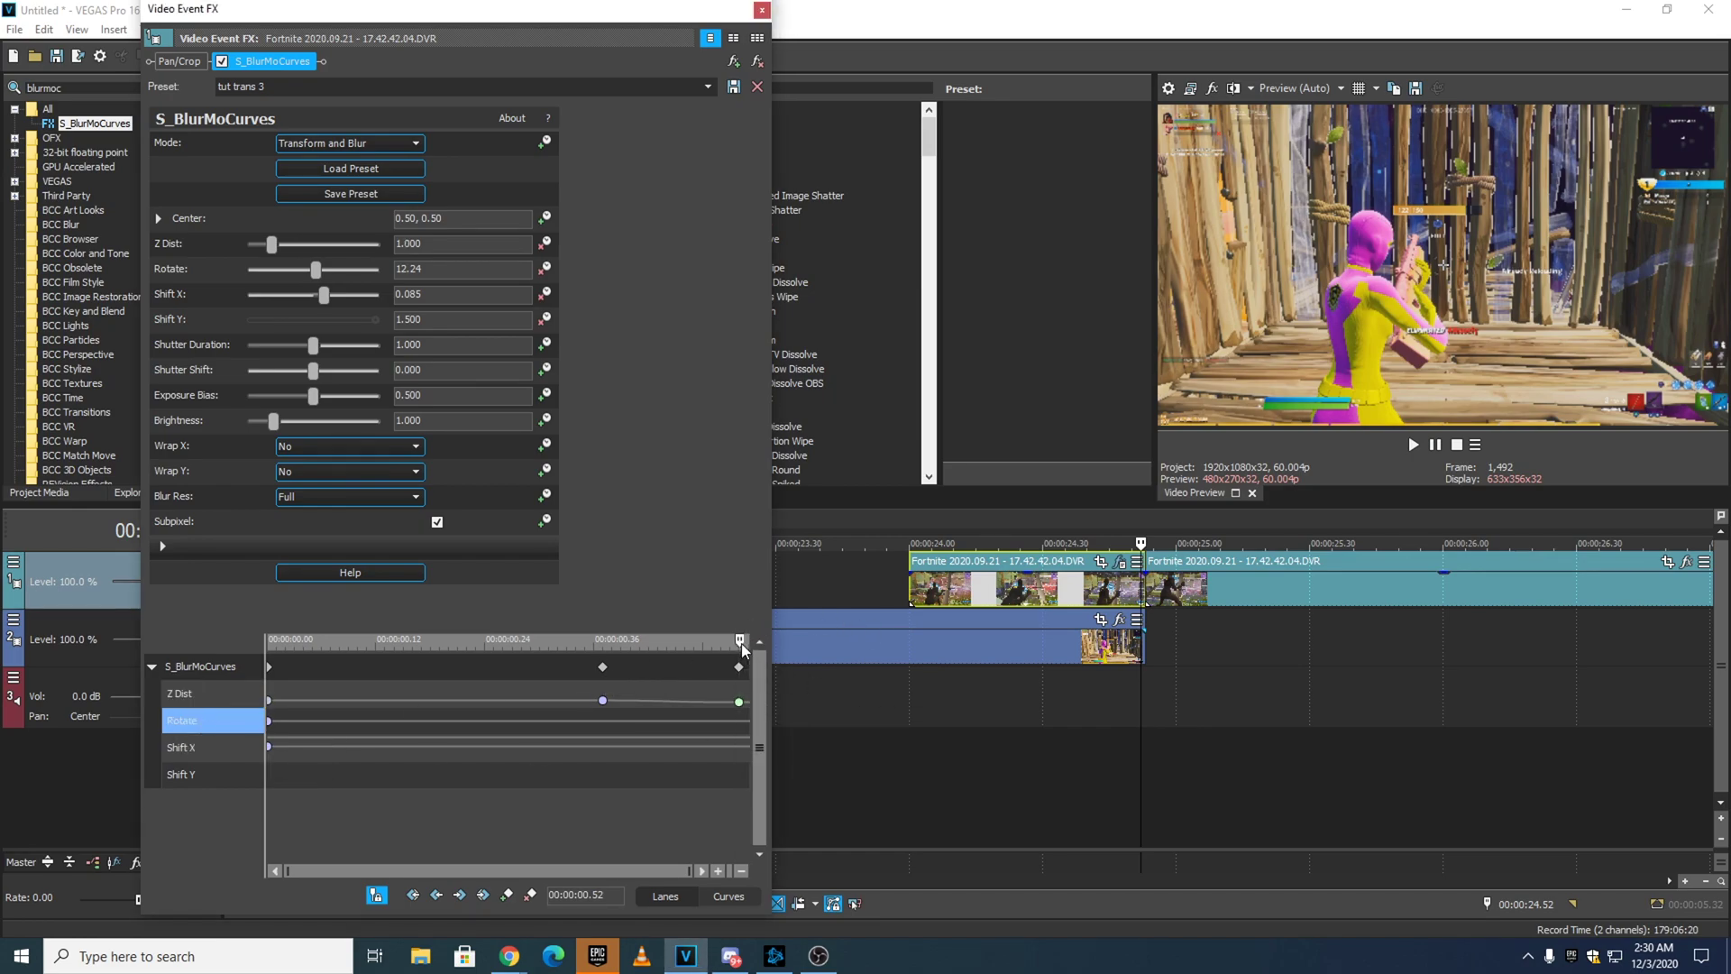
{"action": "mouse_move", "coordinate": [739, 641]}
{"action": "left_mouse_down"}
{"action": "mouse_move", "coordinate": [670, 641]}
{"action": "mouse_move", "coordinate": [711, 643]}
{"action": "left_mouse_up"}
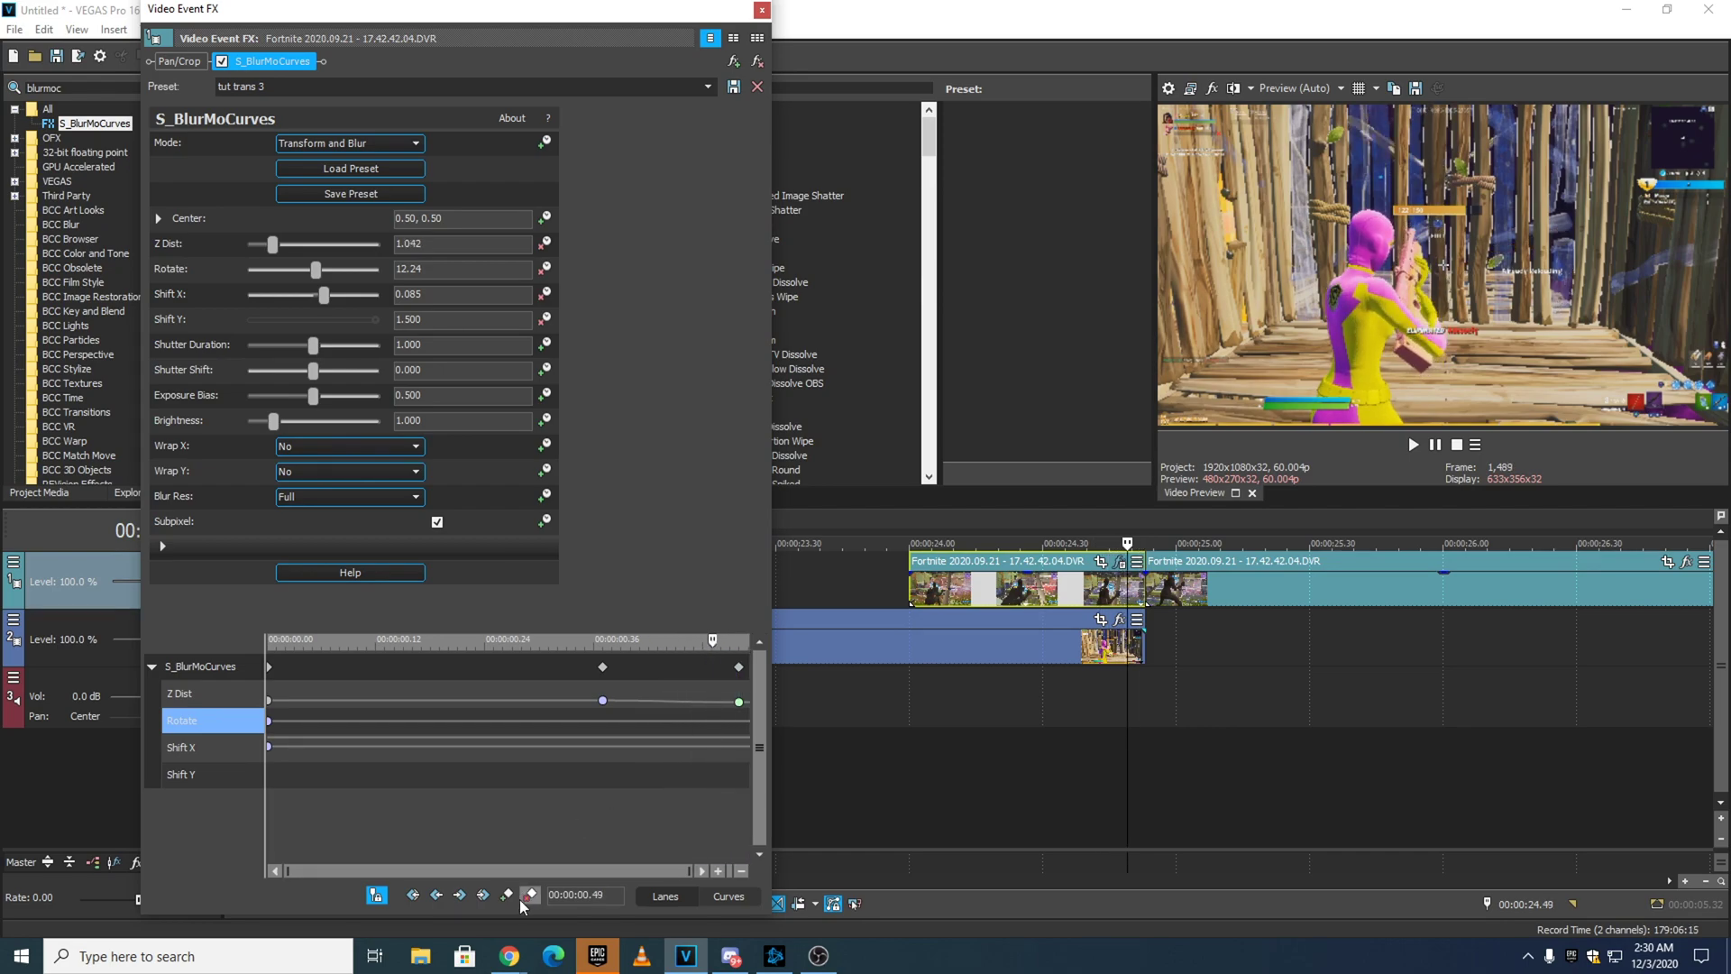
{"action": "mouse_move", "coordinate": [714, 721]}
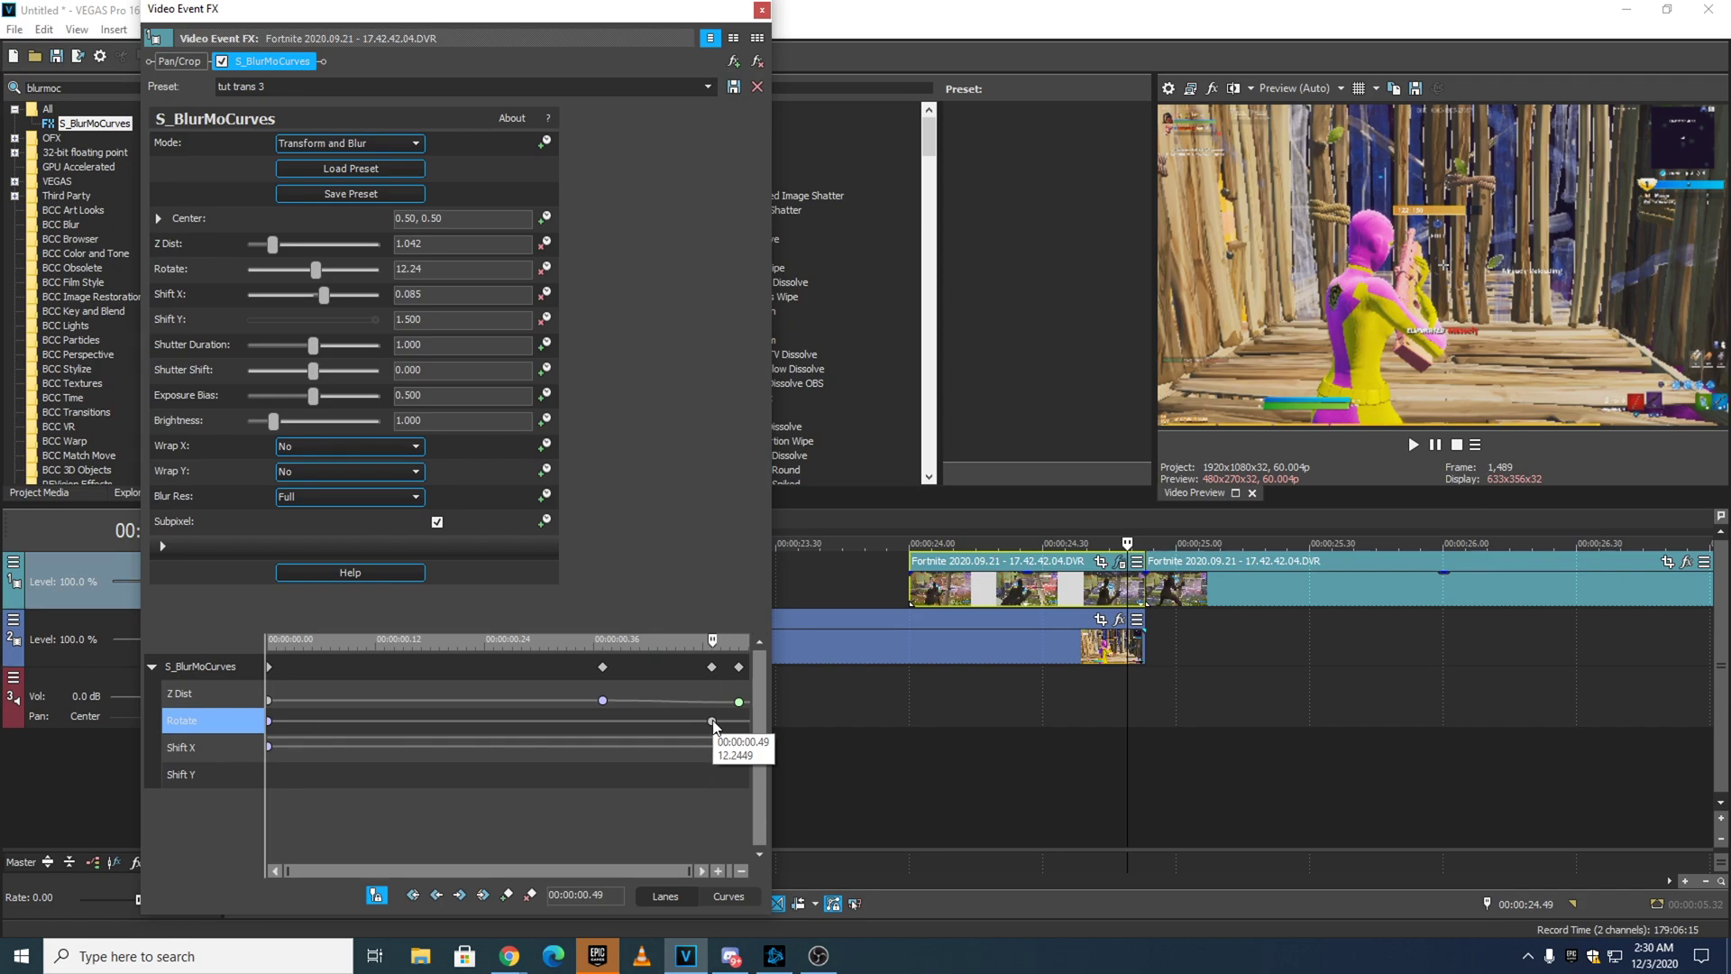
{"action": "right_click", "coordinate": [713, 722]}
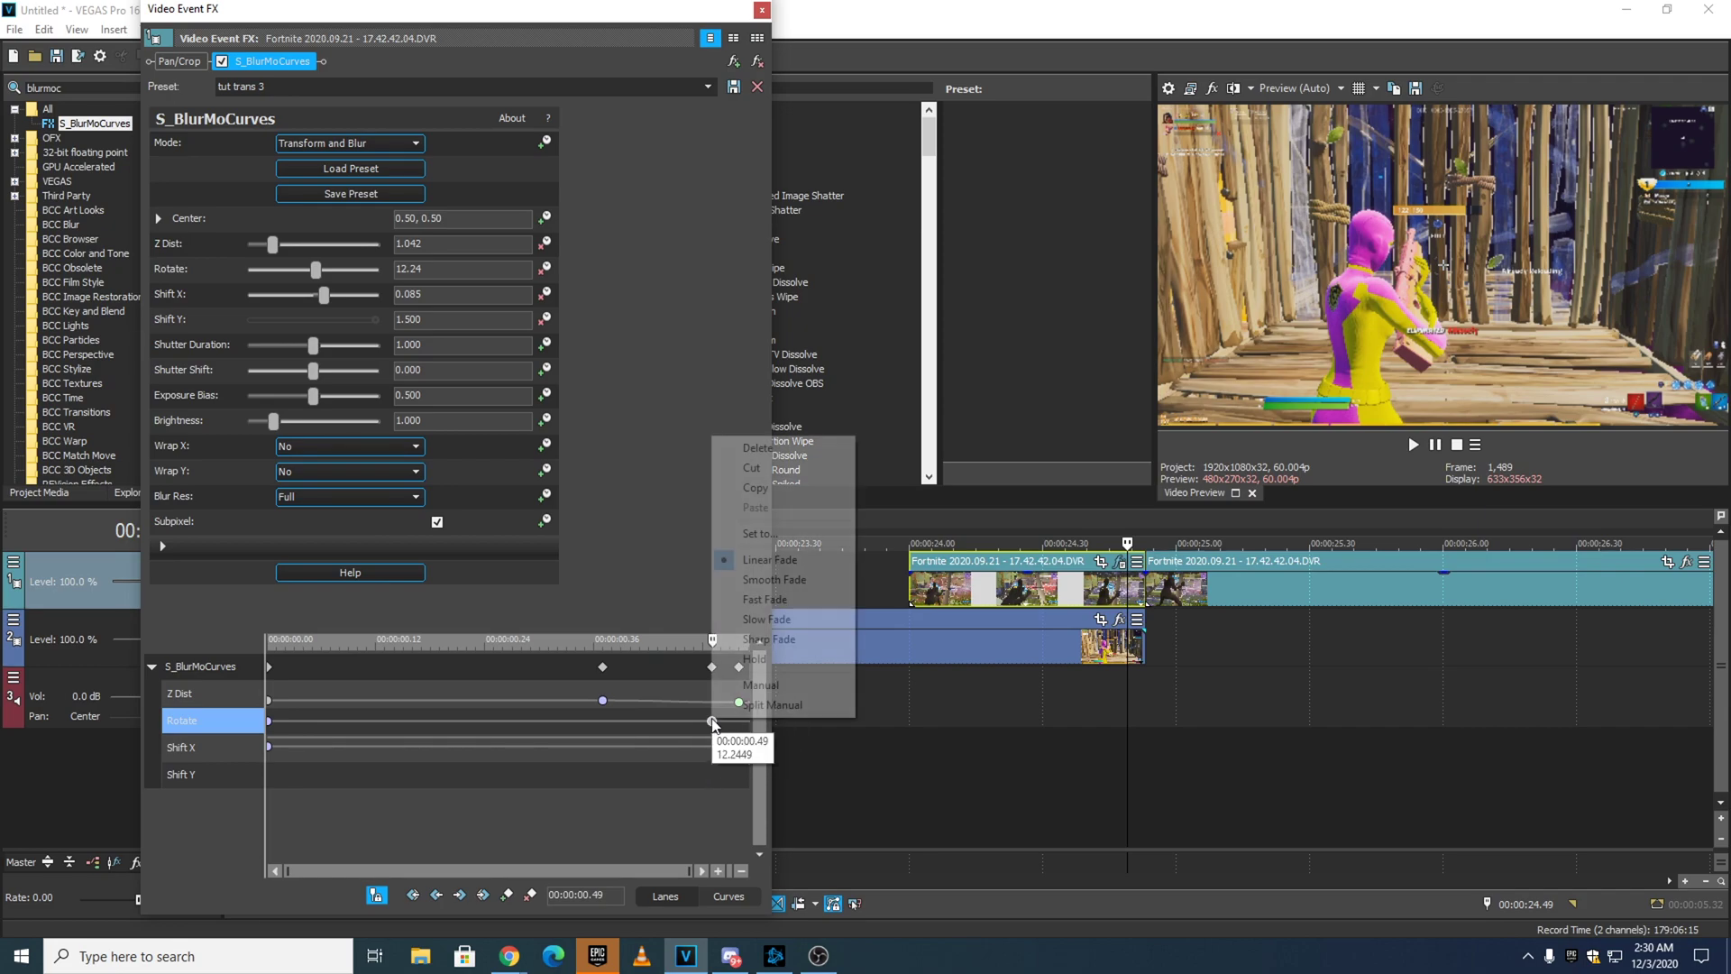
{"action": "left_click", "coordinate": [757, 618]}
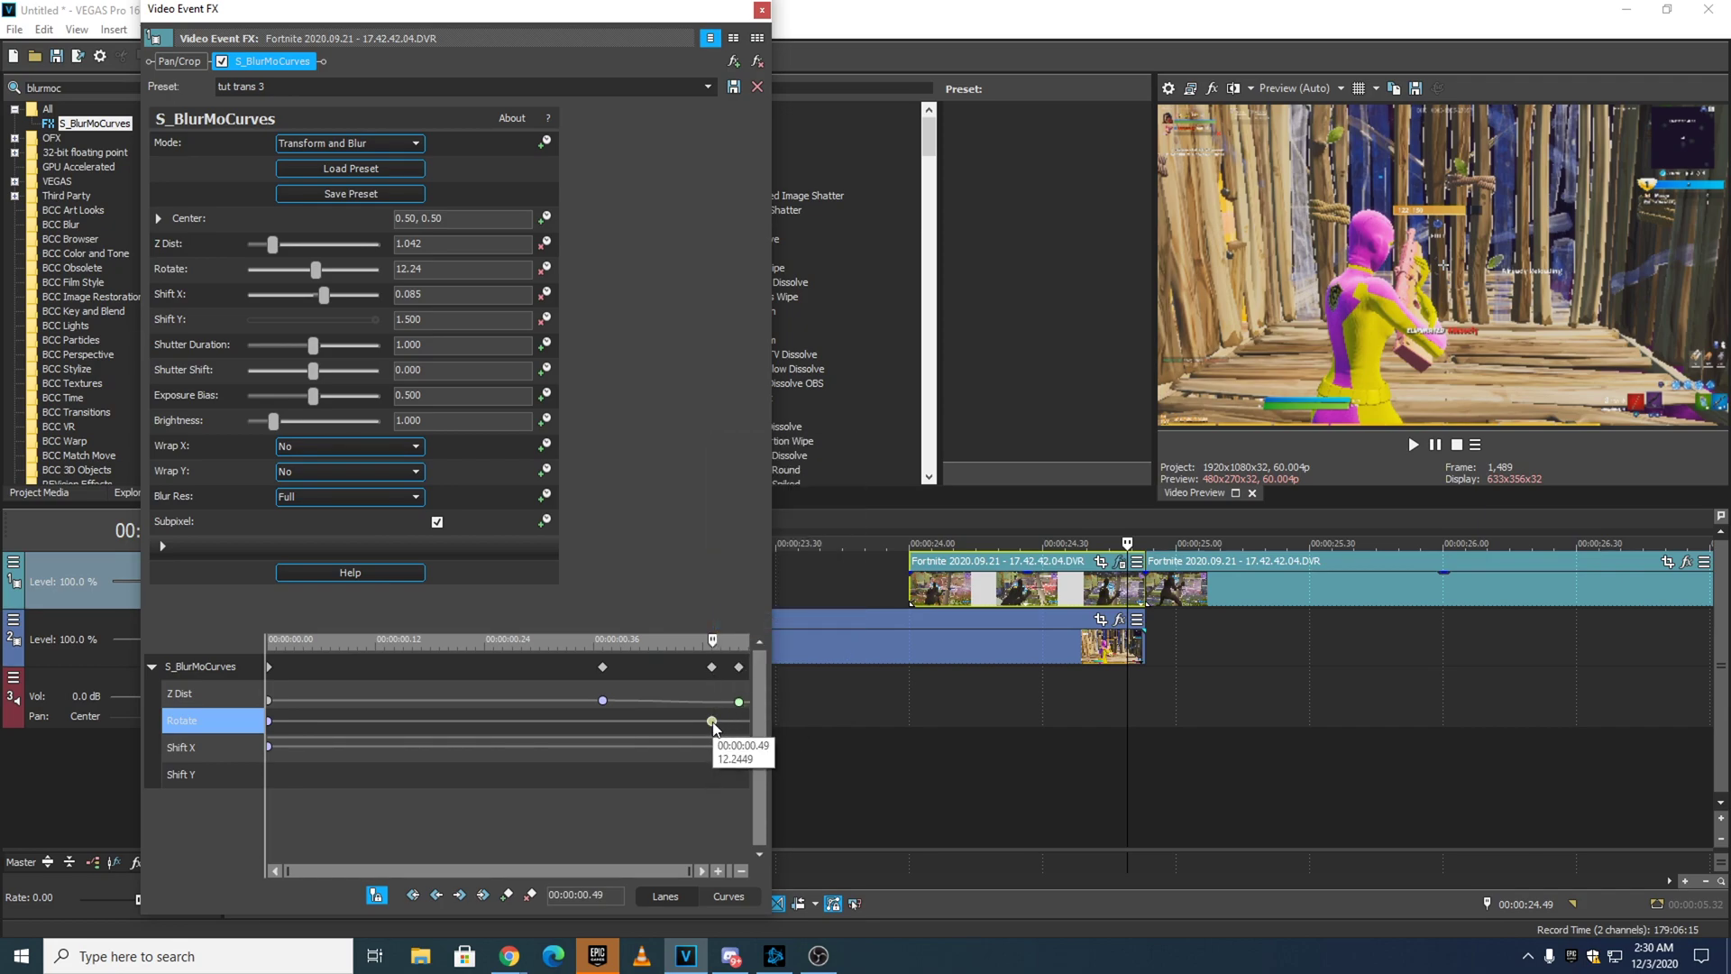
{"action": "double_click", "coordinate": [713, 723]}
{"action": "left_click_drag", "start_coordinate": [842, 745], "coordinate": [548, 743]}
{"action": "type", "text": "0"}
{"action": "key", "text": "Return"}
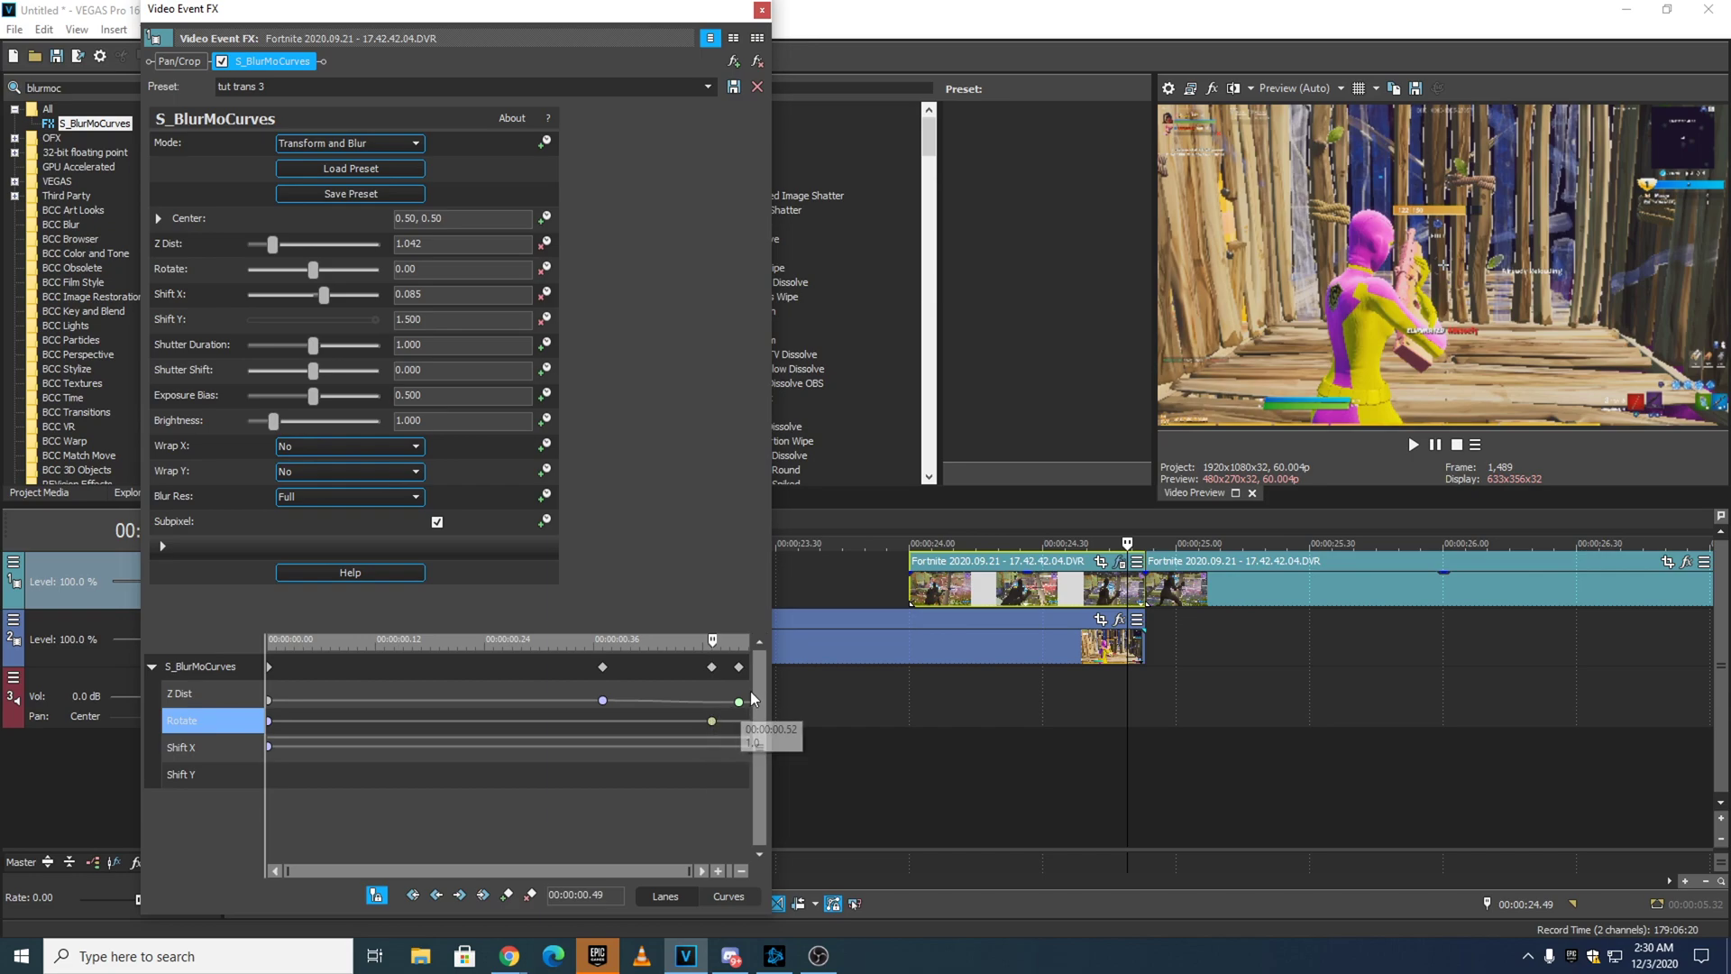
Add a Shift X keyframe at 00:00:00.31 with Fast Fade and a value of 0.
{"action": "left_click_drag", "start_coordinate": [704, 642], "coordinate": [549, 666]}
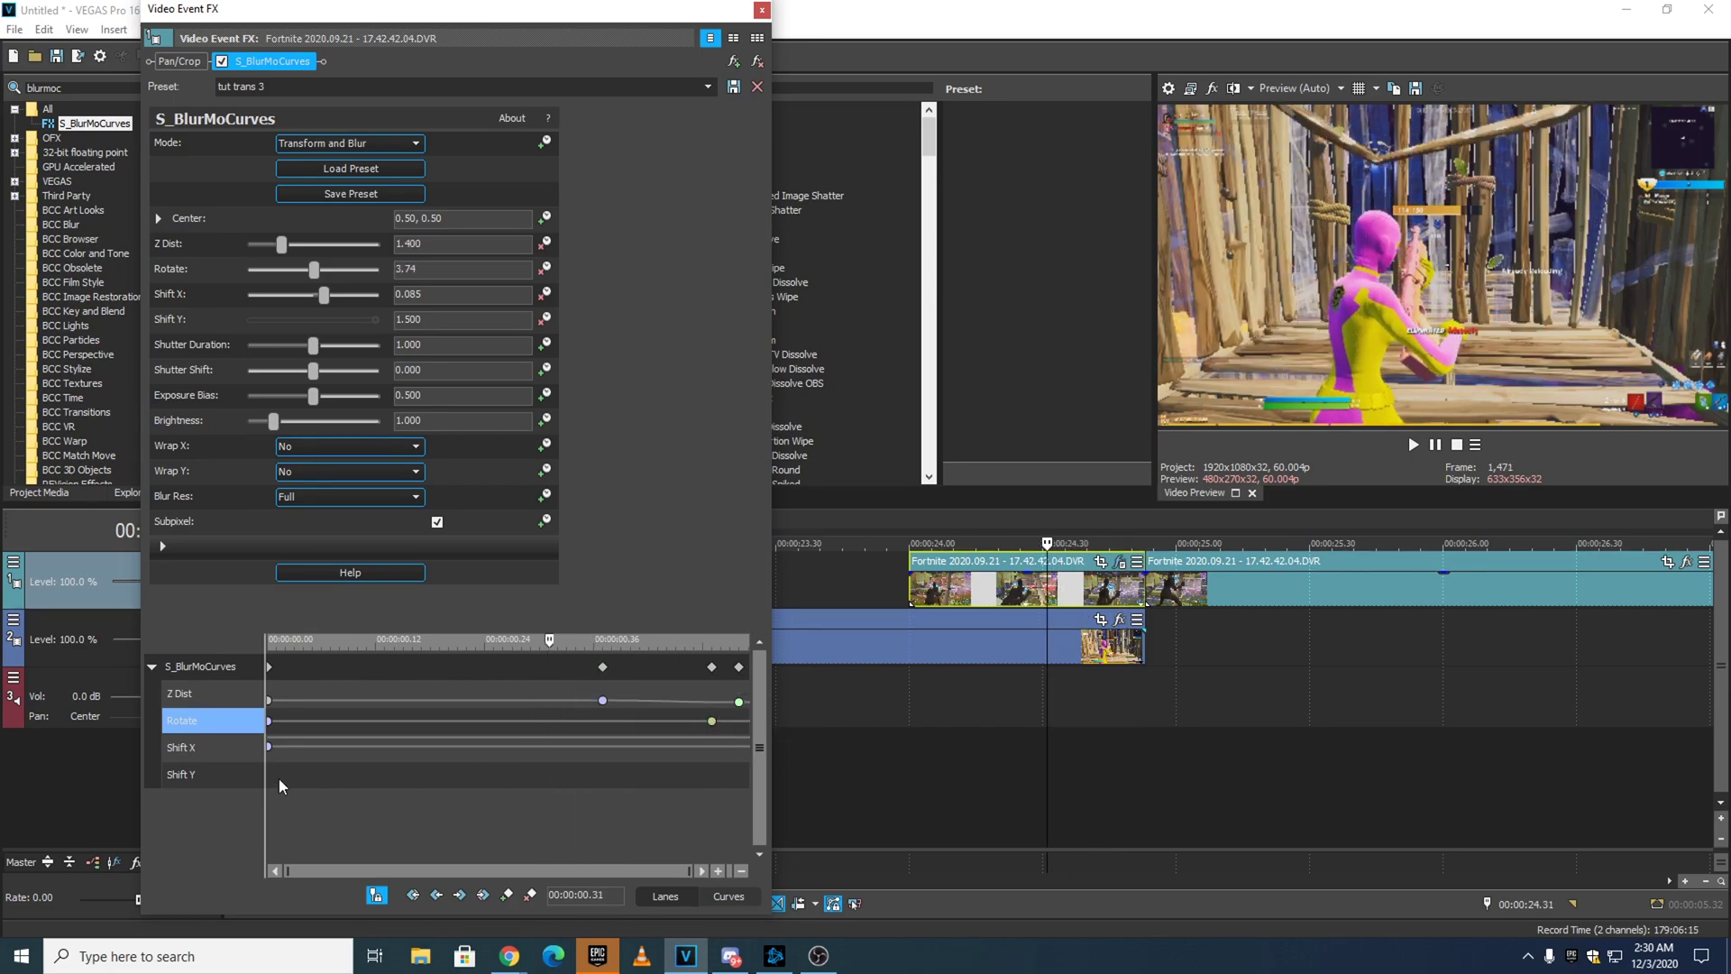
{"action": "left_click", "coordinate": [218, 745]}
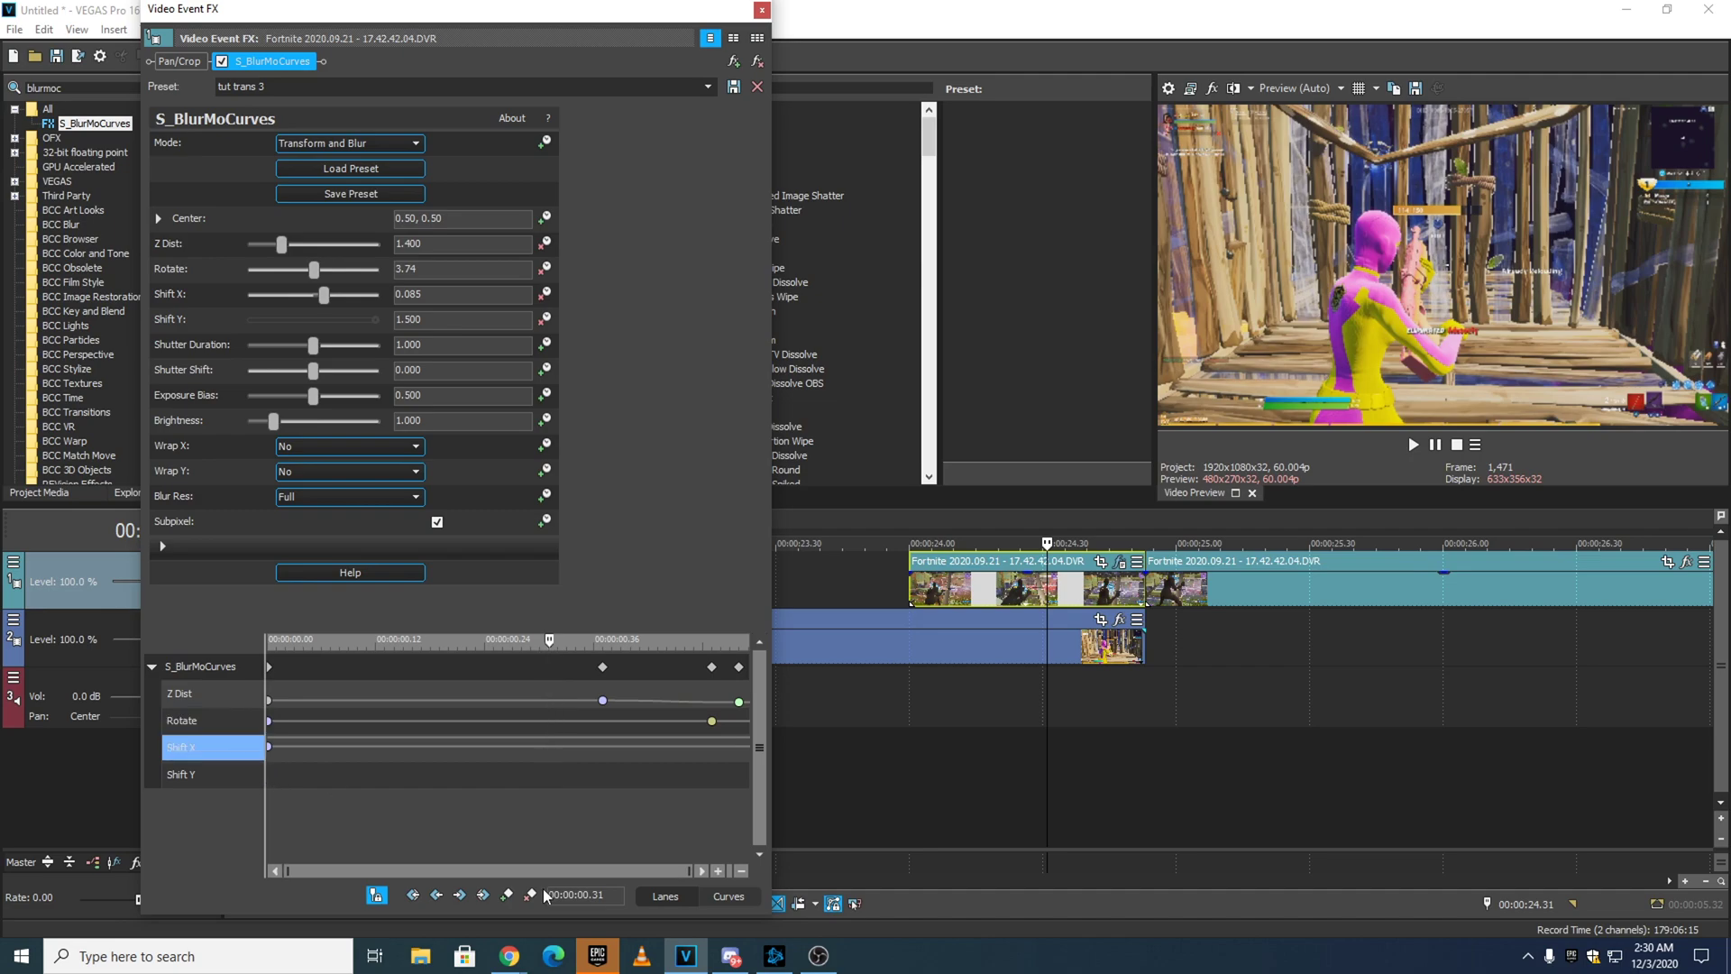
{"action": "left_click", "coordinate": [507, 896]}
{"action": "right_click", "coordinate": [549, 748]}
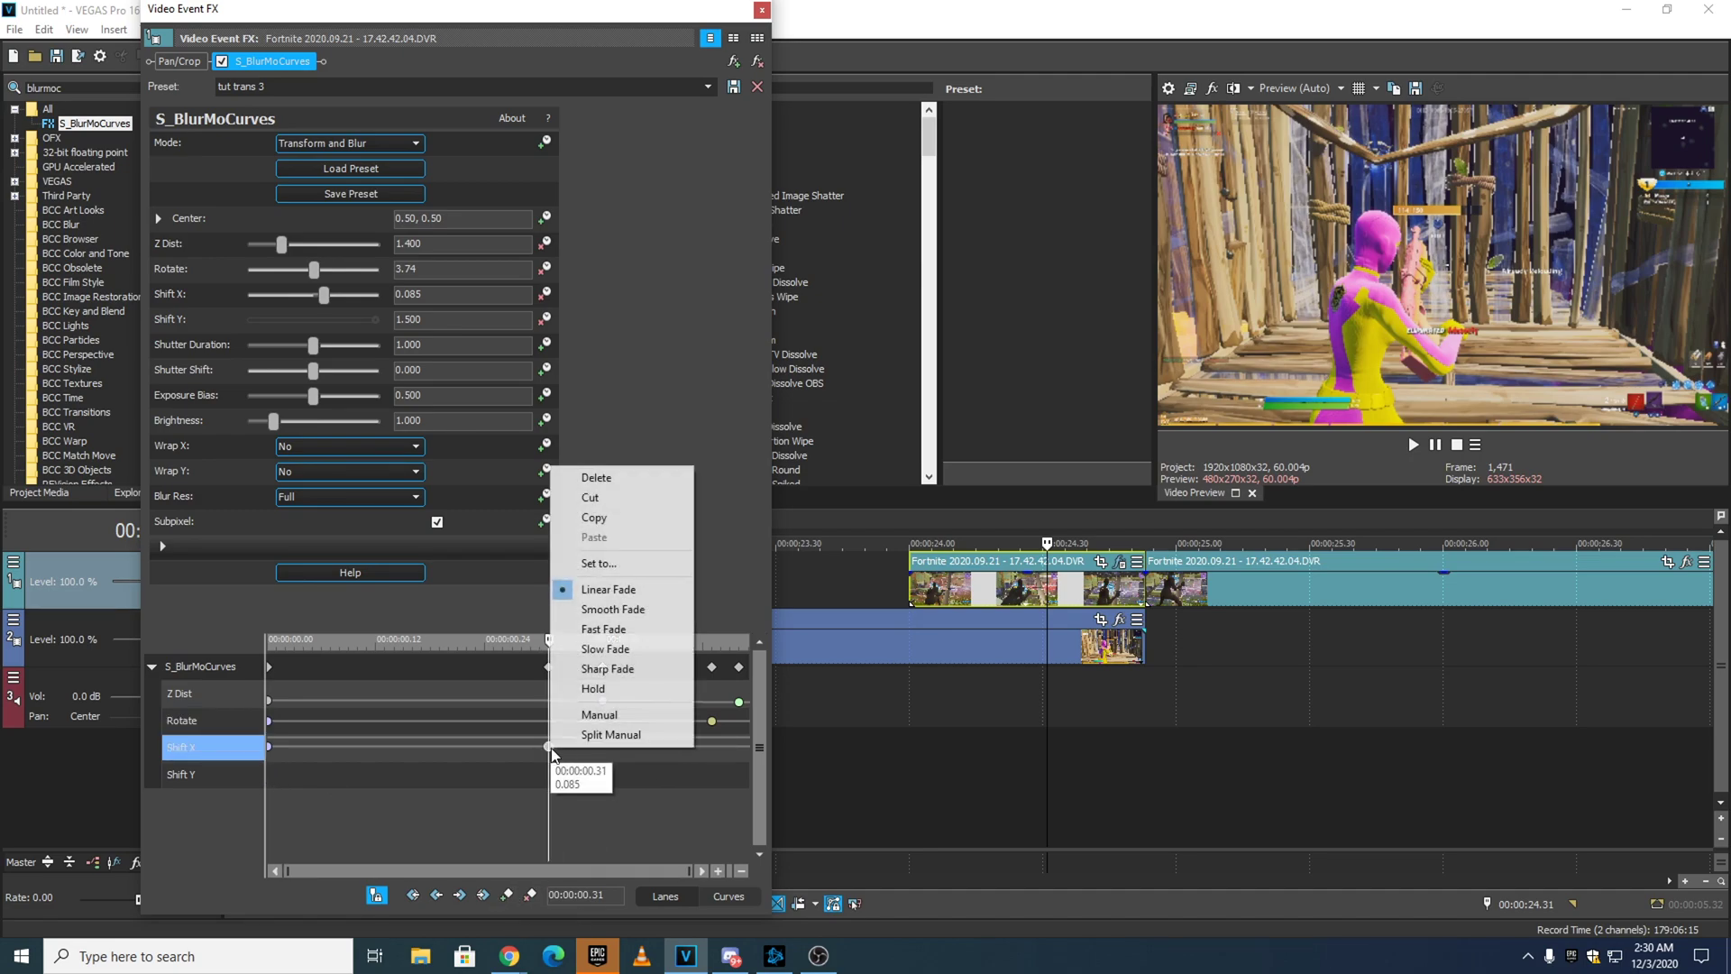
{"action": "left_click", "coordinate": [615, 631]}
{"action": "type", "text": "0"}
{"action": "key", "text": "Return"}
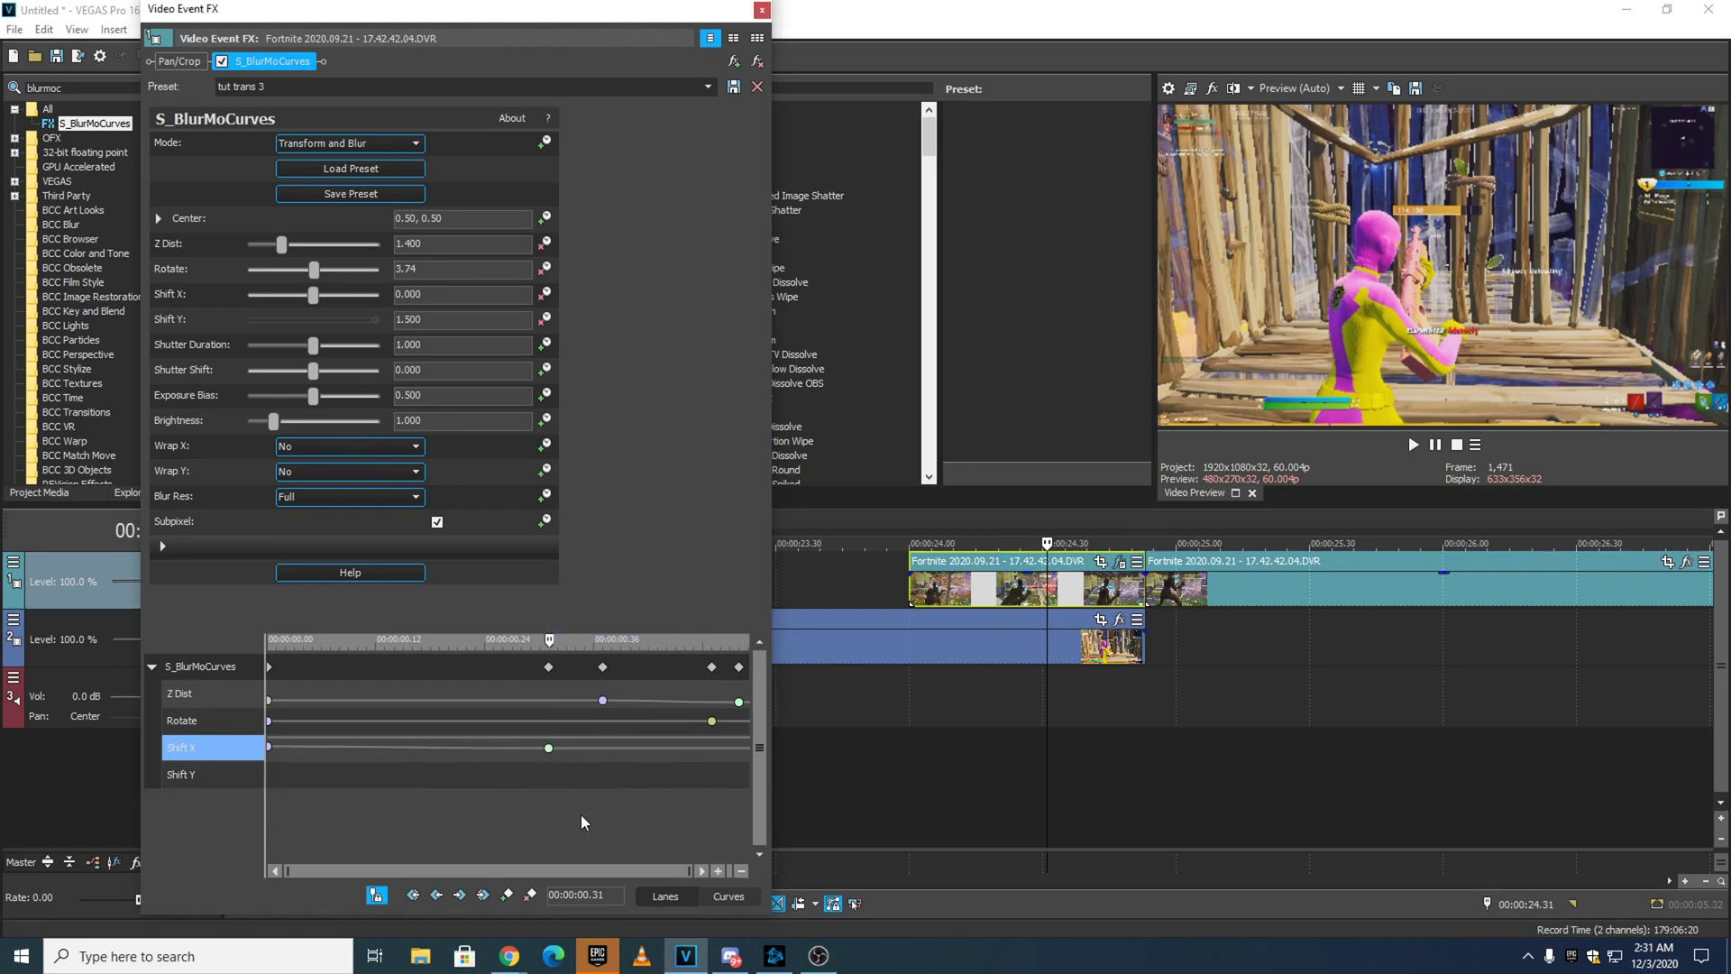
Add a Shift Y keyframe at 00:00:00.31 with Slow Fade and value 0, add another at 00:00:00.37, and close the effect settings.
{"action": "left_click", "coordinate": [246, 779]}
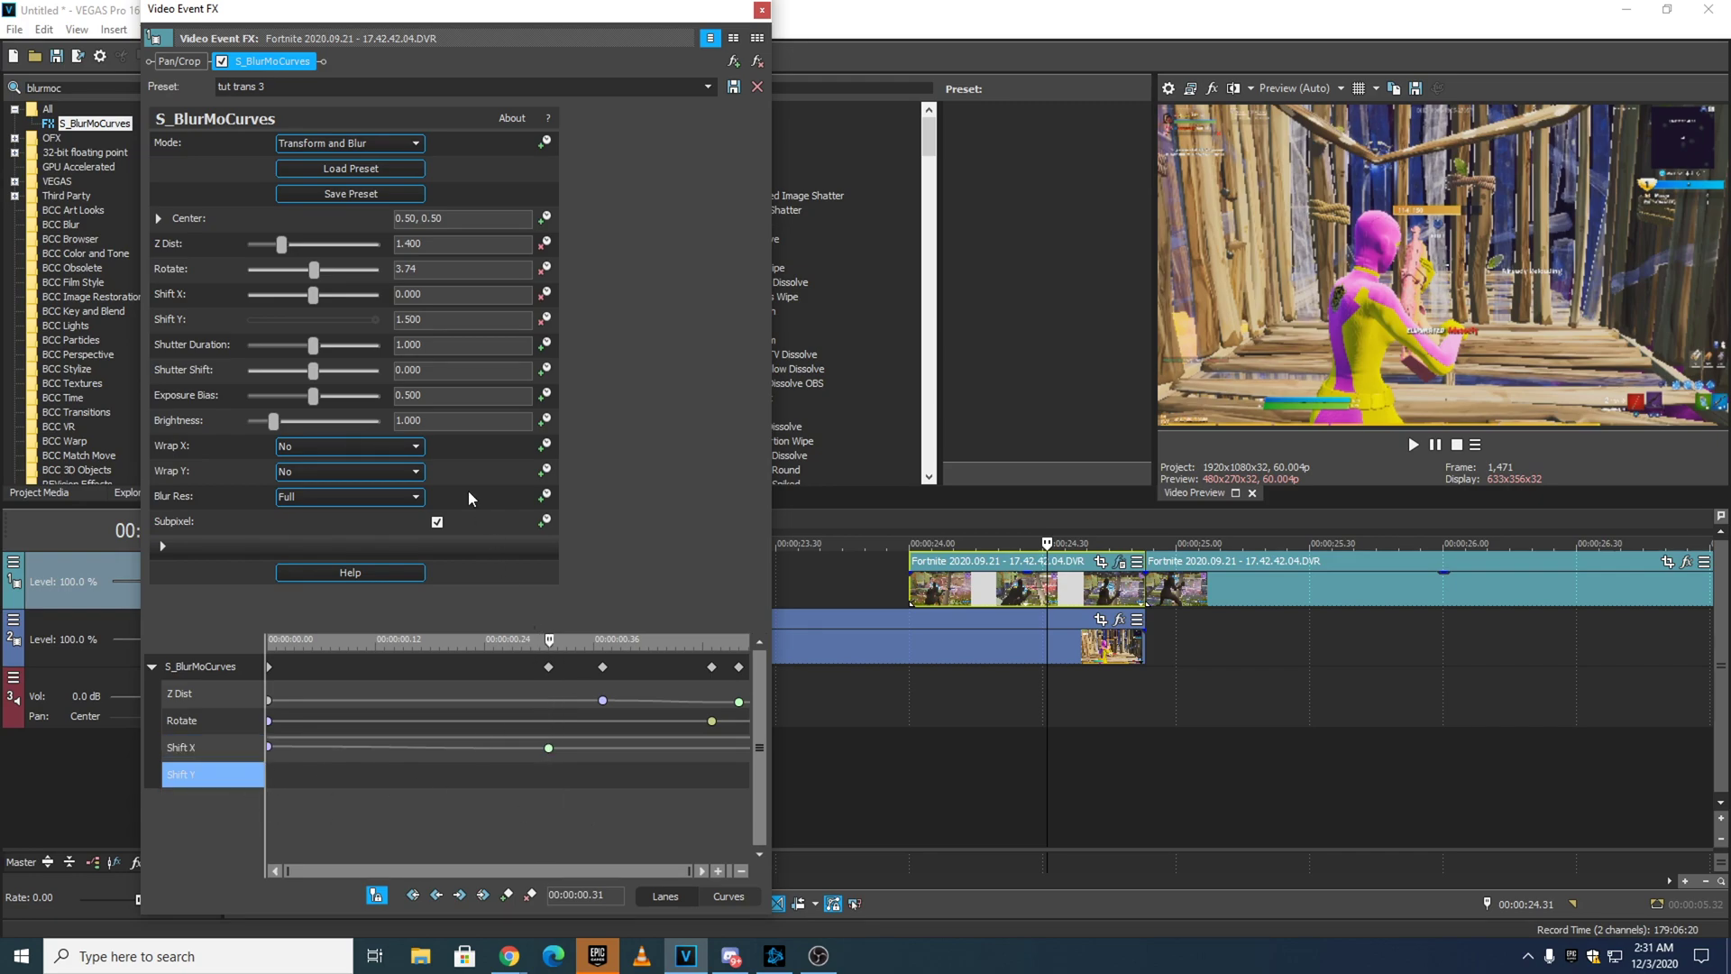
{"action": "left_click", "coordinate": [373, 321]}
{"action": "left_click_drag", "start_coordinate": [370, 318], "coordinate": [323, 320]}
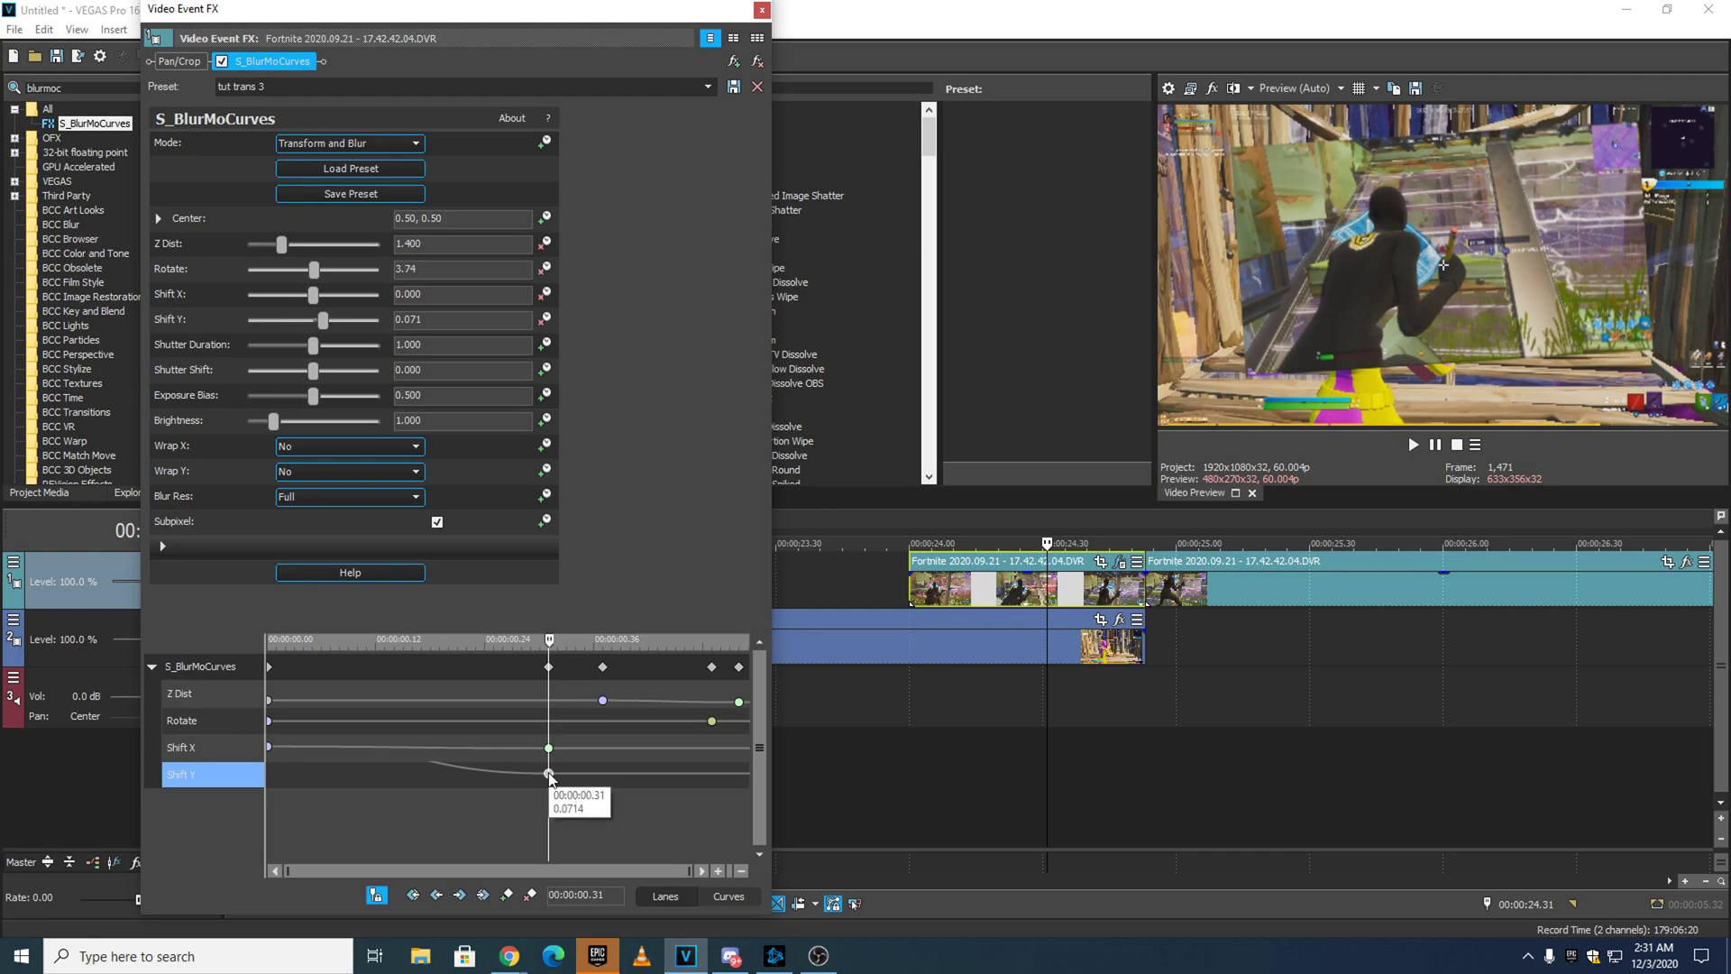
{"action": "right_click", "coordinate": [549, 775]}
{"action": "left_click", "coordinate": [591, 713]}
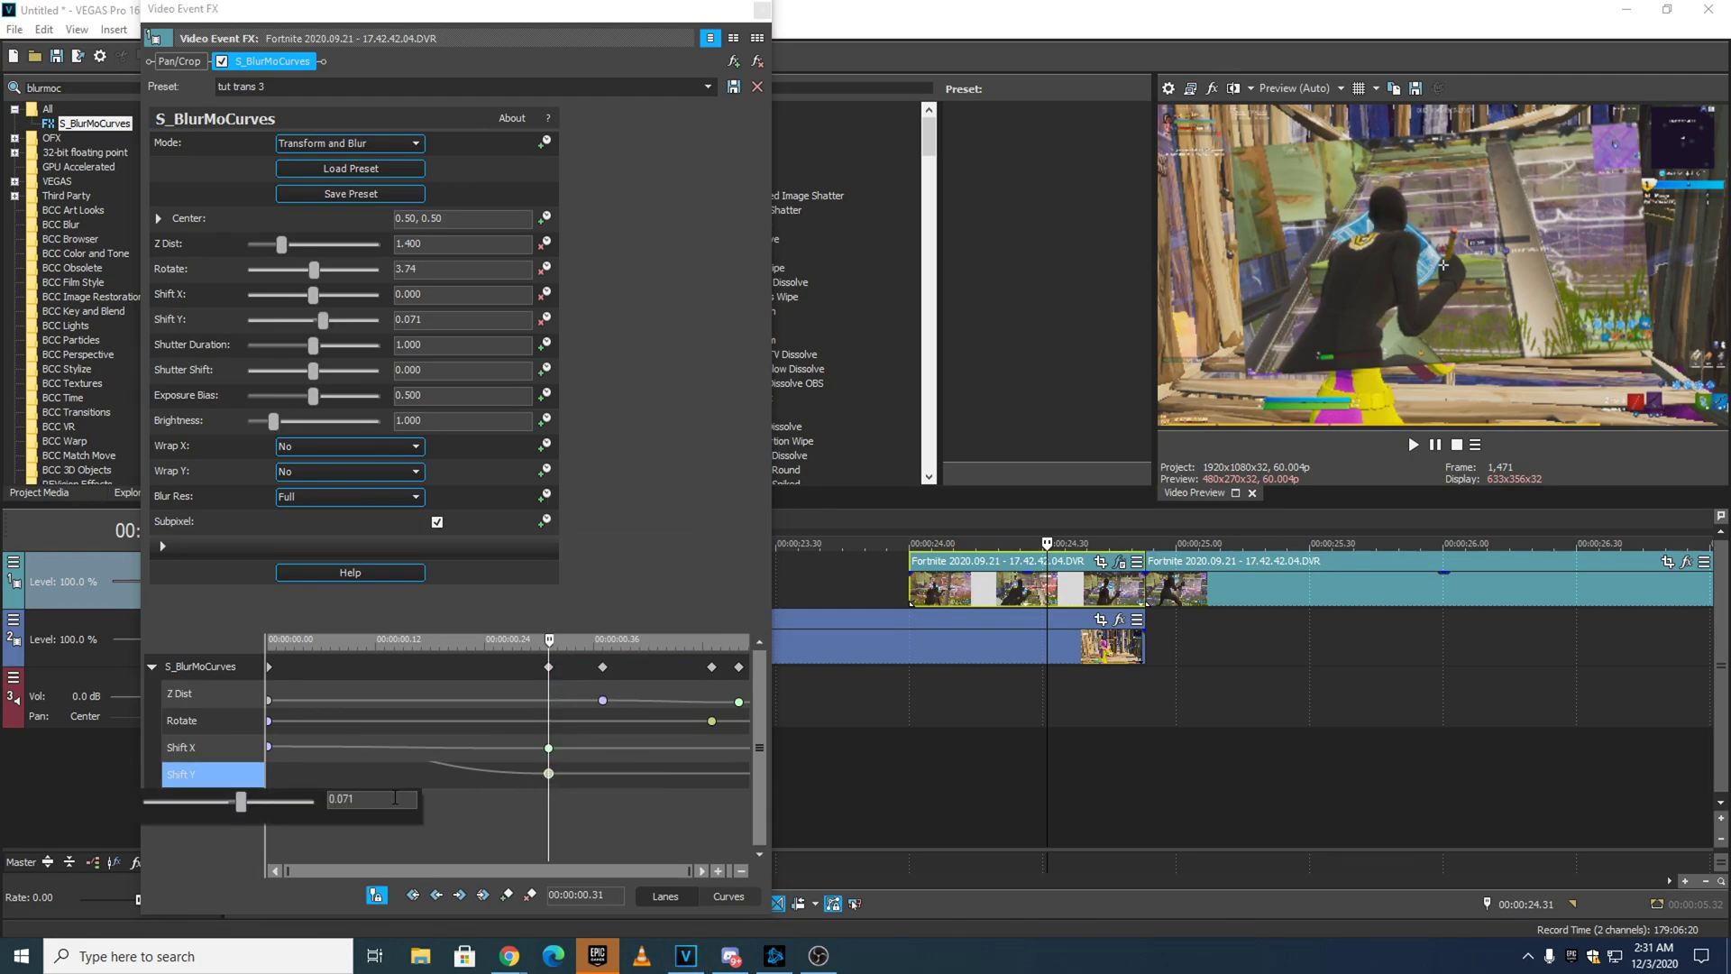
{"action": "left_click_drag", "start_coordinate": [403, 799], "coordinate": [99, 797]}
{"action": "type", "text": "0"}
{"action": "key", "text": "Return"}
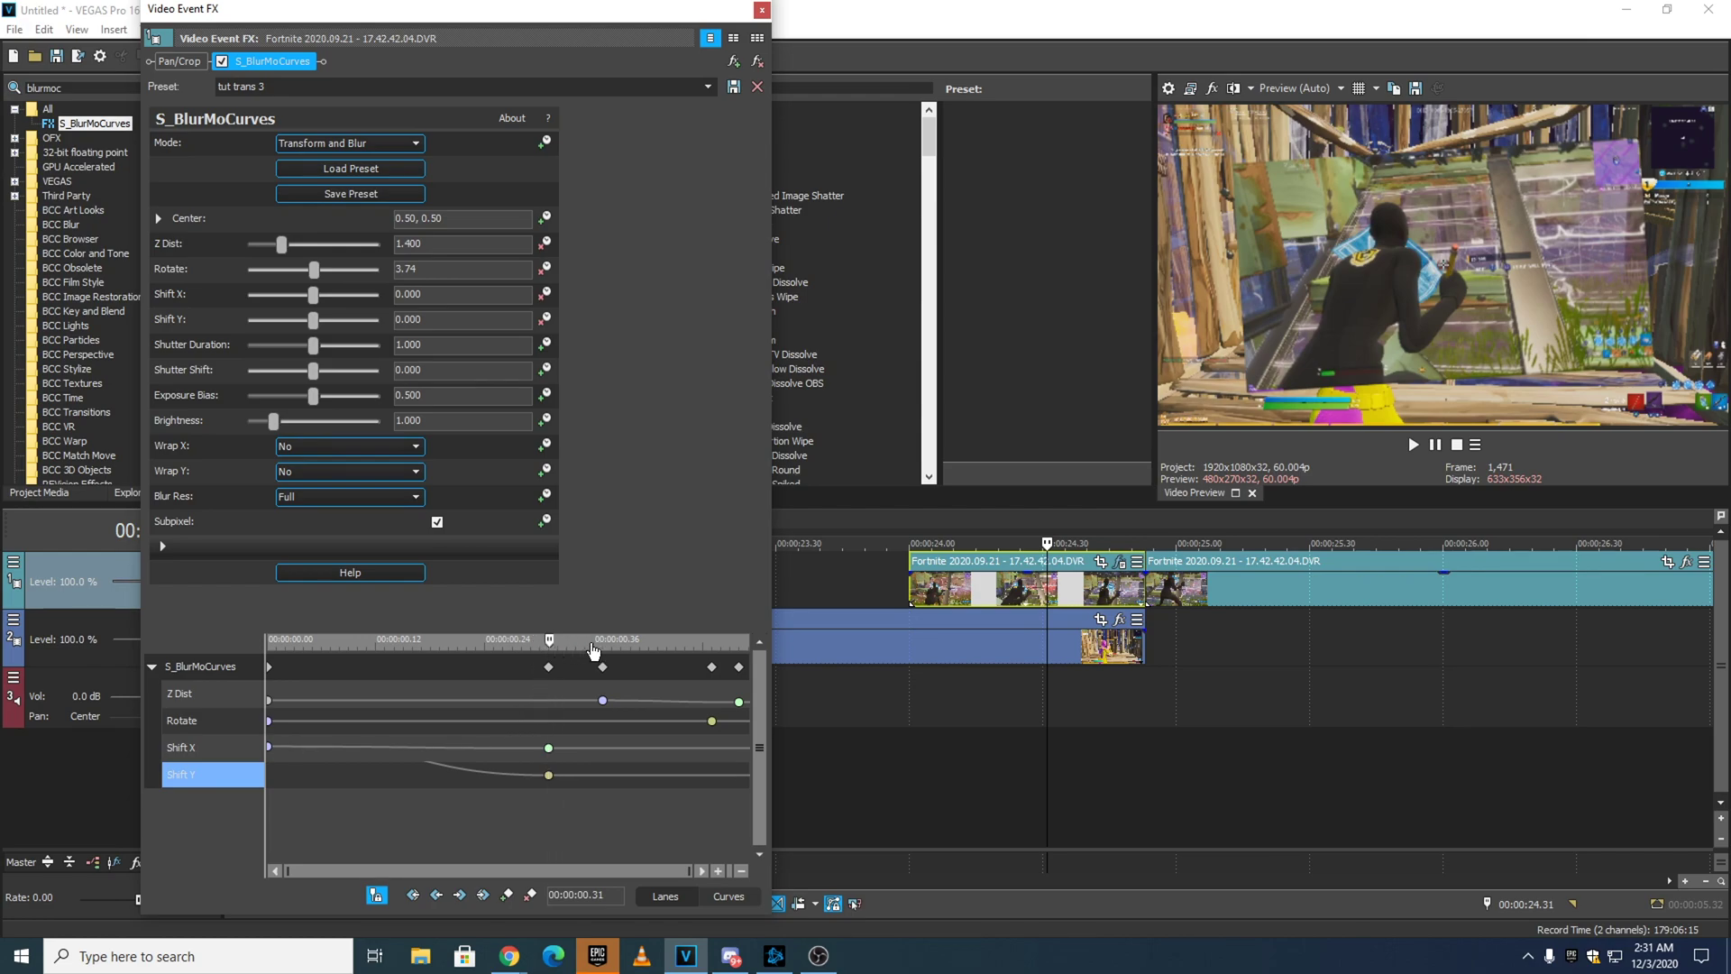
{"action": "left_click_drag", "start_coordinate": [550, 642], "coordinate": [604, 643]}
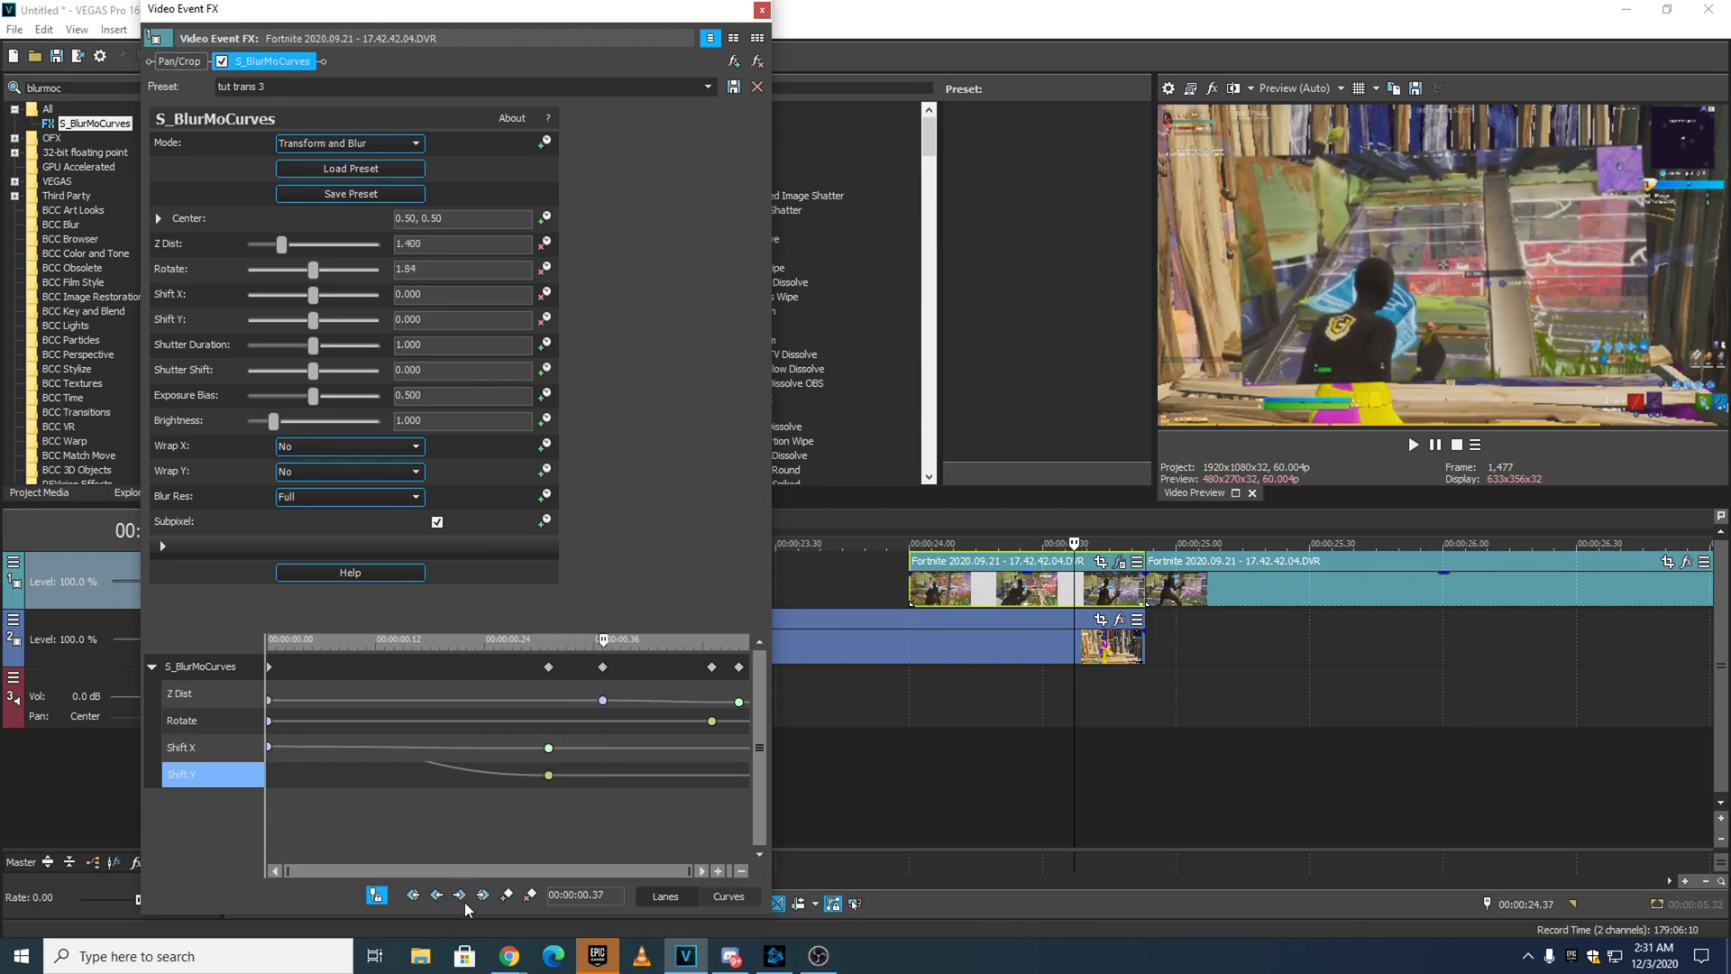
{"action": "left_click", "coordinate": [503, 896]}
{"action": "left_click", "coordinate": [761, 9]}
Search the video effects for "gaus" and apply the Gaussian Blur preset "Over" to the second clip's overlap piece.
{"action": "double_click", "coordinate": [141, 87]}
{"action": "type", "text": "gaus"}
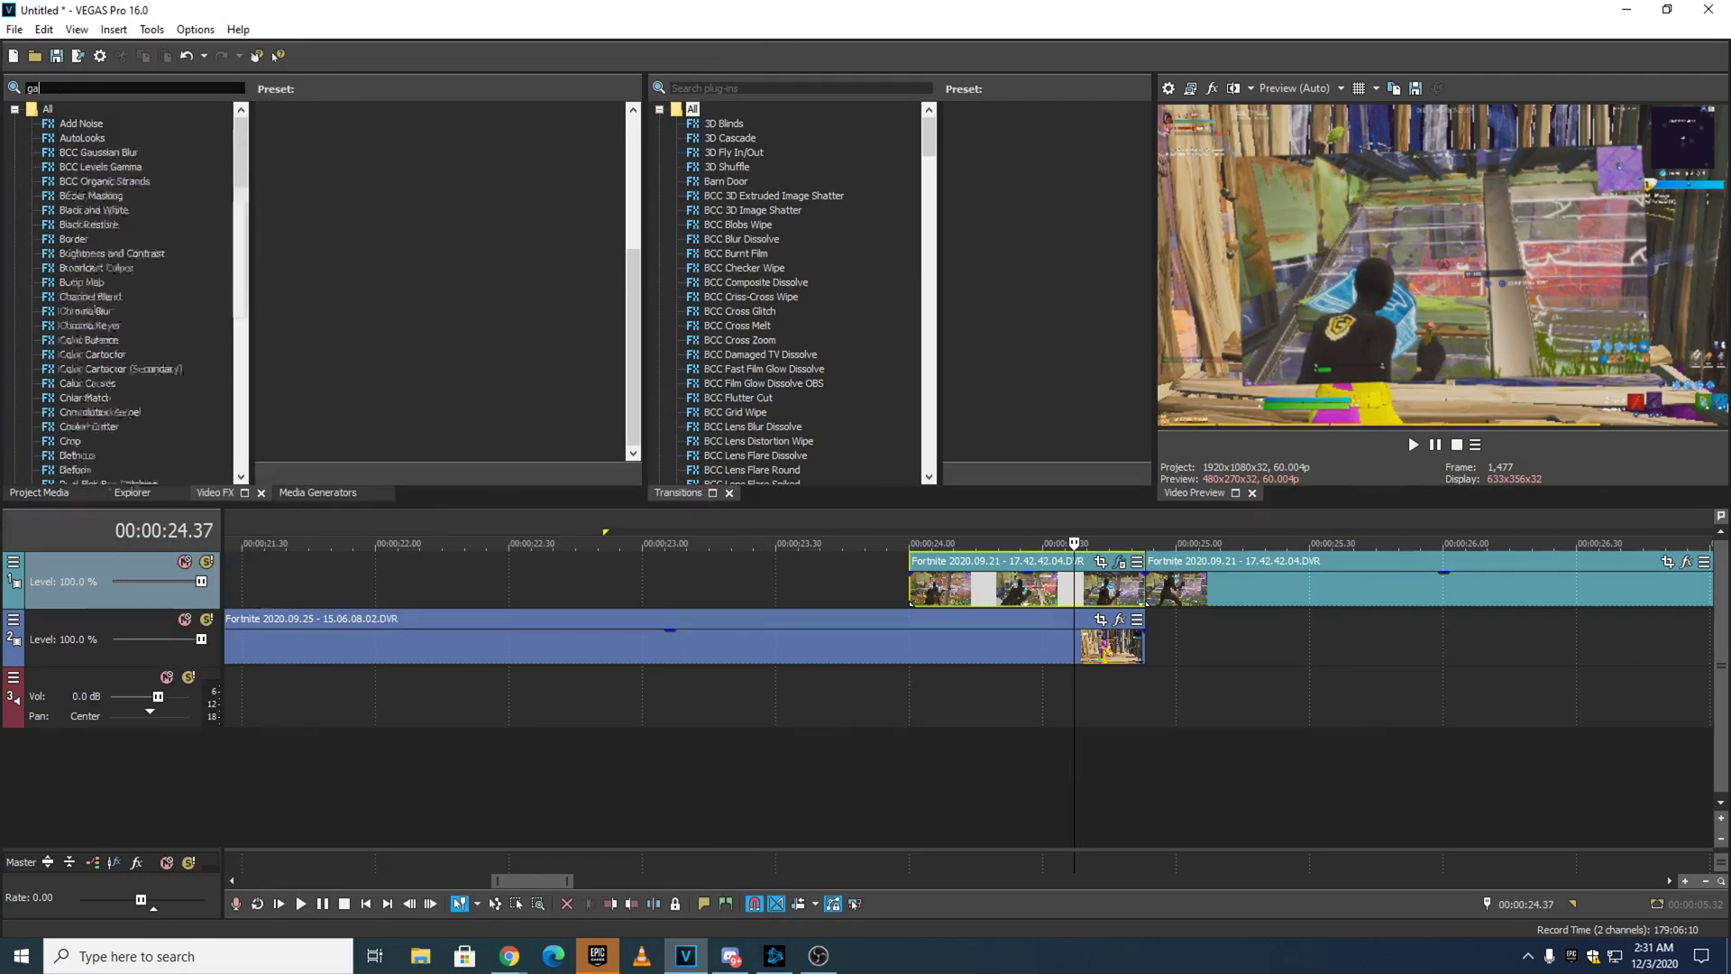
{"action": "left_click", "coordinate": [101, 139]}
{"action": "left_click_drag", "start_coordinate": [310, 348], "coordinate": [980, 586]}
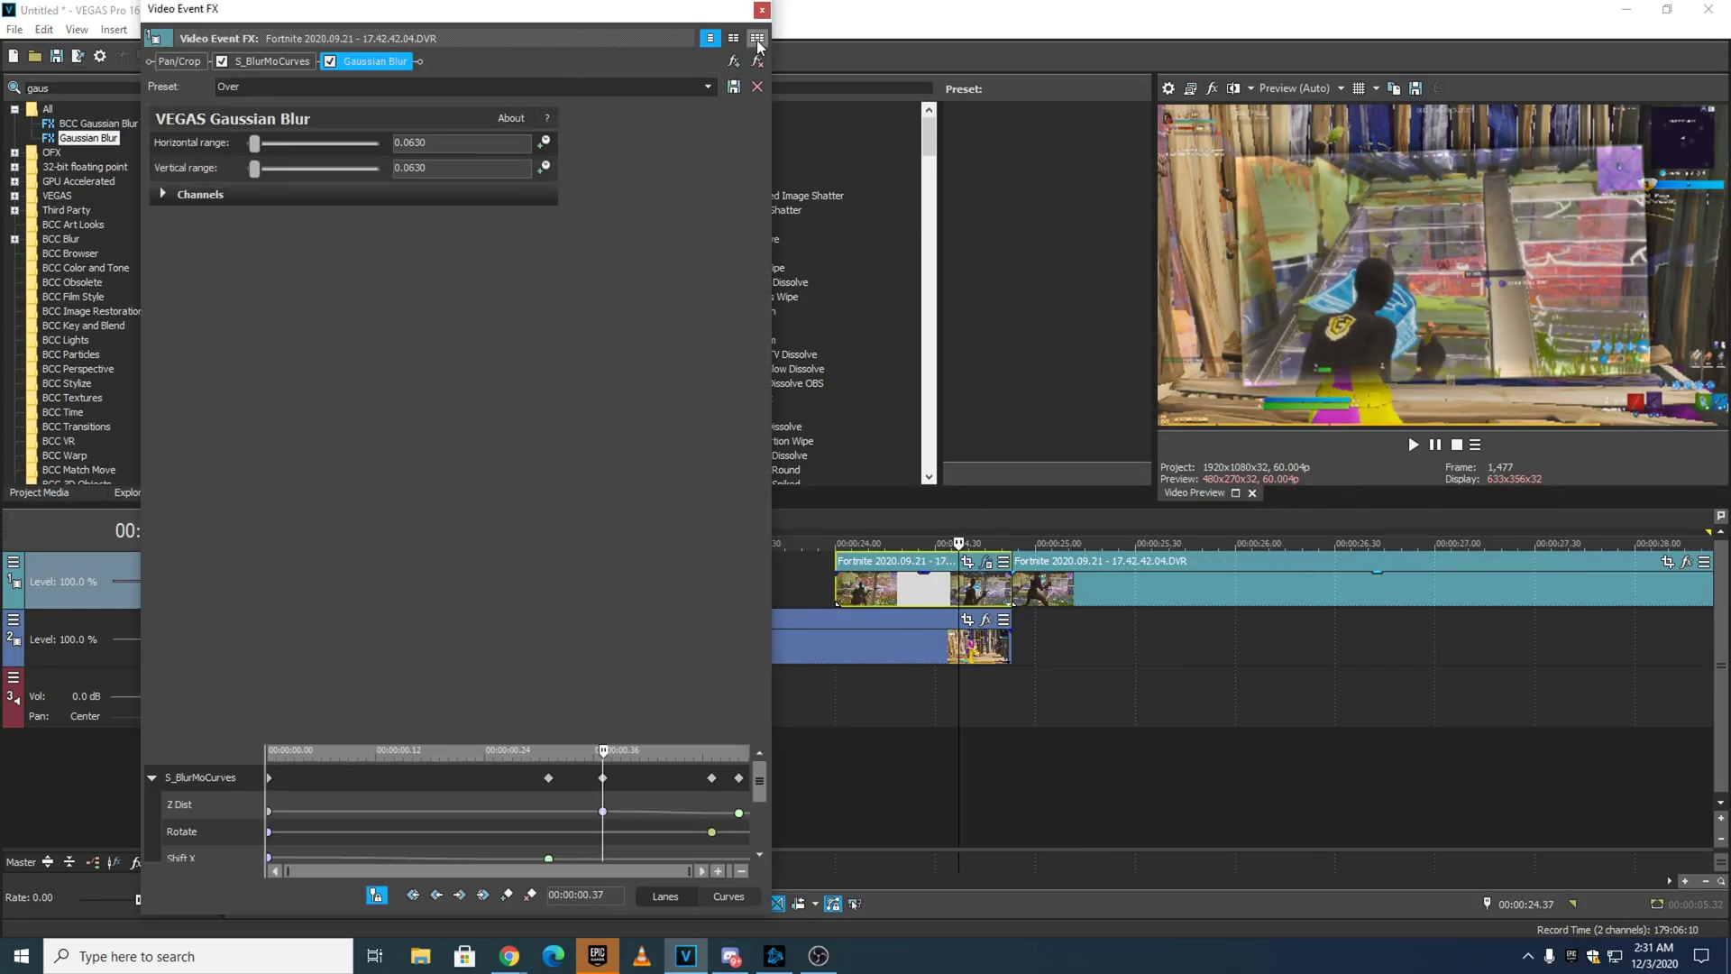
{"action": "left_click", "coordinate": [762, 9]}
Mark the range from 00:00:23.08 to 00:00:27.39 around the overlap and play it back to review the transition.
{"action": "scroll", "coordinate": [1035, 626], "scroll_direction": "down", "scroll_amount": 1}
{"action": "left_click_drag", "start_coordinate": [813, 532], "coordinate": [1259, 533]}
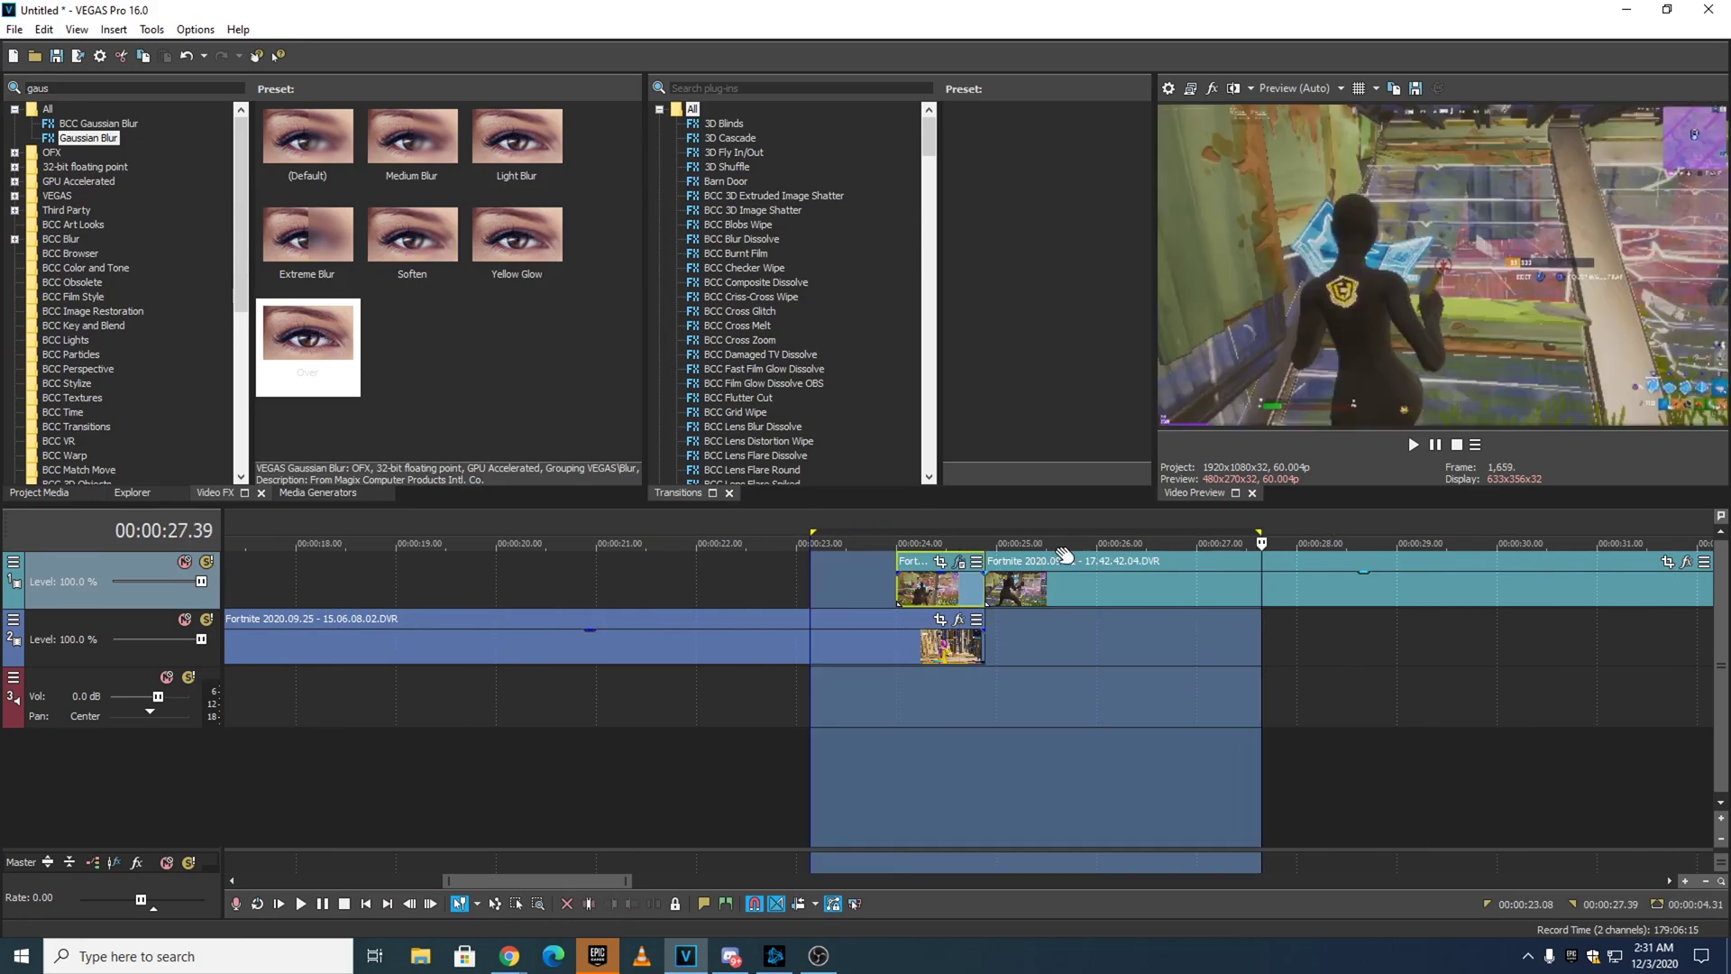
{"action": "left_click", "coordinate": [1413, 445]}
{"action": "left_click", "coordinate": [1416, 445]}
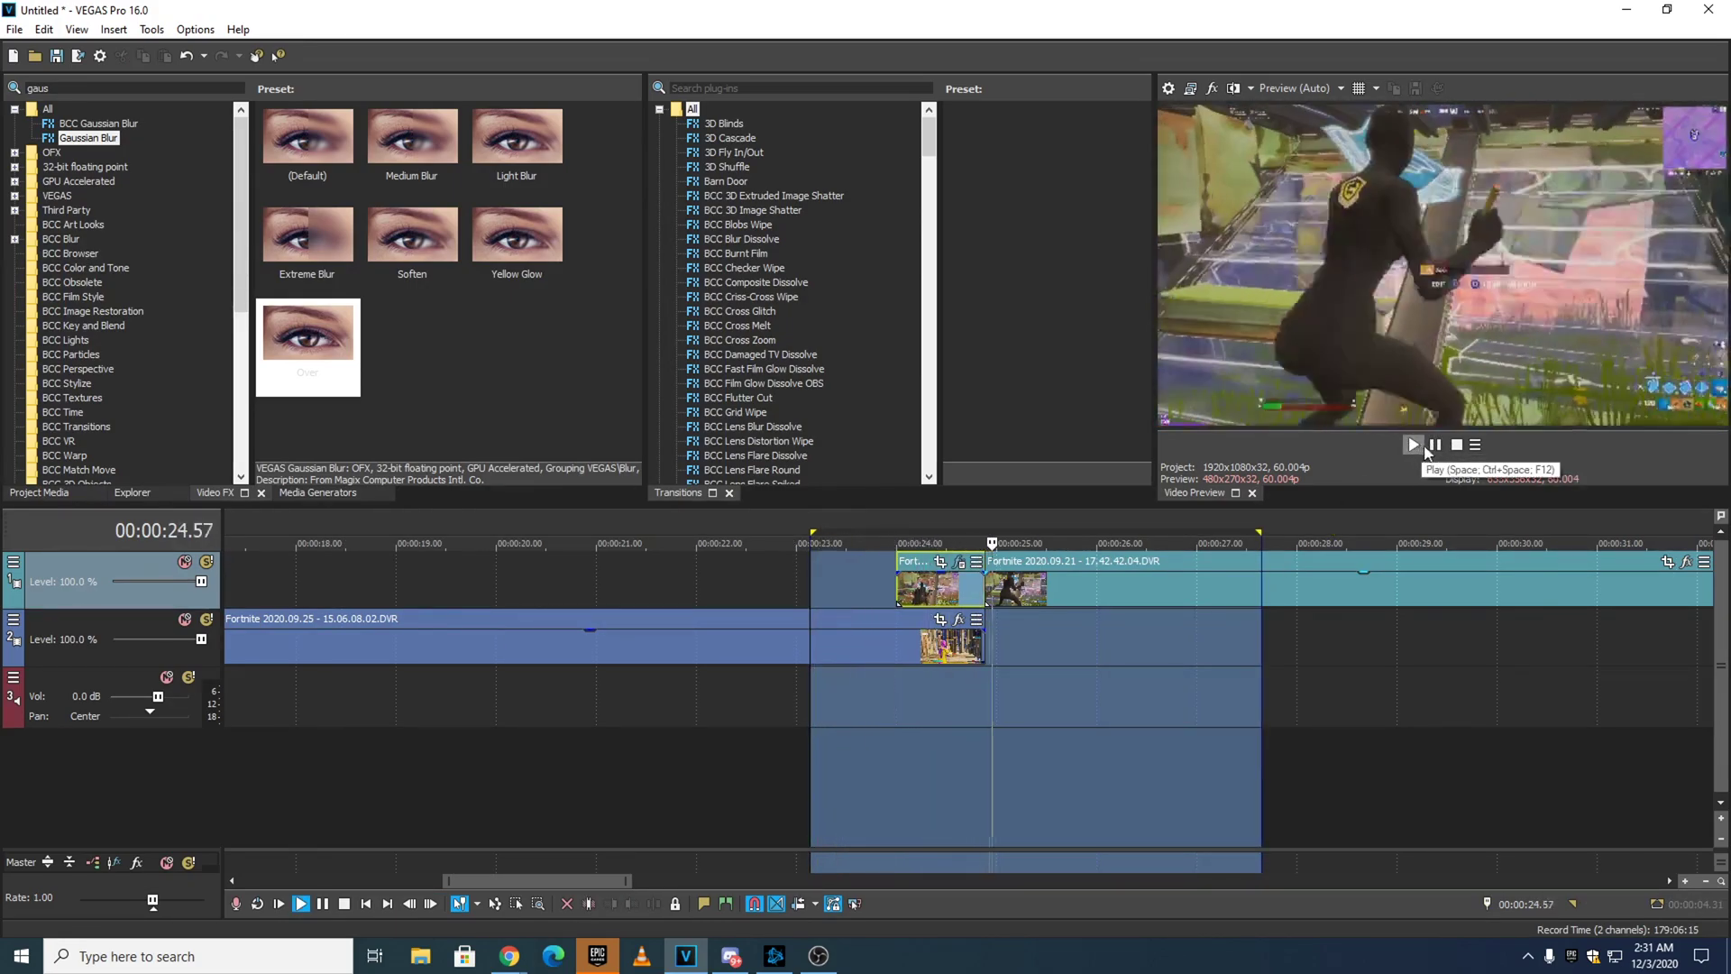
{"action": "left_click", "coordinate": [1434, 446]}
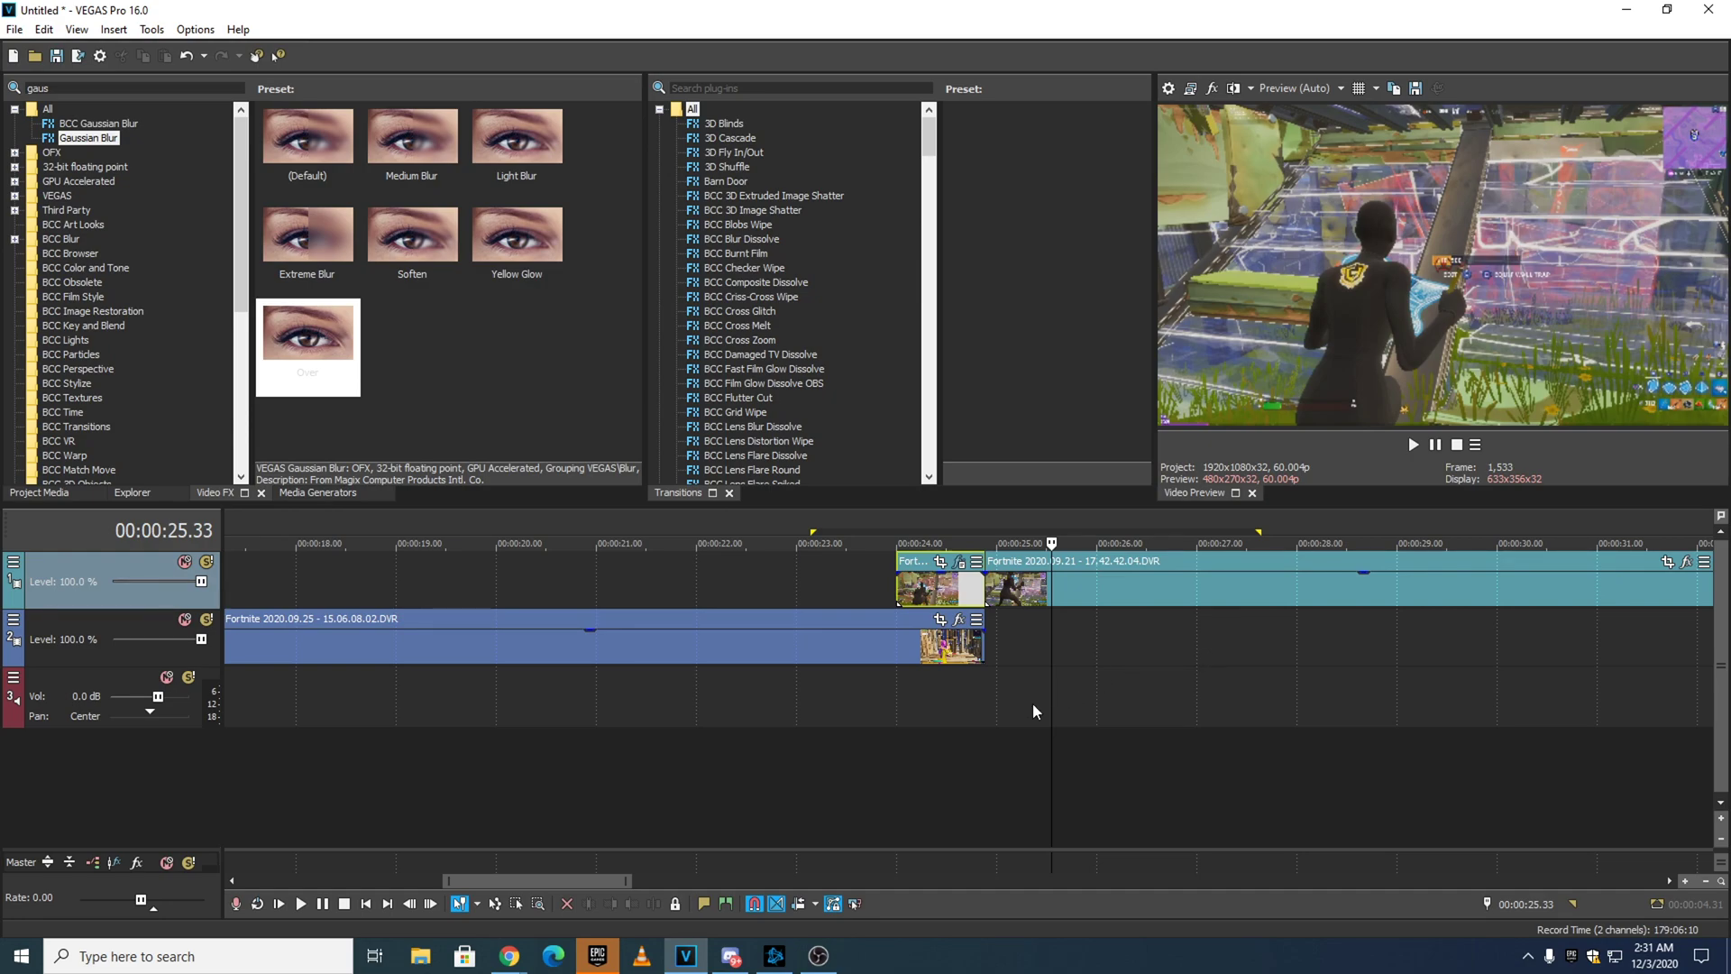
{"action": "left_click", "coordinate": [1010, 685]}
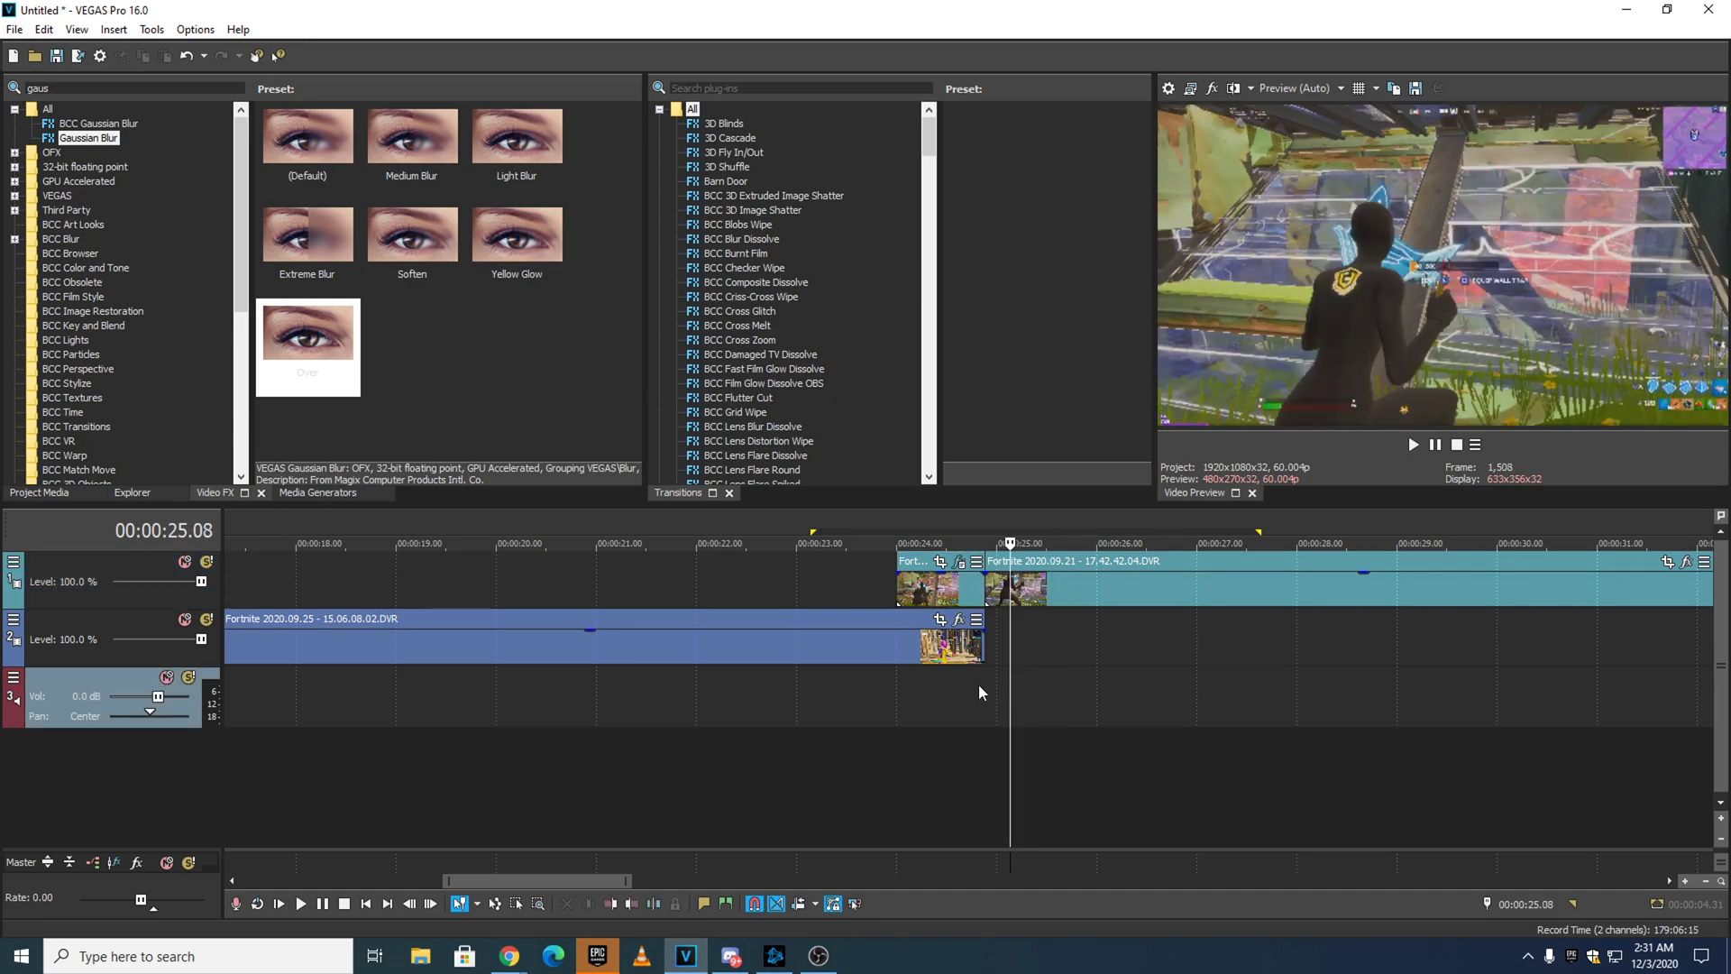